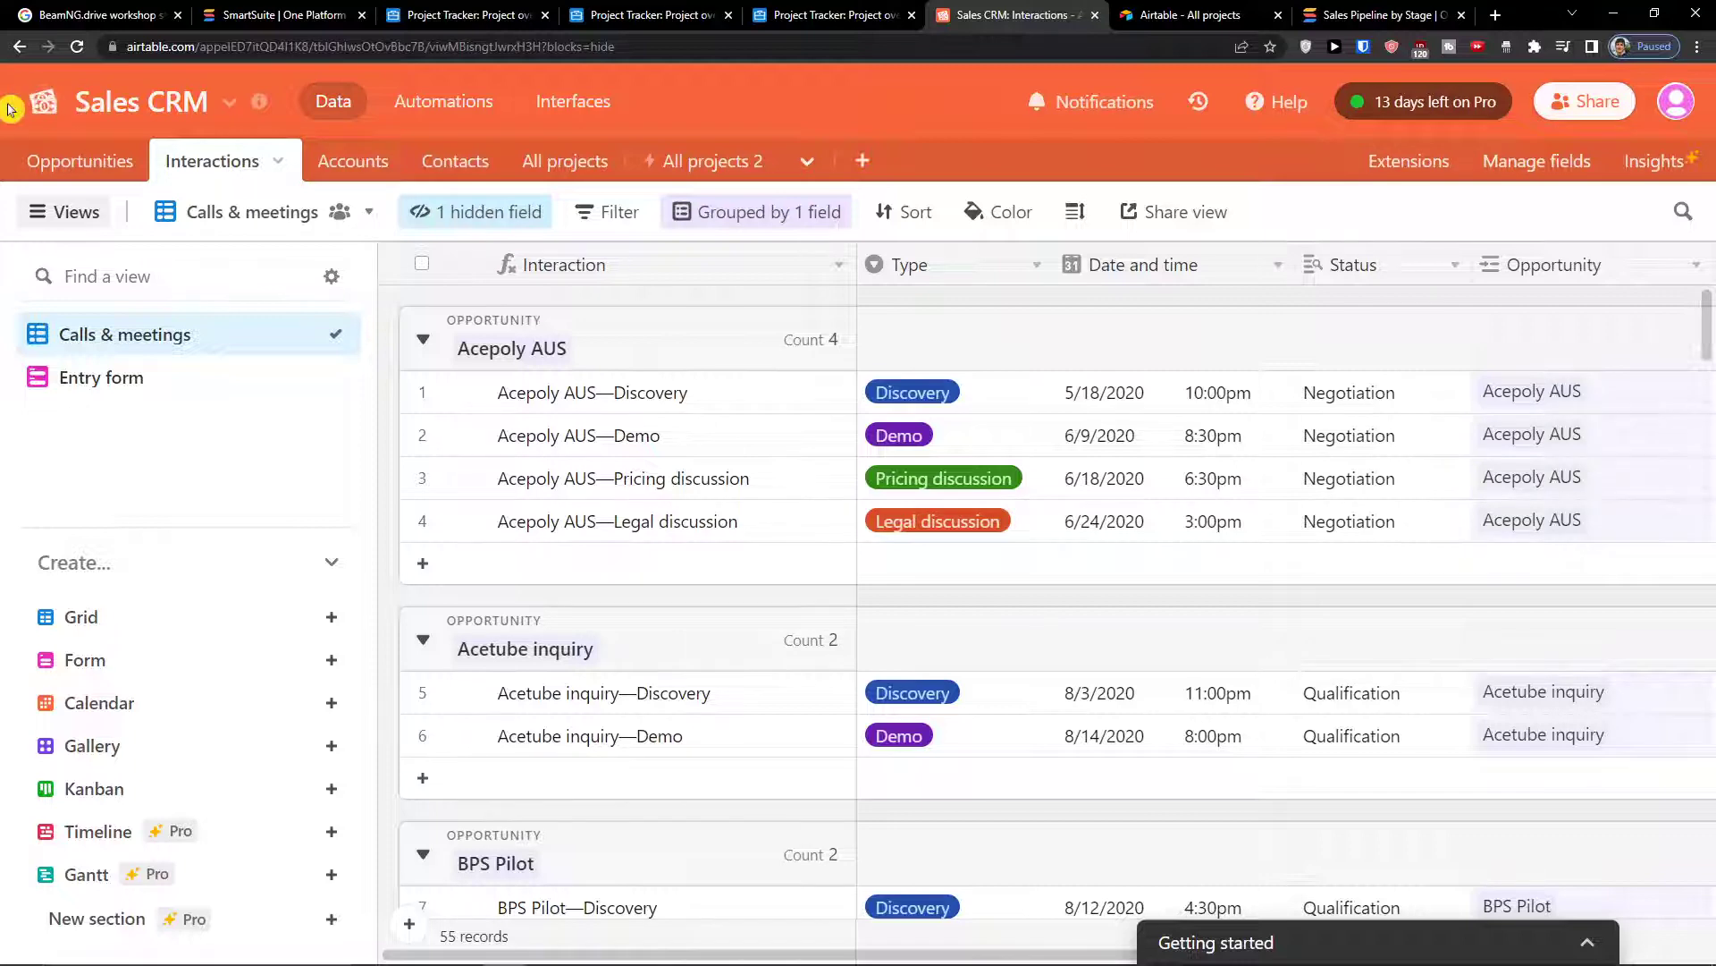
{"action": "left_click", "coordinate": [27, 90]}
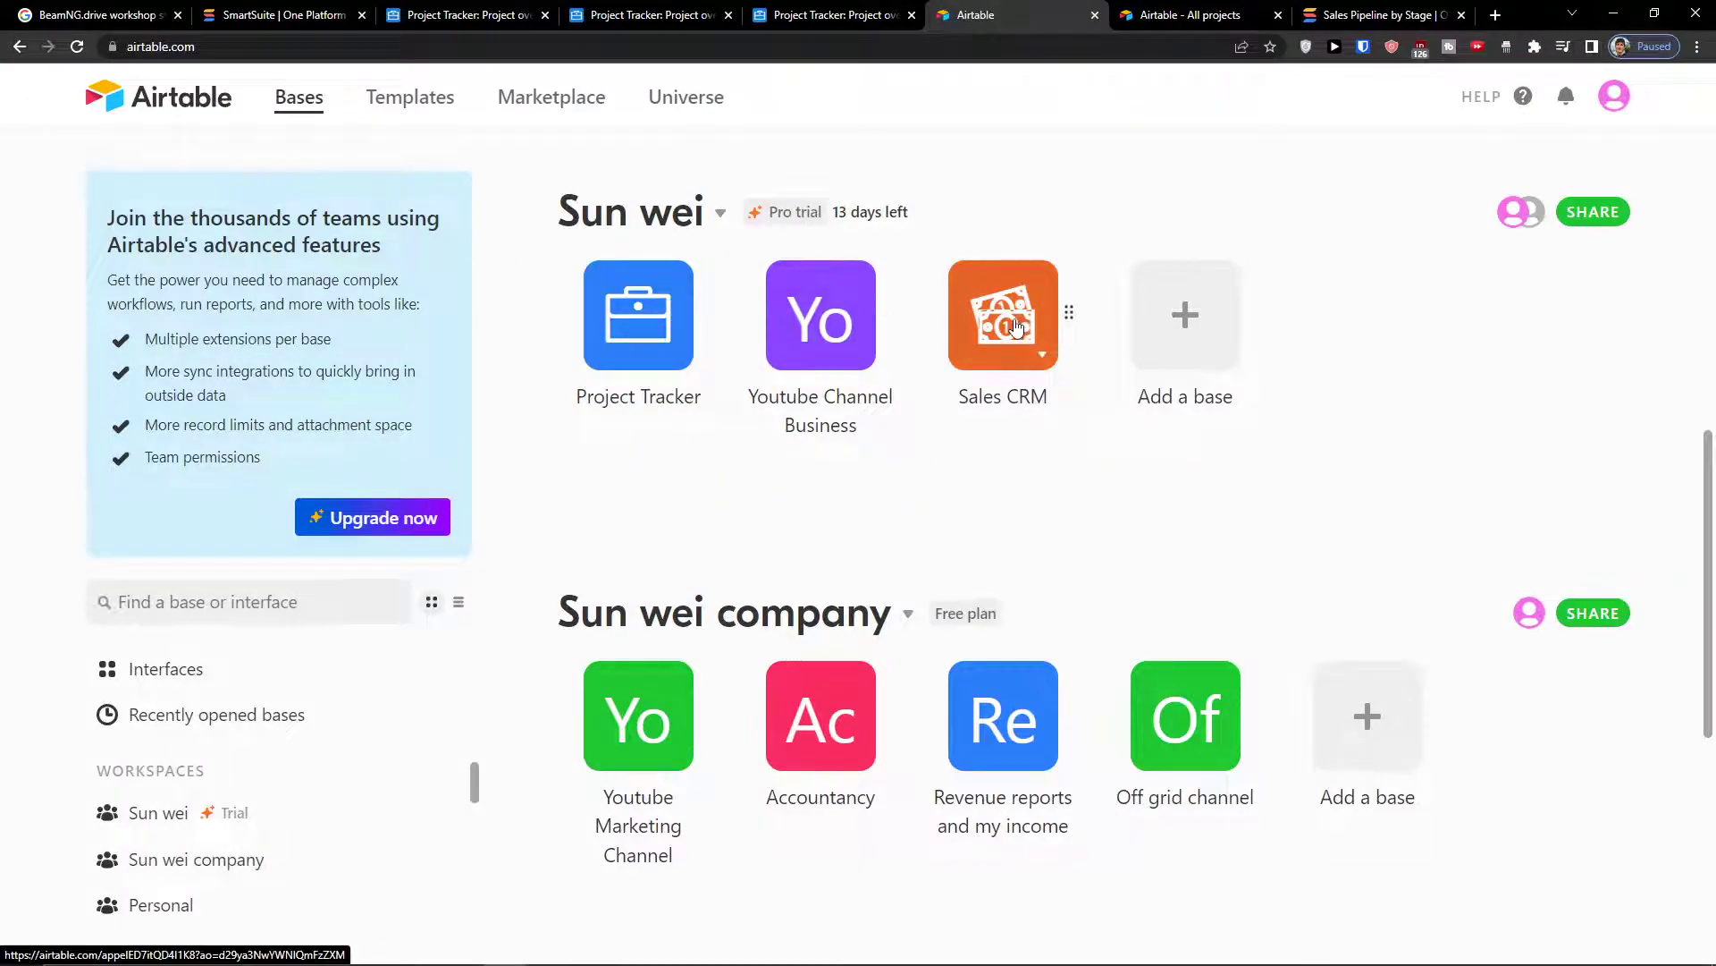
{"action": "left_click", "coordinate": [973, 326]}
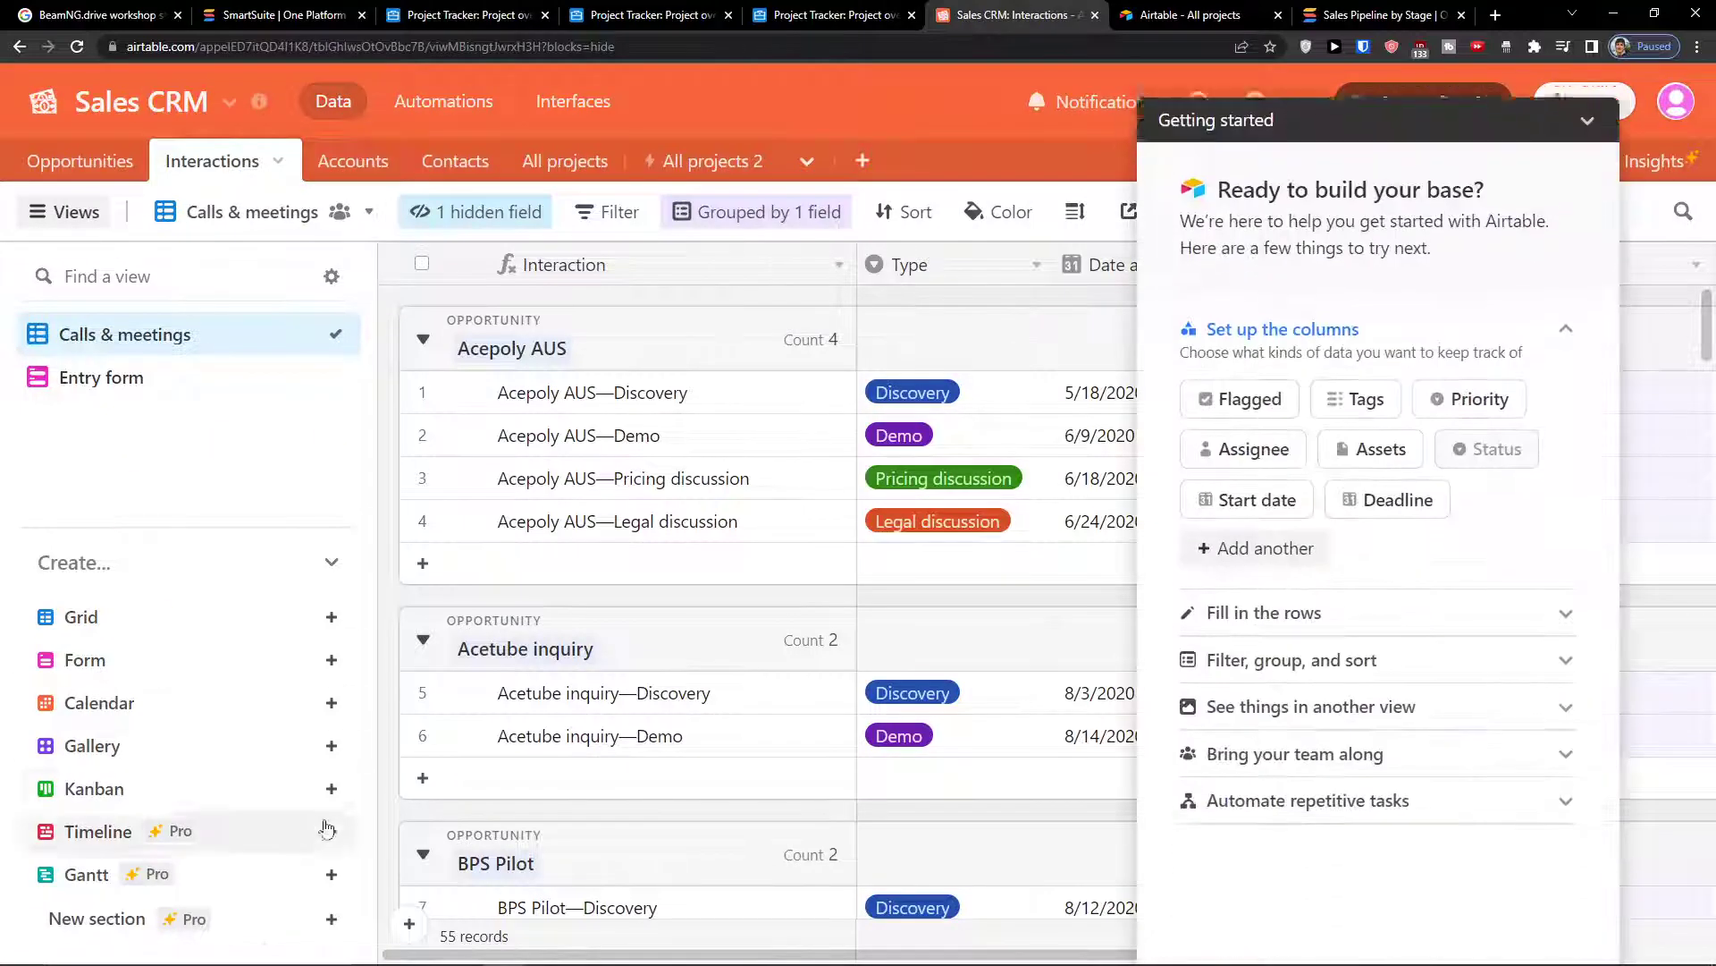
{"action": "left_click", "coordinate": [332, 832]}
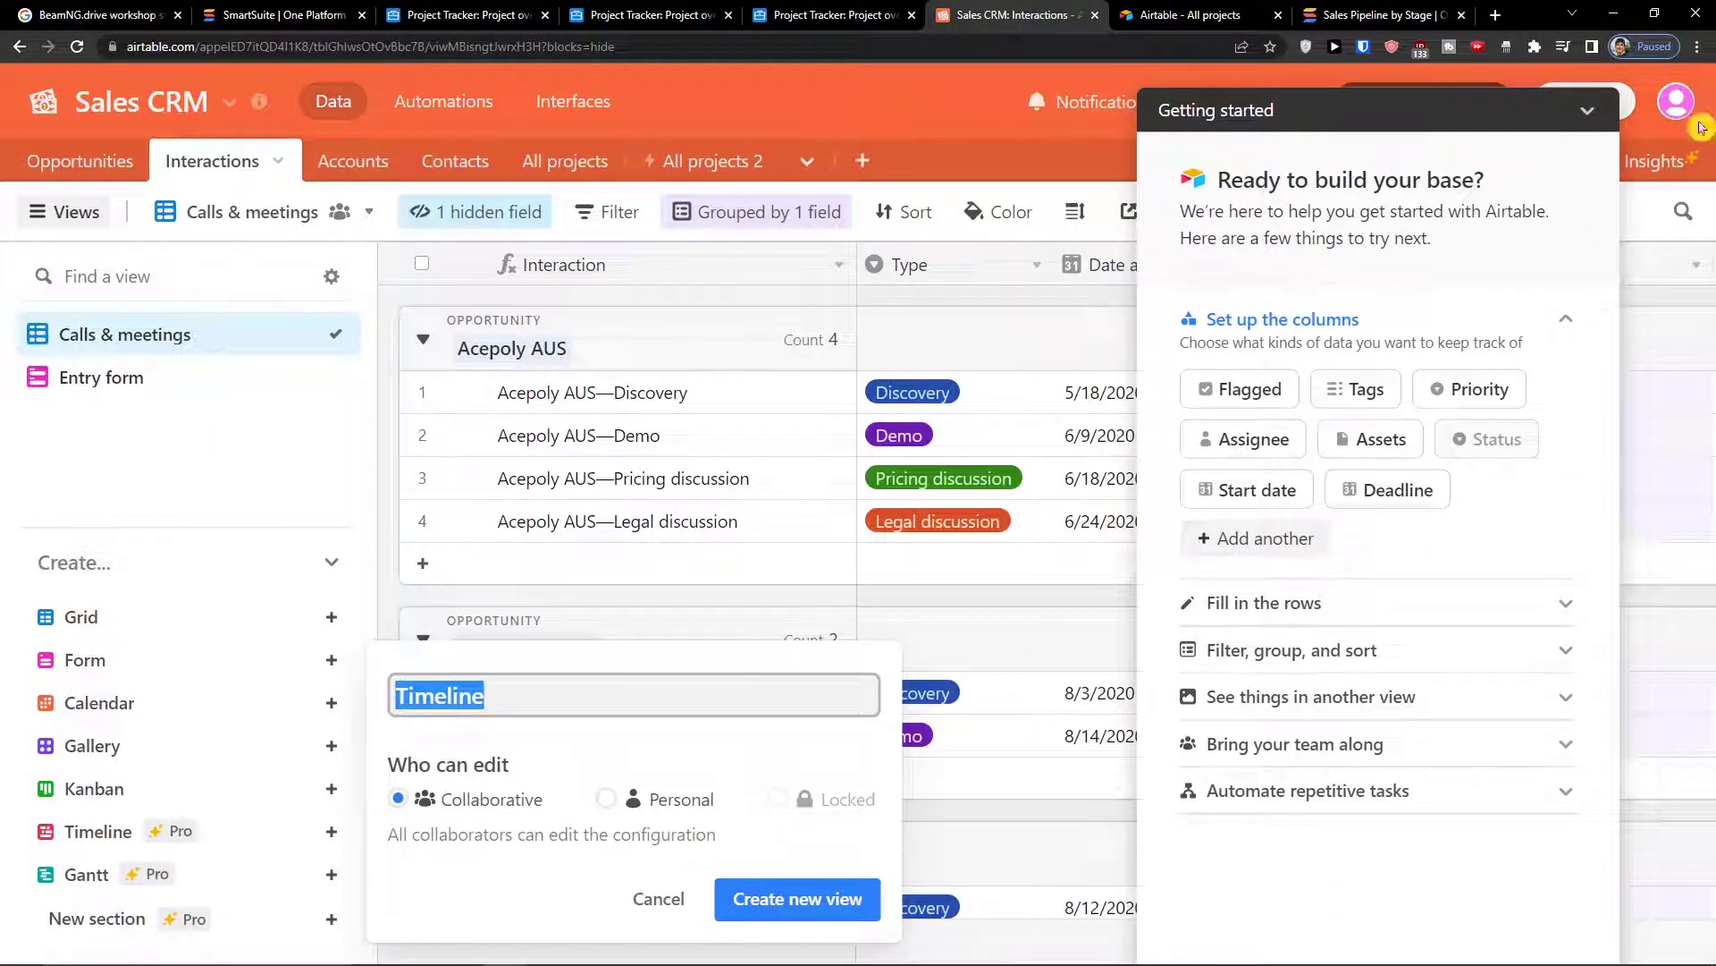
{"action": "left_click", "coordinate": [1593, 109]}
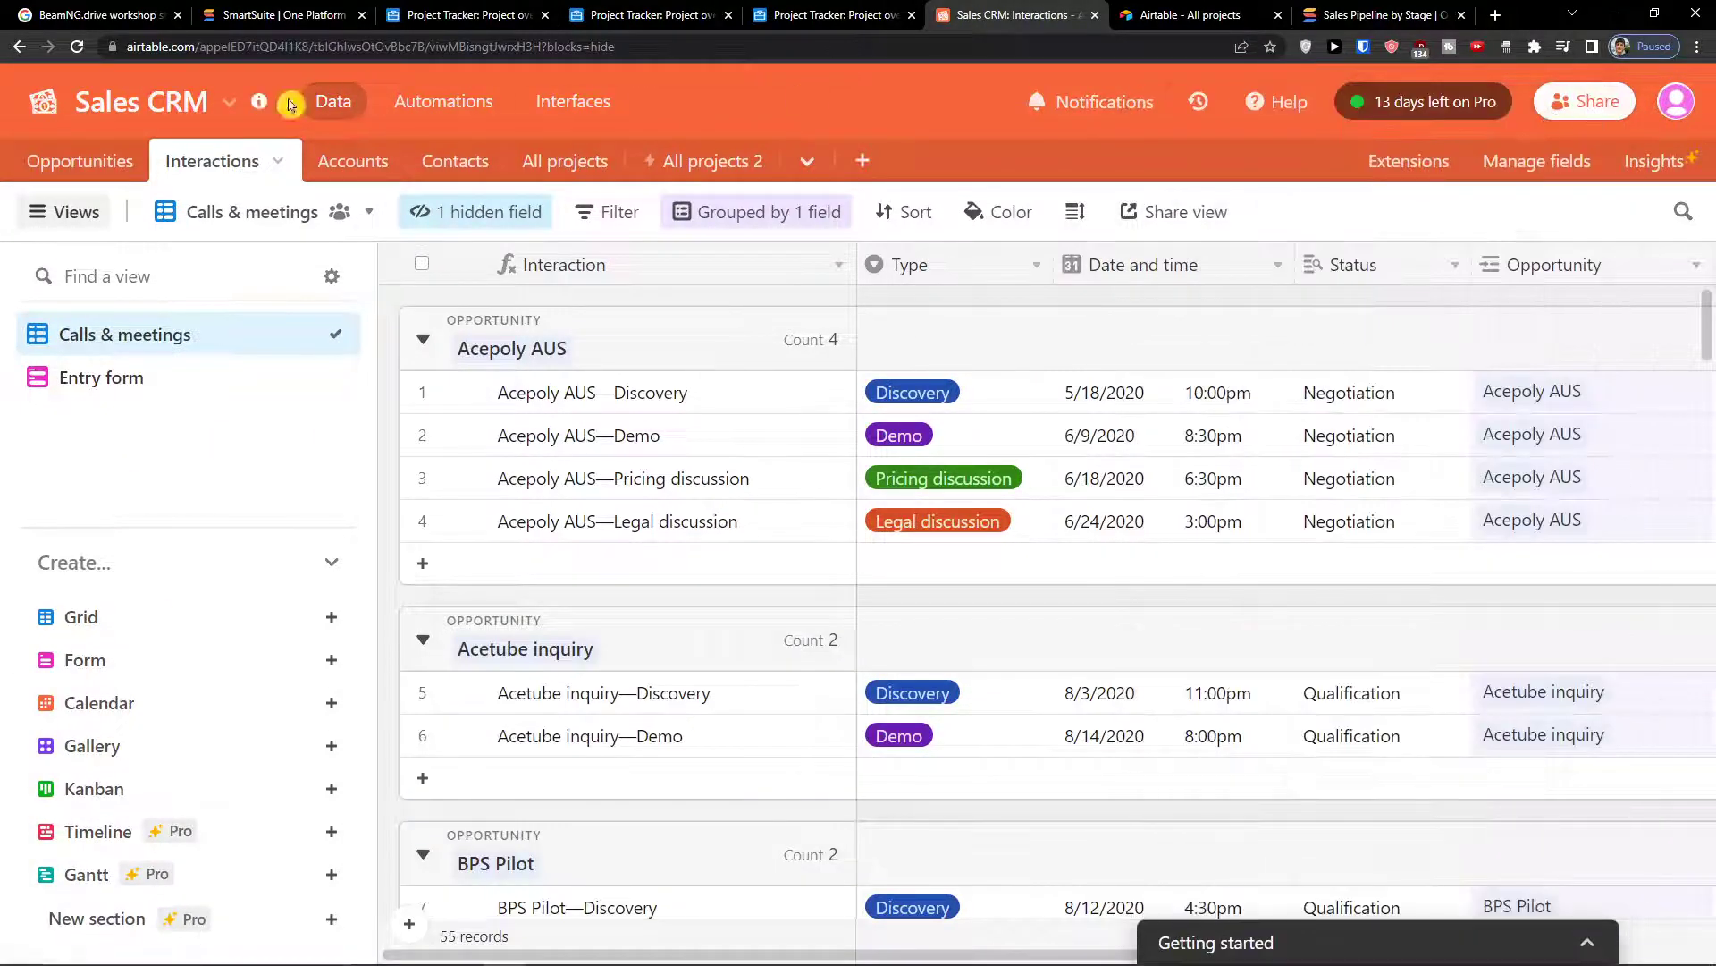
- Create a new automation in the Sales CRM base with the trigger "When a record matches conditions"
{"action": "left_click", "coordinate": [424, 102]}
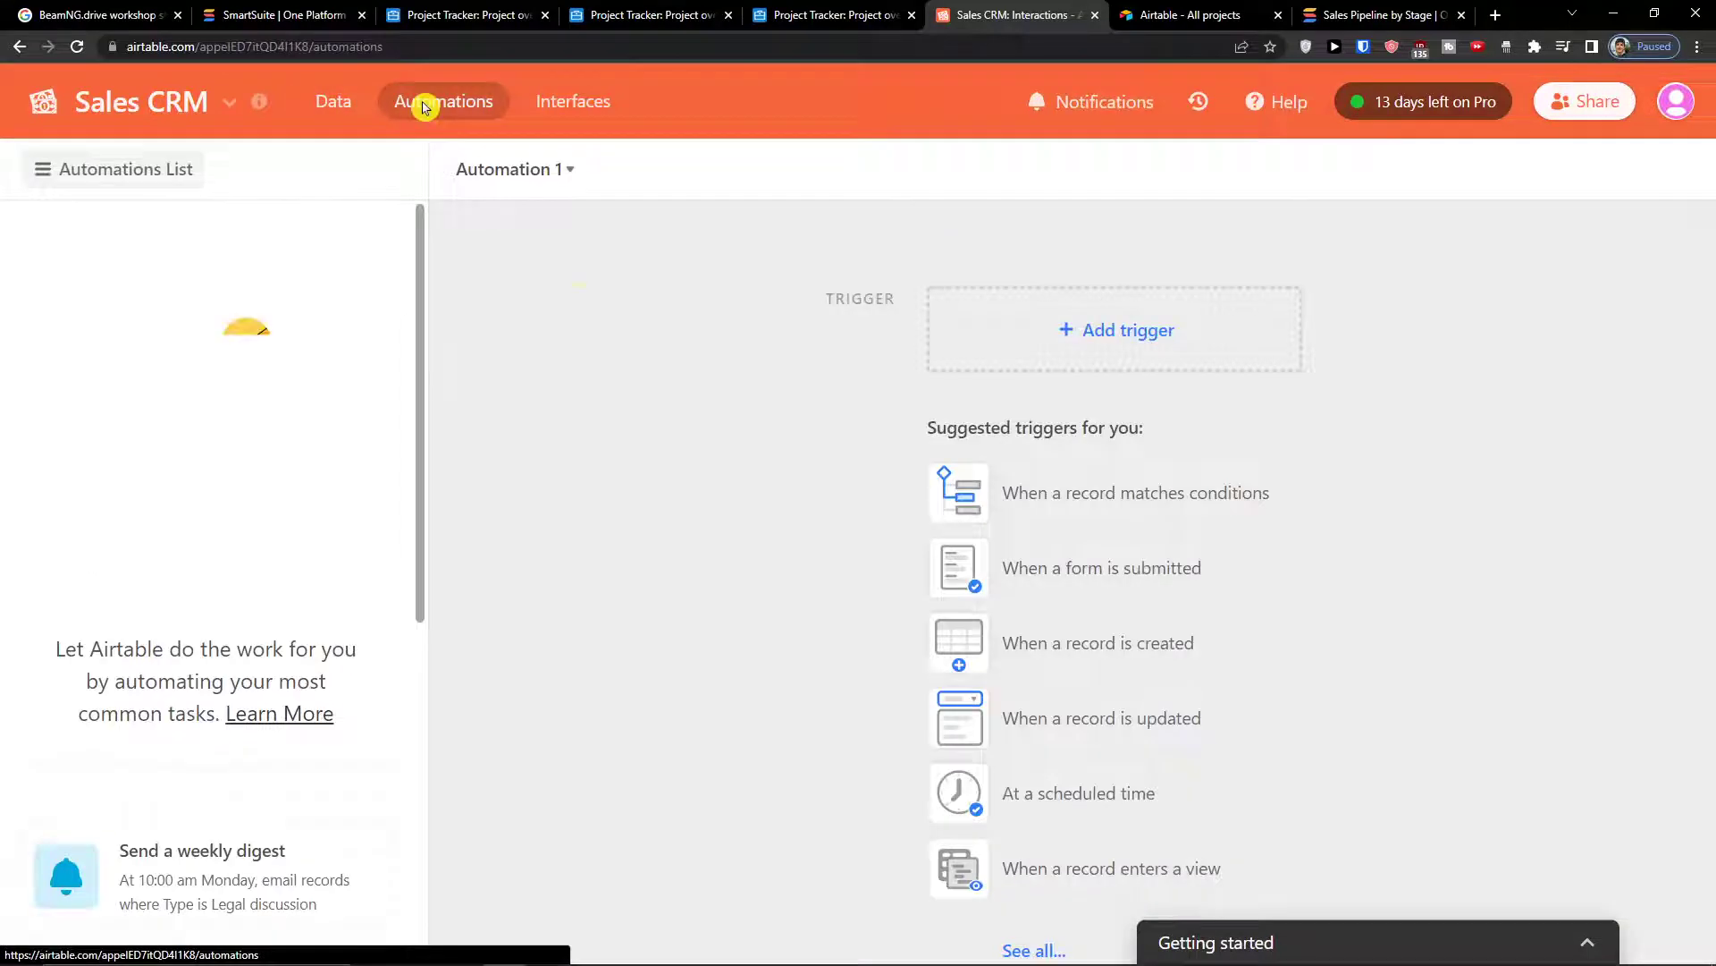
{"action": "left_click", "coordinate": [1103, 577]}
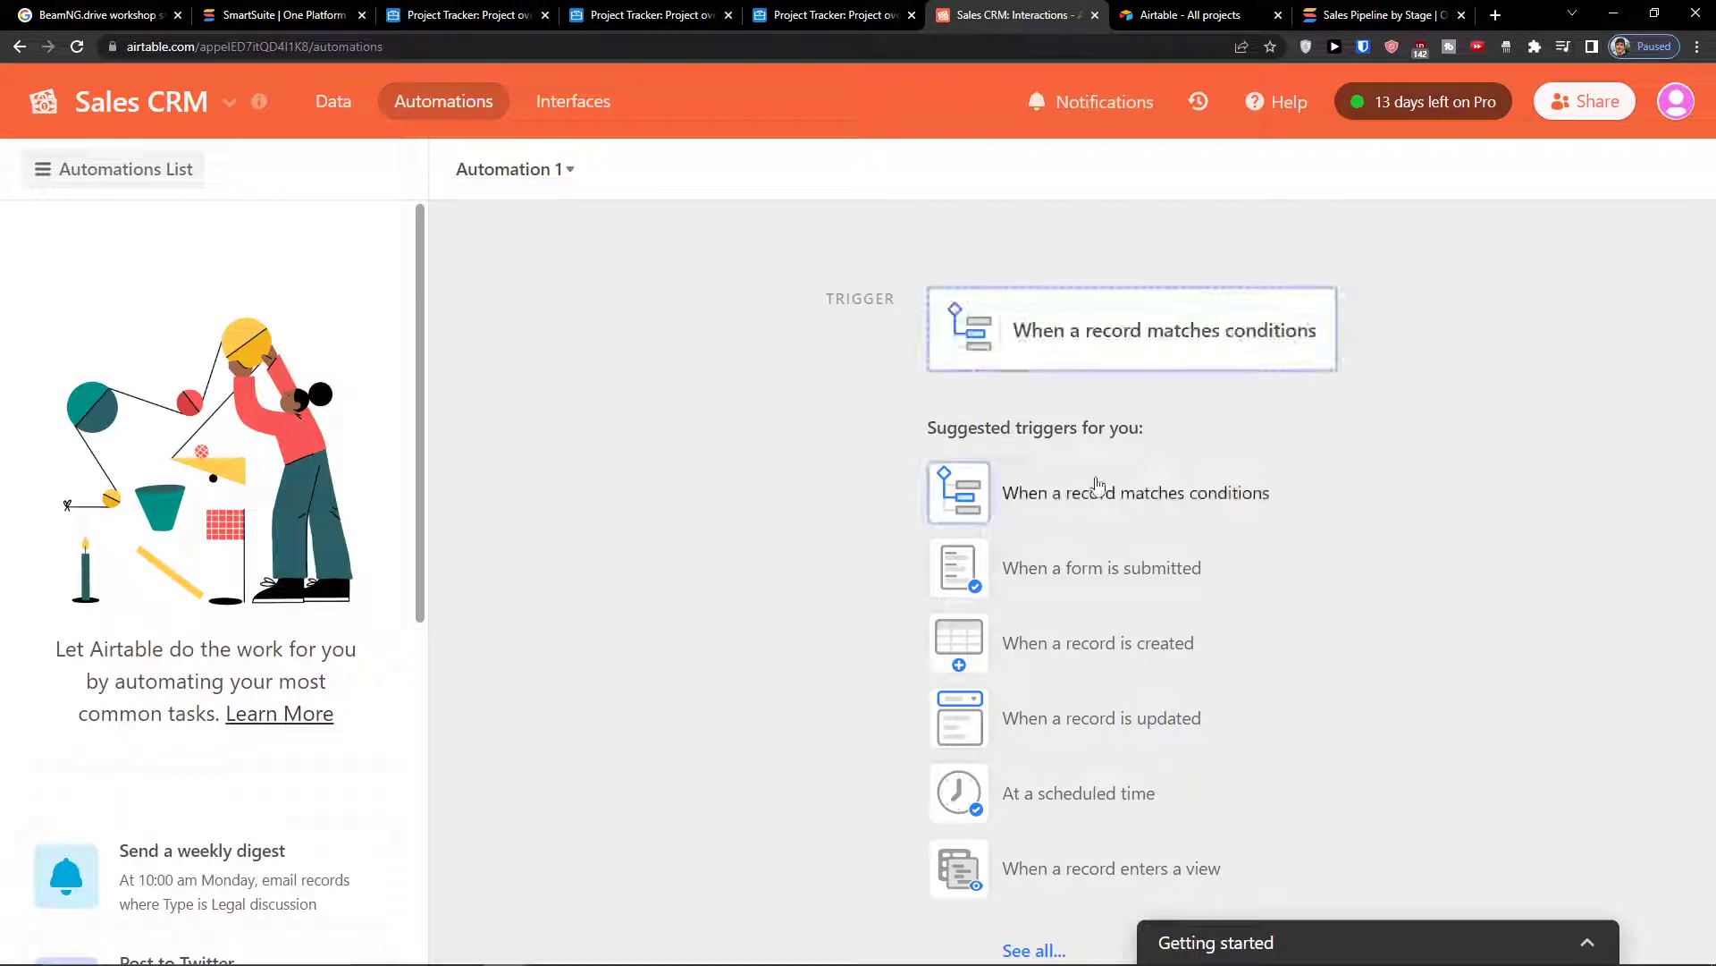
{"action": "left_click", "coordinate": [1013, 511]}
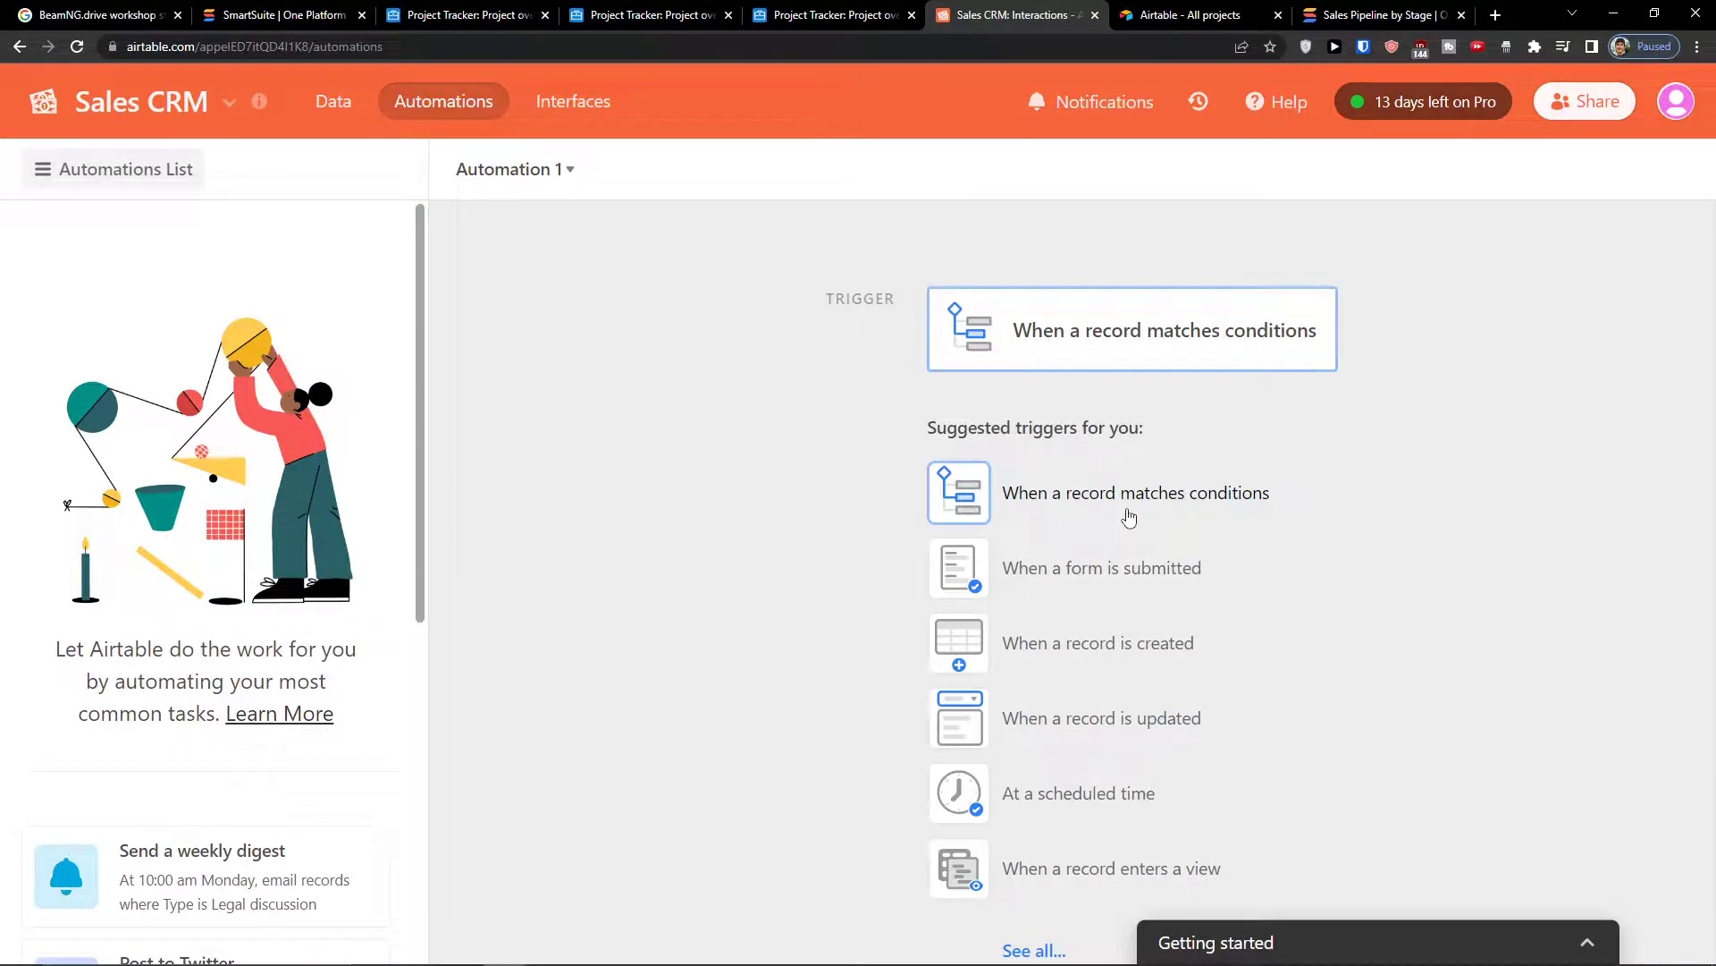
{"action": "left_click", "coordinate": [1129, 517]}
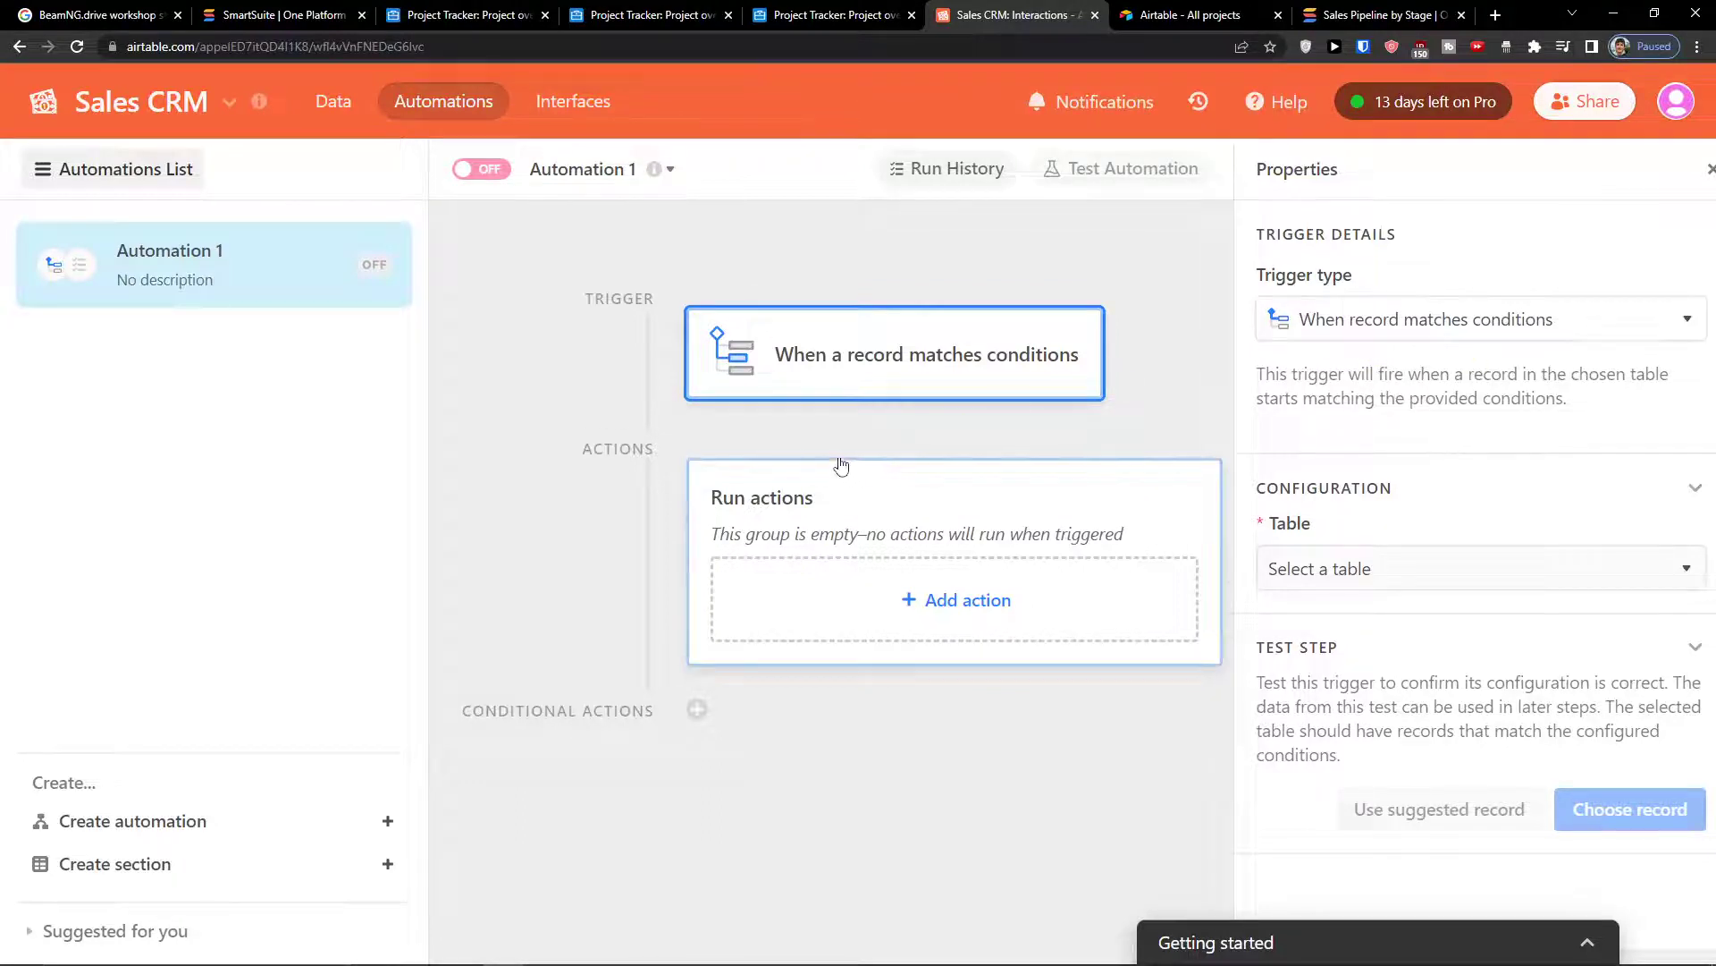
- Set the trigger's table to Opportunities and add the condition that Status is Proposal
{"action": "left_click", "coordinate": [1364, 567]}
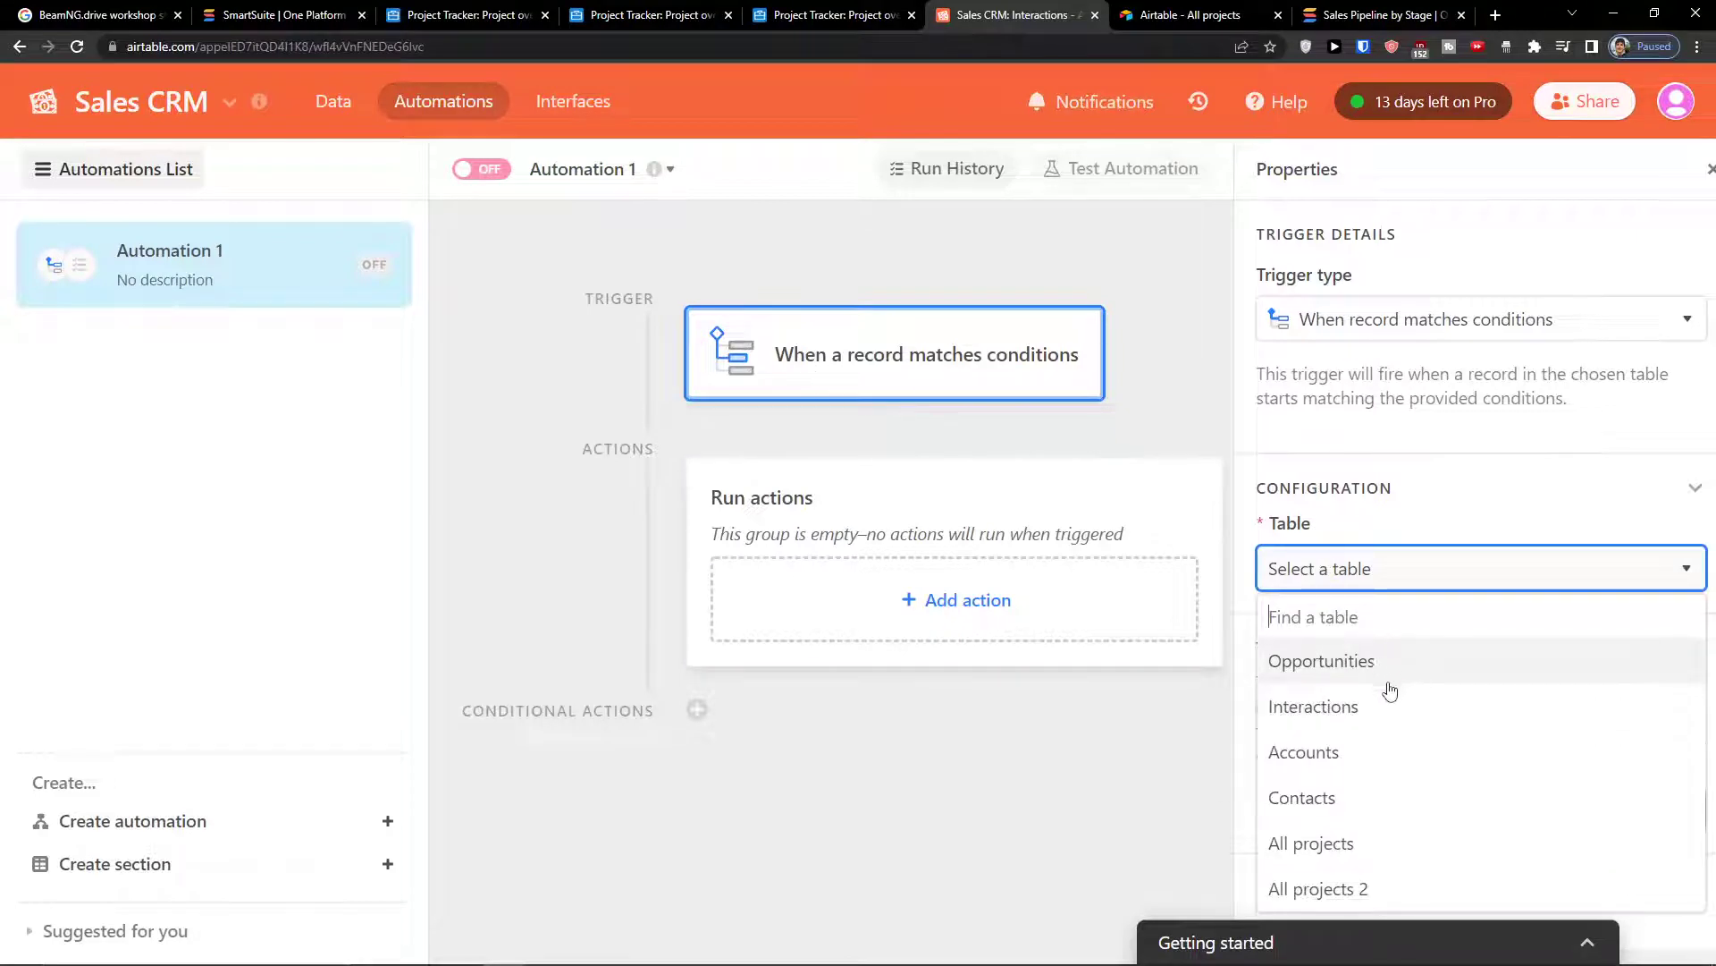
{"action": "left_click", "coordinate": [1353, 666]}
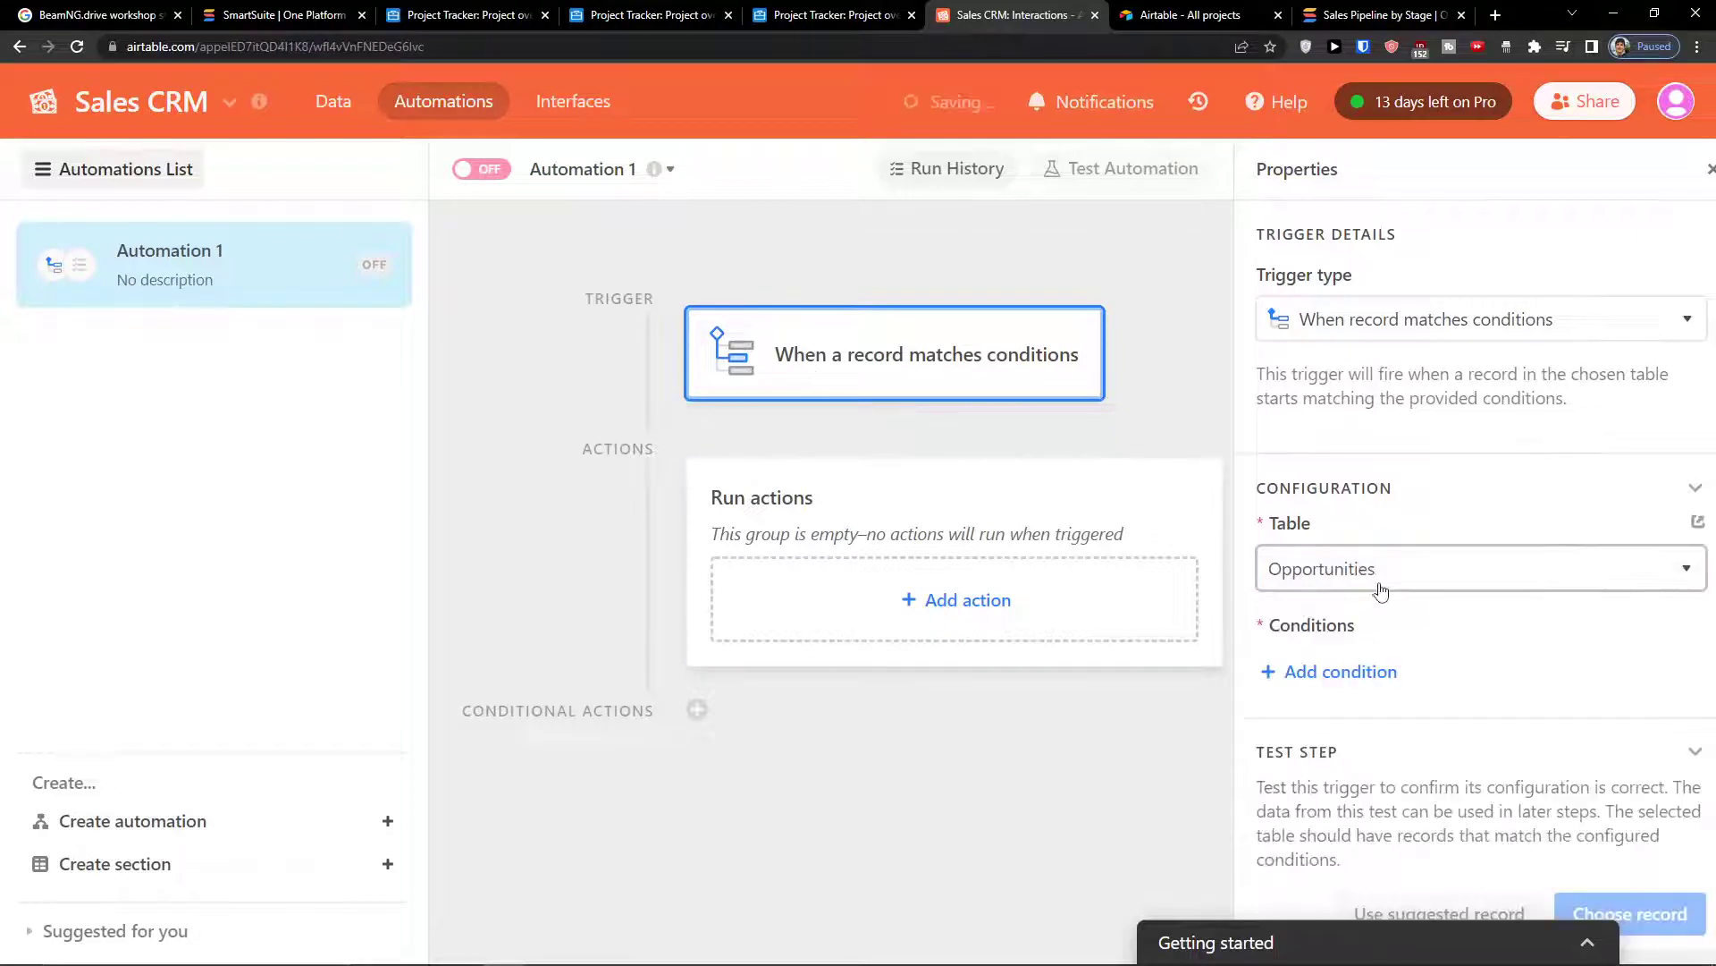
{"action": "left_click", "coordinate": [1335, 673]}
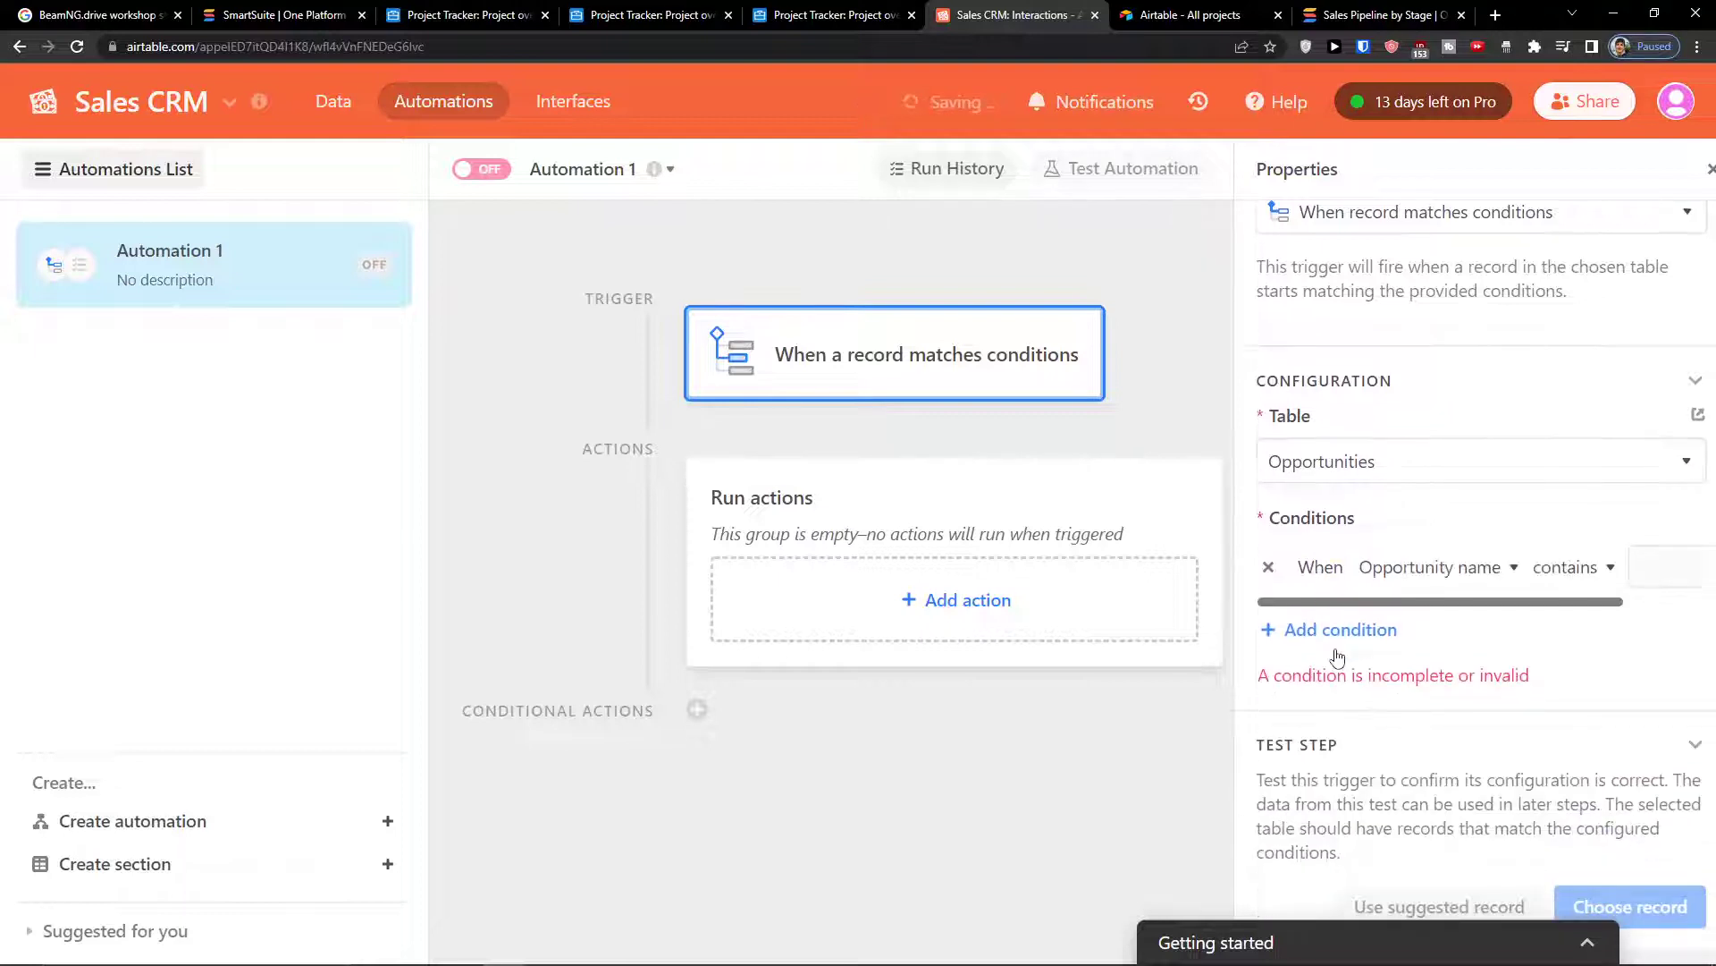
{"action": "left_click", "coordinate": [1456, 564]}
{"action": "scroll", "coordinate": [1427, 678], "scroll_direction": "down", "scroll_amount": 1}
{"action": "scroll", "coordinate": [1429, 671], "scroll_direction": "up", "scroll_amount": 1}
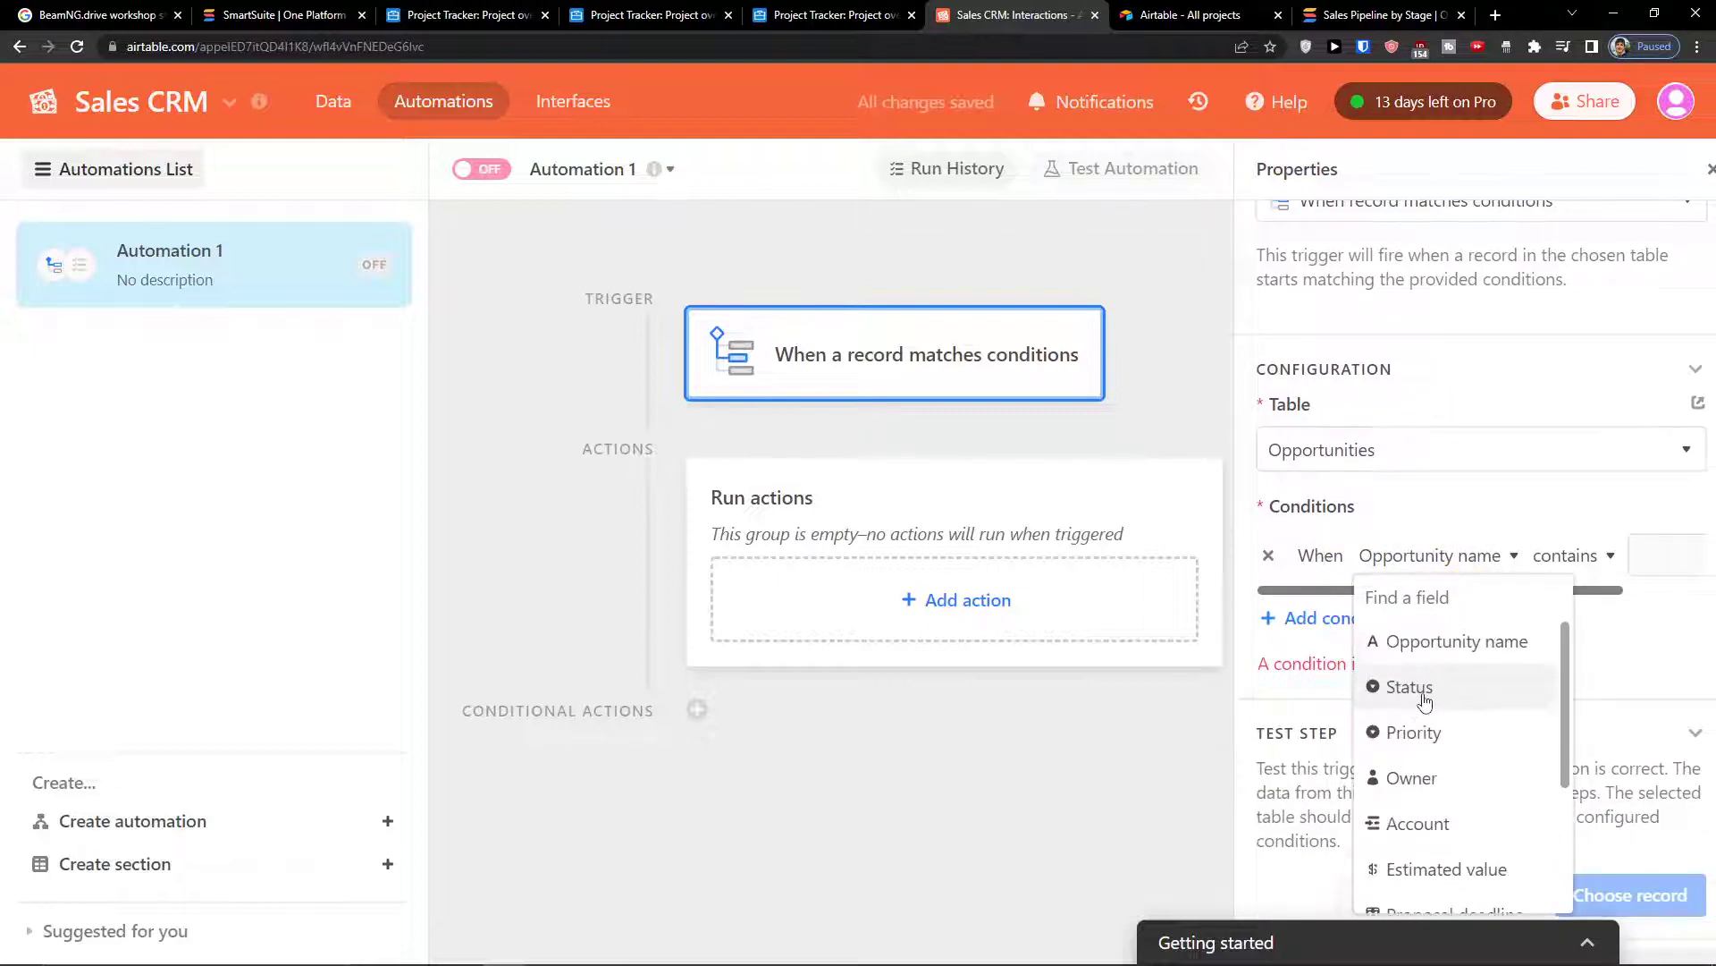
{"action": "left_click", "coordinate": [1418, 704]}
{"action": "left_click", "coordinate": [1609, 556]}
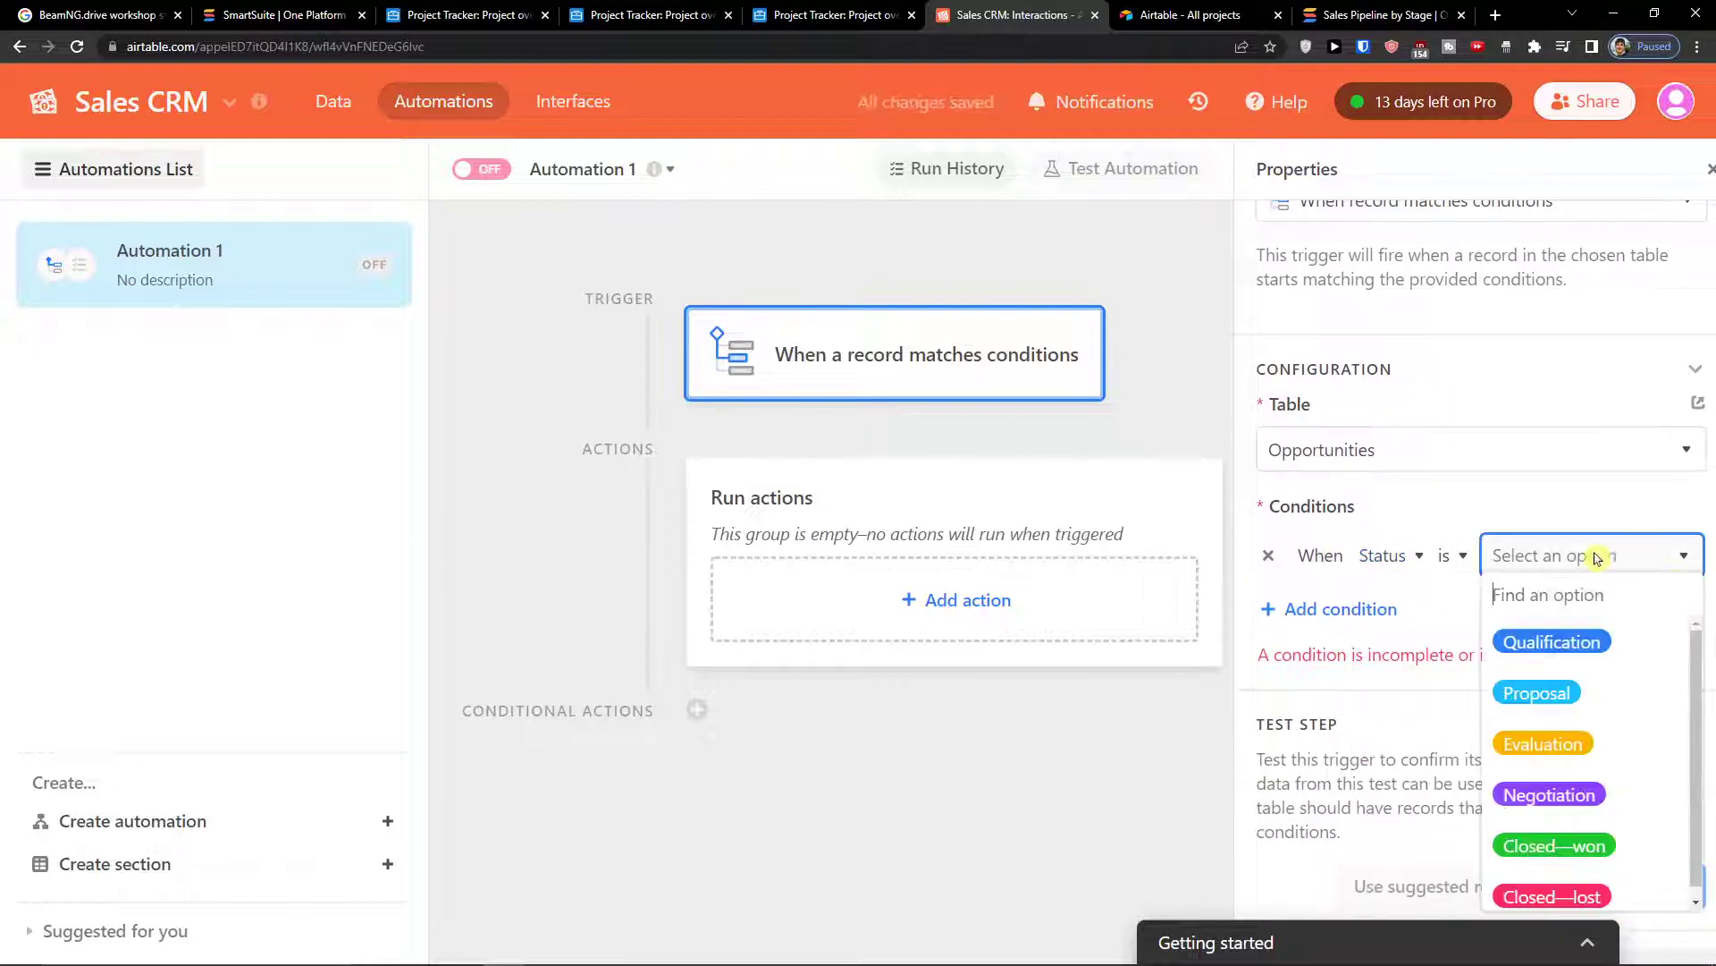
{"action": "left_click", "coordinate": [1557, 705]}
{"action": "scroll", "coordinate": [1431, 608], "scroll_direction": "up", "scroll_amount": 2}
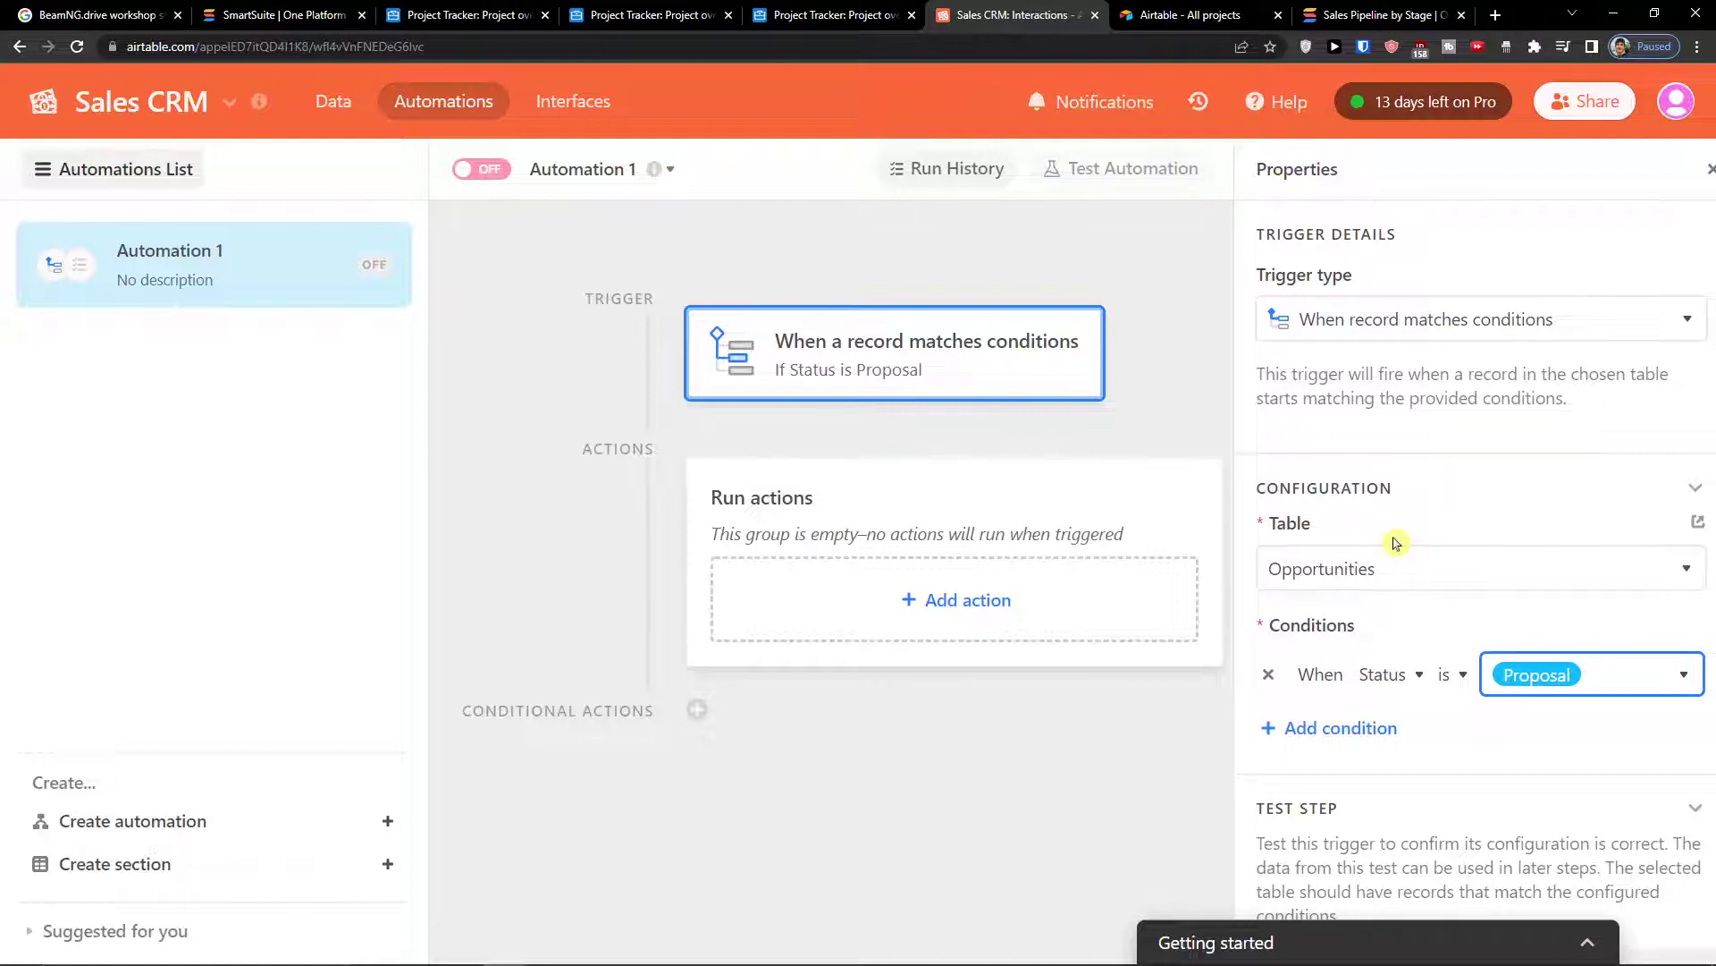
- Look through the records offered for testing the trigger without choosing one
{"action": "scroll", "coordinate": [1397, 542], "scroll_direction": "down", "scroll_amount": 1}
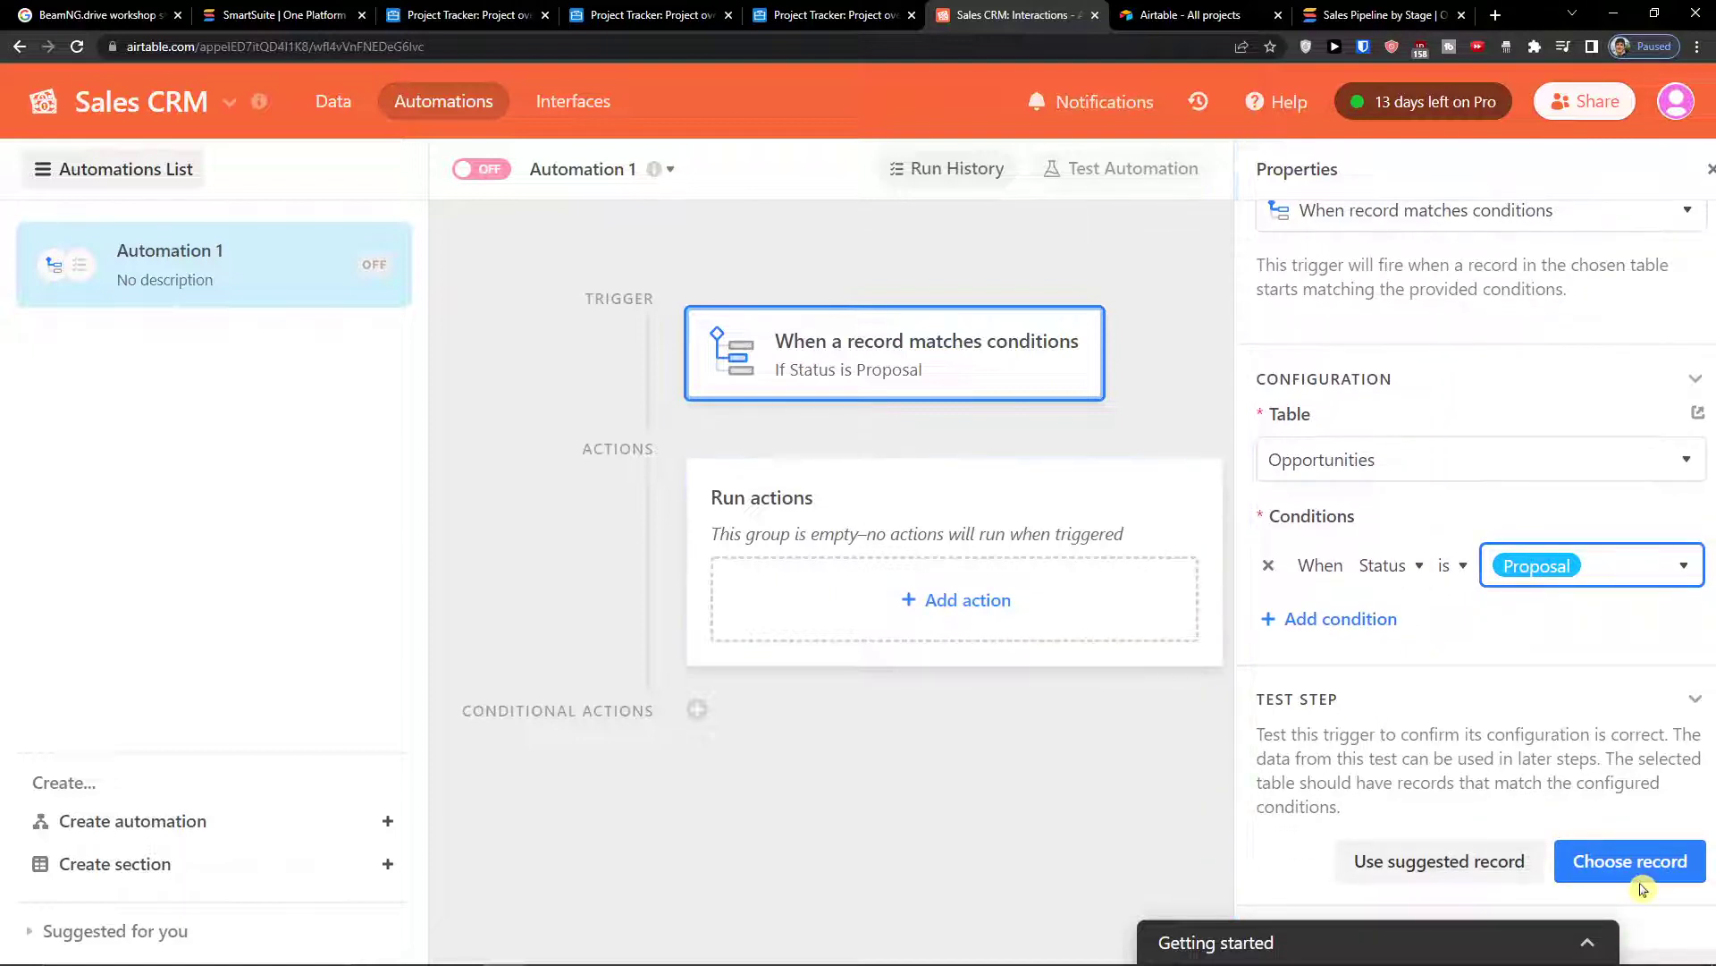
{"action": "left_click", "coordinate": [1639, 881]}
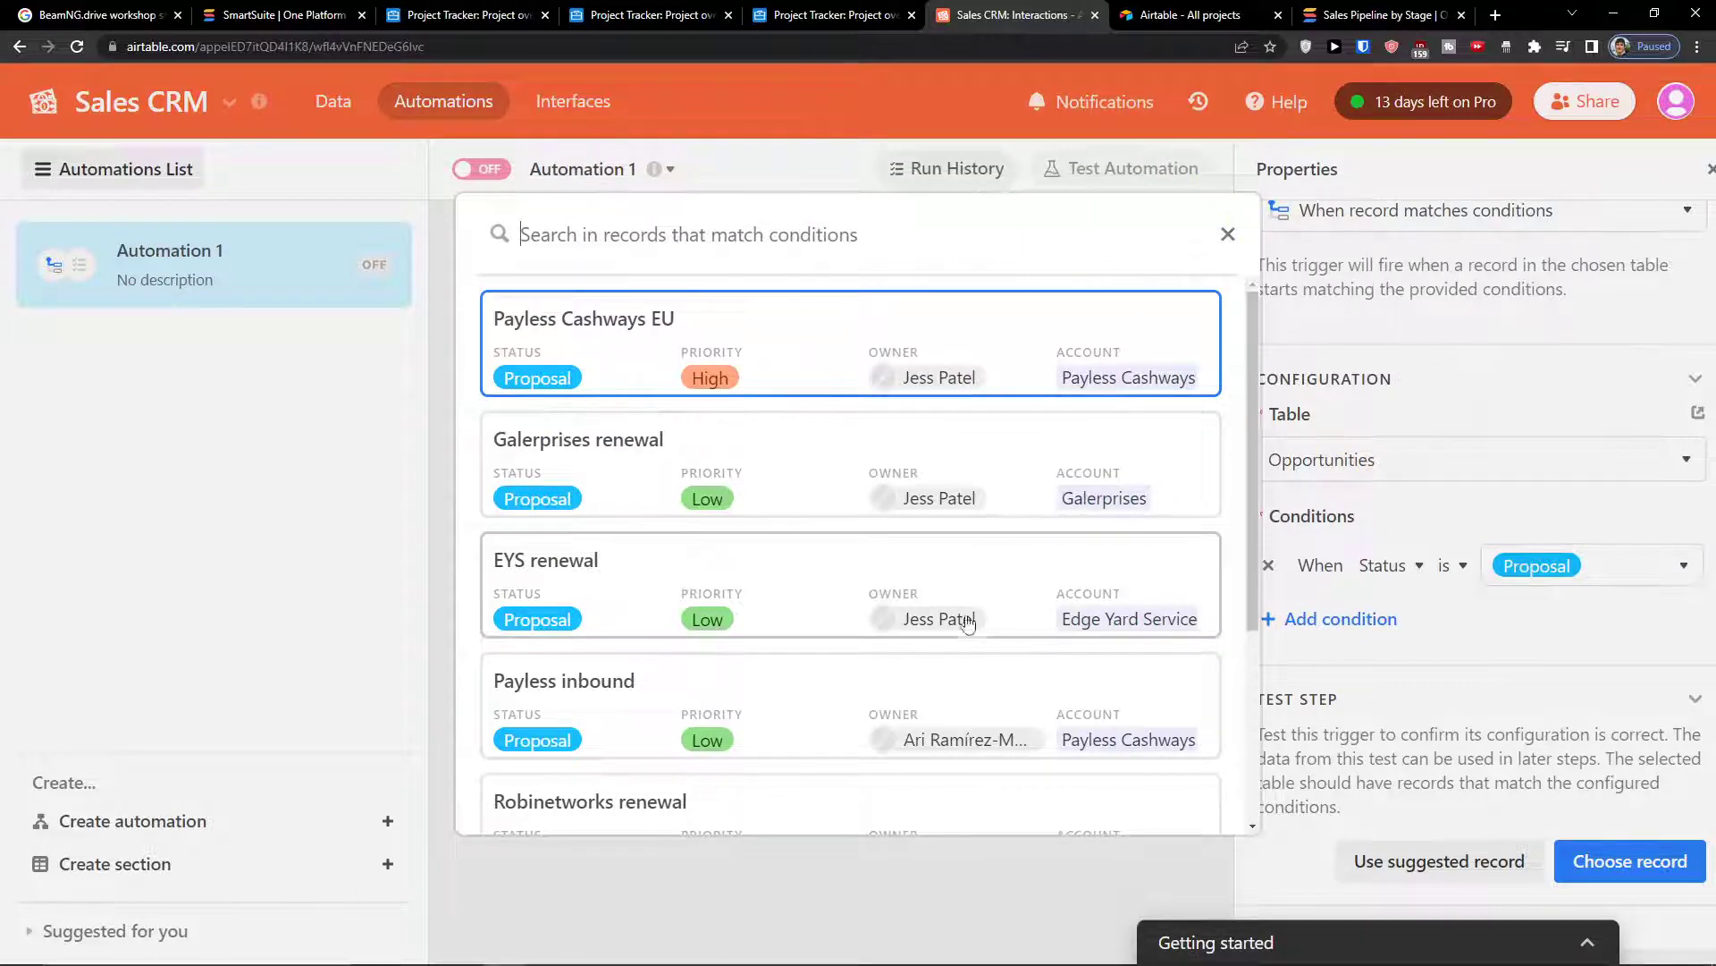
{"action": "left_click", "coordinate": [1227, 234]}
- Browse the actions and integrations that can be added to the automation's empty Run actions group
{"action": "left_click", "coordinate": [854, 618]}
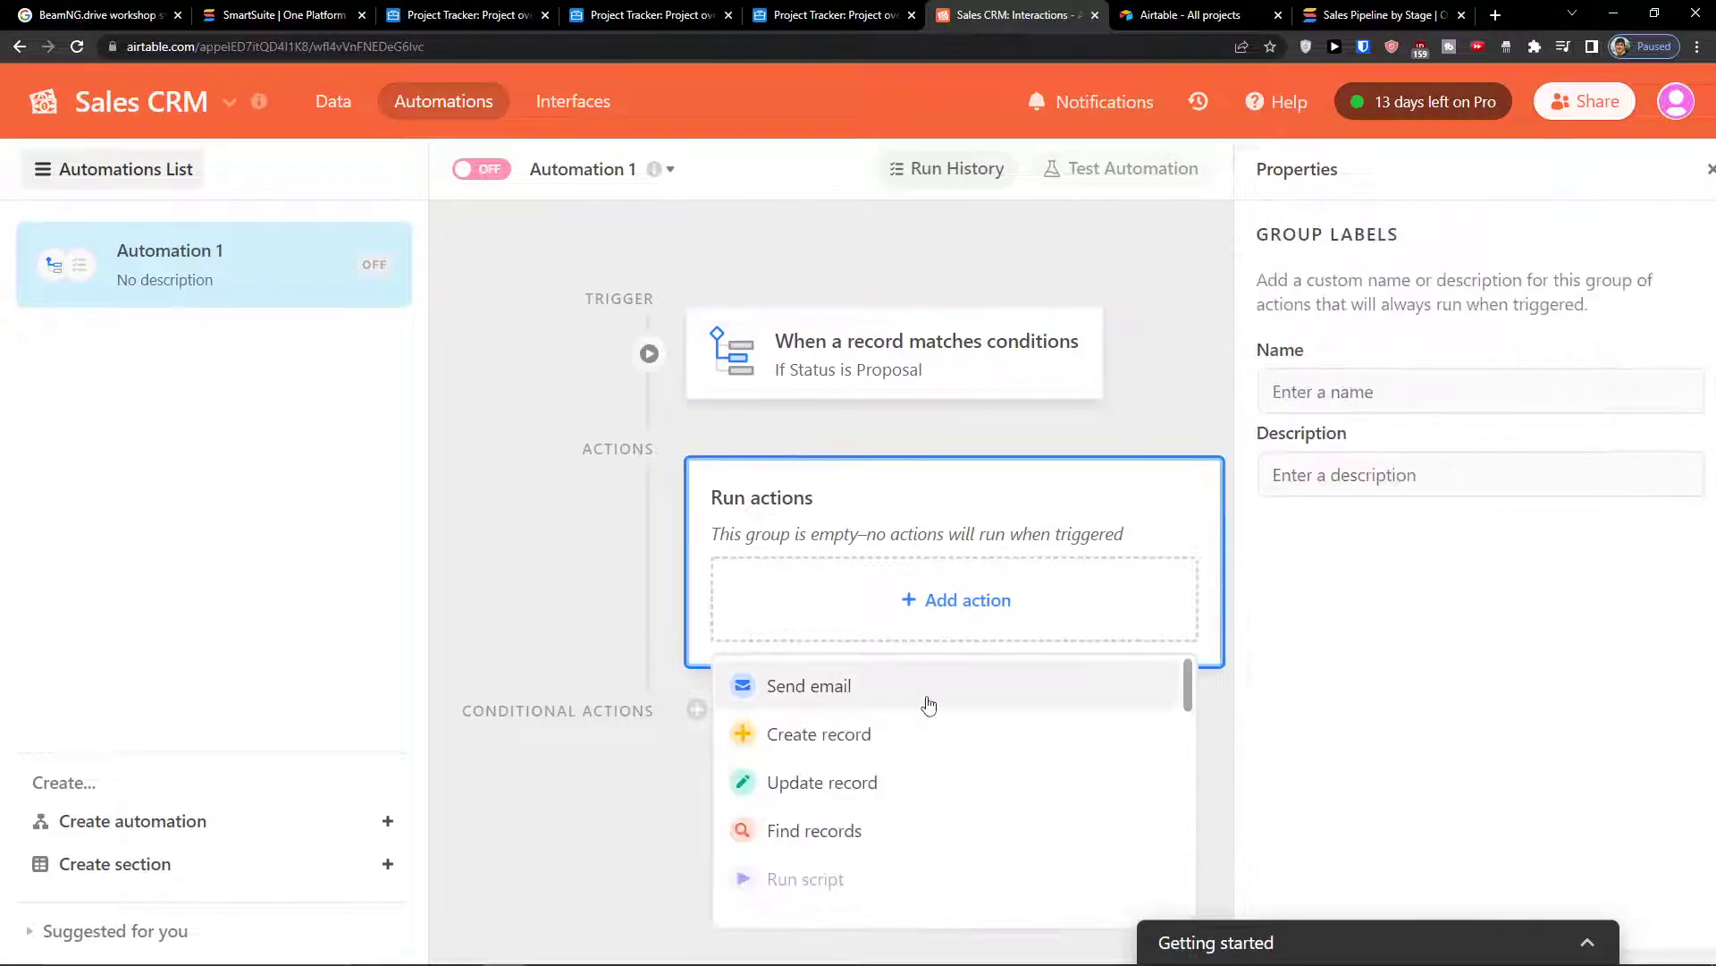
{"action": "scroll", "coordinate": [974, 778], "scroll_direction": "down", "scroll_amount": 5}
{"action": "mouse_move", "coordinate": [966, 793]}
{"action": "scroll", "coordinate": [963, 792], "scroll_direction": "up", "scroll_amount": 5}
{"action": "scroll", "coordinate": [941, 713], "scroll_direction": "down", "scroll_amount": 15}
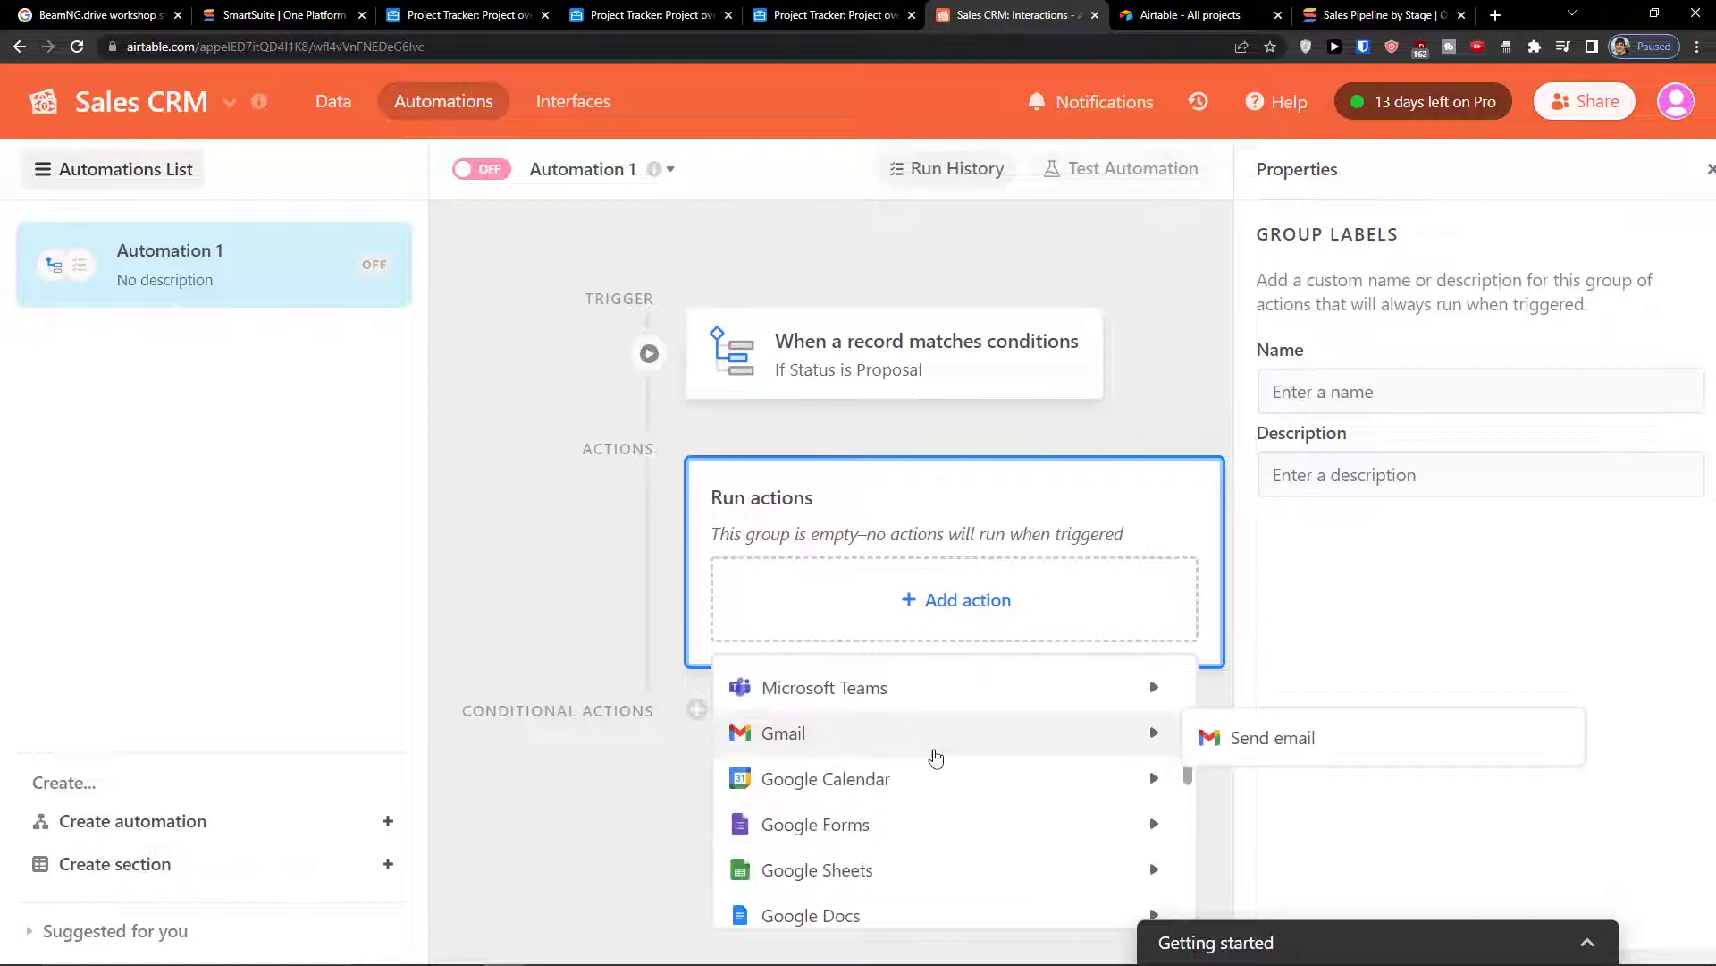
{"action": "scroll", "coordinate": [924, 774], "scroll_direction": "down", "scroll_amount": 2}
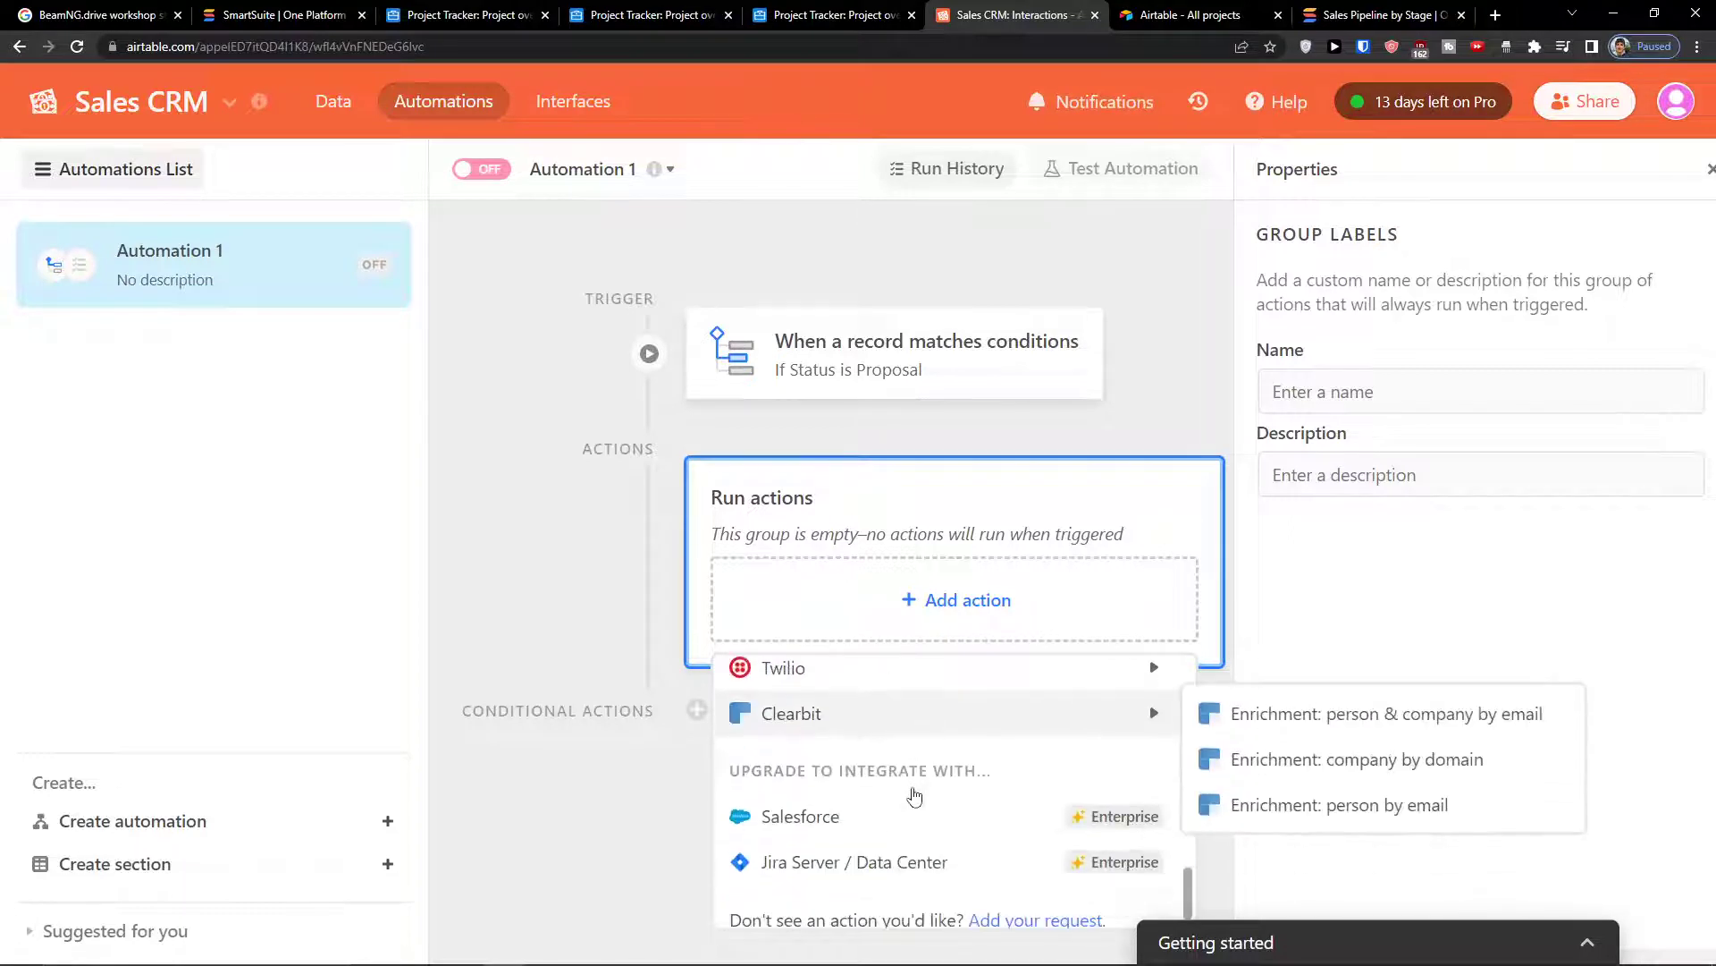
{"action": "scroll", "coordinate": [912, 794], "scroll_direction": "up", "scroll_amount": 8}
{"action": "scroll", "coordinate": [913, 794], "scroll_direction": "down", "scroll_amount": 6}
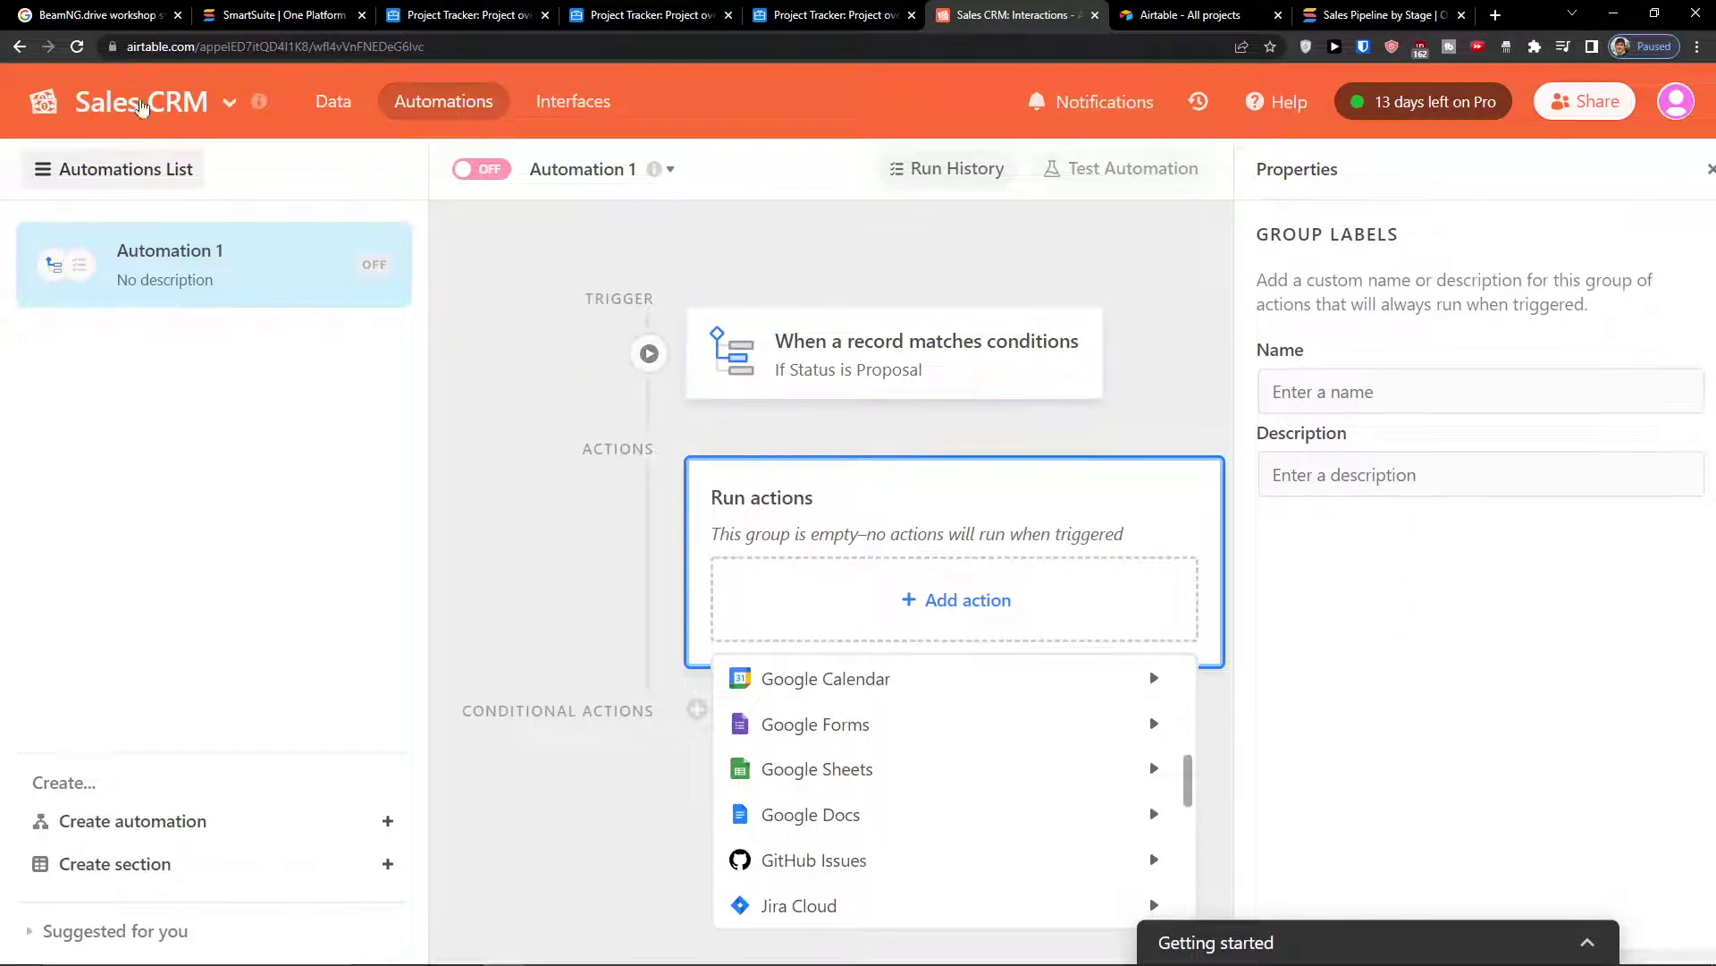
{"action": "left_click", "coordinate": [19, 48]}
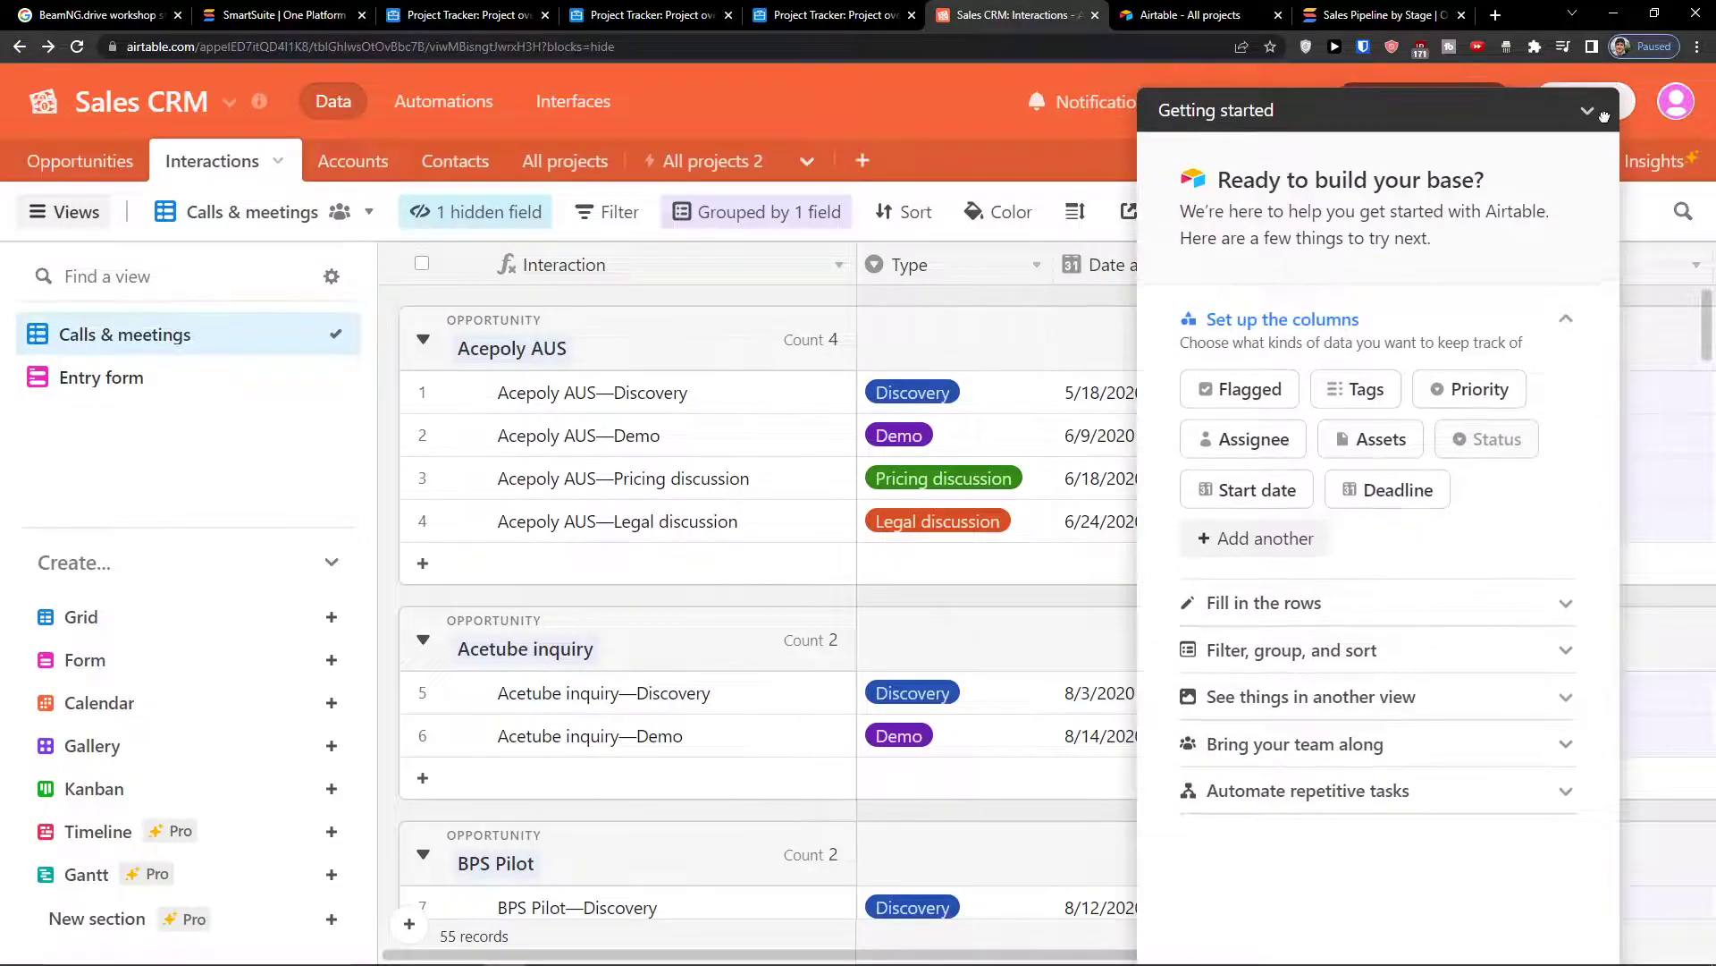
{"action": "left_click", "coordinate": [1587, 111]}
{"action": "left_click", "coordinate": [438, 102]}
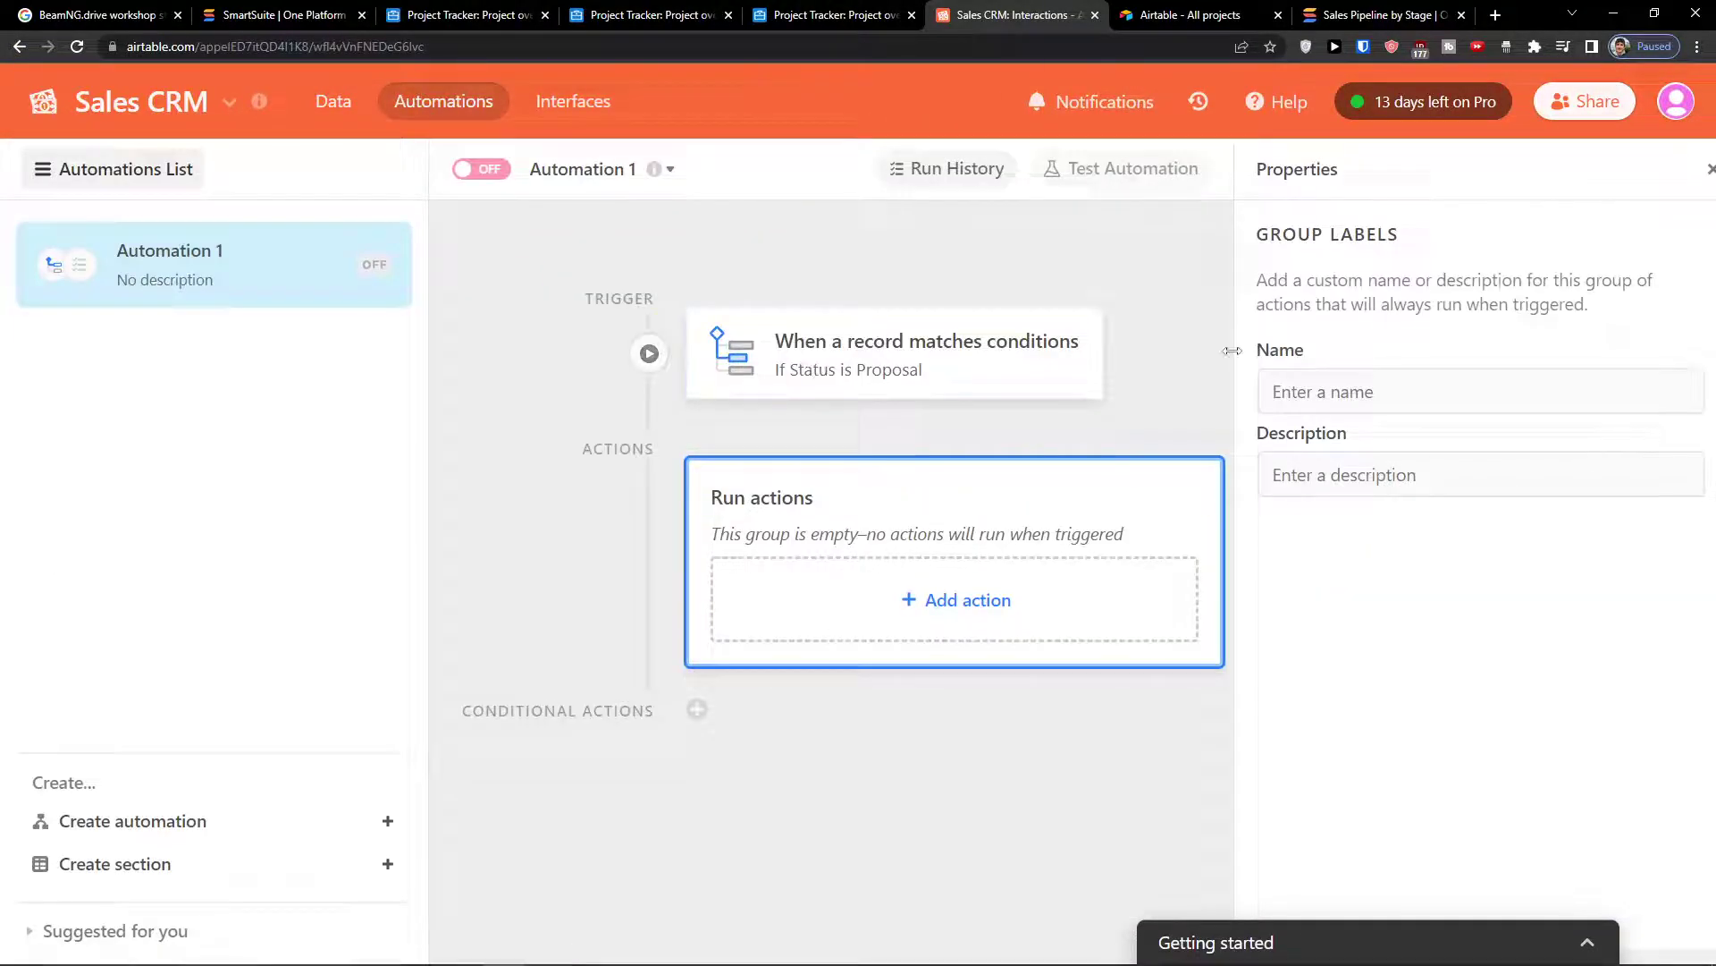
- Change the automation's trigger type to "When a form is submitted"
{"action": "left_click", "coordinate": [990, 369]}
{"action": "left_click", "coordinate": [1520, 322]}
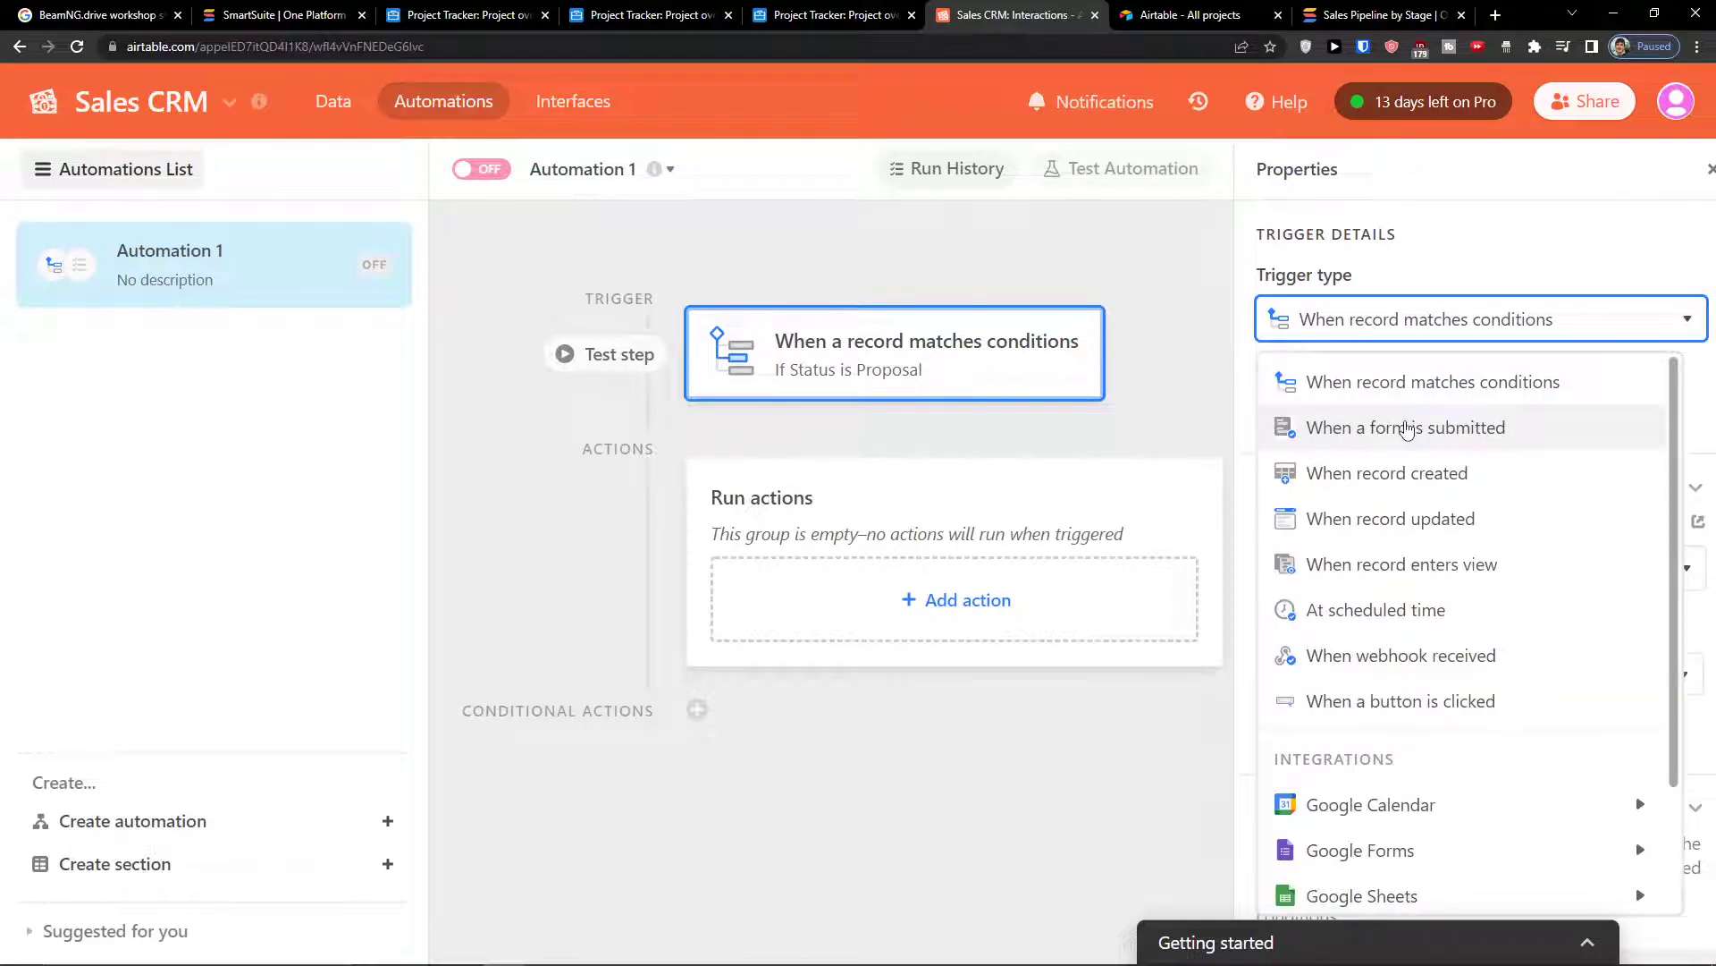
{"action": "left_click", "coordinate": [1406, 428]}
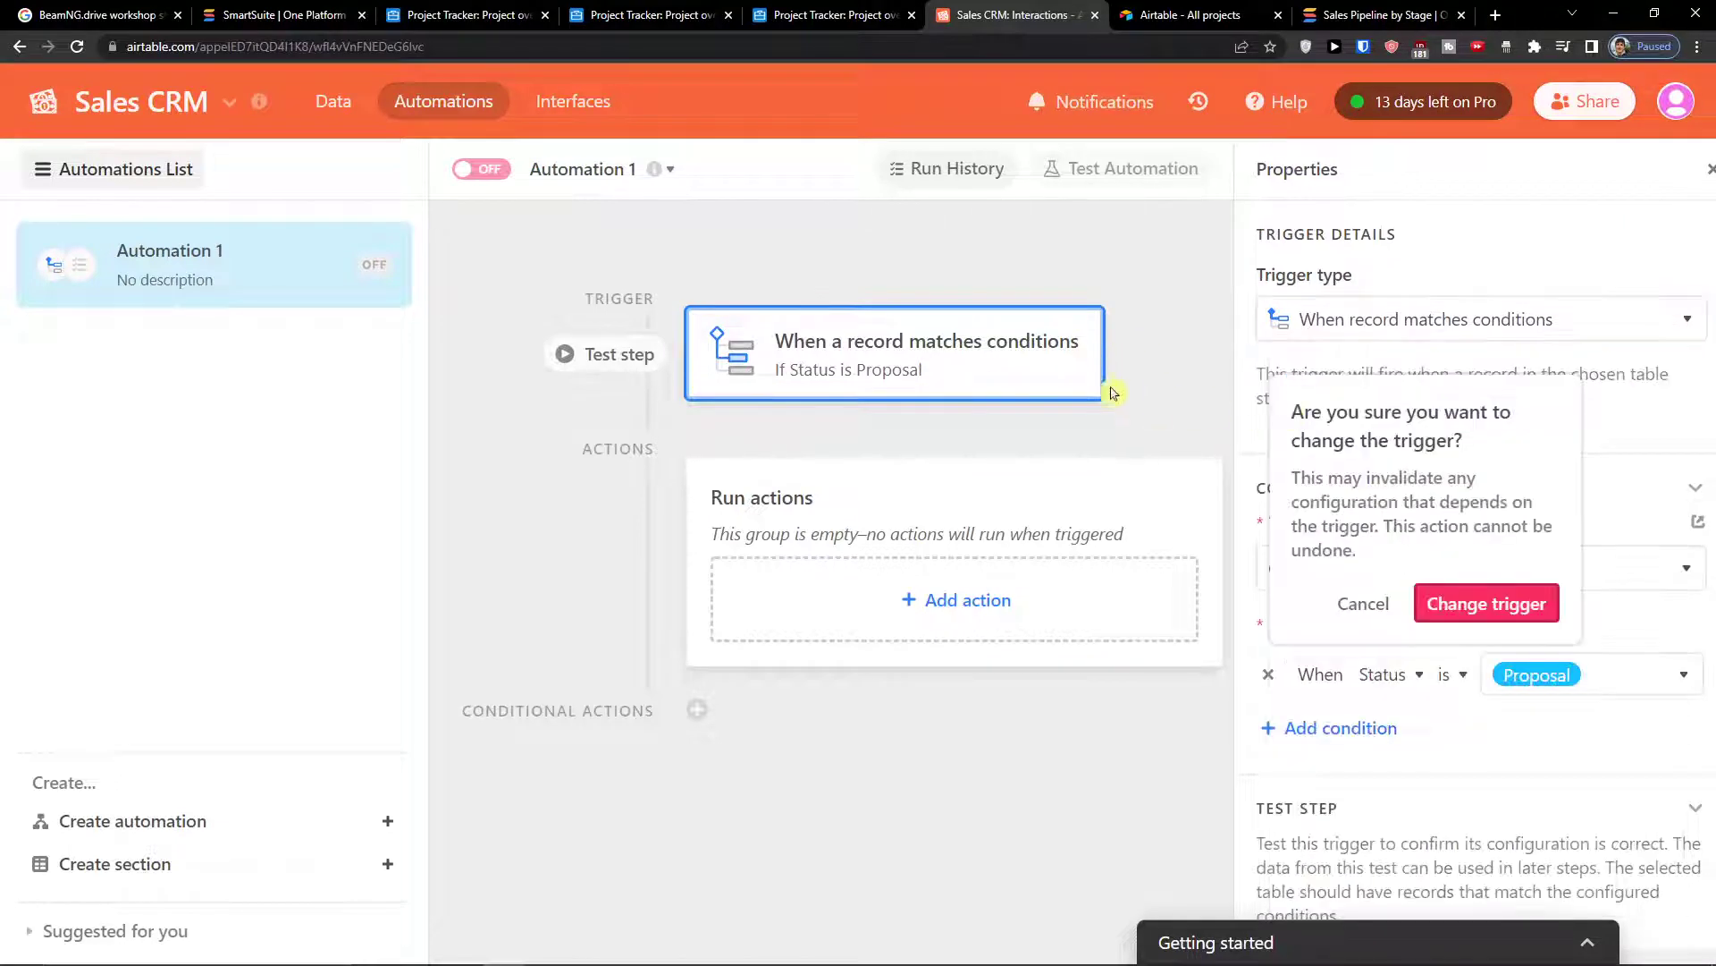
{"action": "left_click", "coordinate": [1447, 607]}
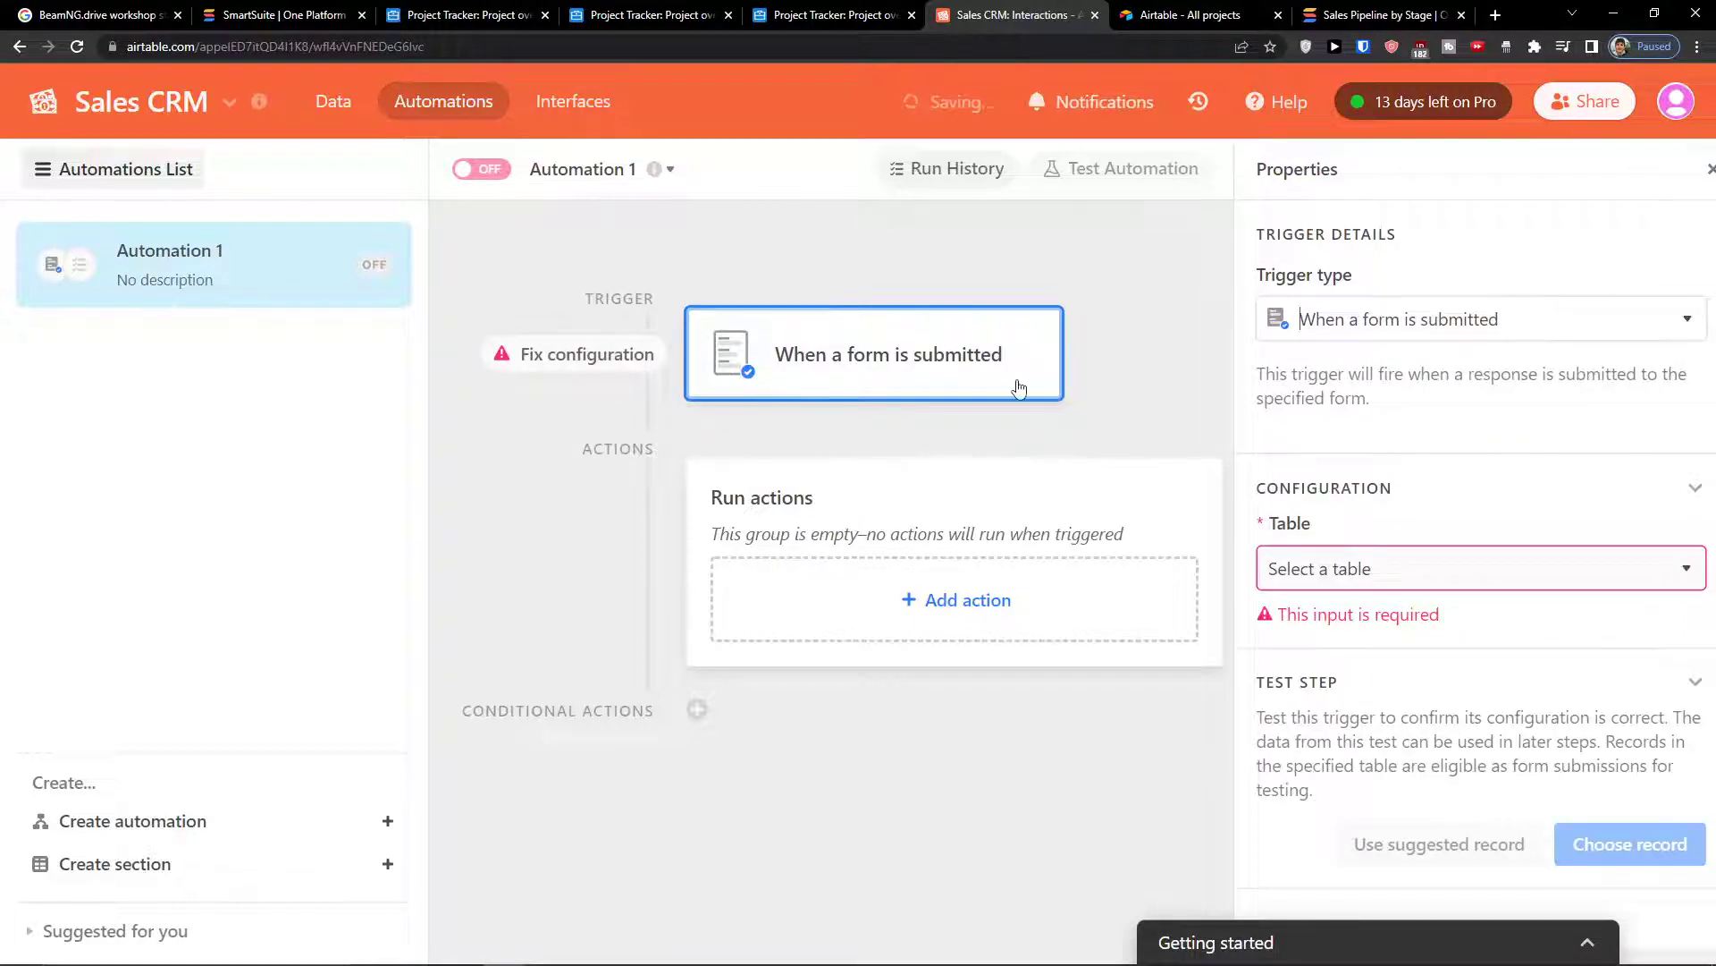
- Set the form trigger's table to Opportunities and check for a form to select
{"action": "left_click", "coordinate": [1323, 570]}
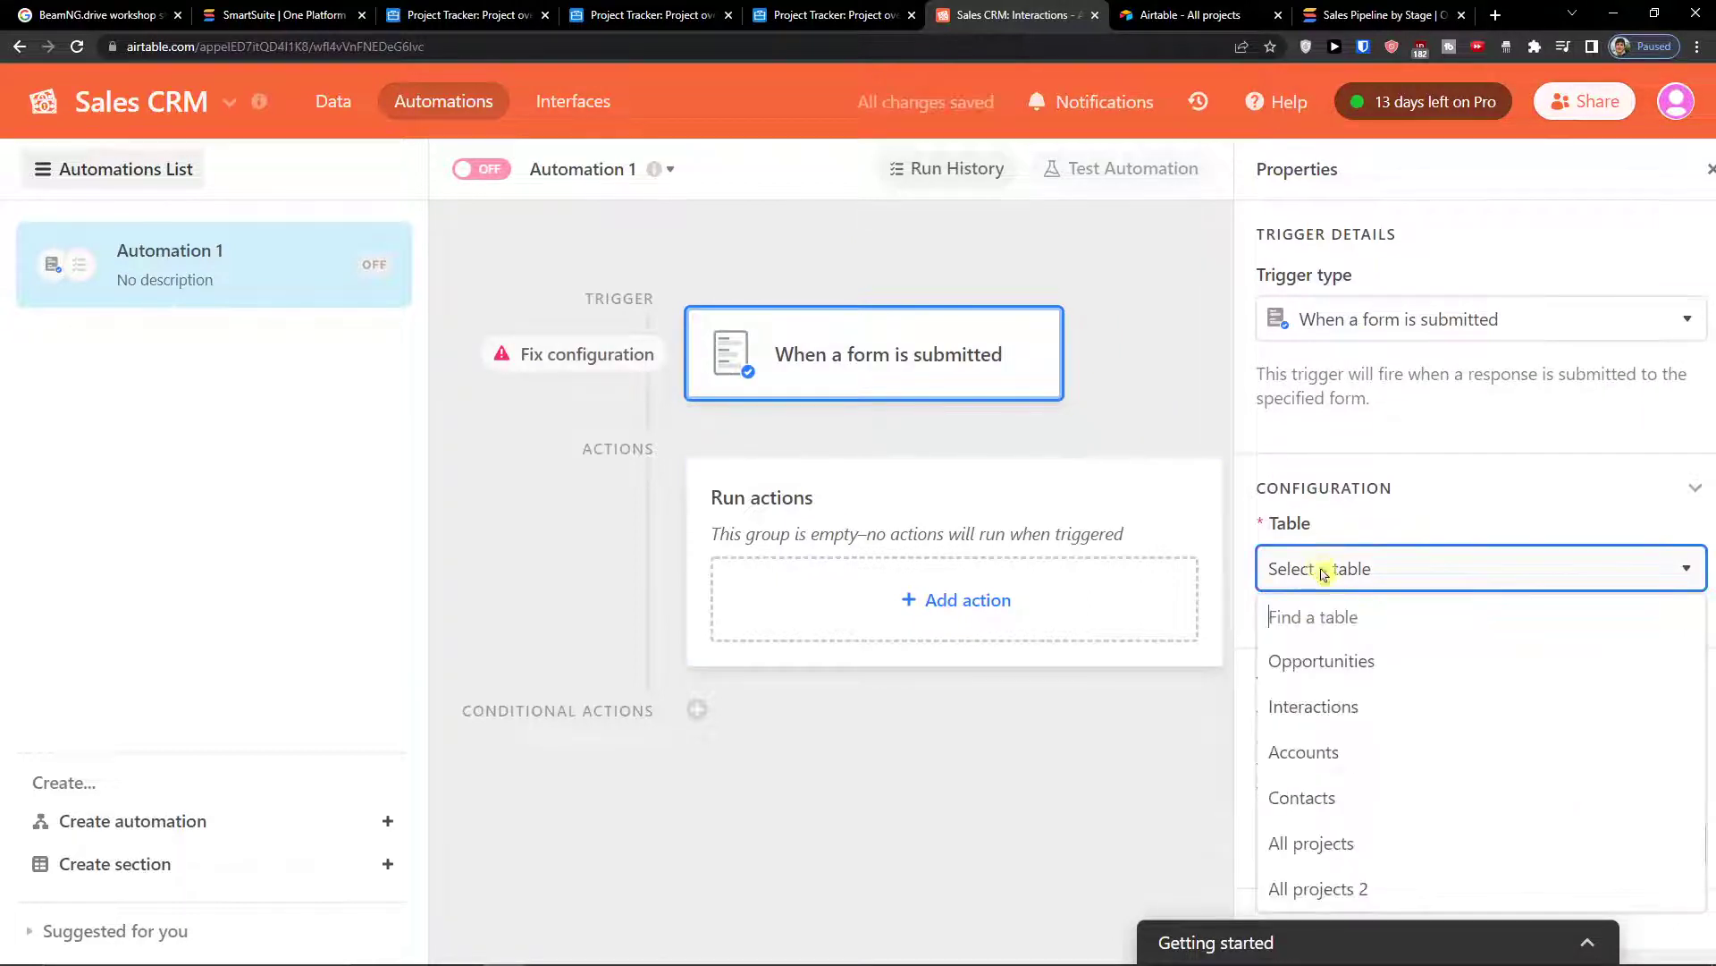
{"action": "left_click", "coordinate": [1314, 664]}
{"action": "left_click", "coordinate": [1311, 670]}
{"action": "left_click", "coordinate": [1195, 766]}
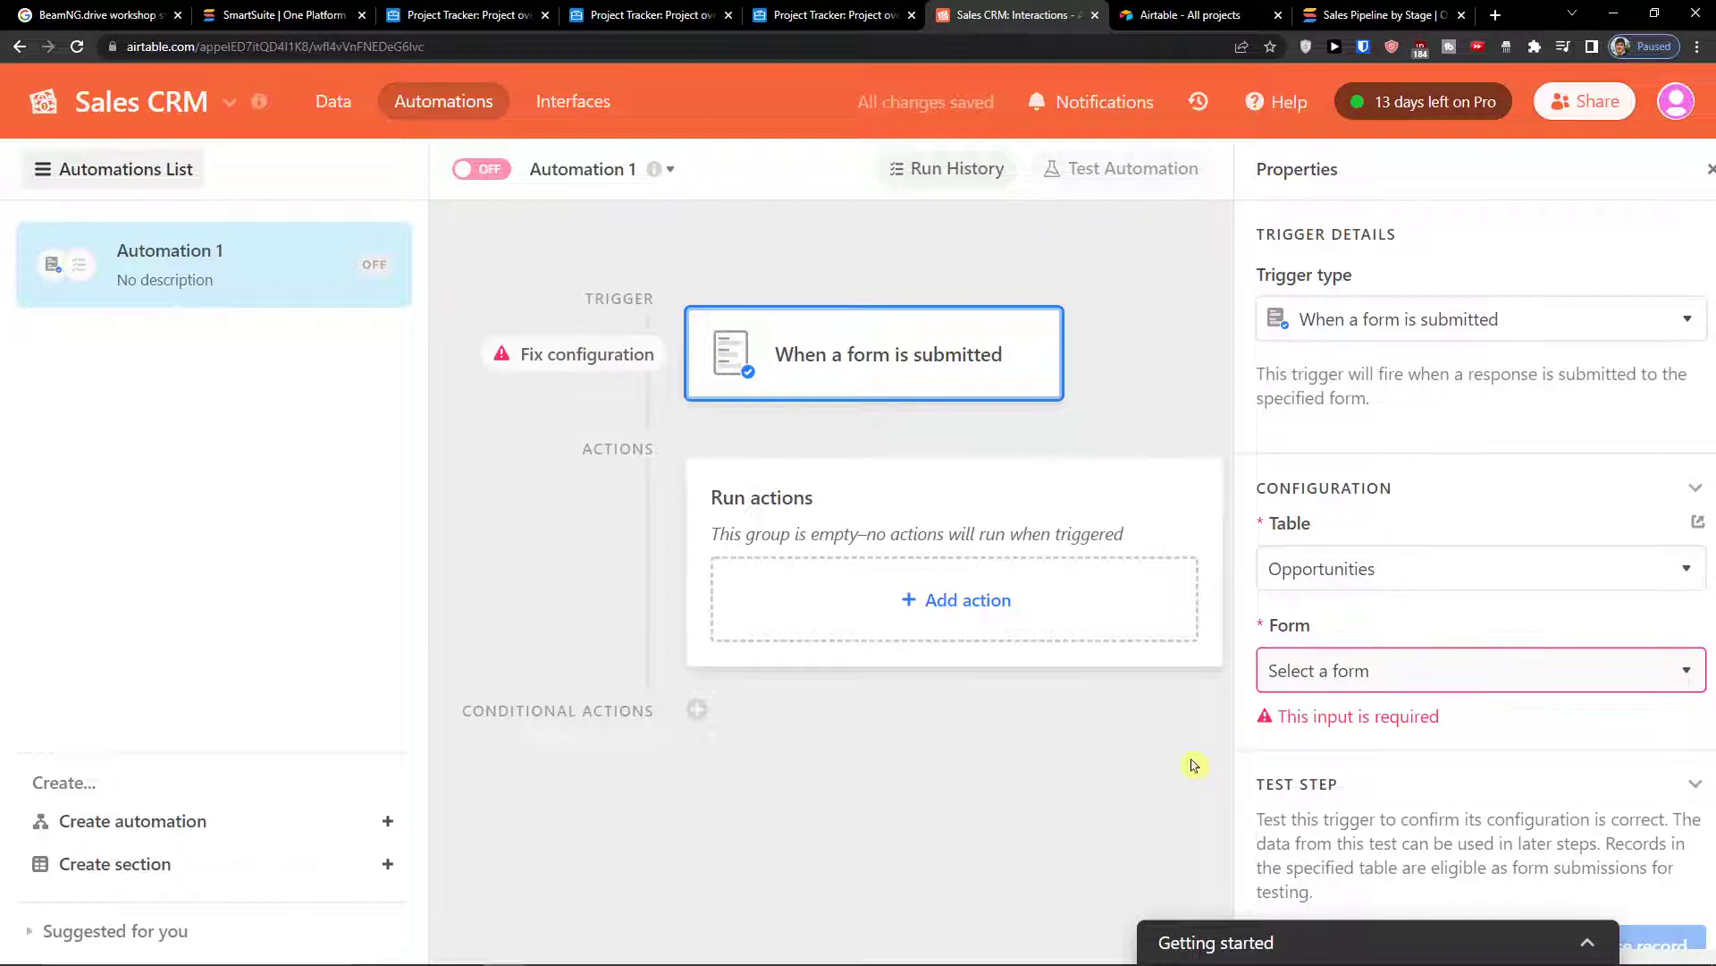
- Create a collaborative form view named Form 2 in the Interactions table
{"action": "left_click", "coordinate": [327, 102]}
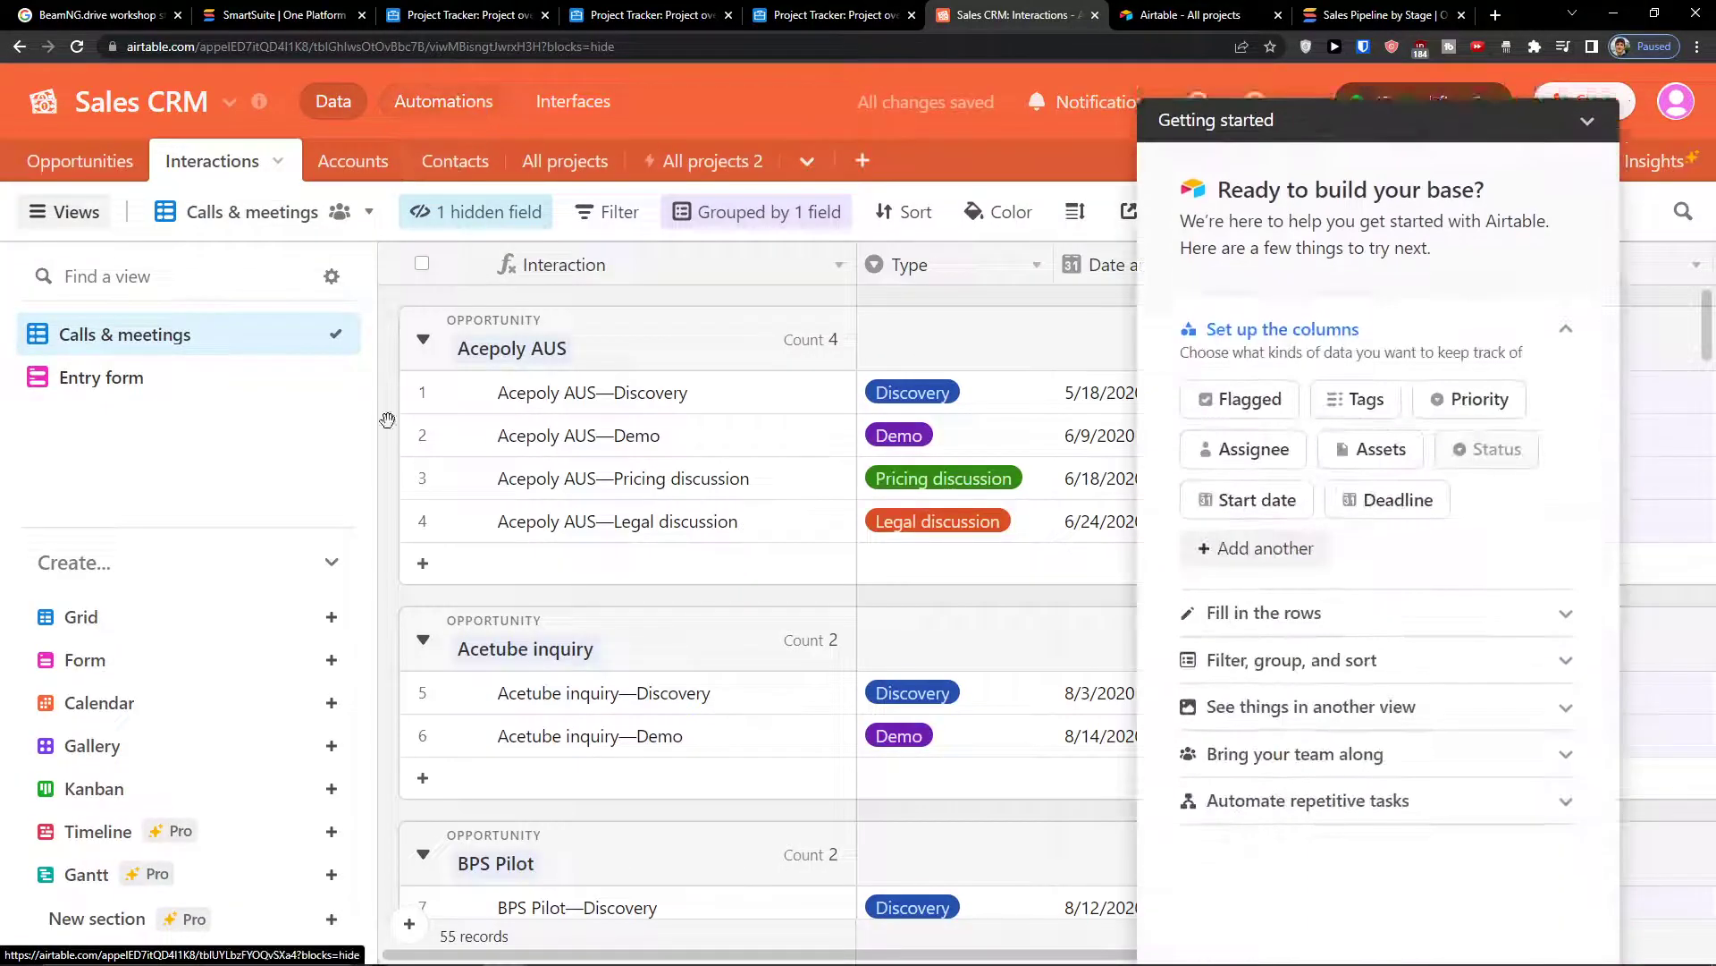
{"action": "left_click", "coordinate": [331, 660]}
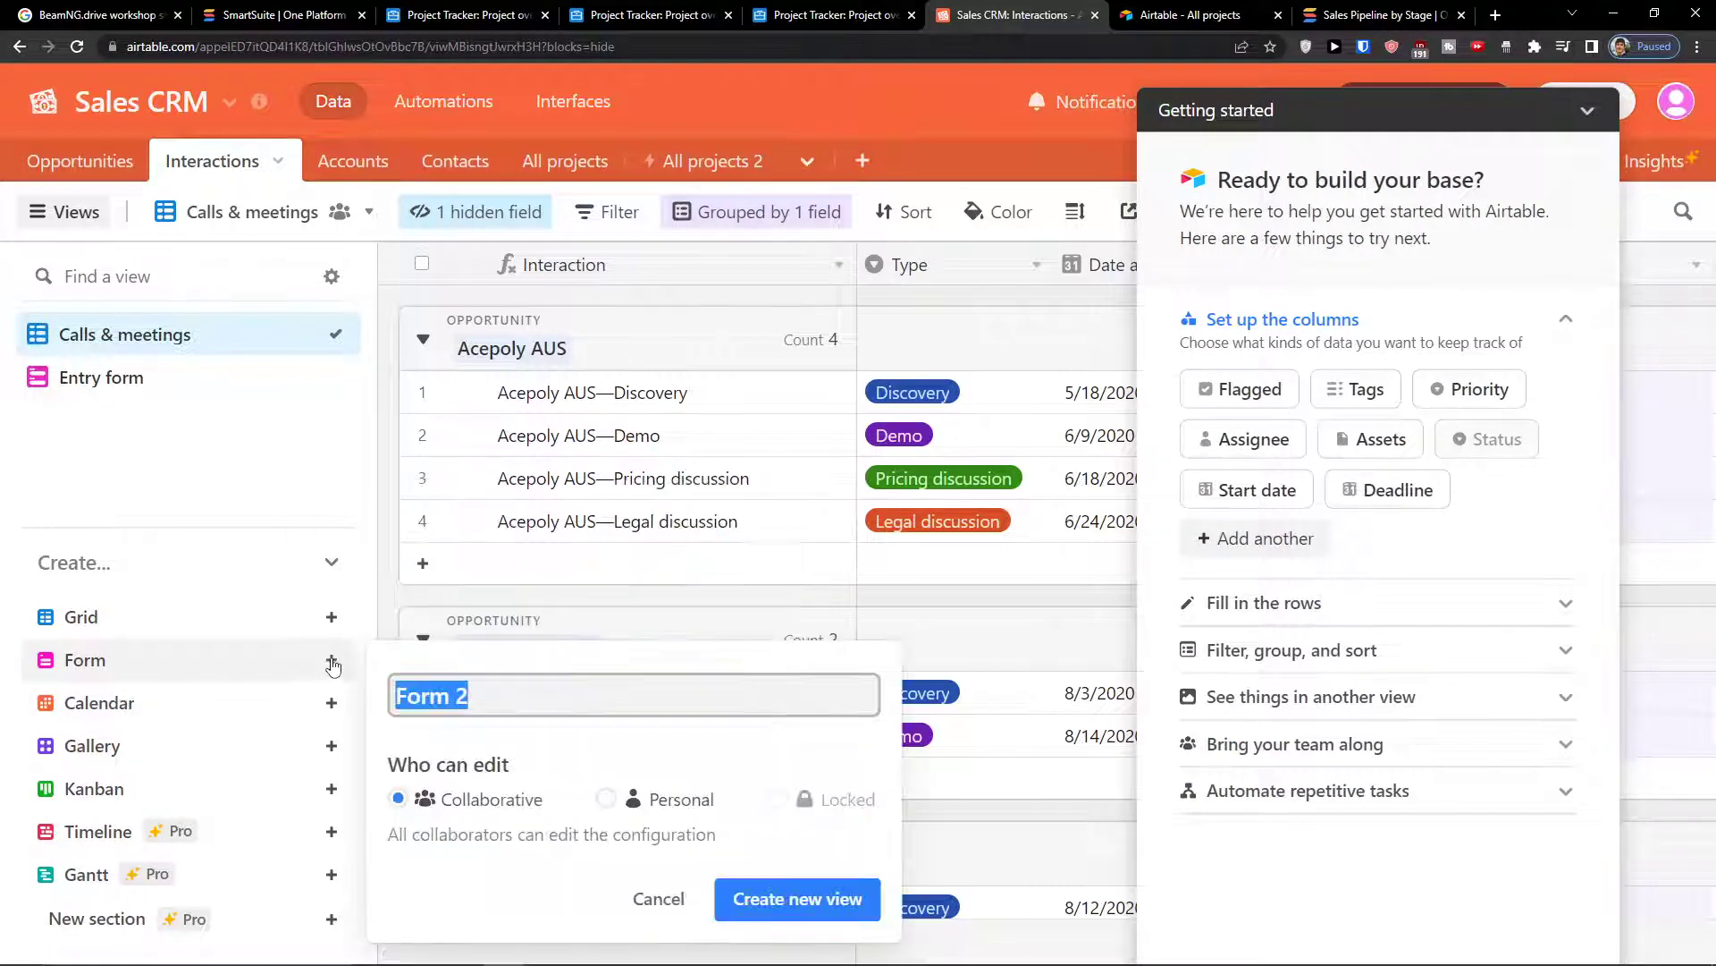
{"action": "left_click", "coordinate": [760, 898]}
- Open the Interactions table's Entry form and review its fields
{"action": "left_click", "coordinate": [238, 380]}
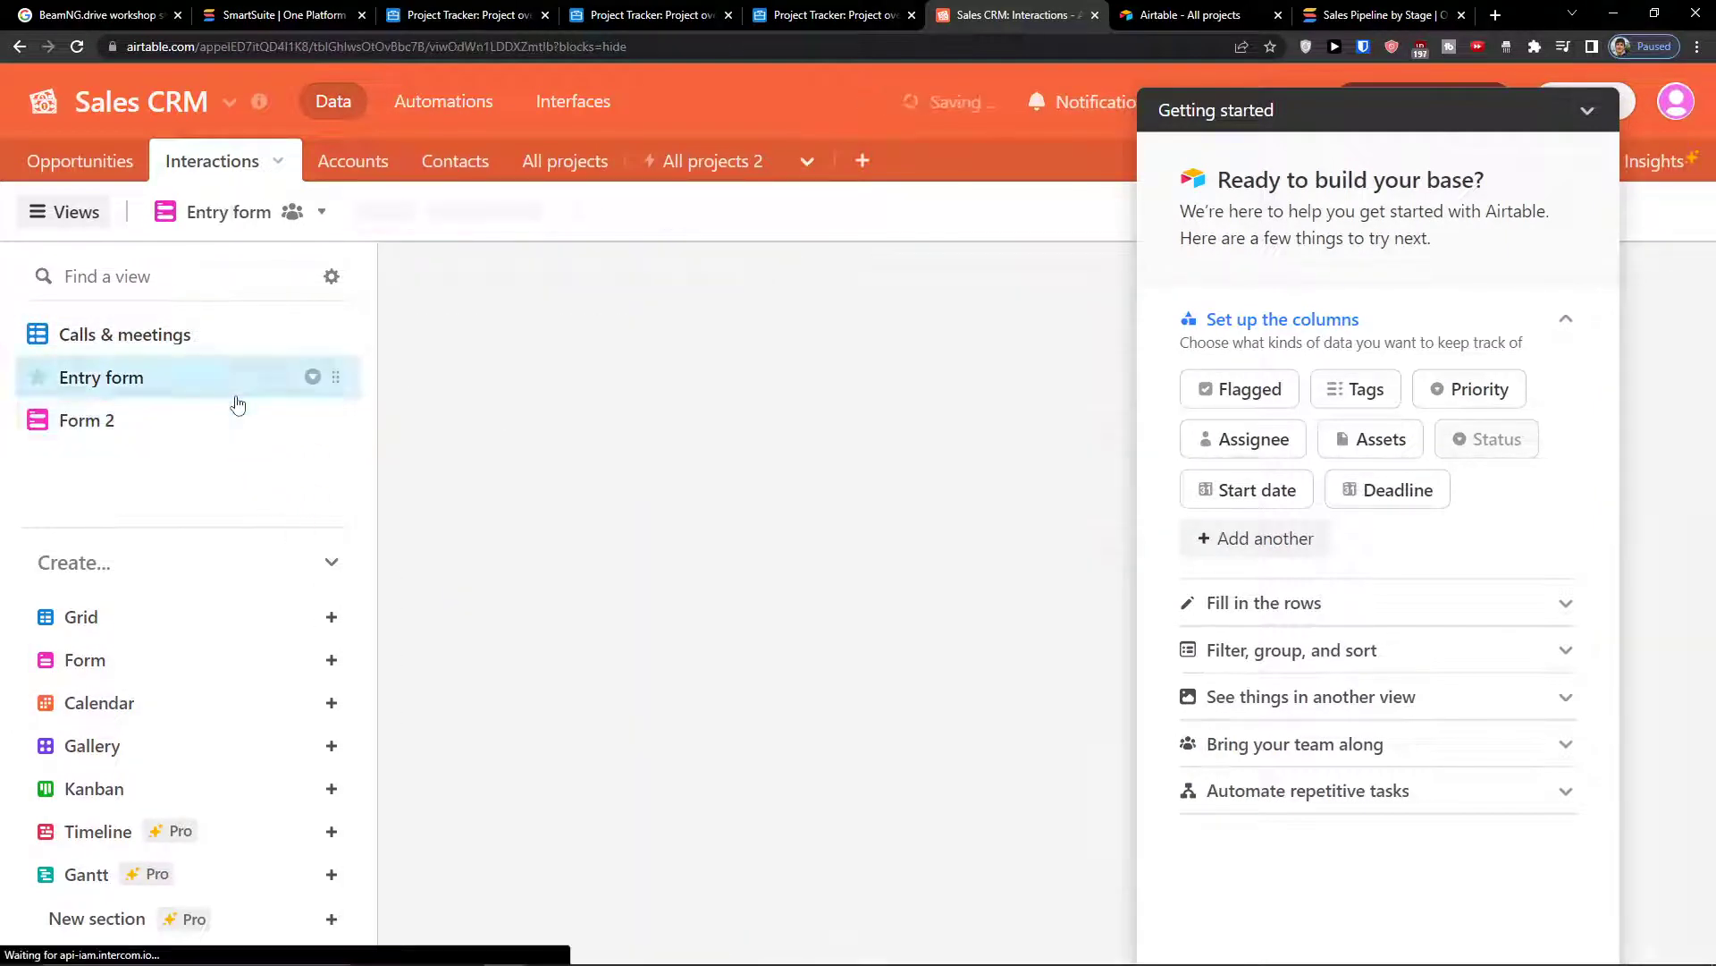
{"action": "left_click", "coordinate": [1589, 113]}
{"action": "scroll", "coordinate": [1111, 689], "scroll_direction": "down", "scroll_amount": 15}
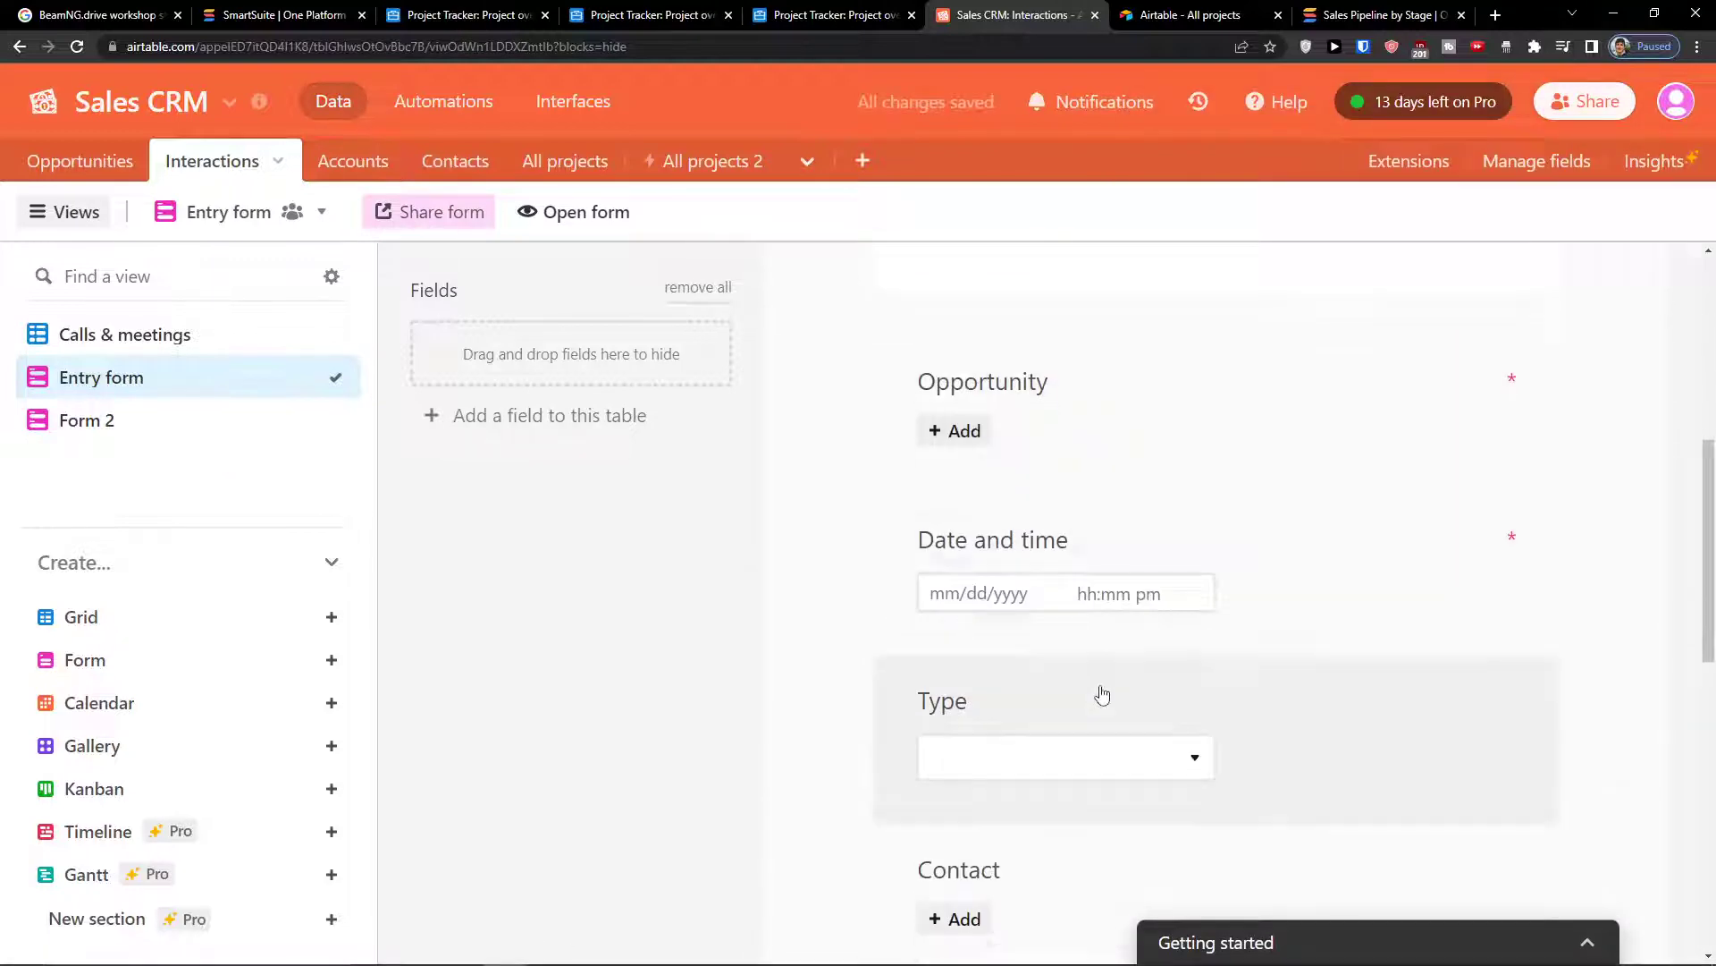
{"action": "scroll", "coordinate": [1064, 684], "scroll_direction": "up", "scroll_amount": 5}
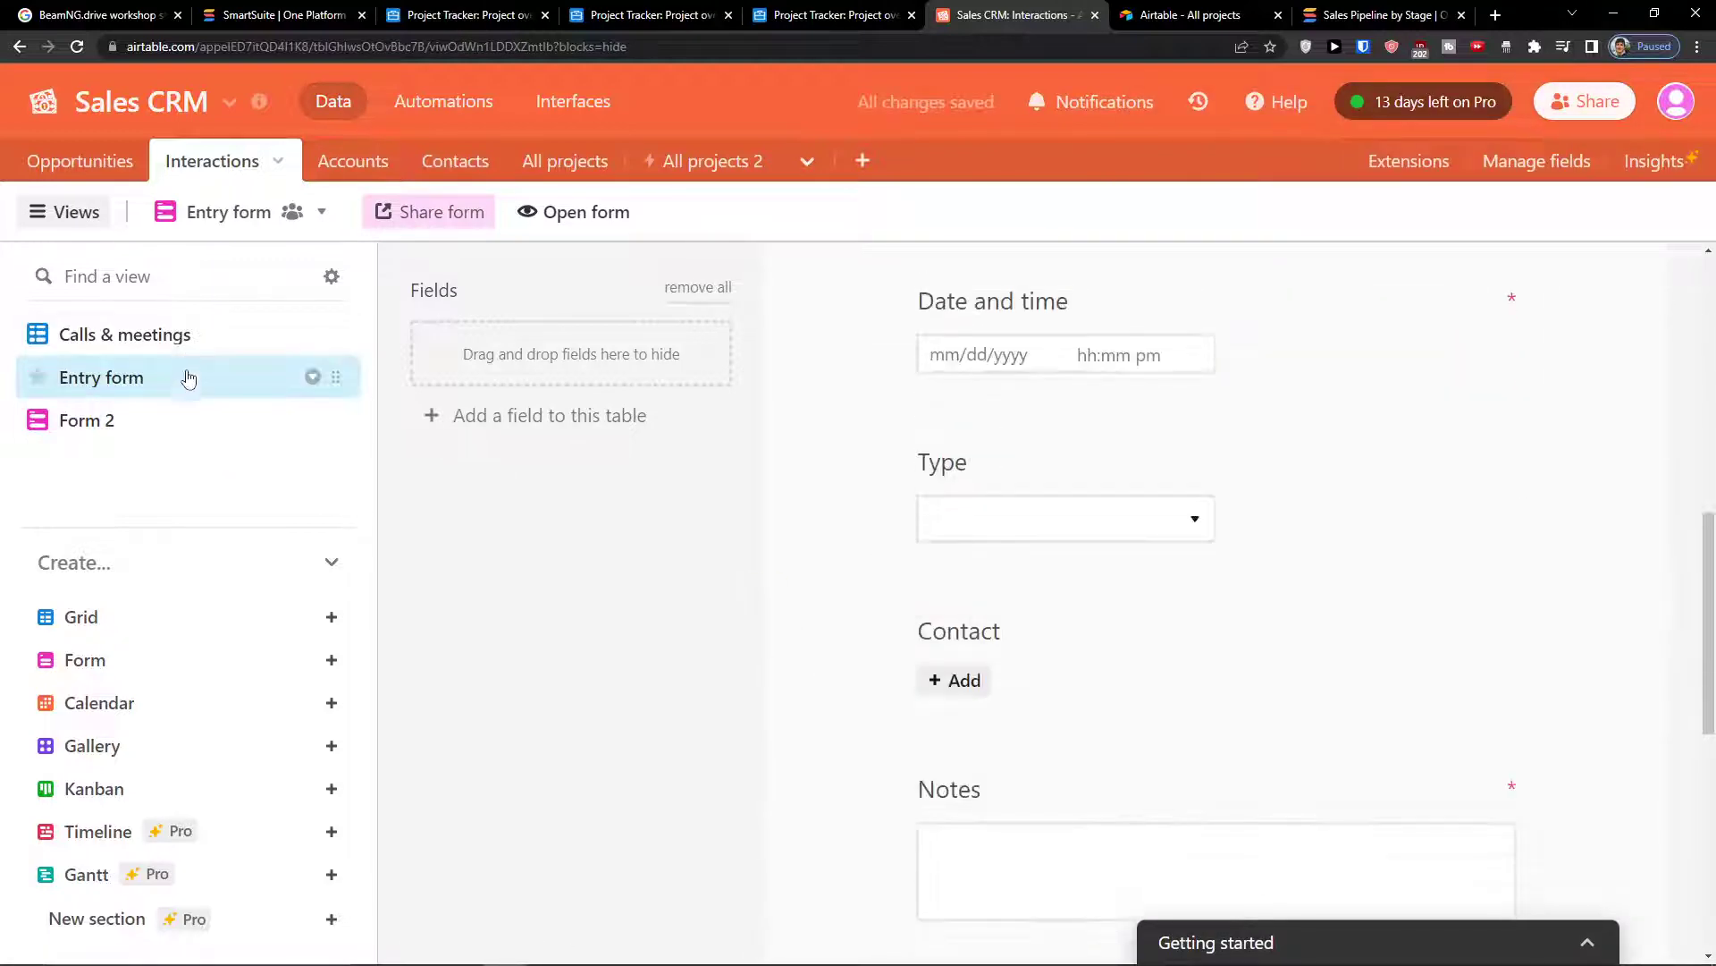
- Set the automation's form trigger to the Interactions table and its Entry form
{"action": "left_click", "coordinate": [471, 102]}
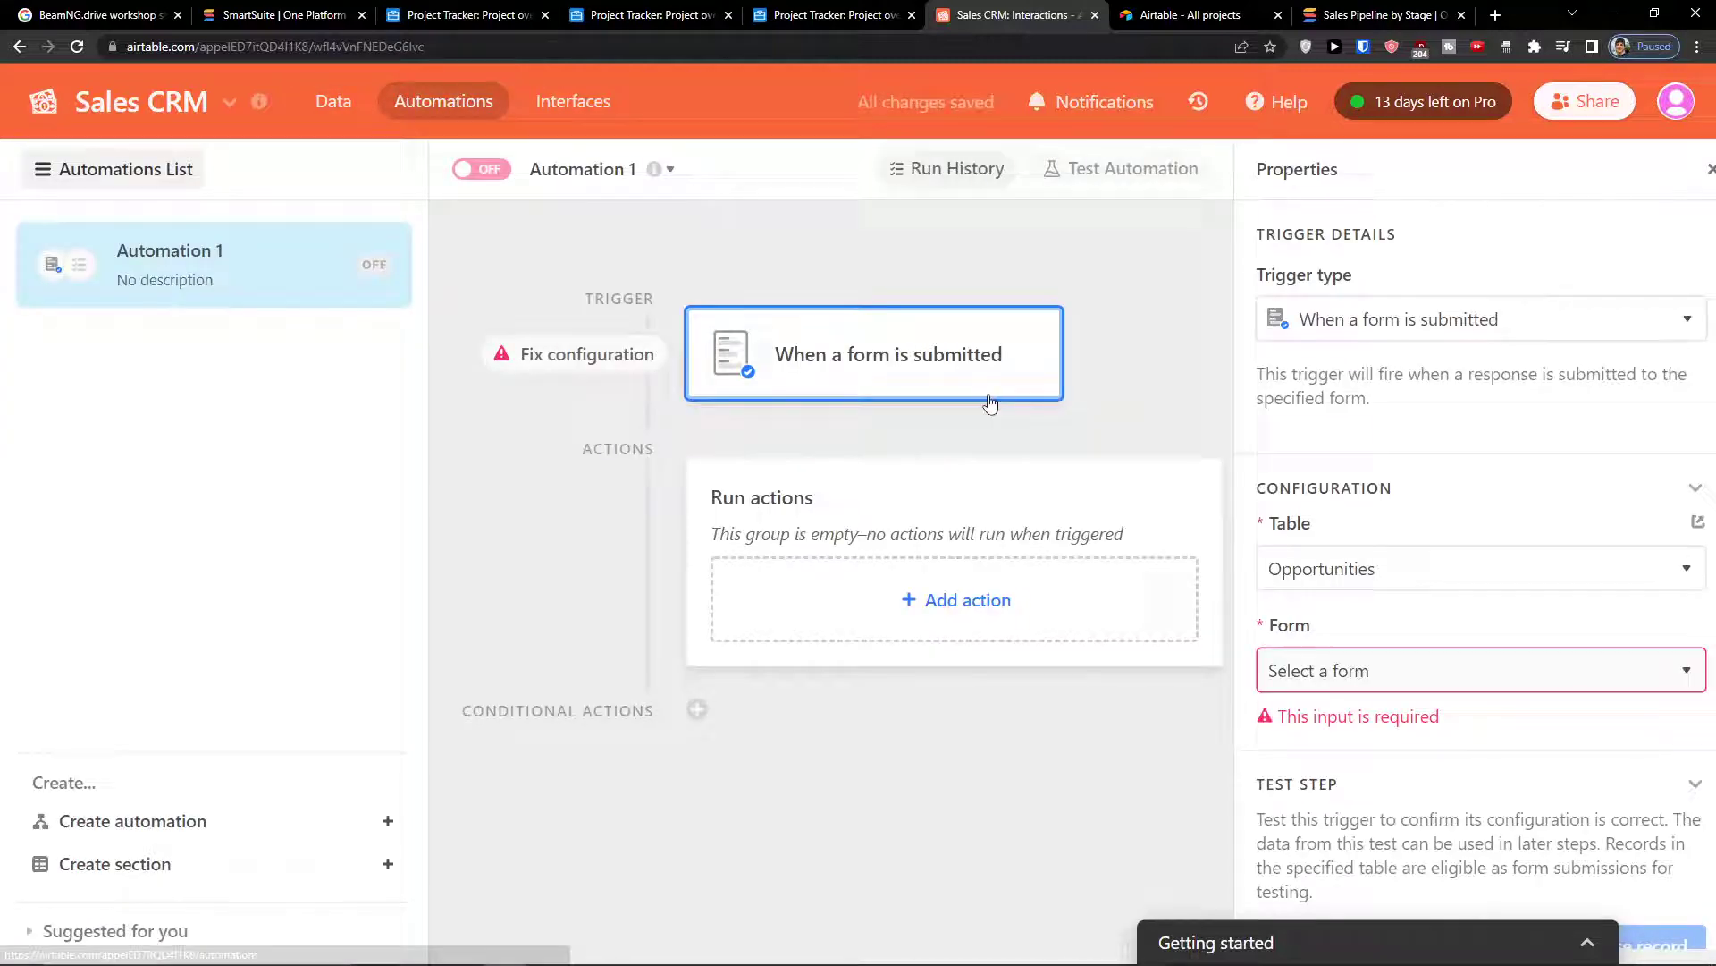
{"action": "left_click", "coordinate": [1359, 568]}
{"action": "left_click", "coordinate": [1335, 707]}
{"action": "left_click", "coordinate": [1279, 672]}
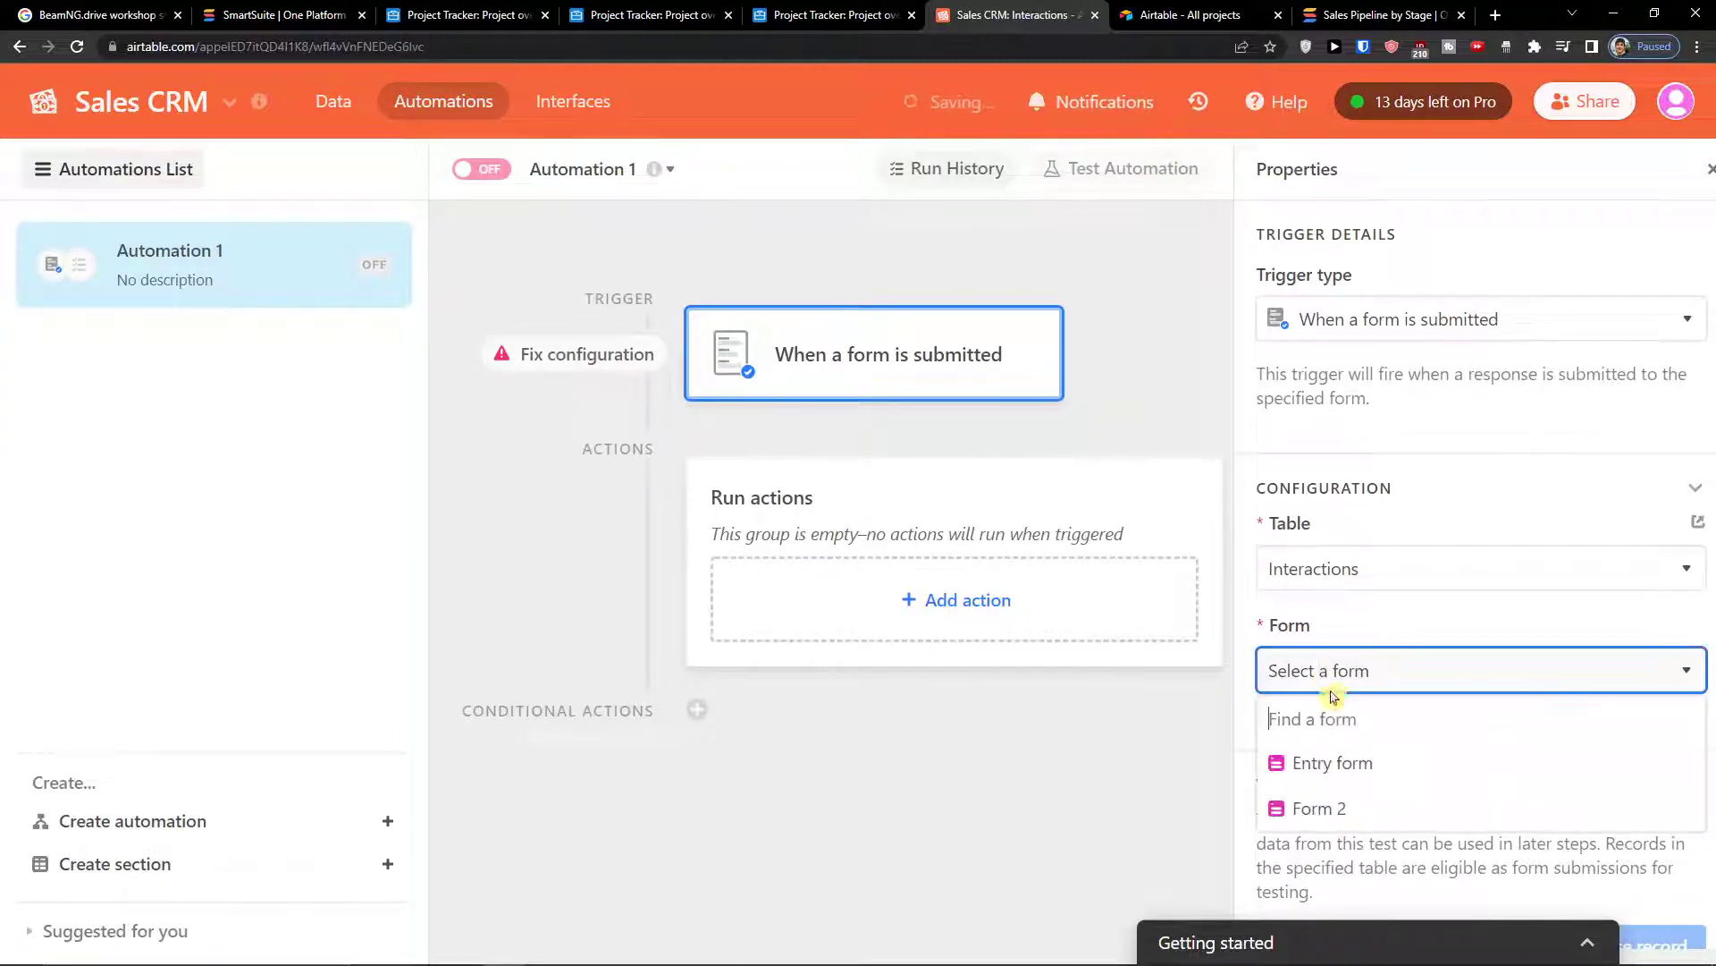
{"action": "left_click", "coordinate": [1307, 765]}
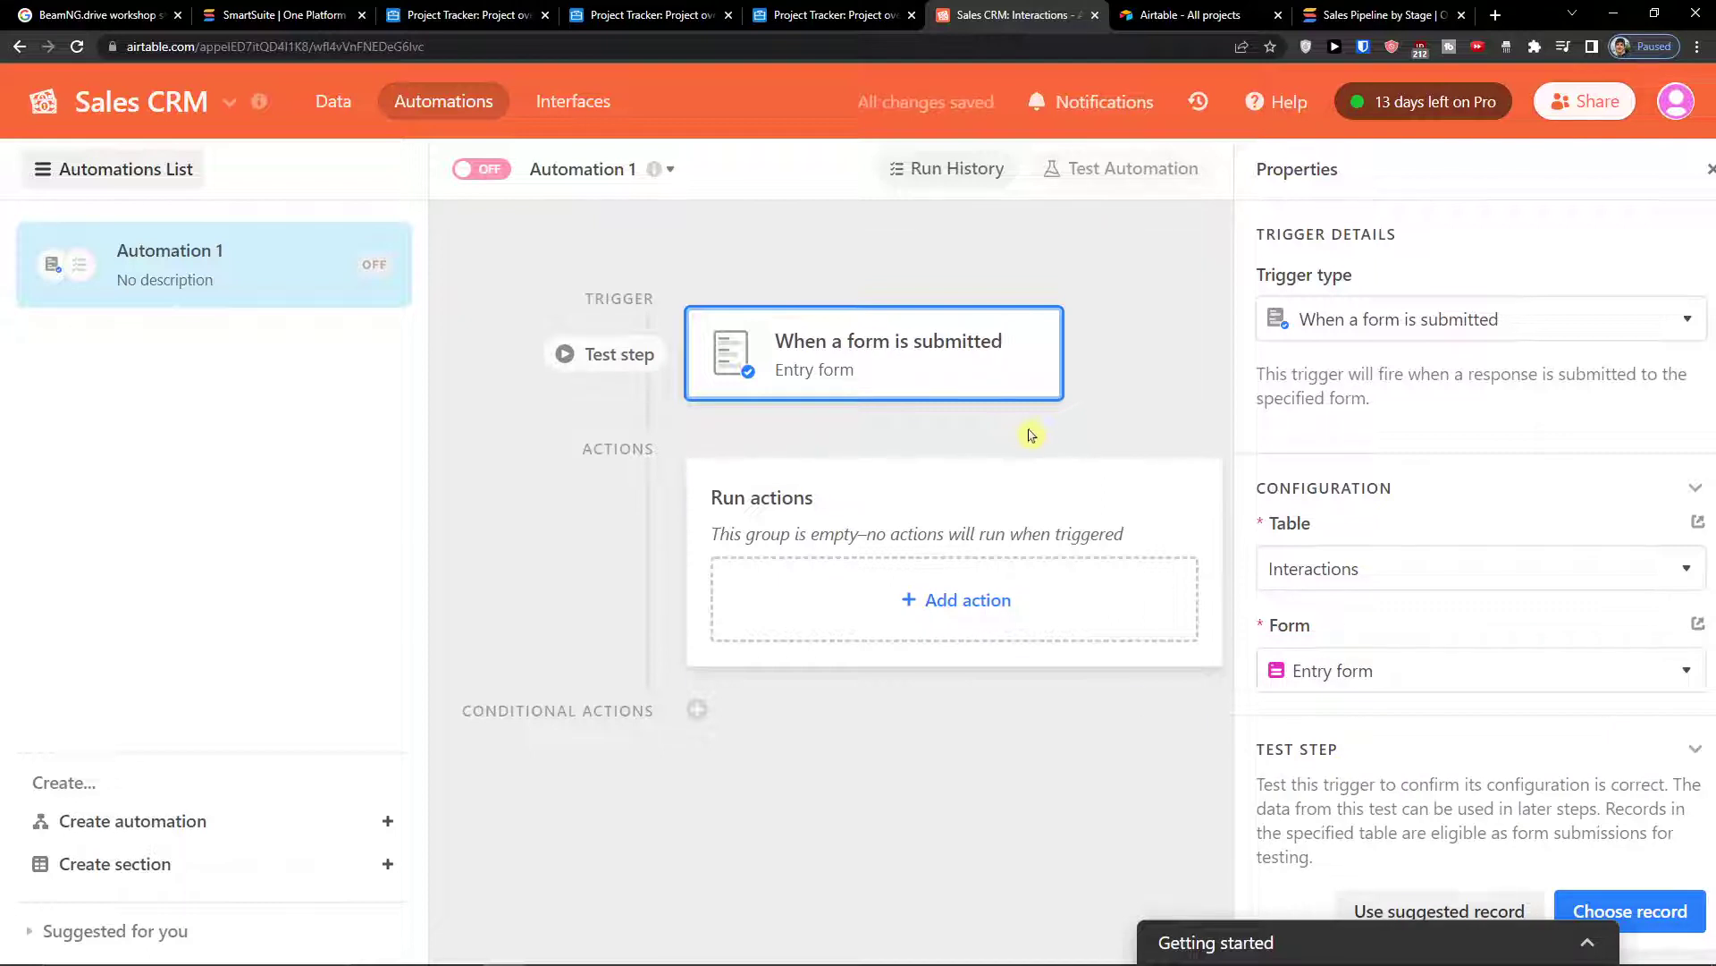
- Review the actions and integrations available for the automation's empty Run actions group
{"action": "scroll", "coordinate": [1506, 586], "scroll_direction": "down", "scroll_amount": 1}
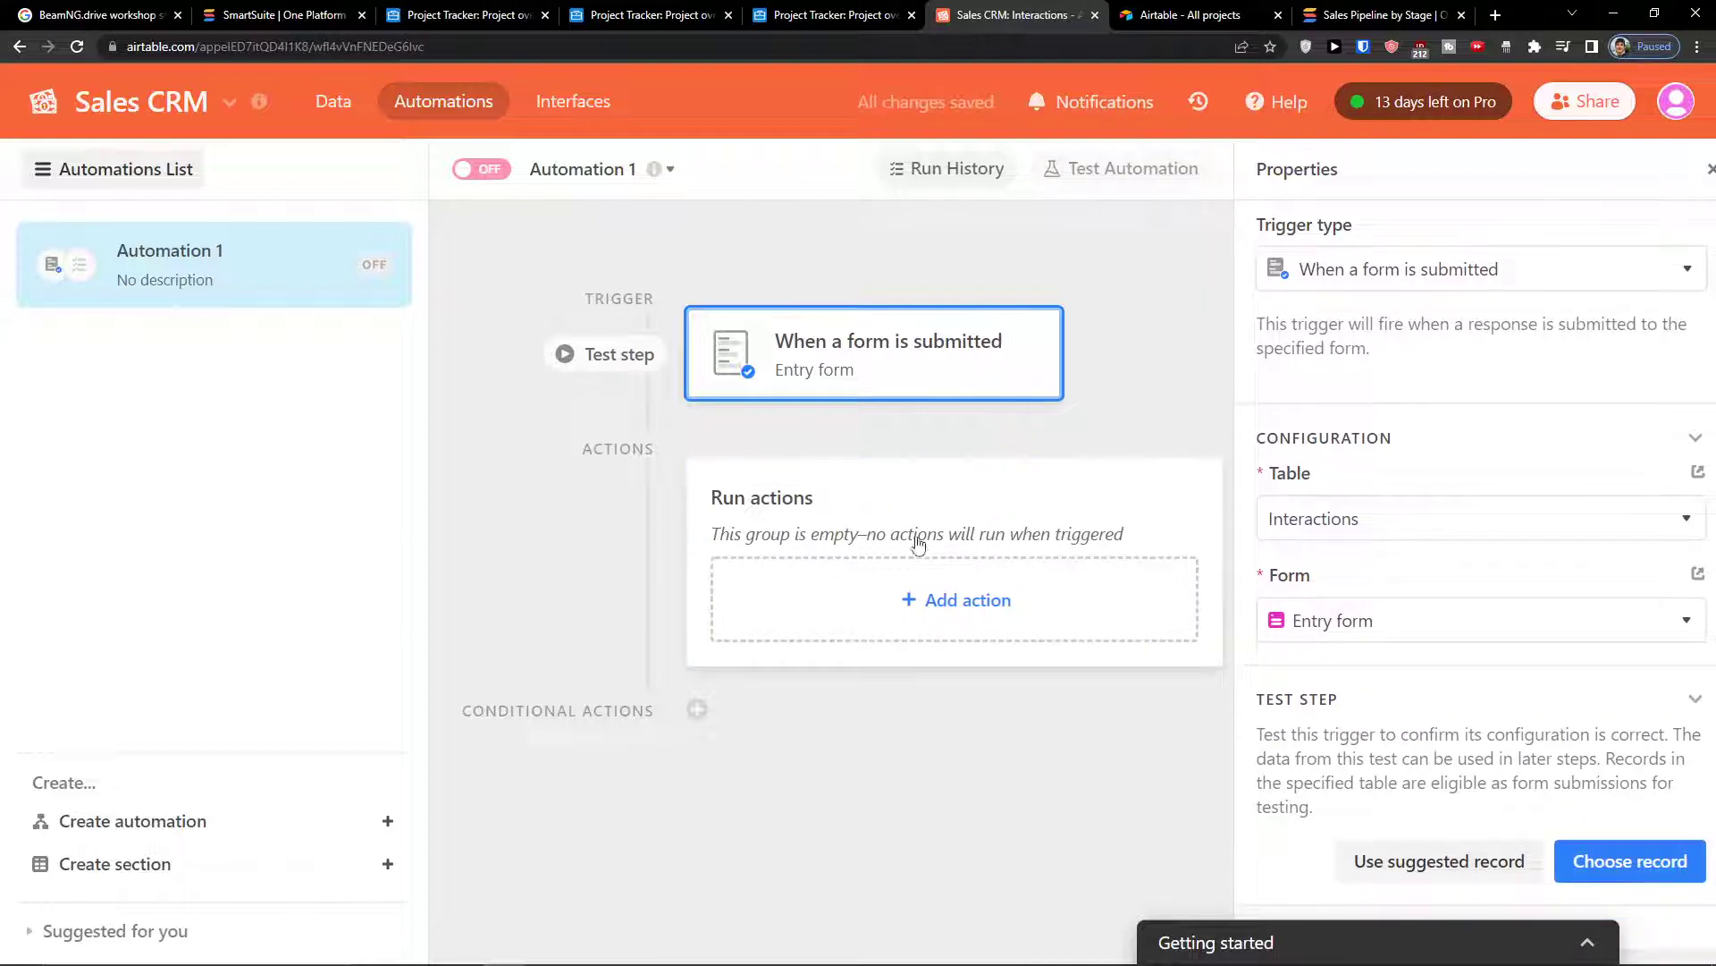
{"action": "left_click", "coordinate": [879, 587]}
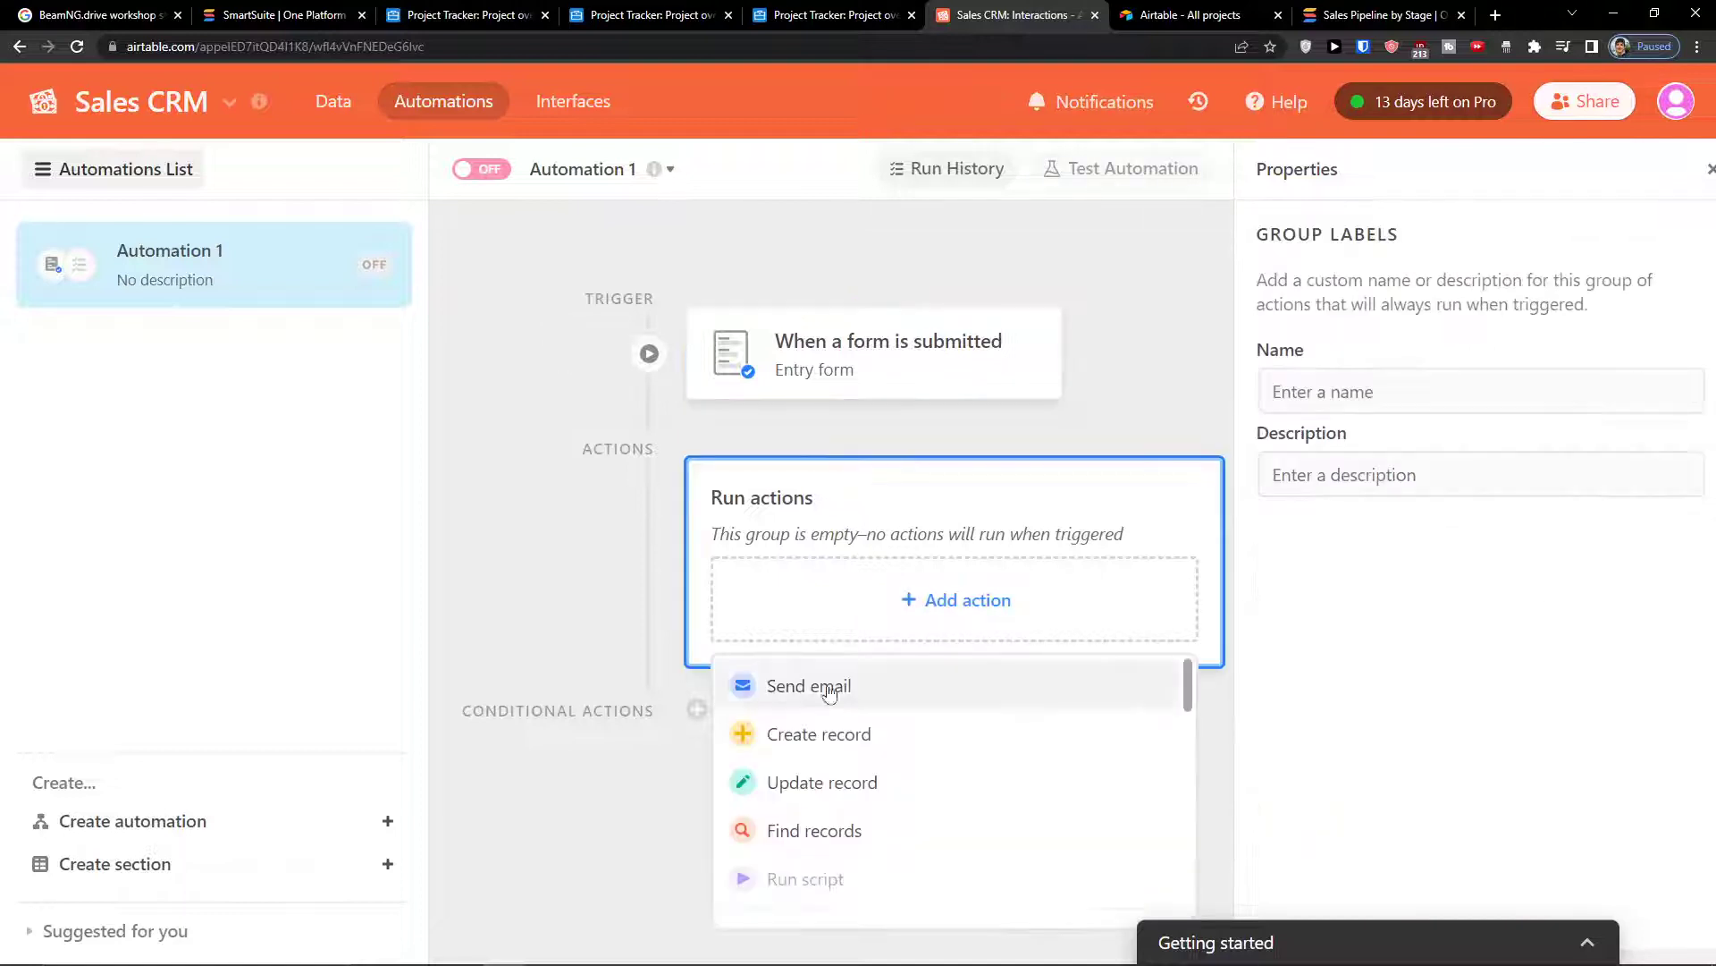
{"action": "scroll", "coordinate": [764, 698], "scroll_direction": "down", "scroll_amount": 1}
{"action": "scroll", "coordinate": [760, 693], "scroll_direction": "up", "scroll_amount": 1}
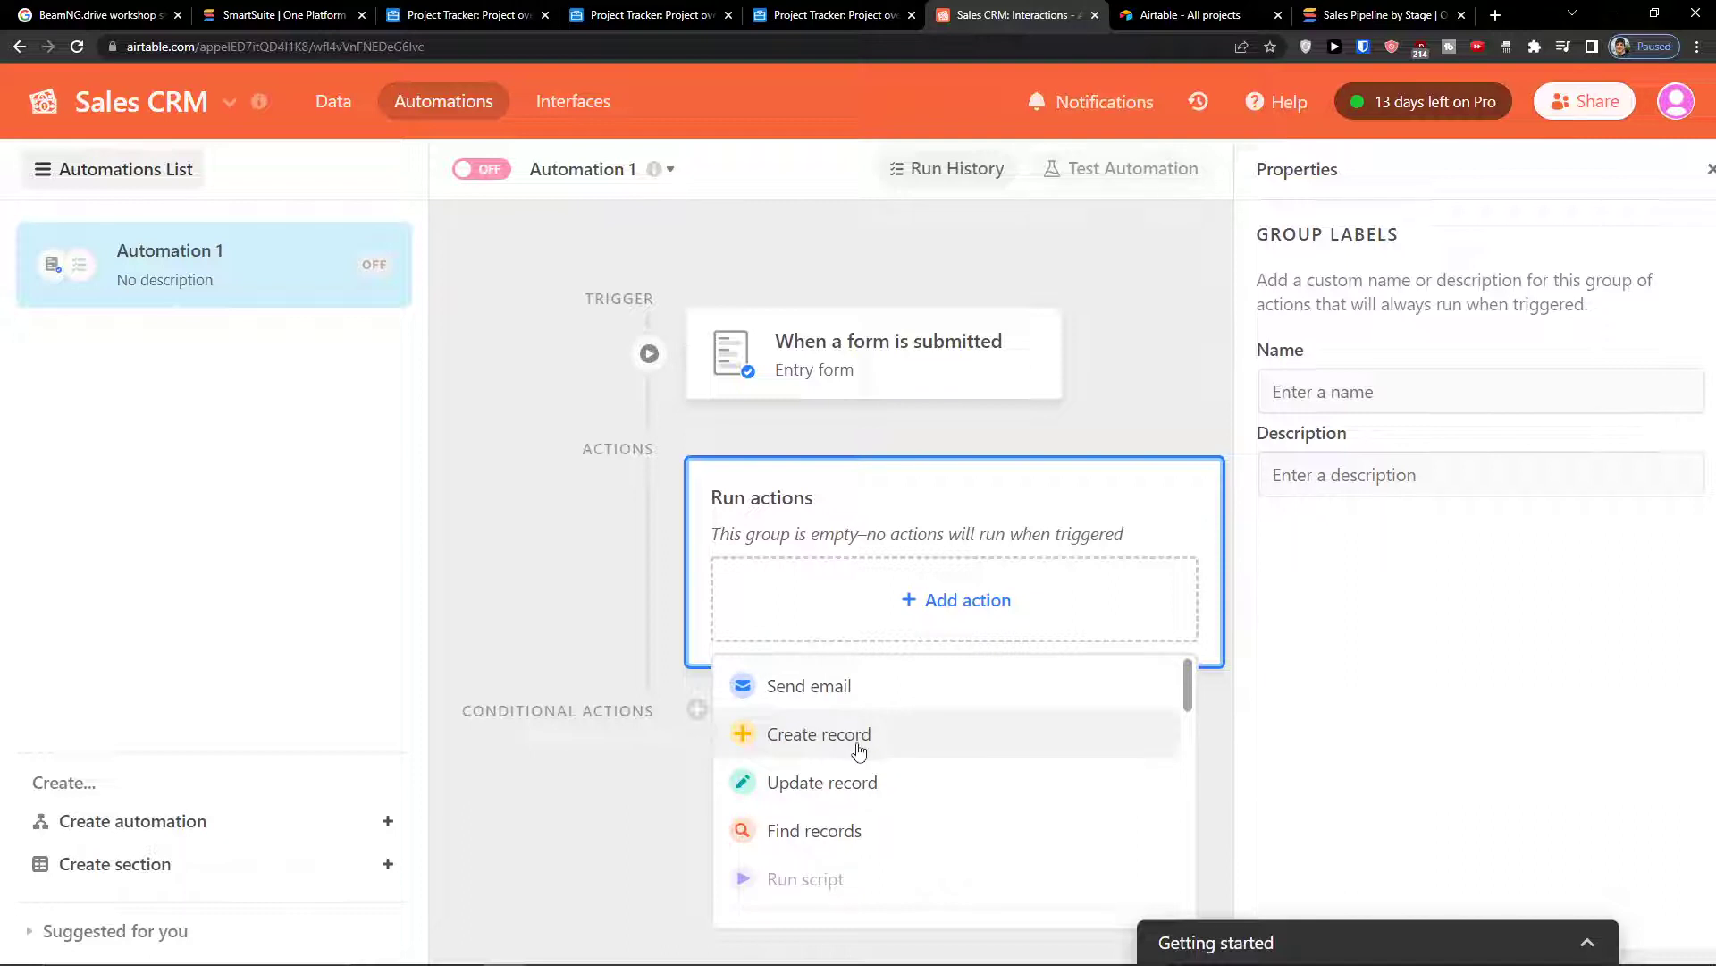
{"action": "scroll", "coordinate": [868, 806], "scroll_direction": "down", "scroll_amount": 3}
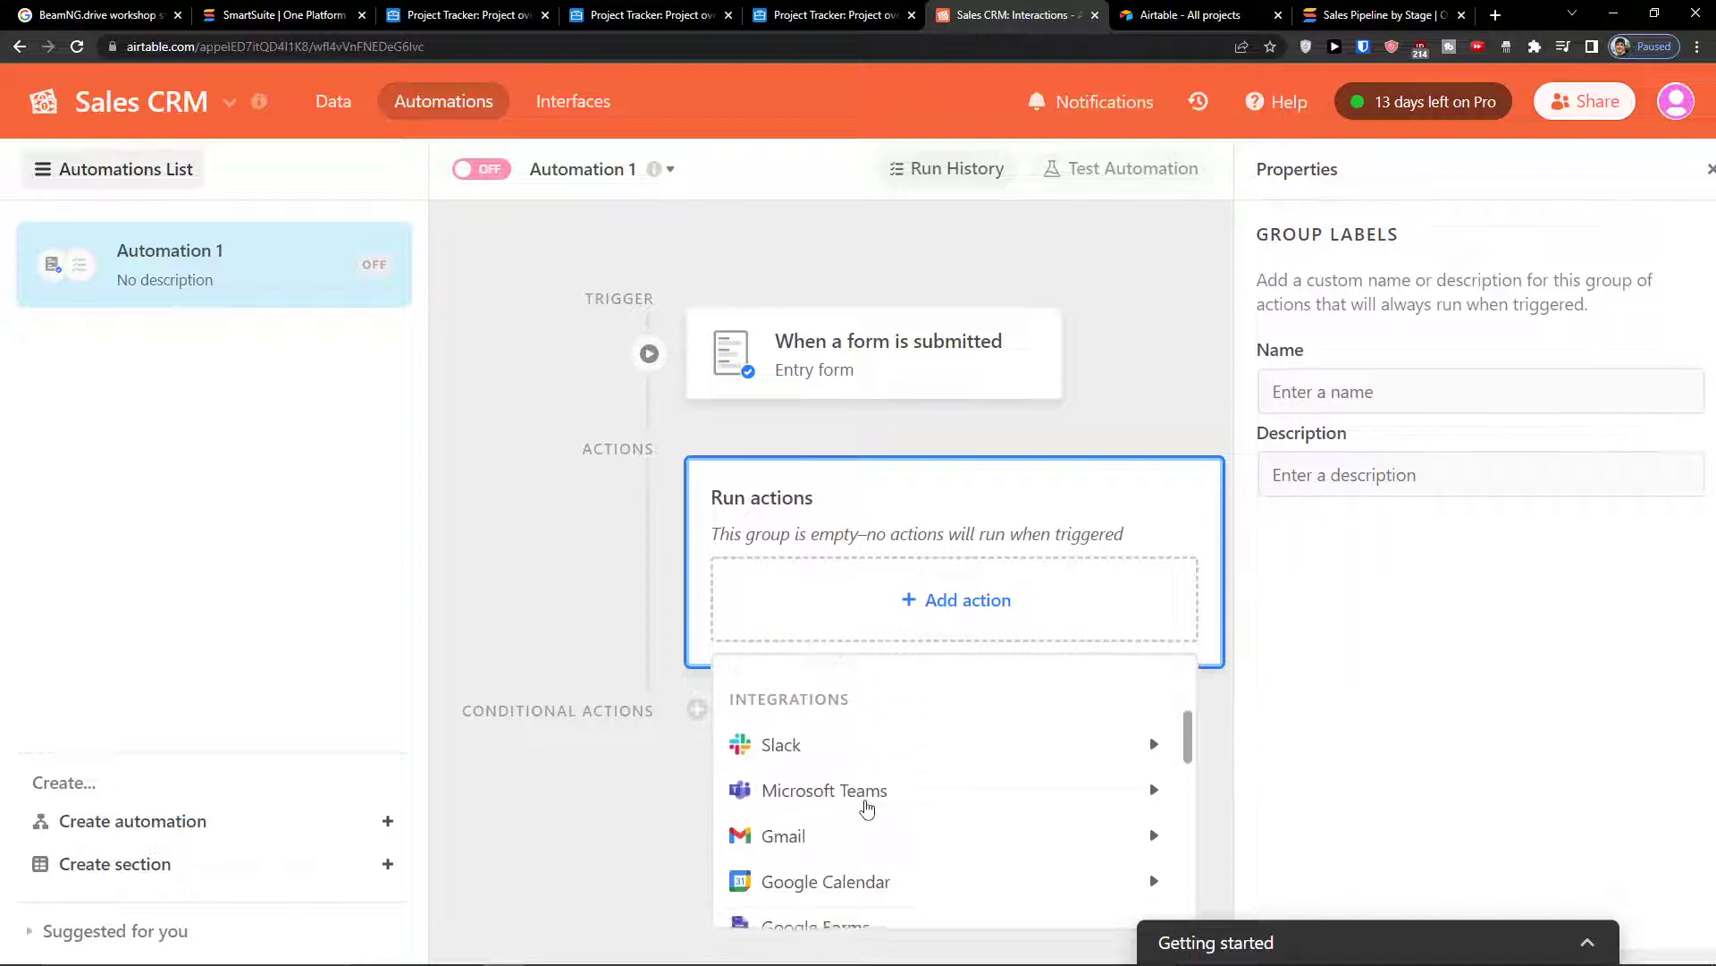
{"action": "scroll", "coordinate": [866, 809], "scroll_direction": "up", "scroll_amount": 2}
{"action": "scroll", "coordinate": [851, 769], "scroll_direction": "down", "scroll_amount": 1}
{"action": "scroll", "coordinate": [850, 768], "scroll_direction": "up", "scroll_amount": 1}
{"action": "scroll", "coordinate": [851, 765], "scroll_direction": "down", "scroll_amount": 1}
{"action": "scroll", "coordinate": [871, 777], "scroll_direction": "down", "scroll_amount": 2}
{"action": "mouse_move", "coordinate": [885, 787]}
{"action": "scroll", "coordinate": [885, 783], "scroll_direction": "down", "scroll_amount": 5}
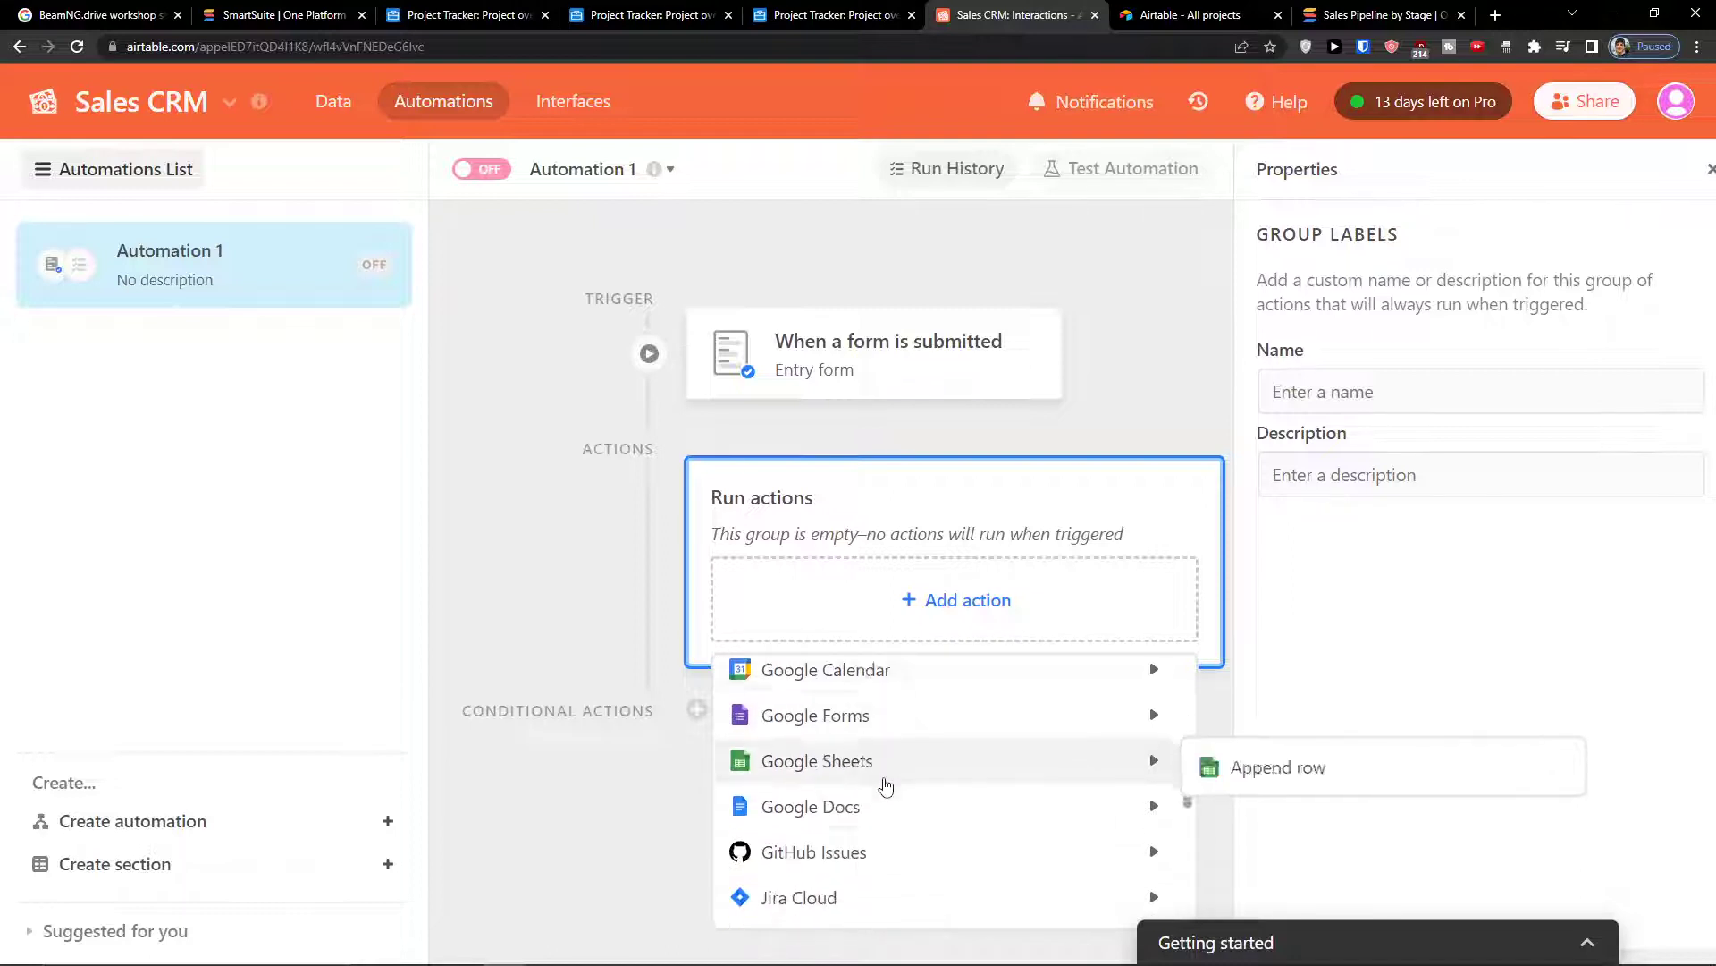
{"action": "scroll", "coordinate": [885, 781], "scroll_direction": "up", "scroll_amount": 1}
{"action": "scroll", "coordinate": [885, 783], "scroll_direction": "up", "scroll_amount": 4}
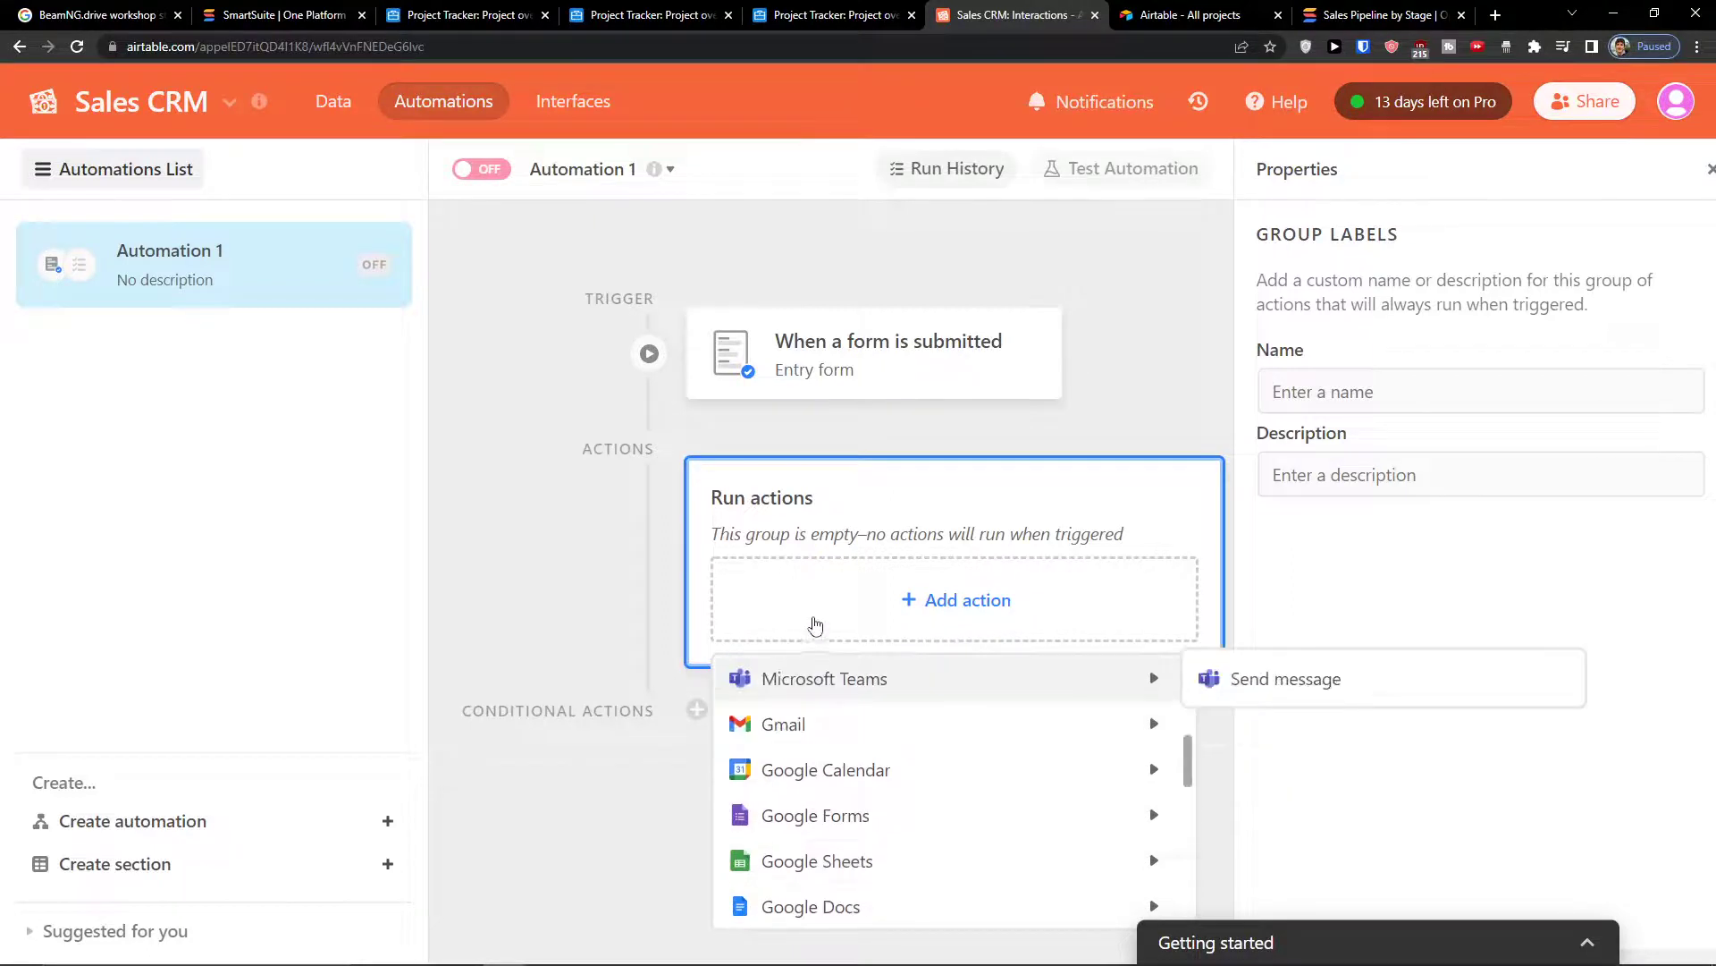
- Change the automation's trigger type from the form trigger to When record updated
{"action": "left_click", "coordinate": [910, 322]}
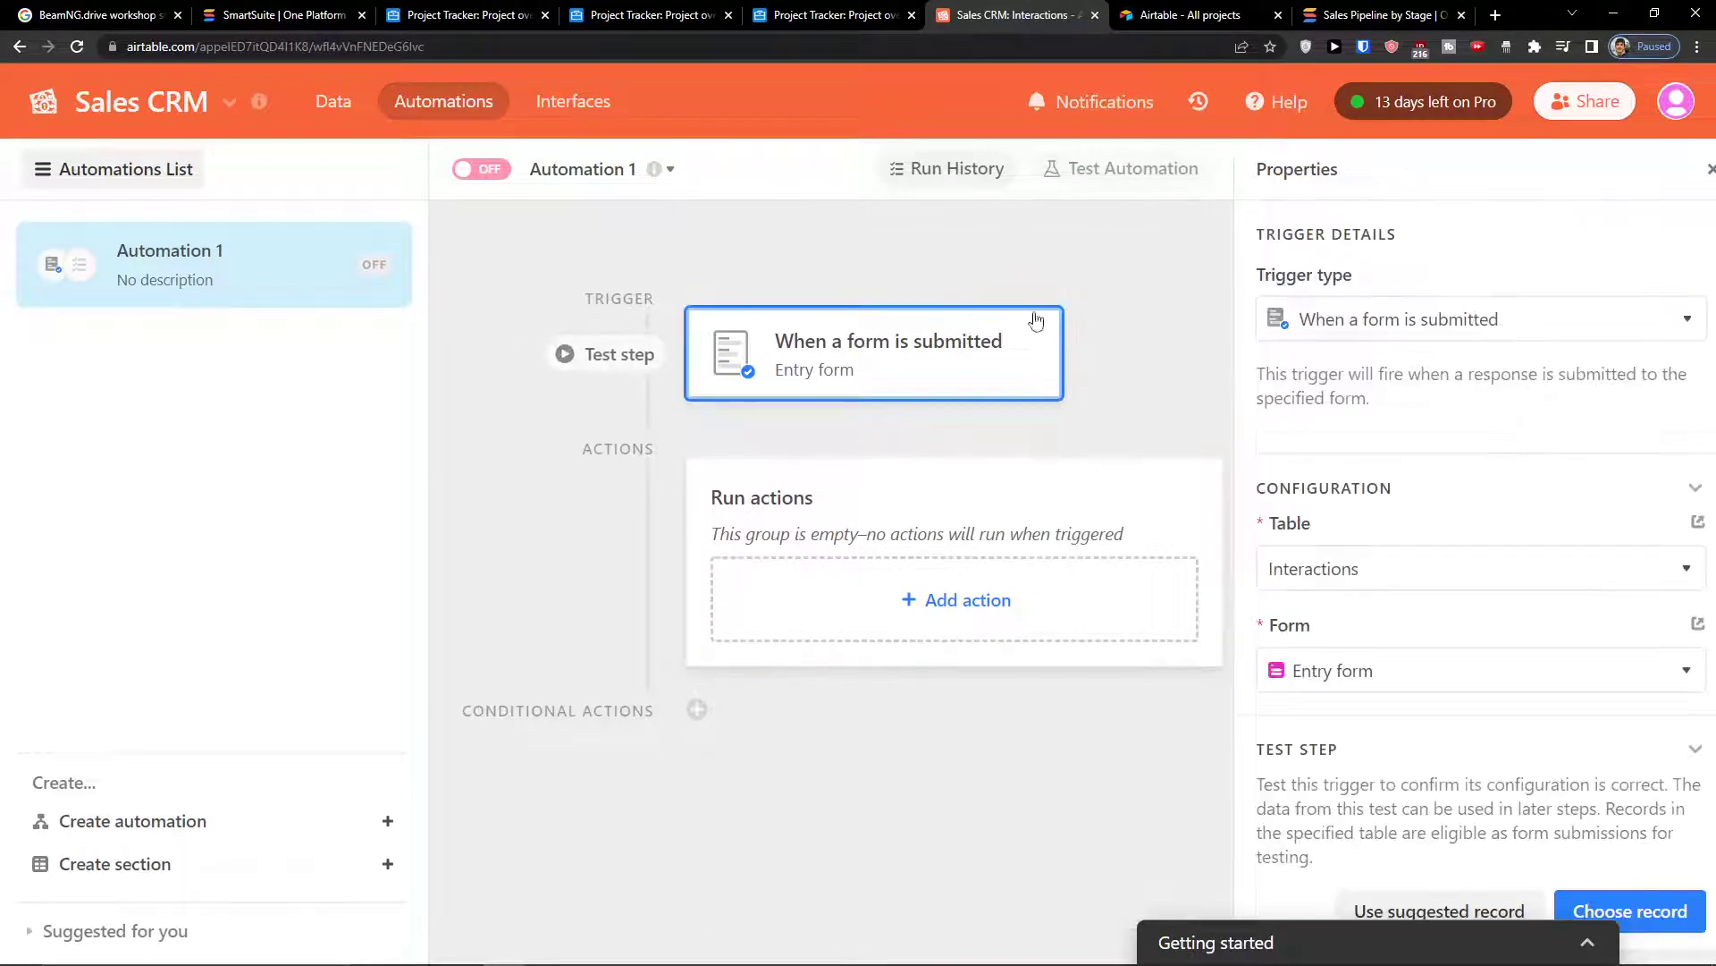
{"action": "left_click", "coordinate": [1396, 319]}
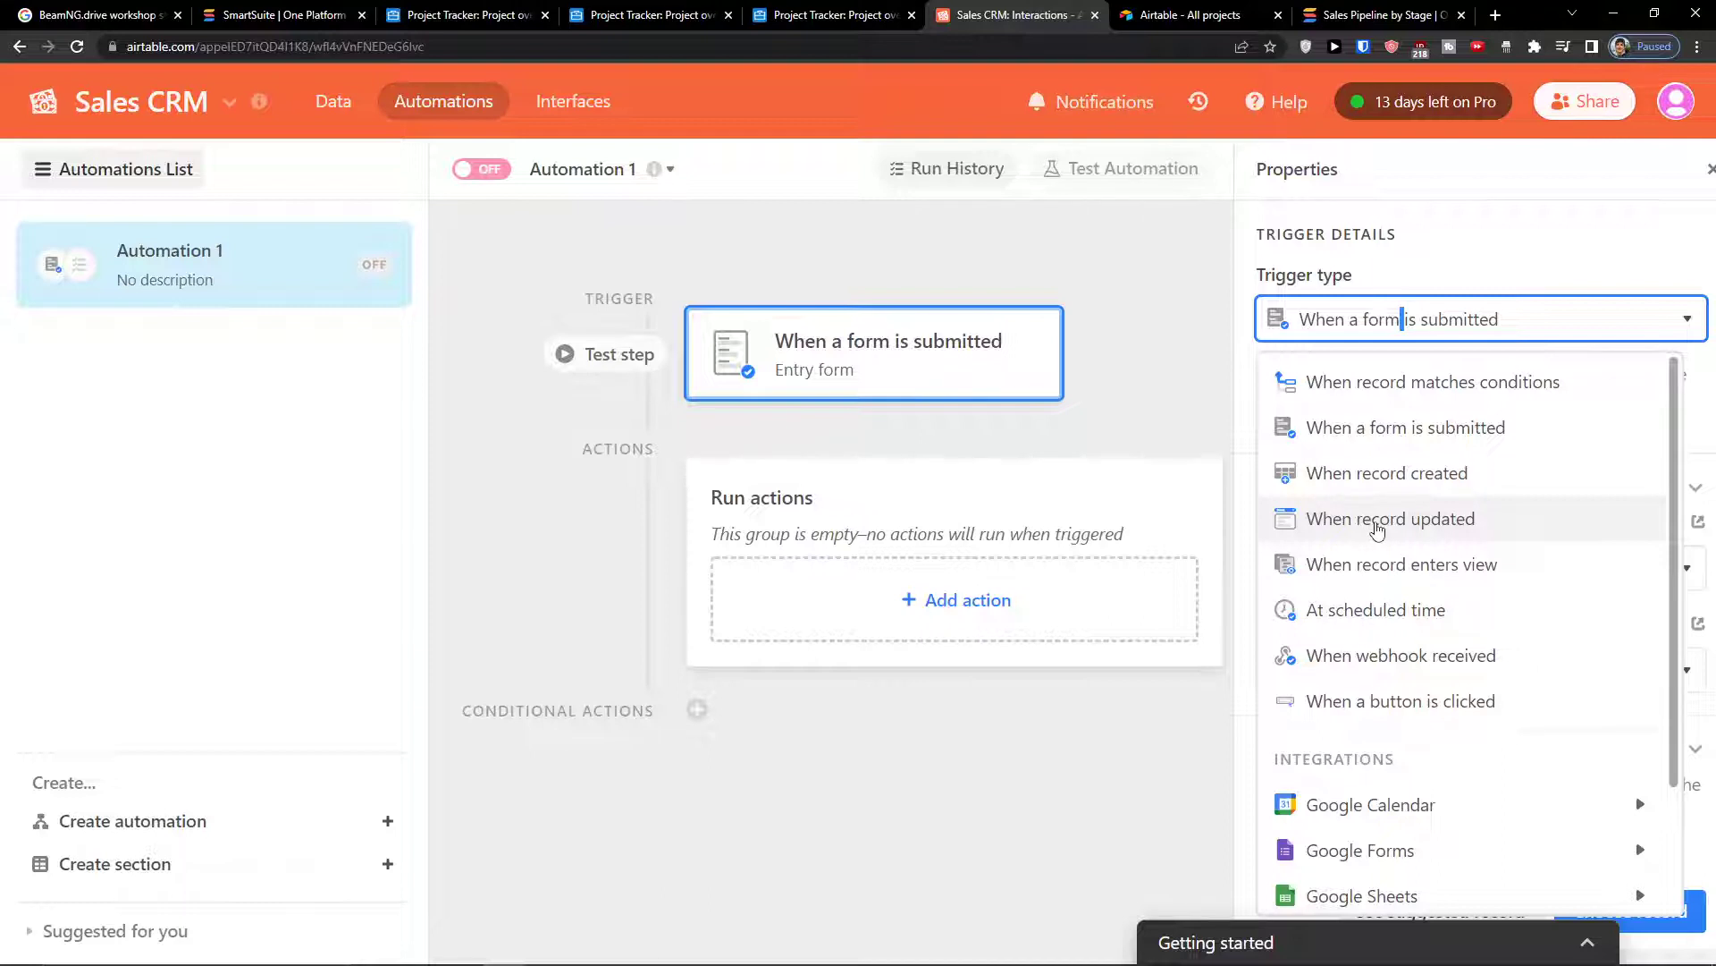
{"action": "left_click", "coordinate": [1355, 522]}
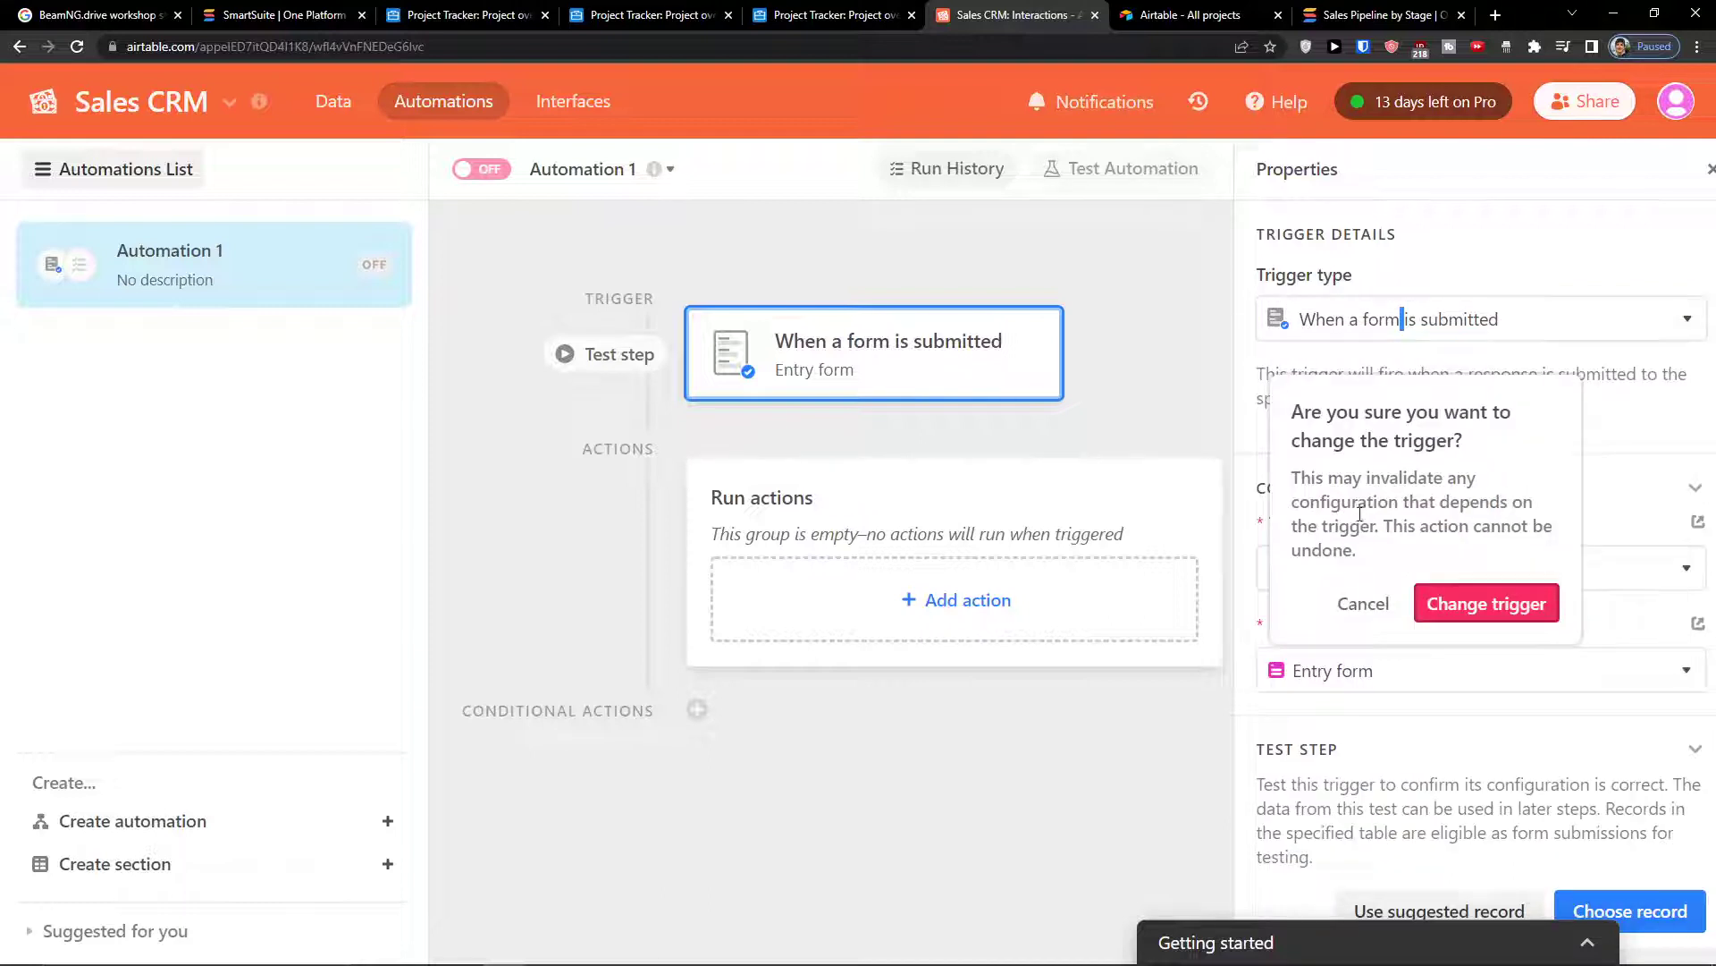
{"action": "left_click", "coordinate": [1427, 601]}
- Set the record-updated trigger's table to Opportunities and its view to All opportunities
{"action": "left_click", "coordinate": [1382, 543]}
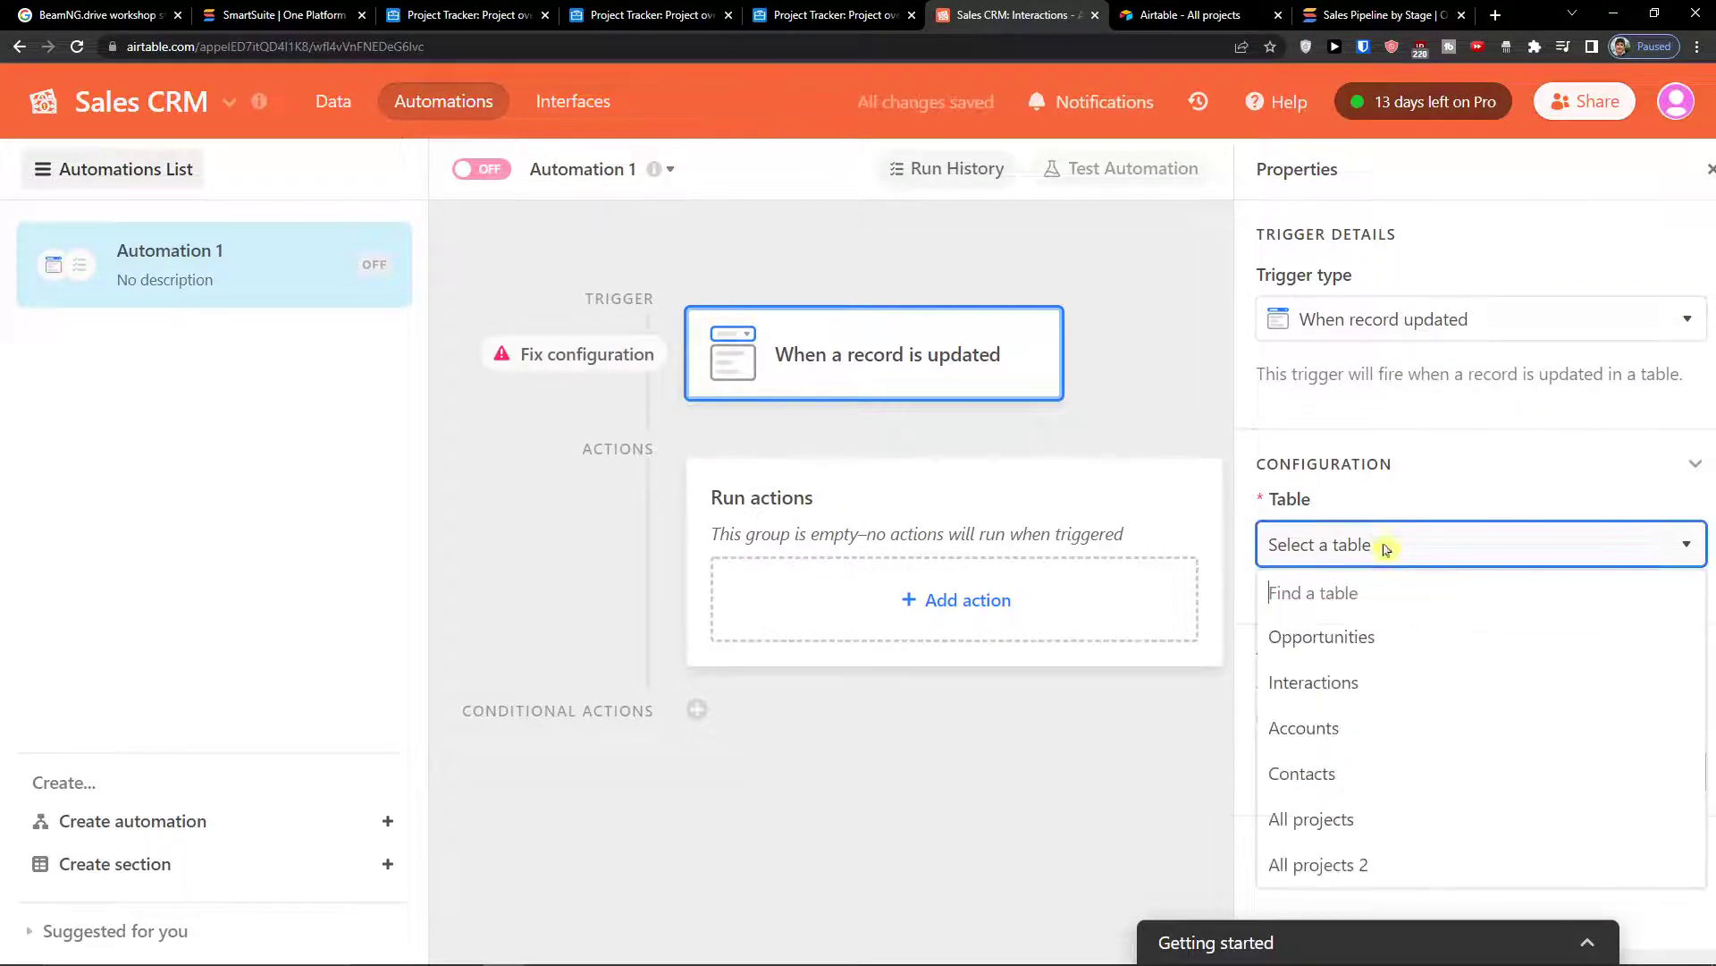
{"action": "left_click", "coordinate": [1332, 636]}
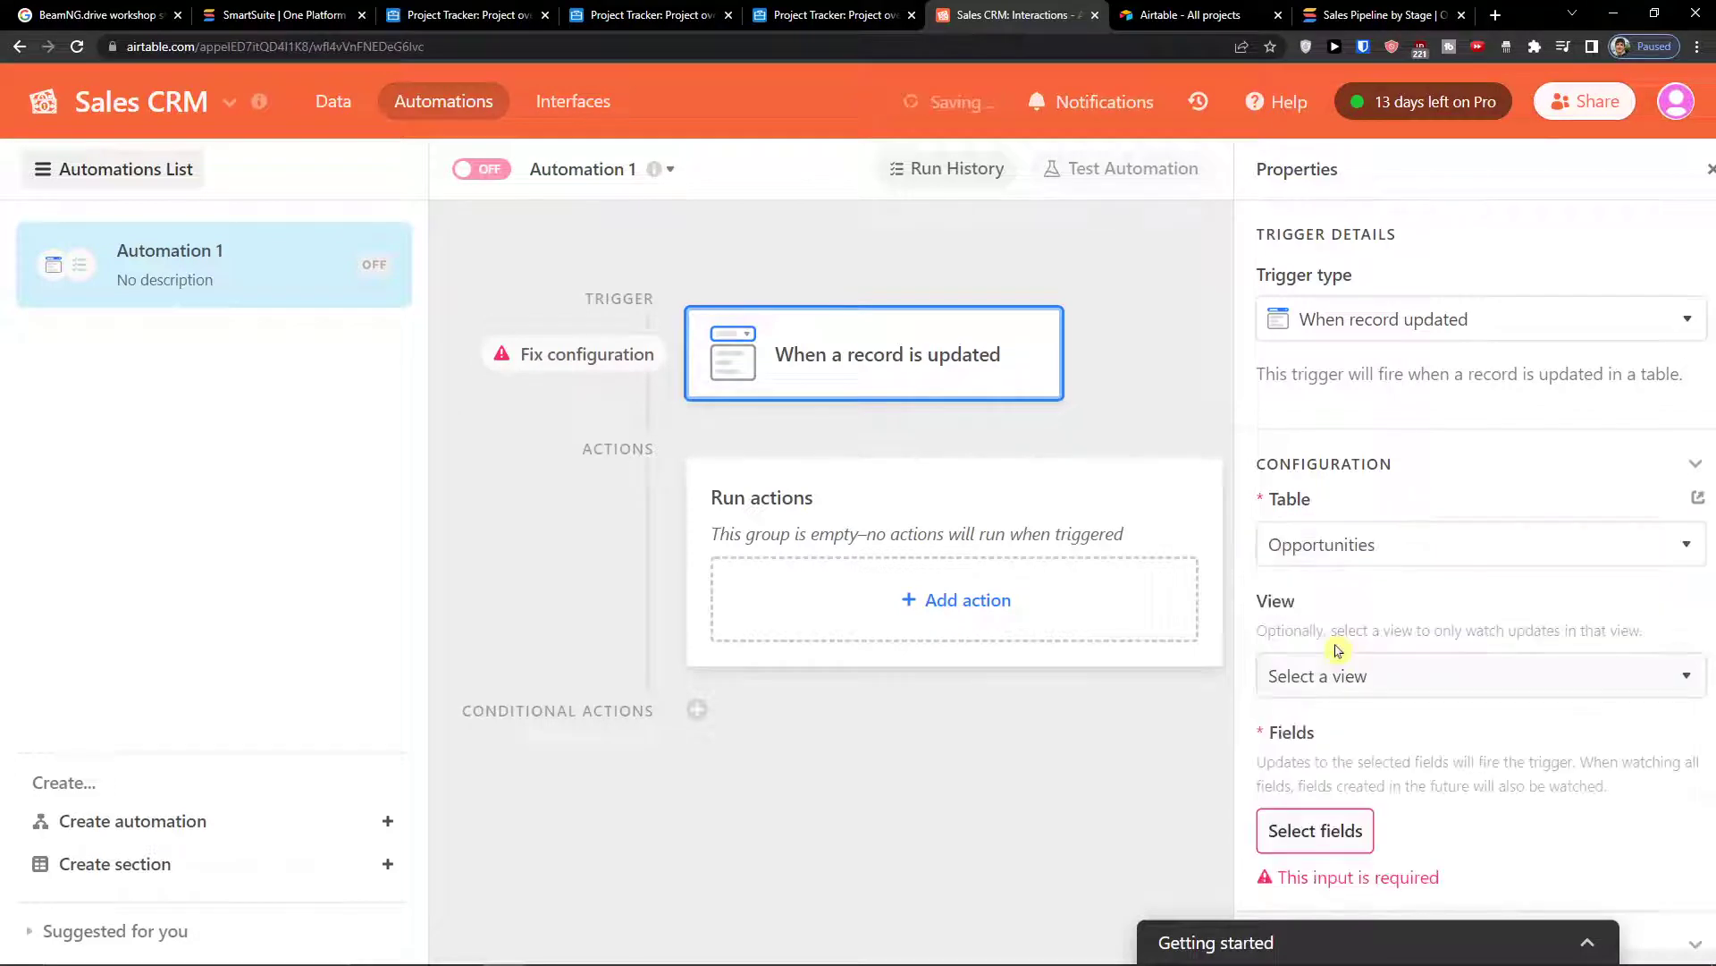
{"action": "left_click", "coordinate": [1342, 675]}
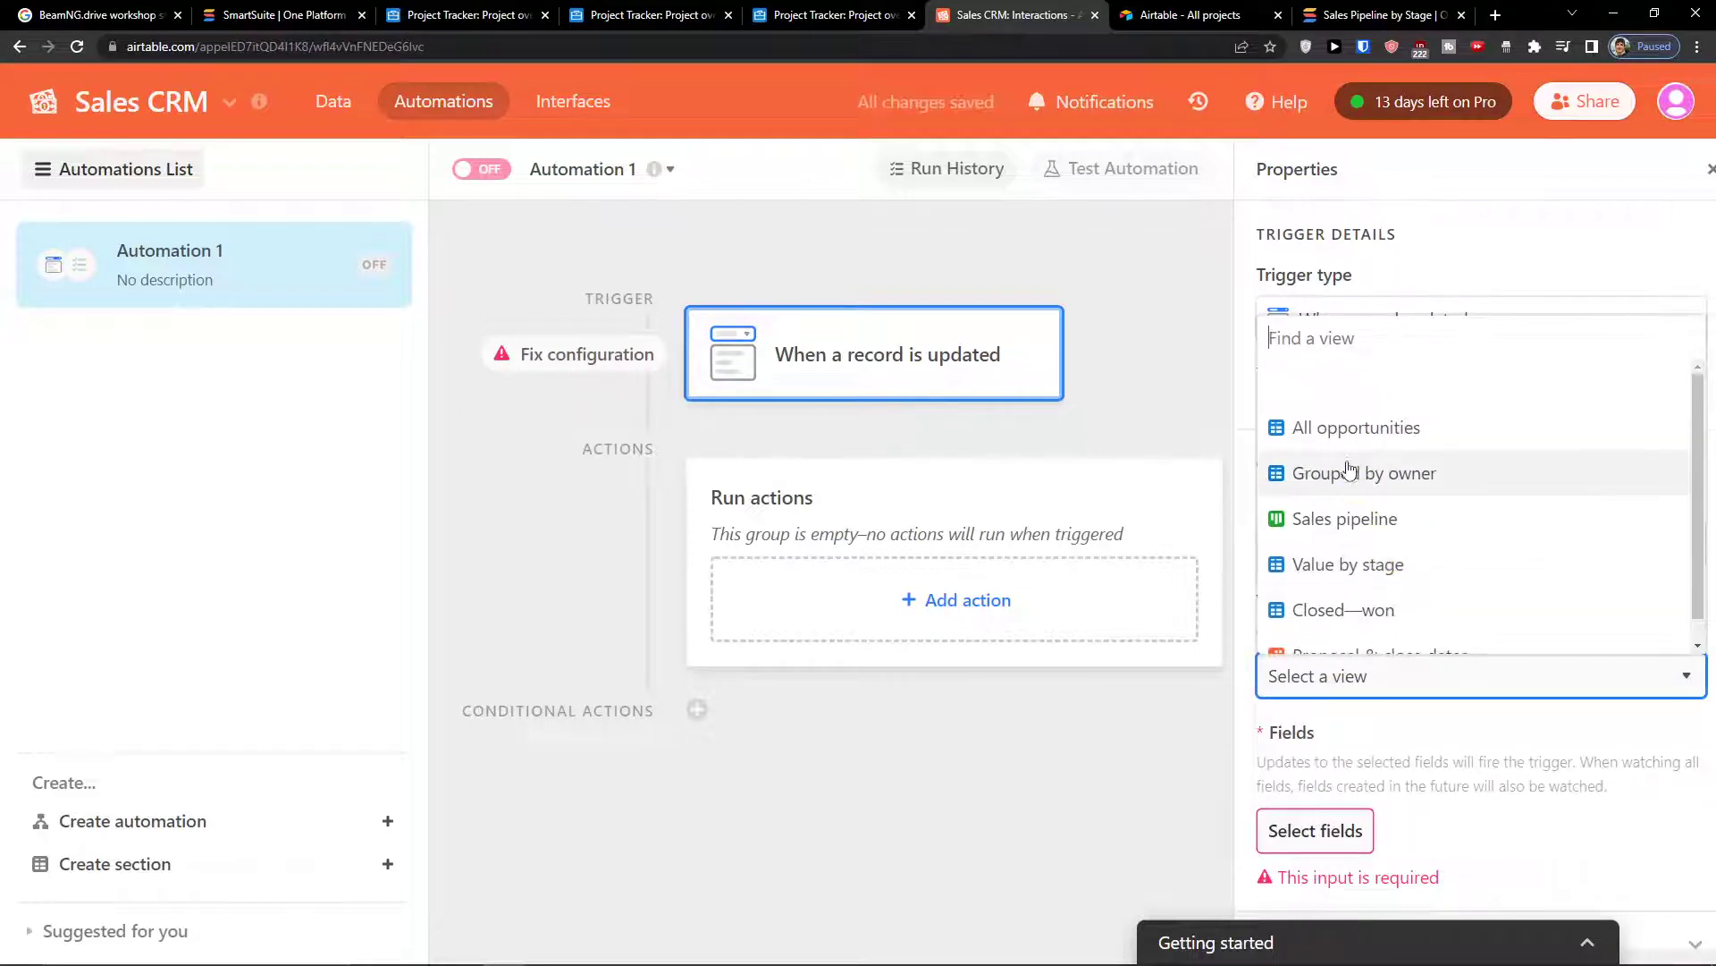
{"action": "left_click", "coordinate": [1346, 431]}
{"action": "scroll", "coordinate": [1372, 663], "scroll_direction": "down", "scroll_amount": 3}
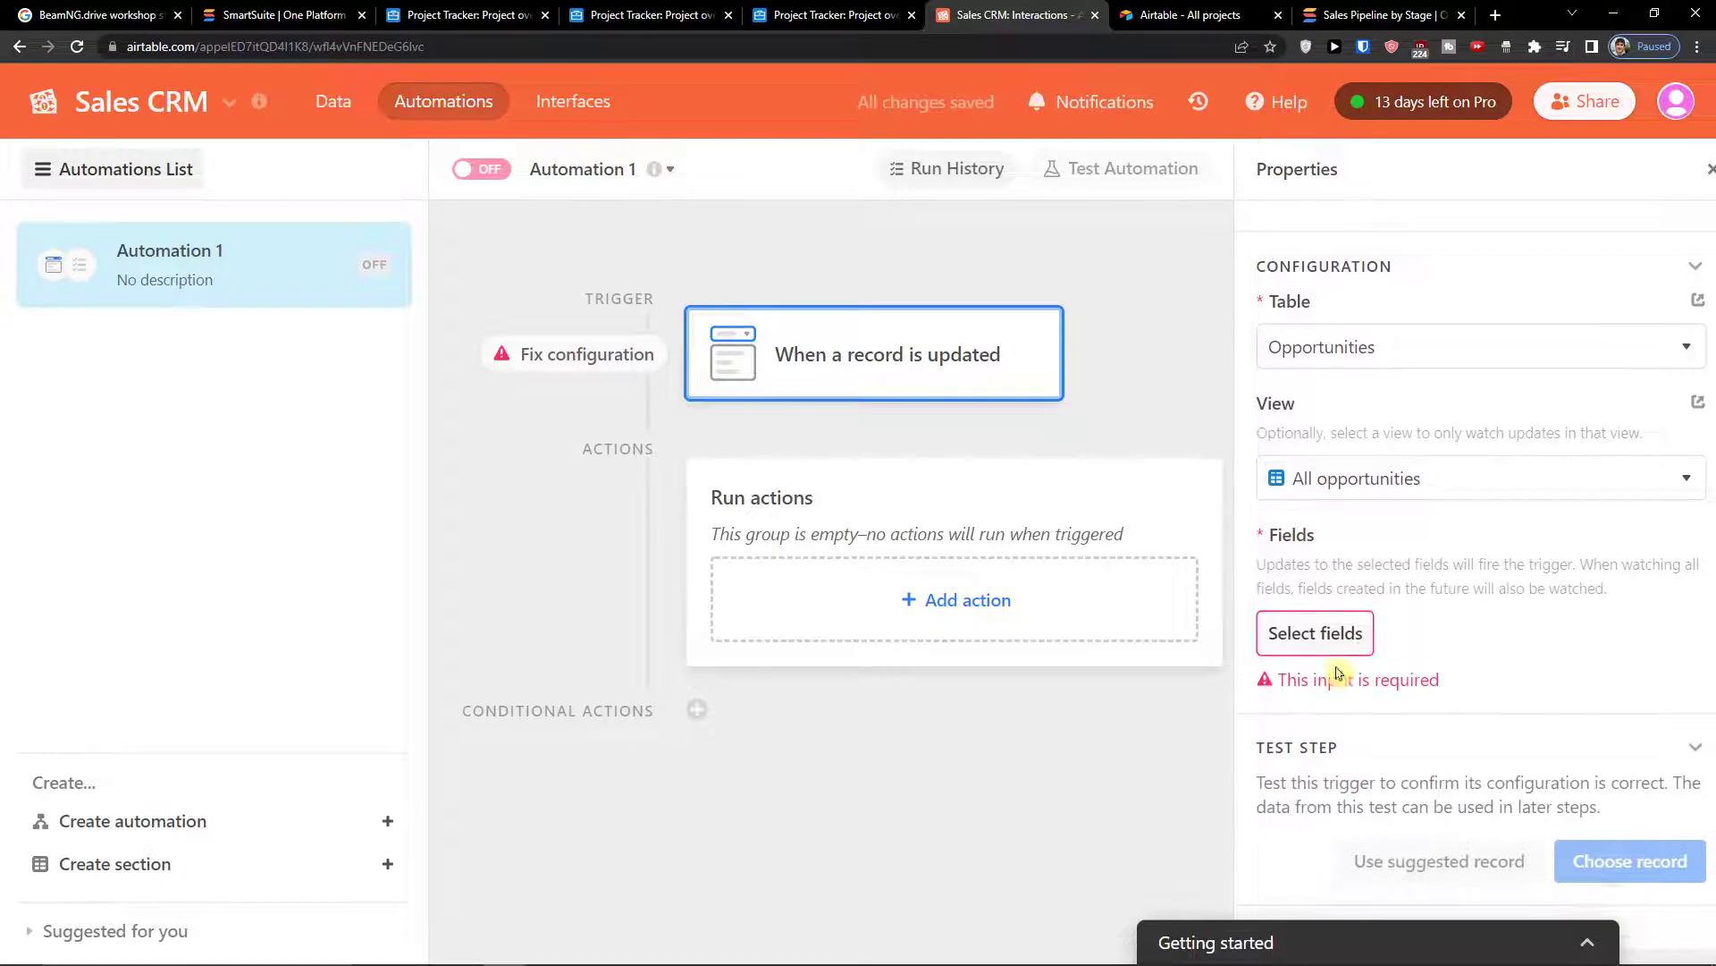
- Make the record-updated trigger watch the Status and Priority fields
{"action": "left_click", "coordinate": [1314, 630]}
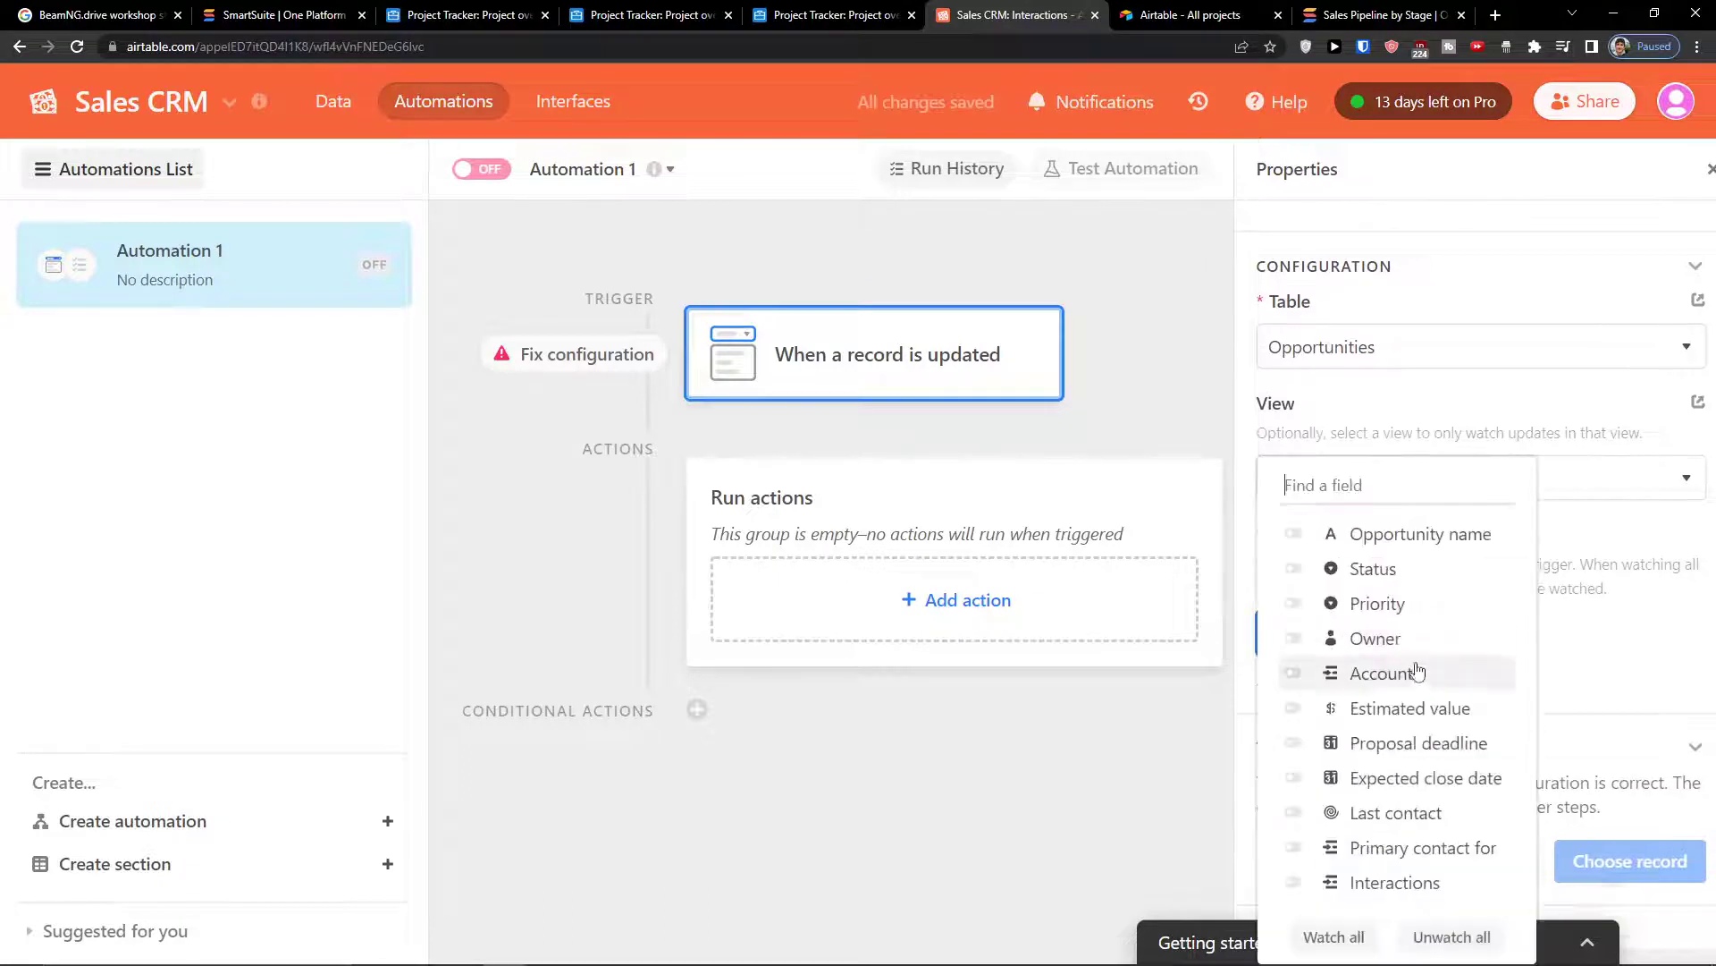
{"action": "left_click", "coordinate": [1295, 604]}
{"action": "left_click", "coordinate": [1294, 568]}
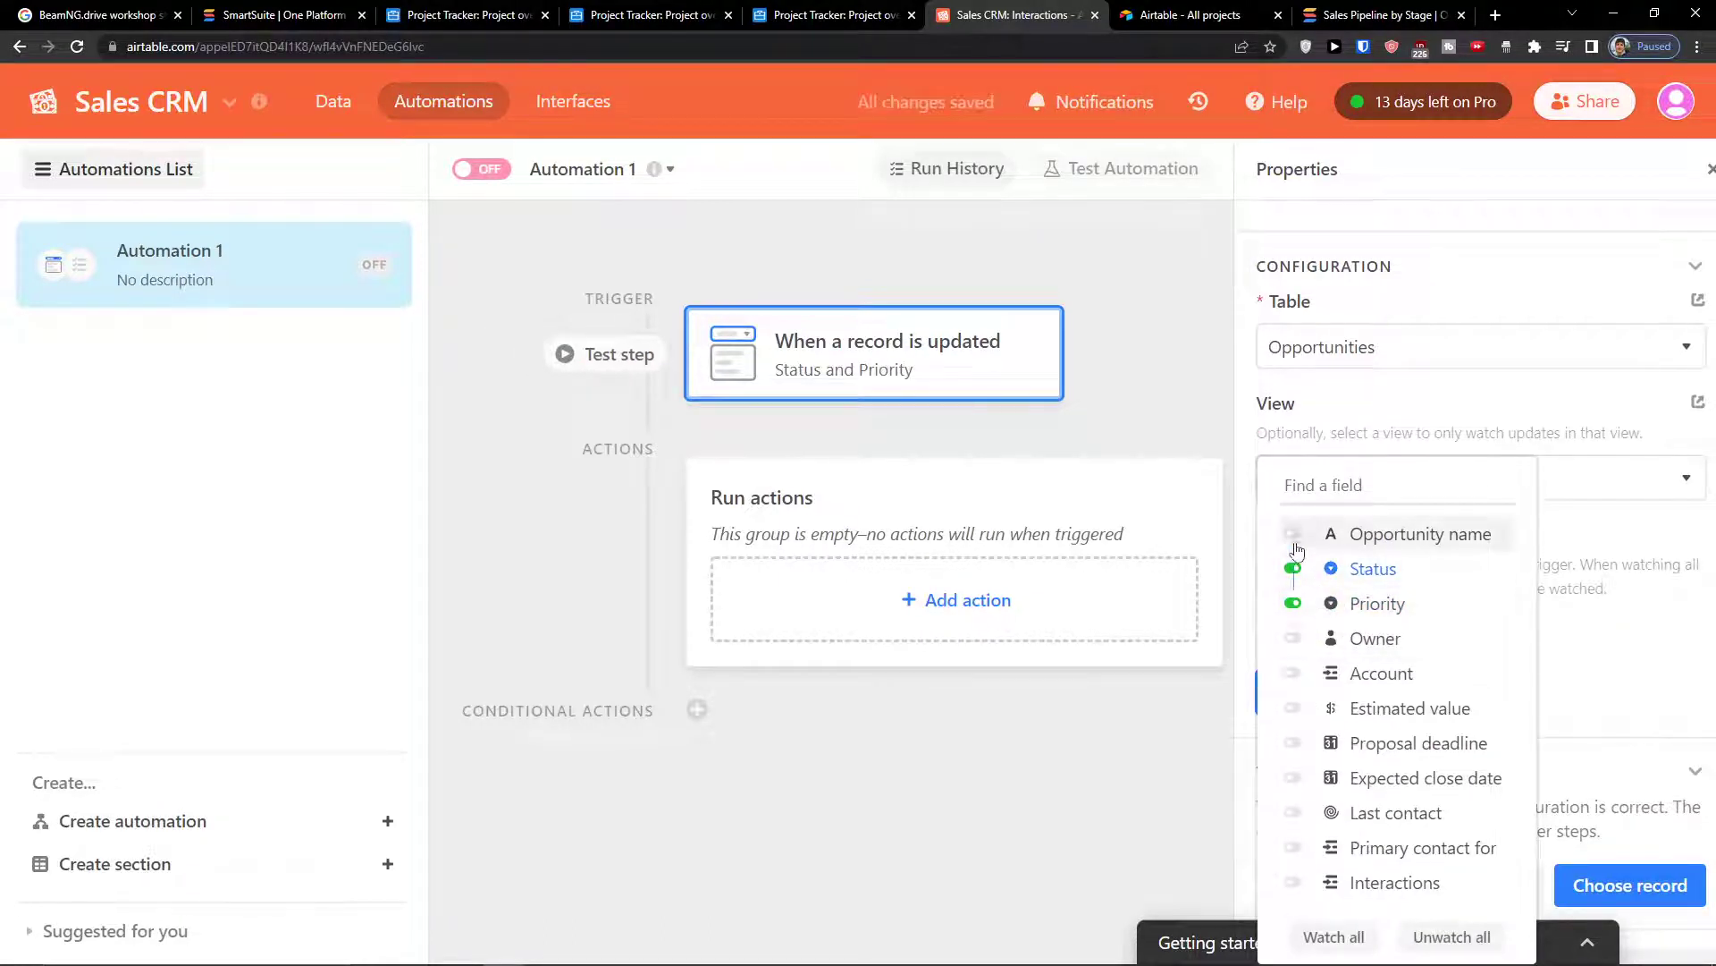
{"action": "left_click", "coordinate": [1620, 597]}
- Check which actions can run when an opportunity record is updated
{"action": "left_click", "coordinate": [883, 601]}
{"action": "scroll", "coordinate": [822, 778], "scroll_direction": "down", "scroll_amount": 1}
{"action": "scroll", "coordinate": [841, 774], "scroll_direction": "up", "scroll_amount": 1}
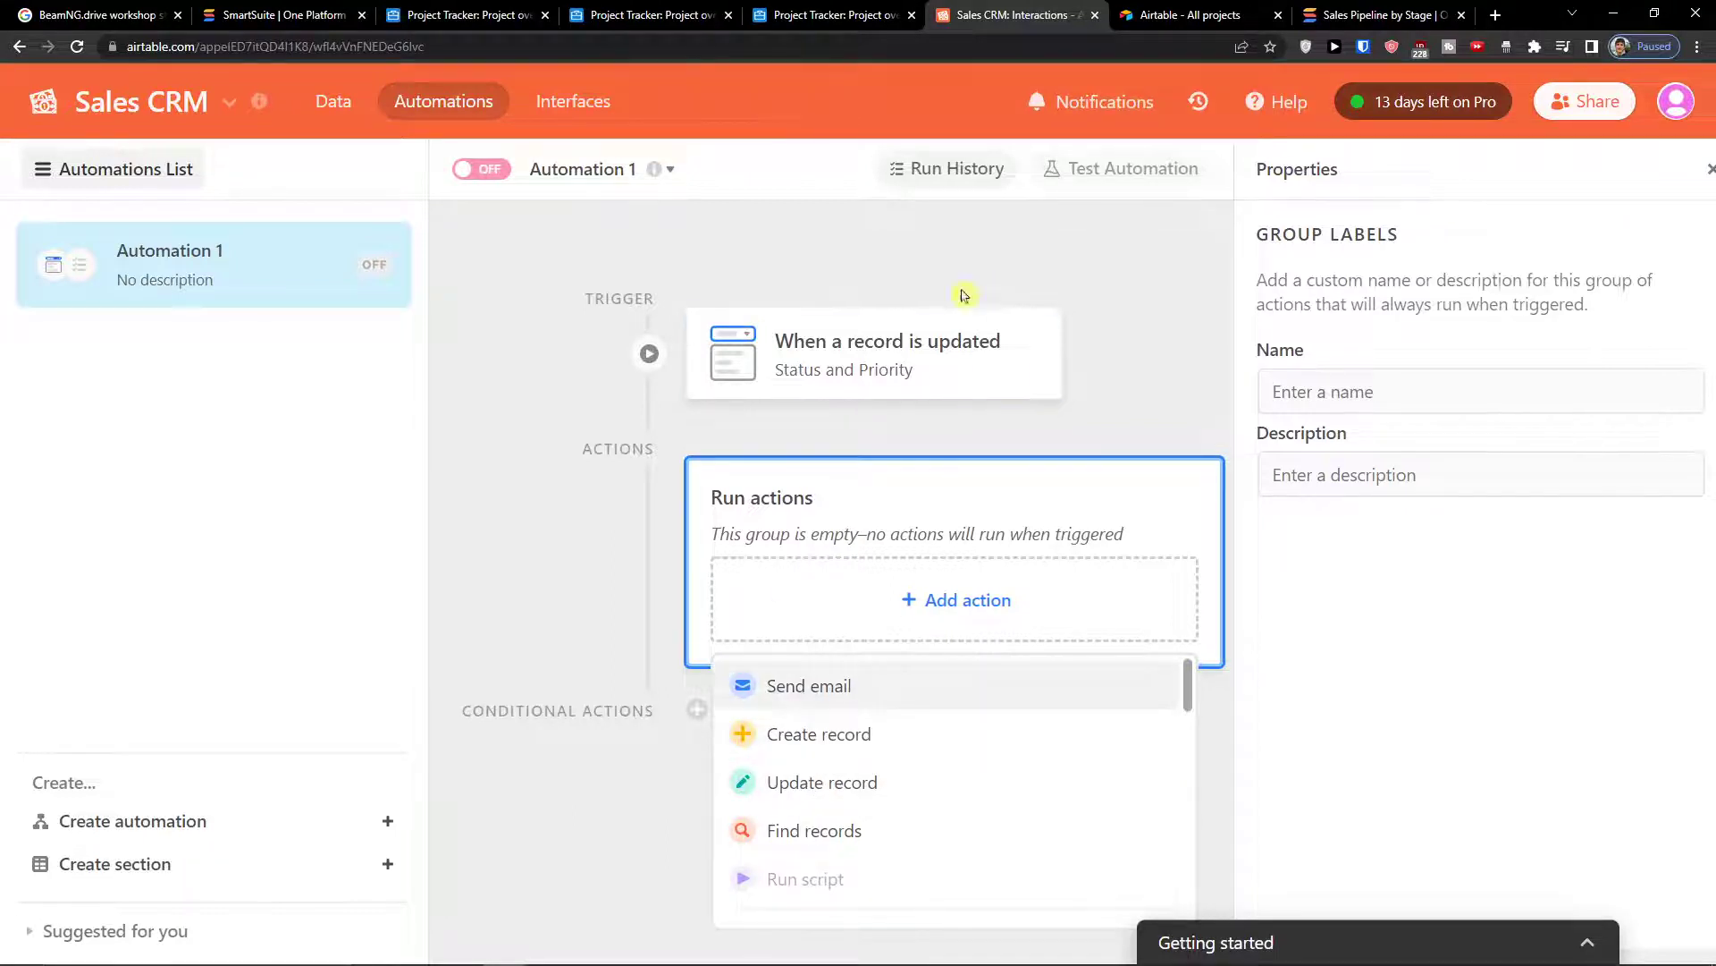
- Change the automation's trigger type to When record enters view
{"action": "left_click", "coordinate": [903, 340]}
{"action": "left_click", "coordinate": [1346, 320]}
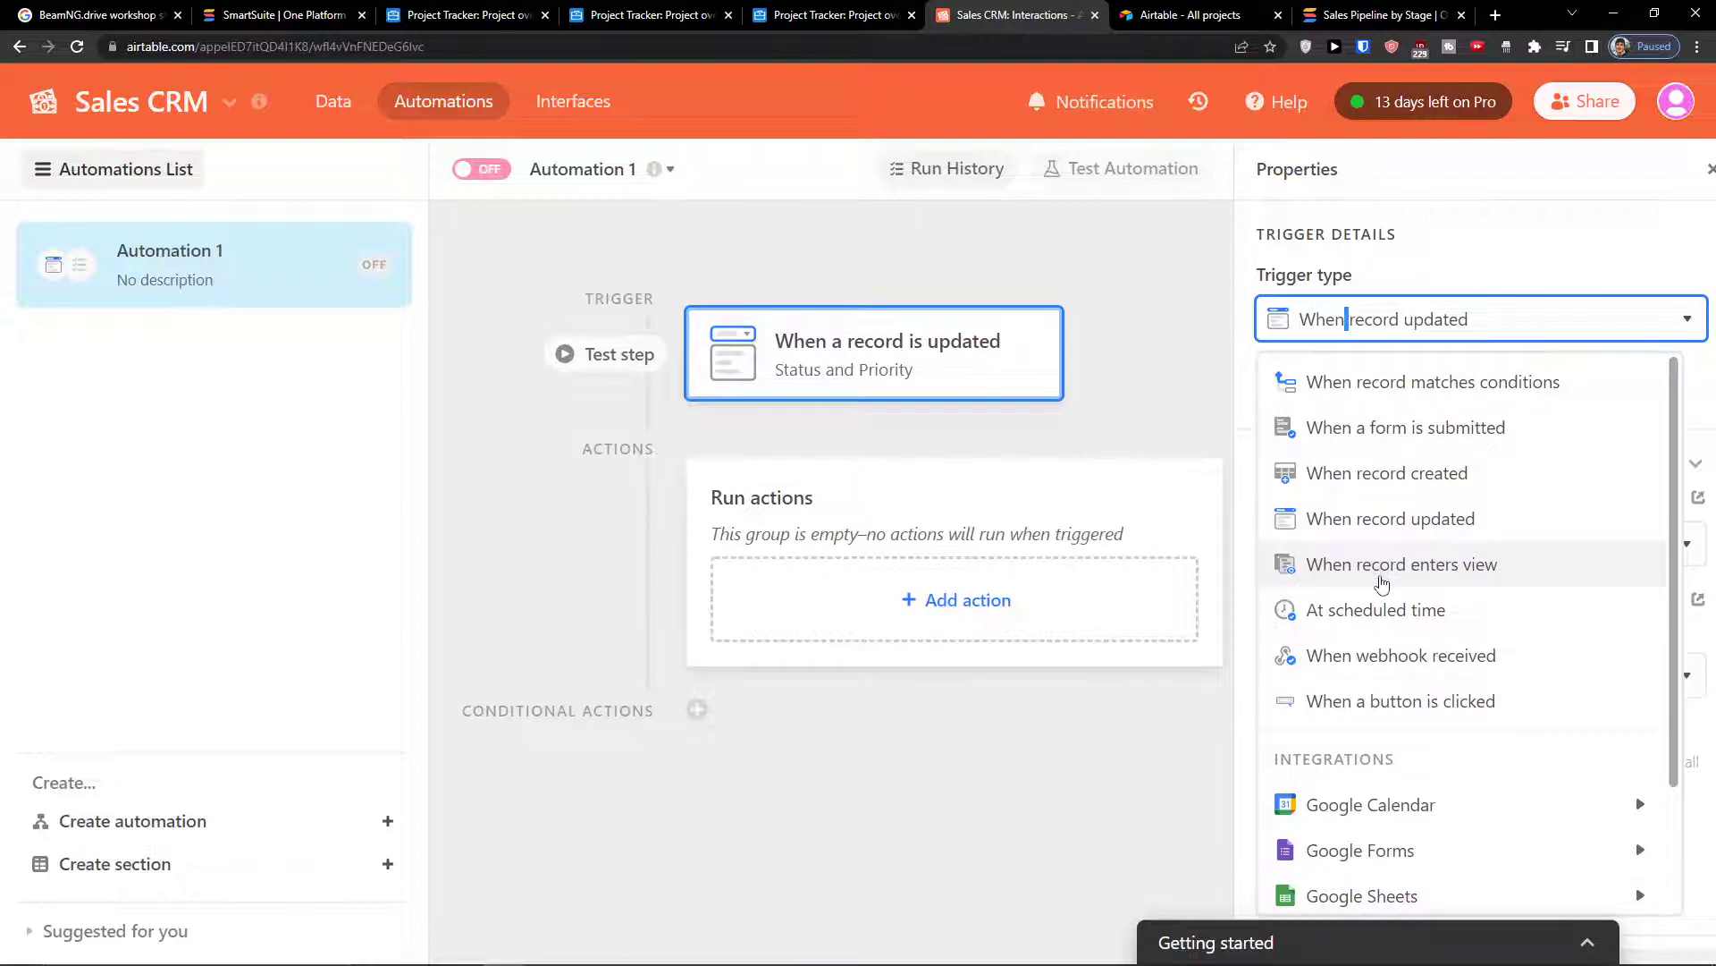
{"action": "left_click", "coordinate": [1382, 583]}
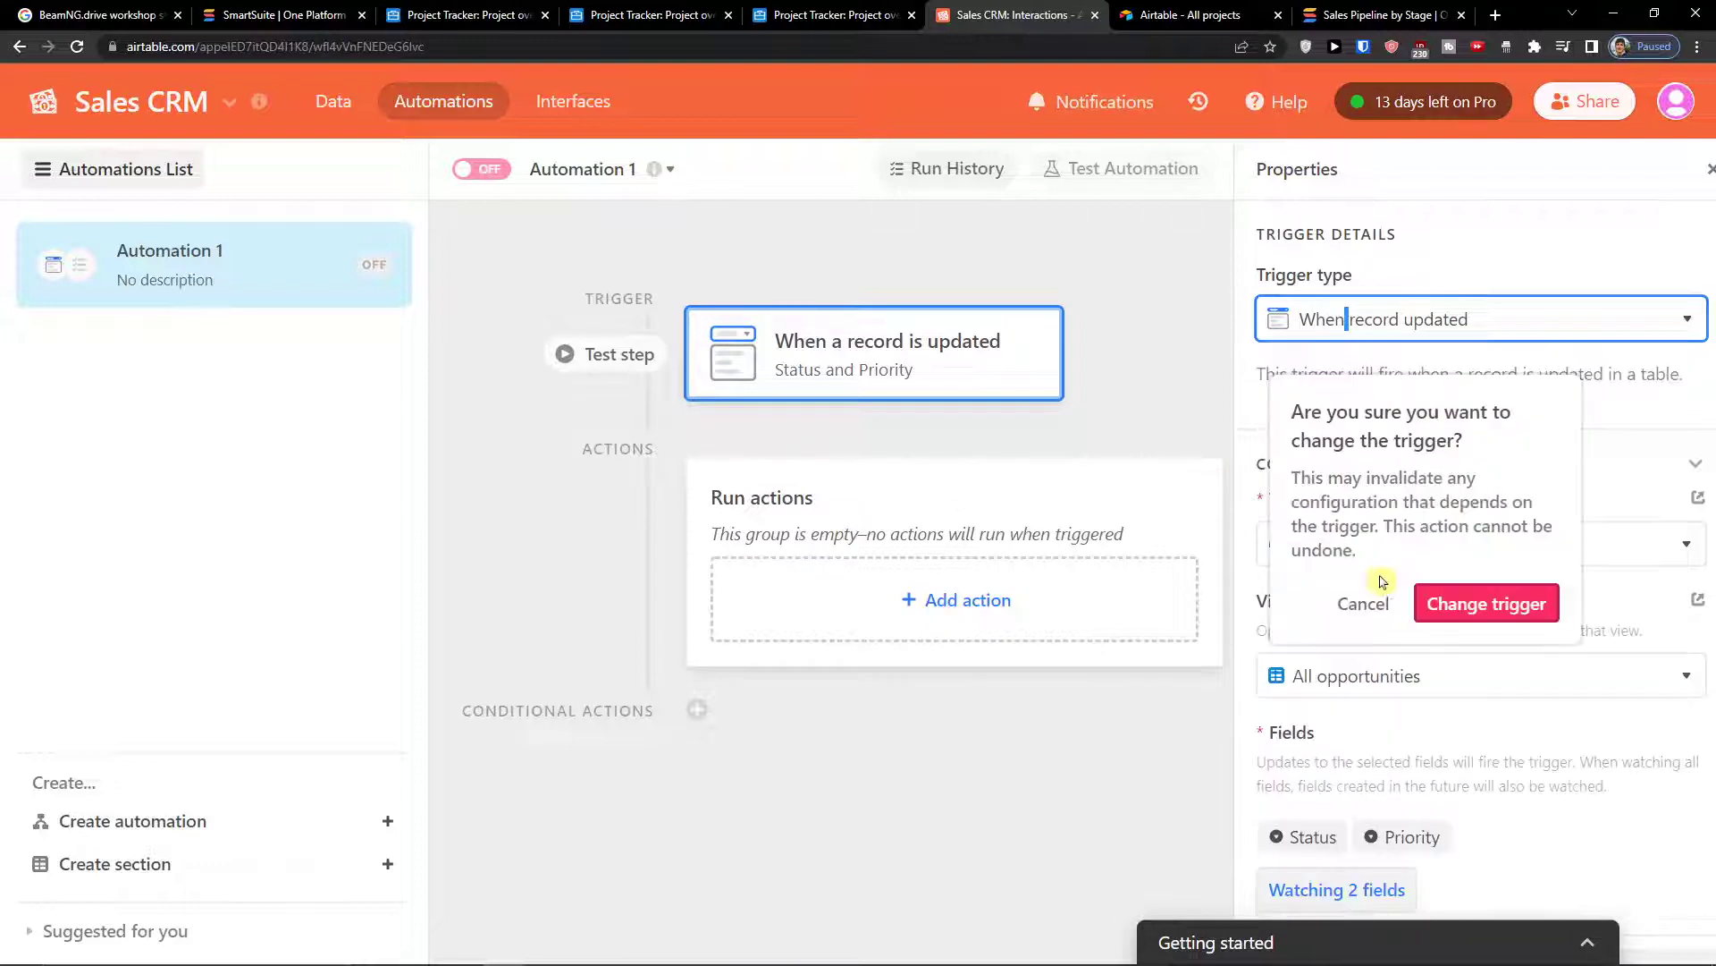
{"action": "left_click", "coordinate": [1519, 601]}
- Read the description of the record-enters-view trigger and check which tables it offers
{"action": "left_click", "coordinate": [1412, 590]}
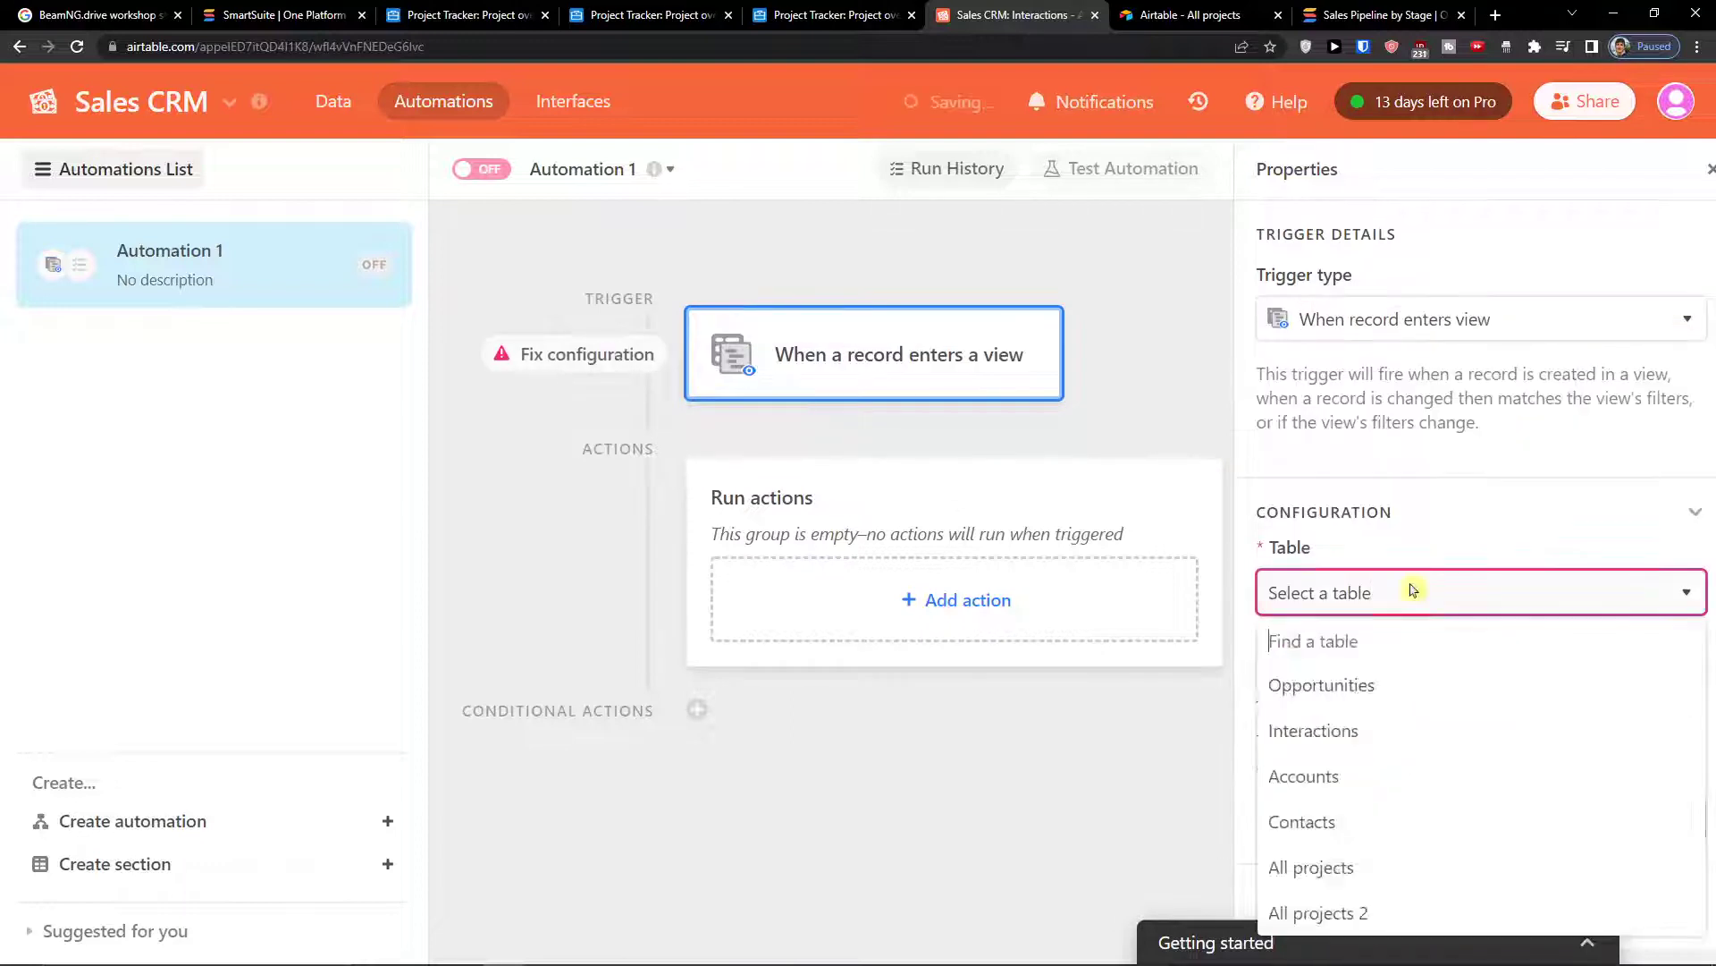
{"action": "left_click", "coordinate": [1417, 441]}
{"action": "left_click_drag", "start_coordinate": [1396, 383], "coordinate": [1538, 427]}
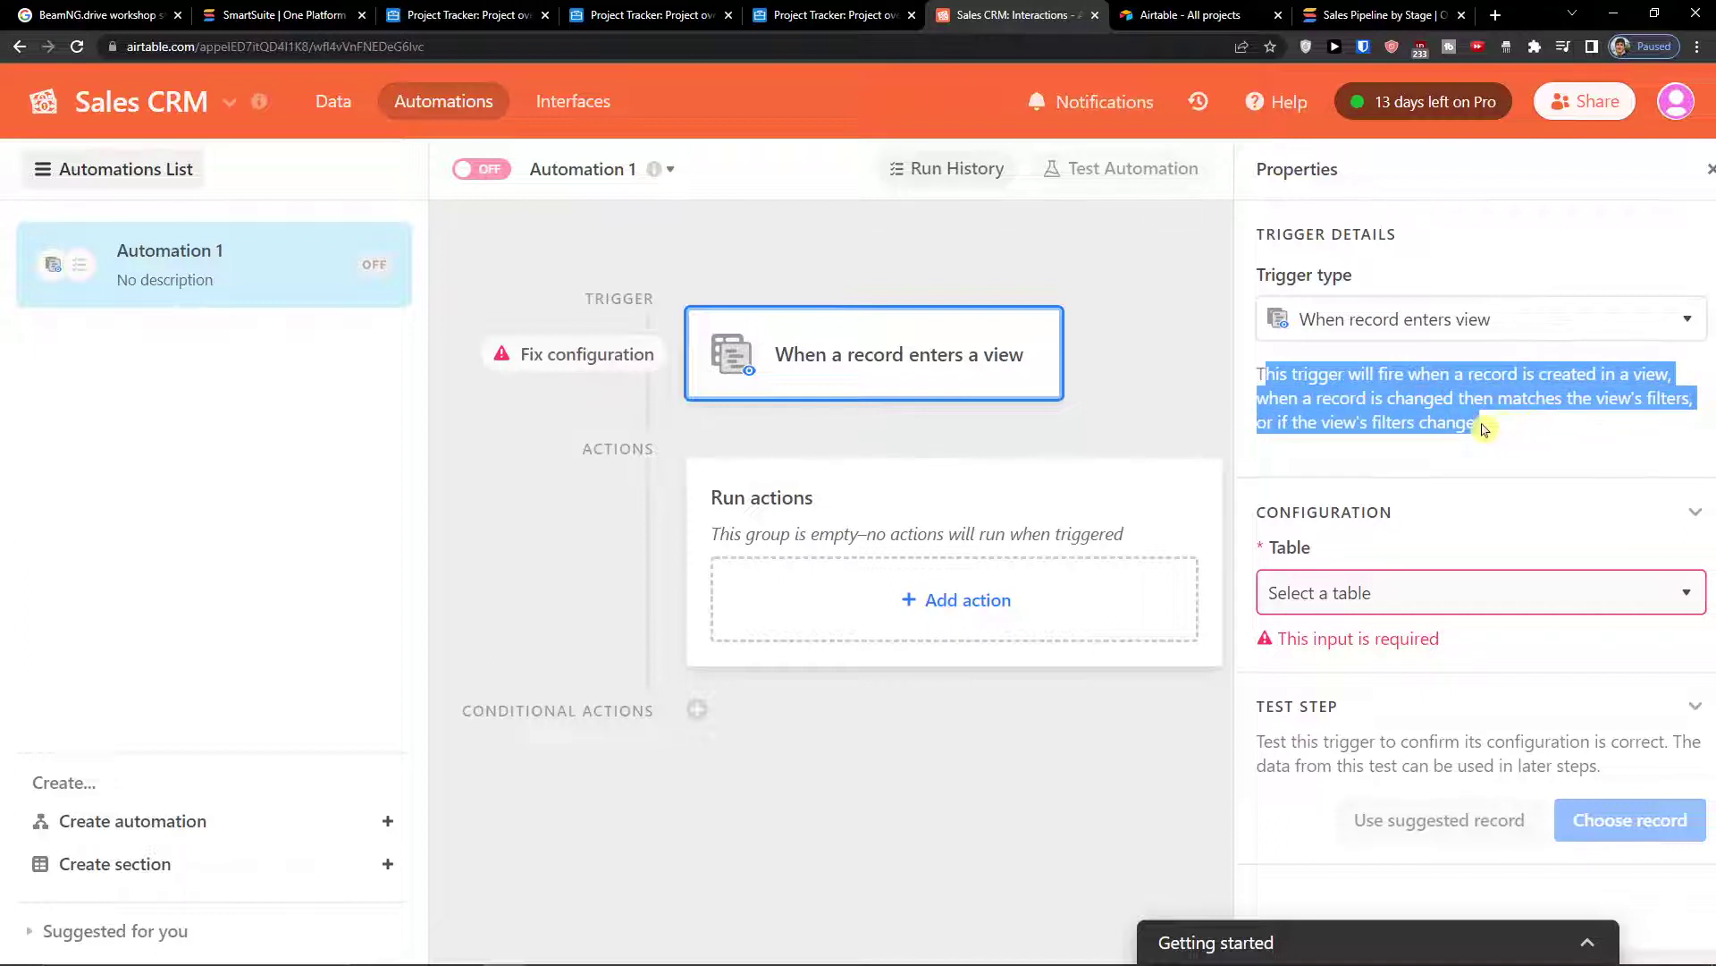
{"action": "left_click", "coordinate": [1398, 593]}
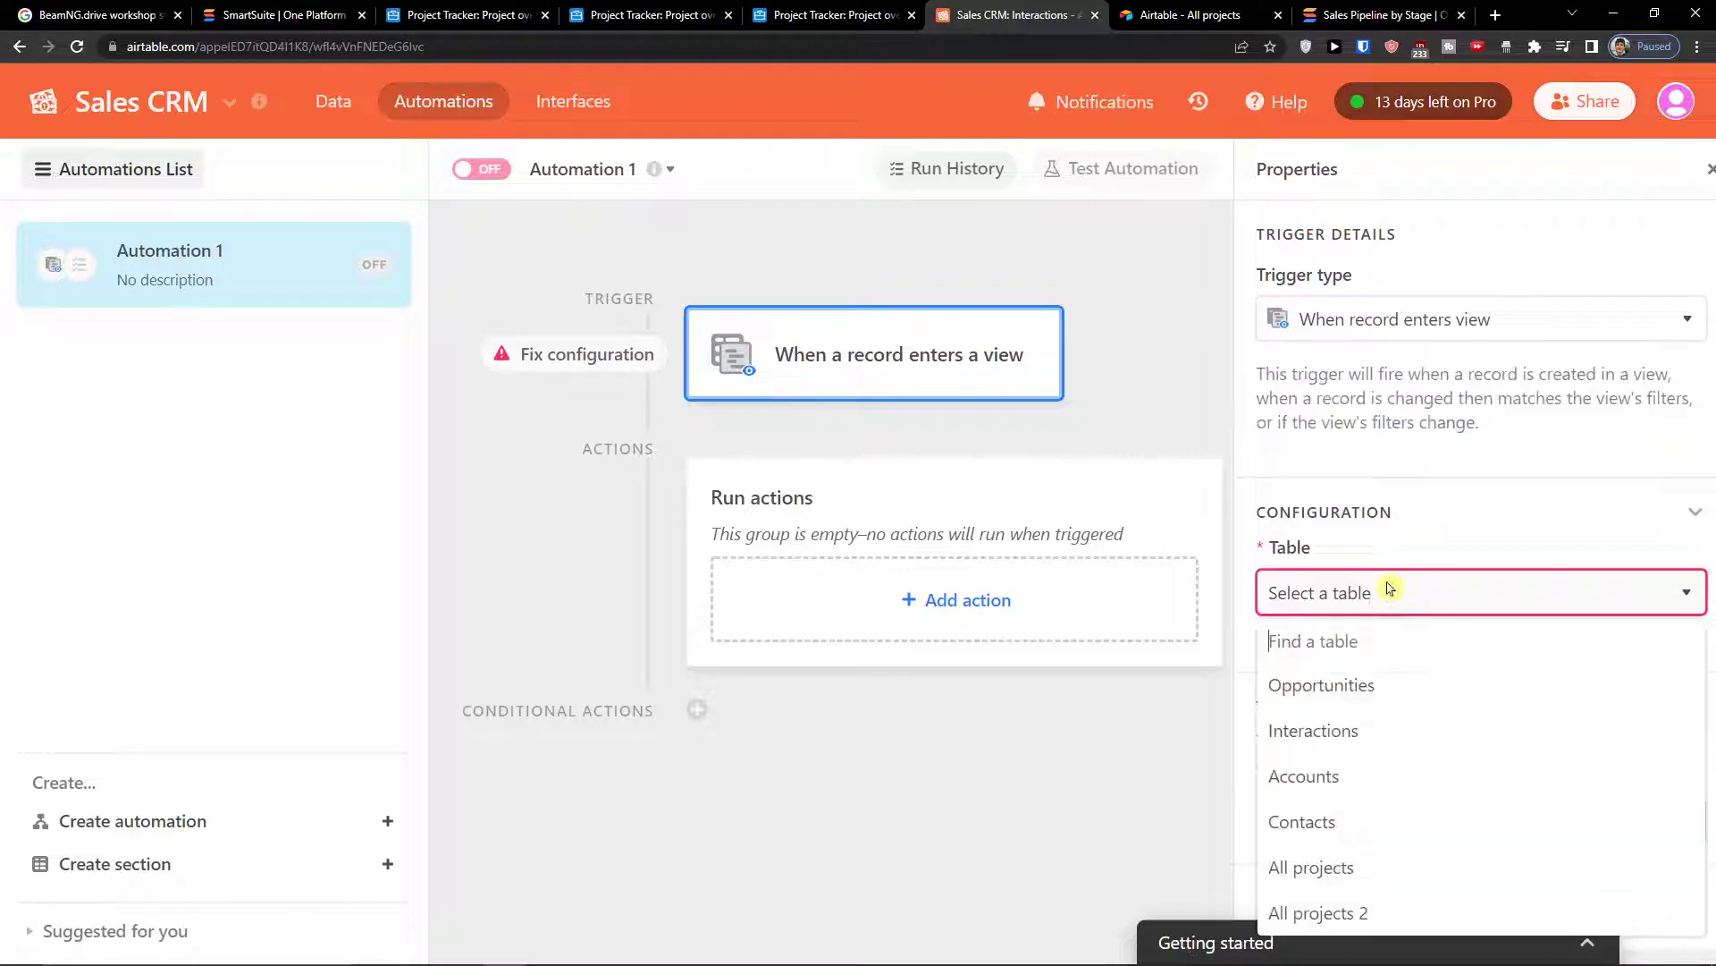
- Change the automation's trigger type to At scheduled time and check its time zone note
{"action": "left_click", "coordinate": [1435, 320]}
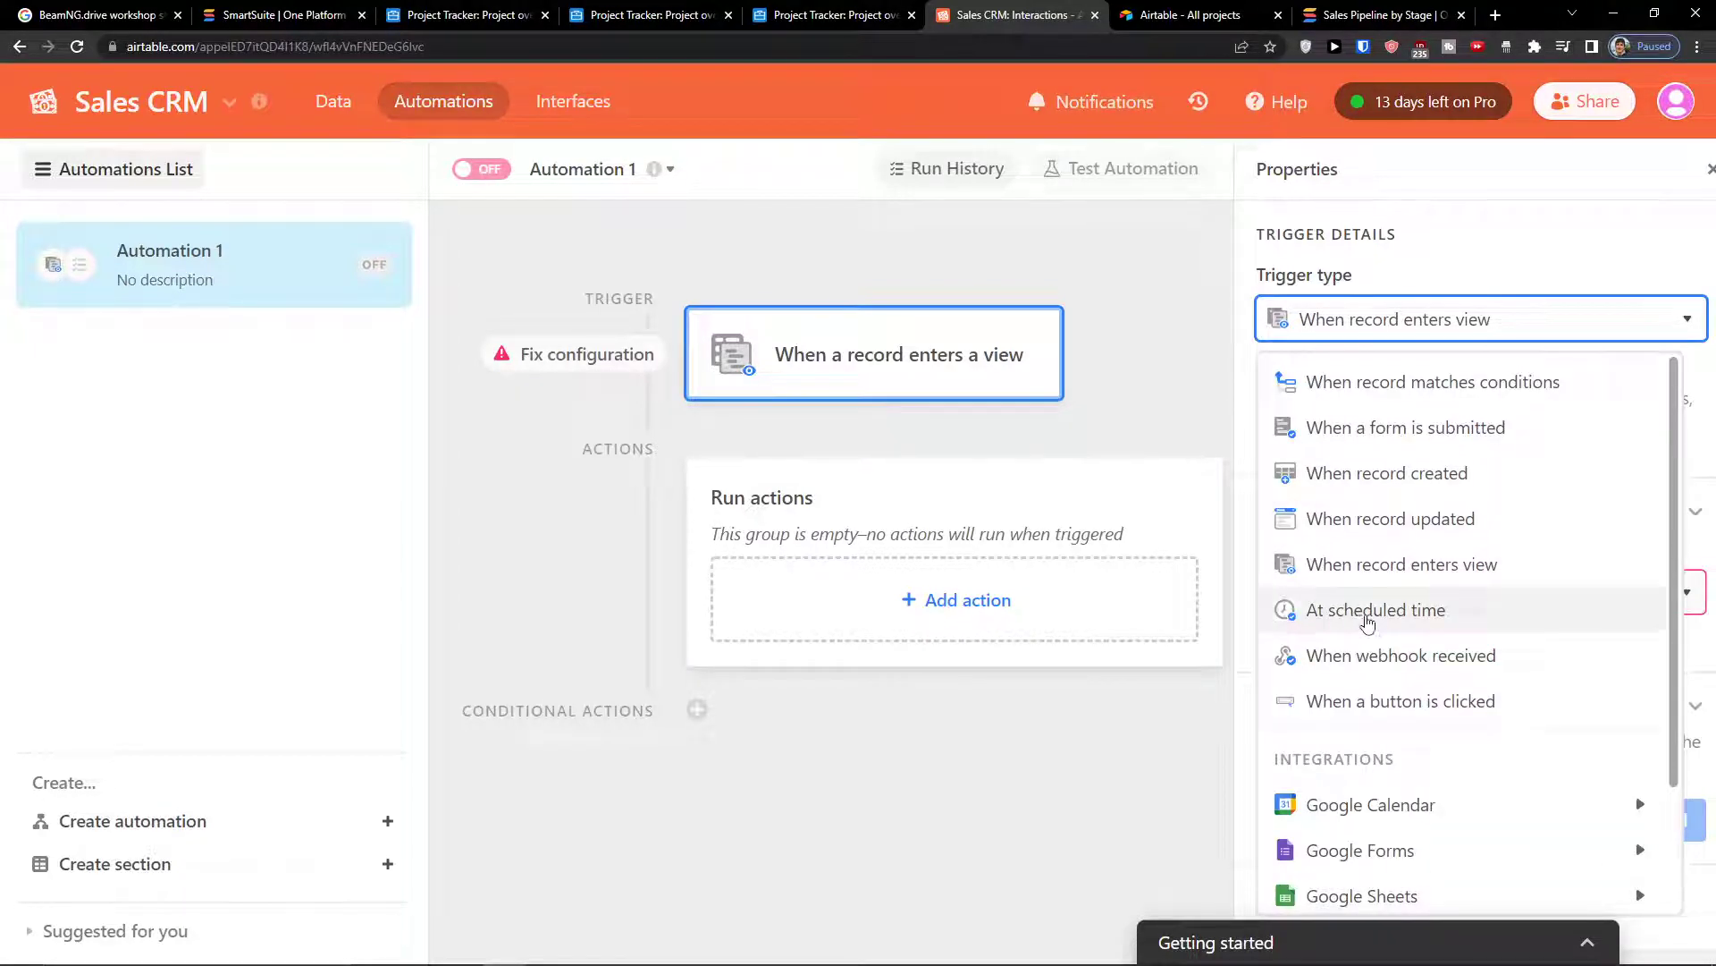
{"action": "left_click", "coordinate": [1367, 611]}
{"action": "left_click", "coordinate": [1509, 597]}
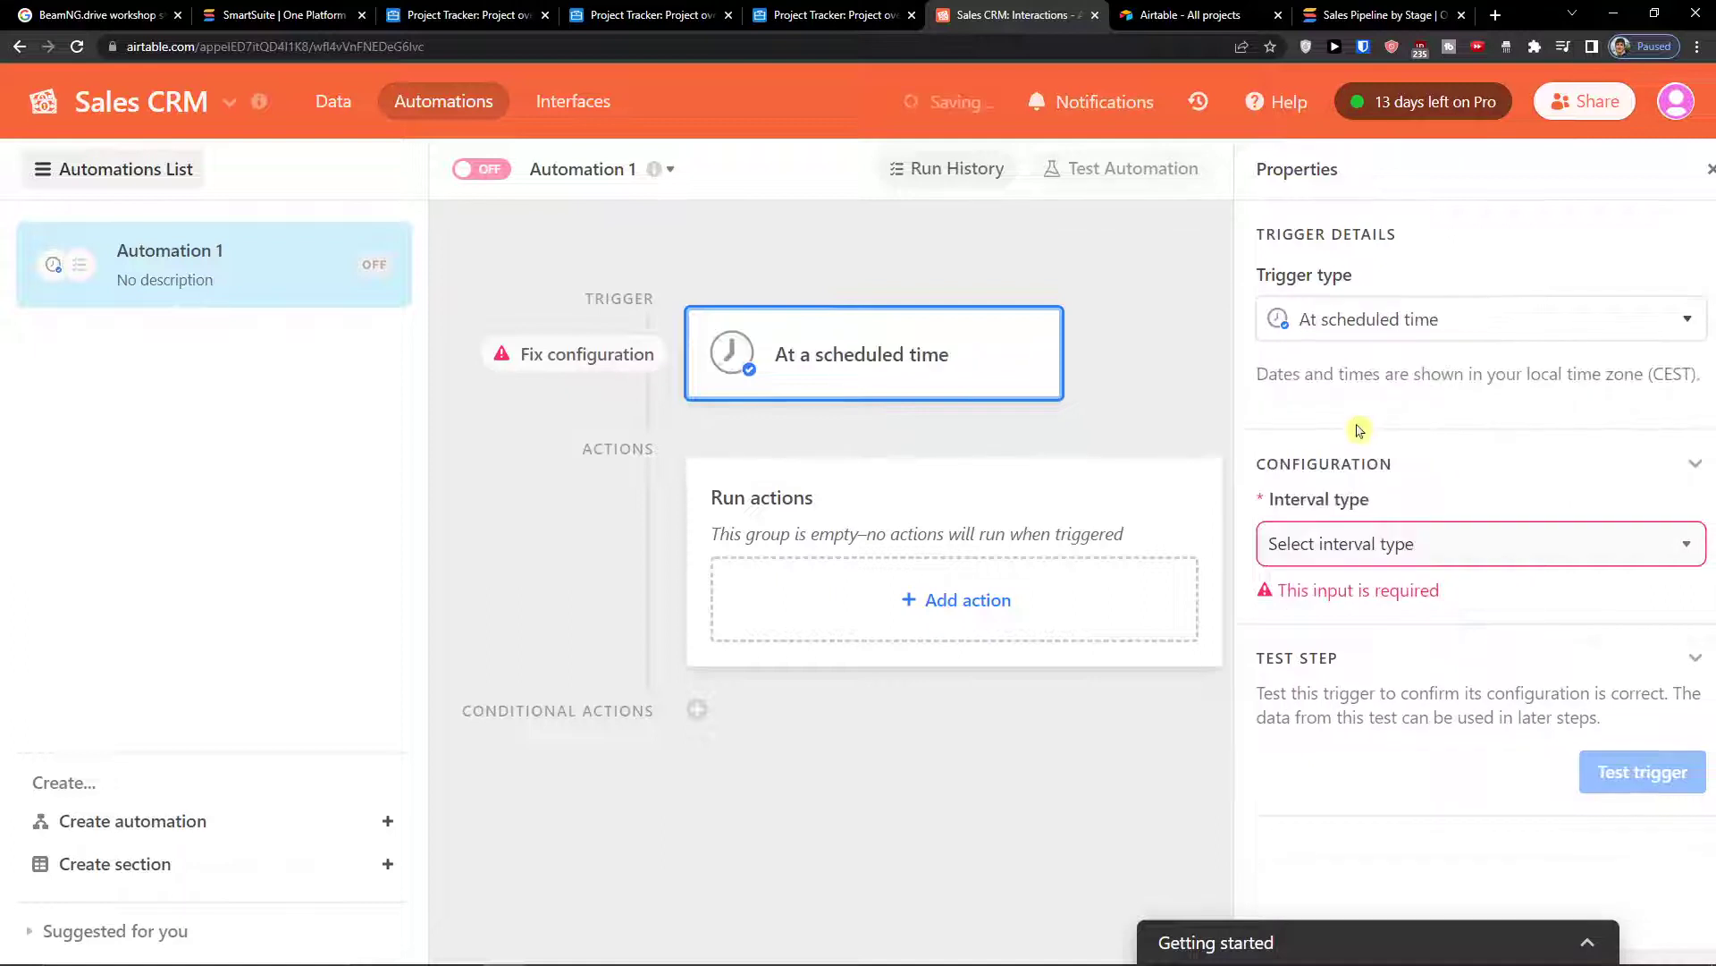
{"action": "left_click_drag", "start_coordinate": [1300, 391], "coordinate": [1494, 454]}
- Set the scheduled trigger's interval type to Hours with a run every 5 hours
{"action": "left_click", "coordinate": [1410, 544]}
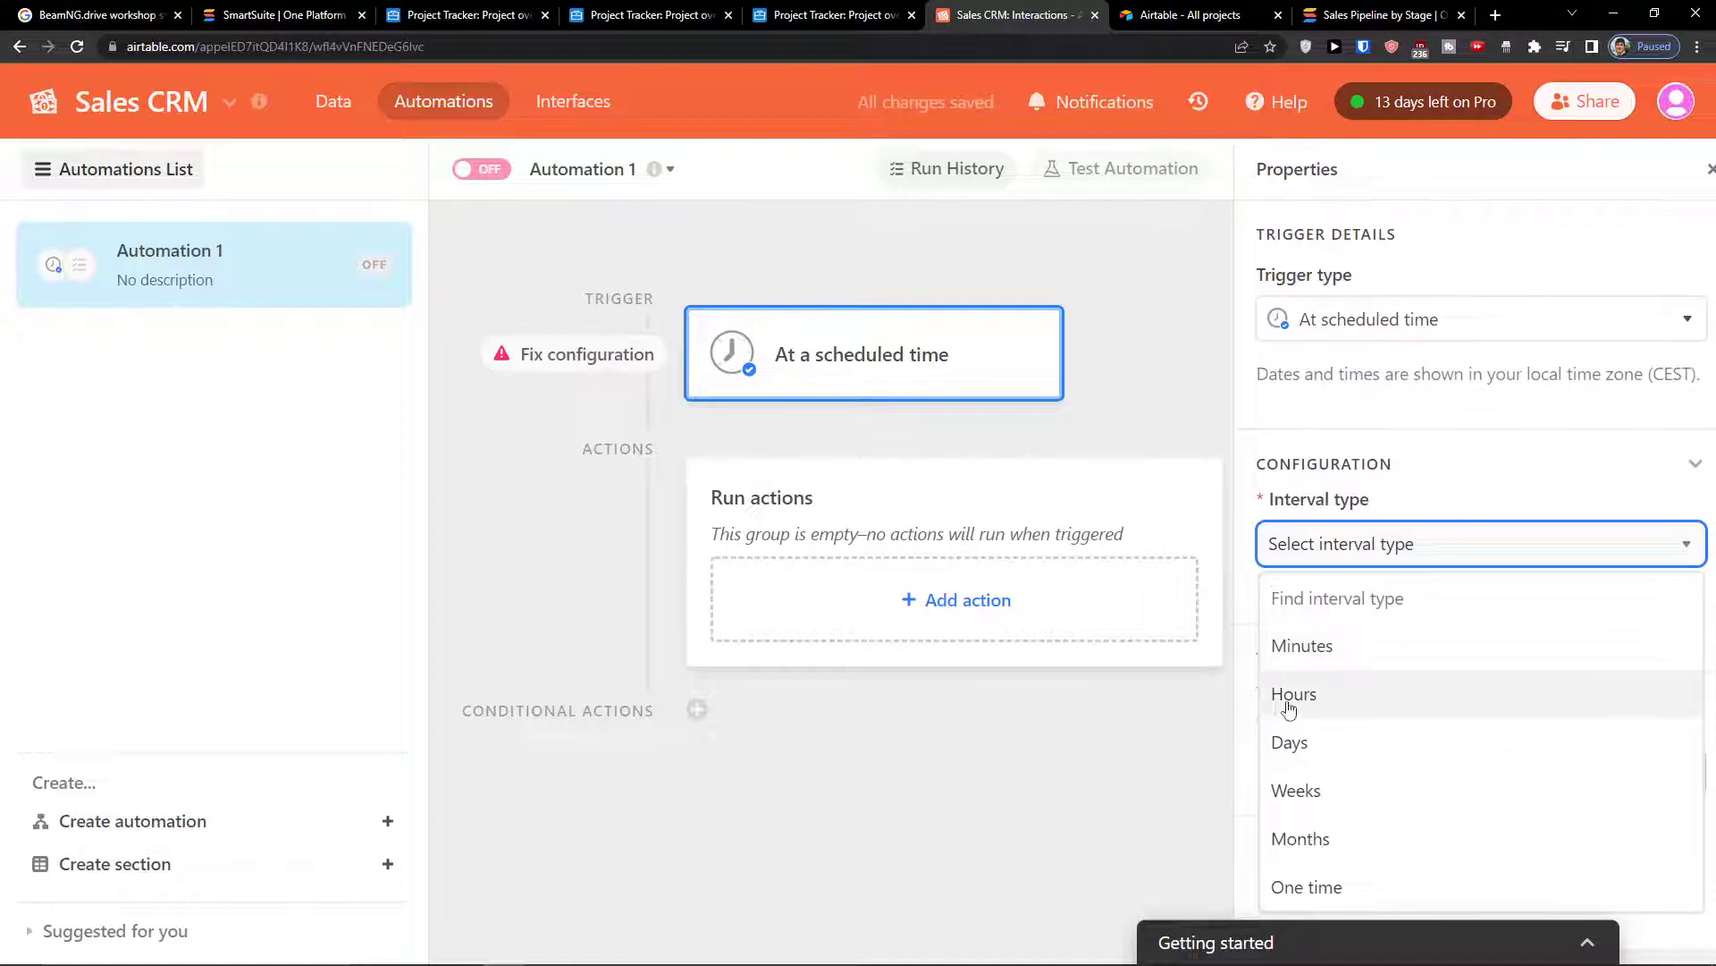
{"action": "left_click", "coordinate": [1338, 696]}
{"action": "left_click", "coordinate": [1350, 649]}
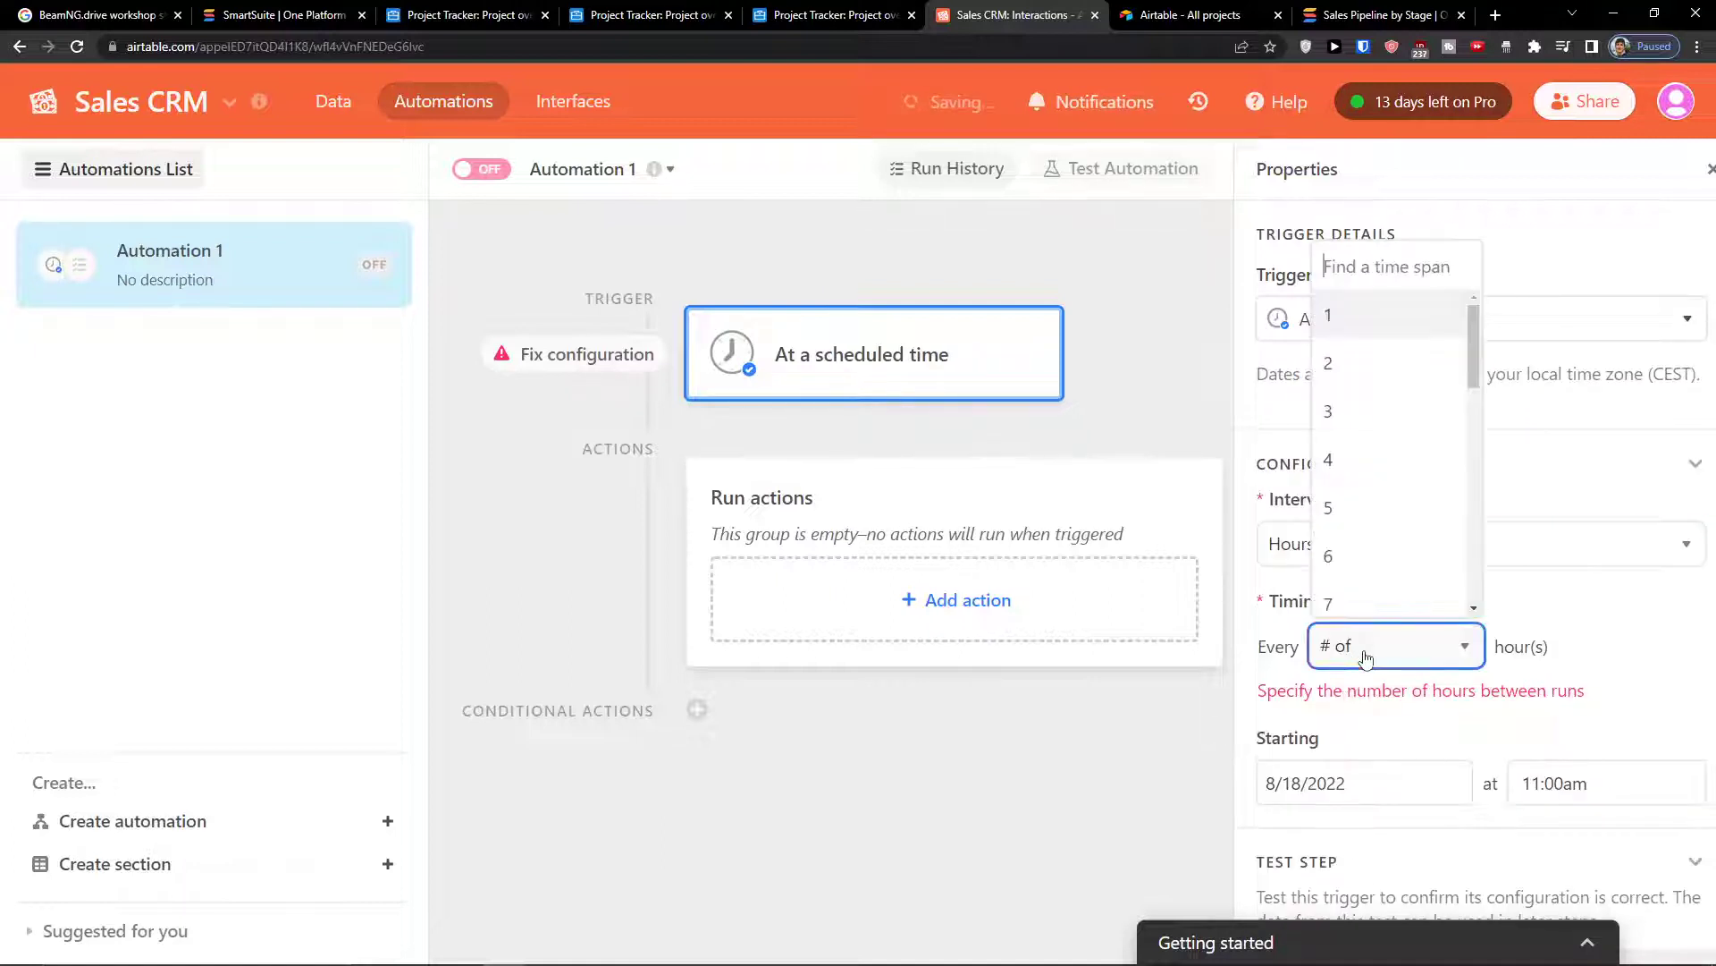
{"action": "left_click", "coordinate": [1329, 497]}
{"action": "scroll", "coordinate": [1313, 693], "scroll_direction": "down", "scroll_amount": 1}
{"action": "scroll", "coordinate": [1313, 693], "scroll_direction": "up", "scroll_amount": 1}
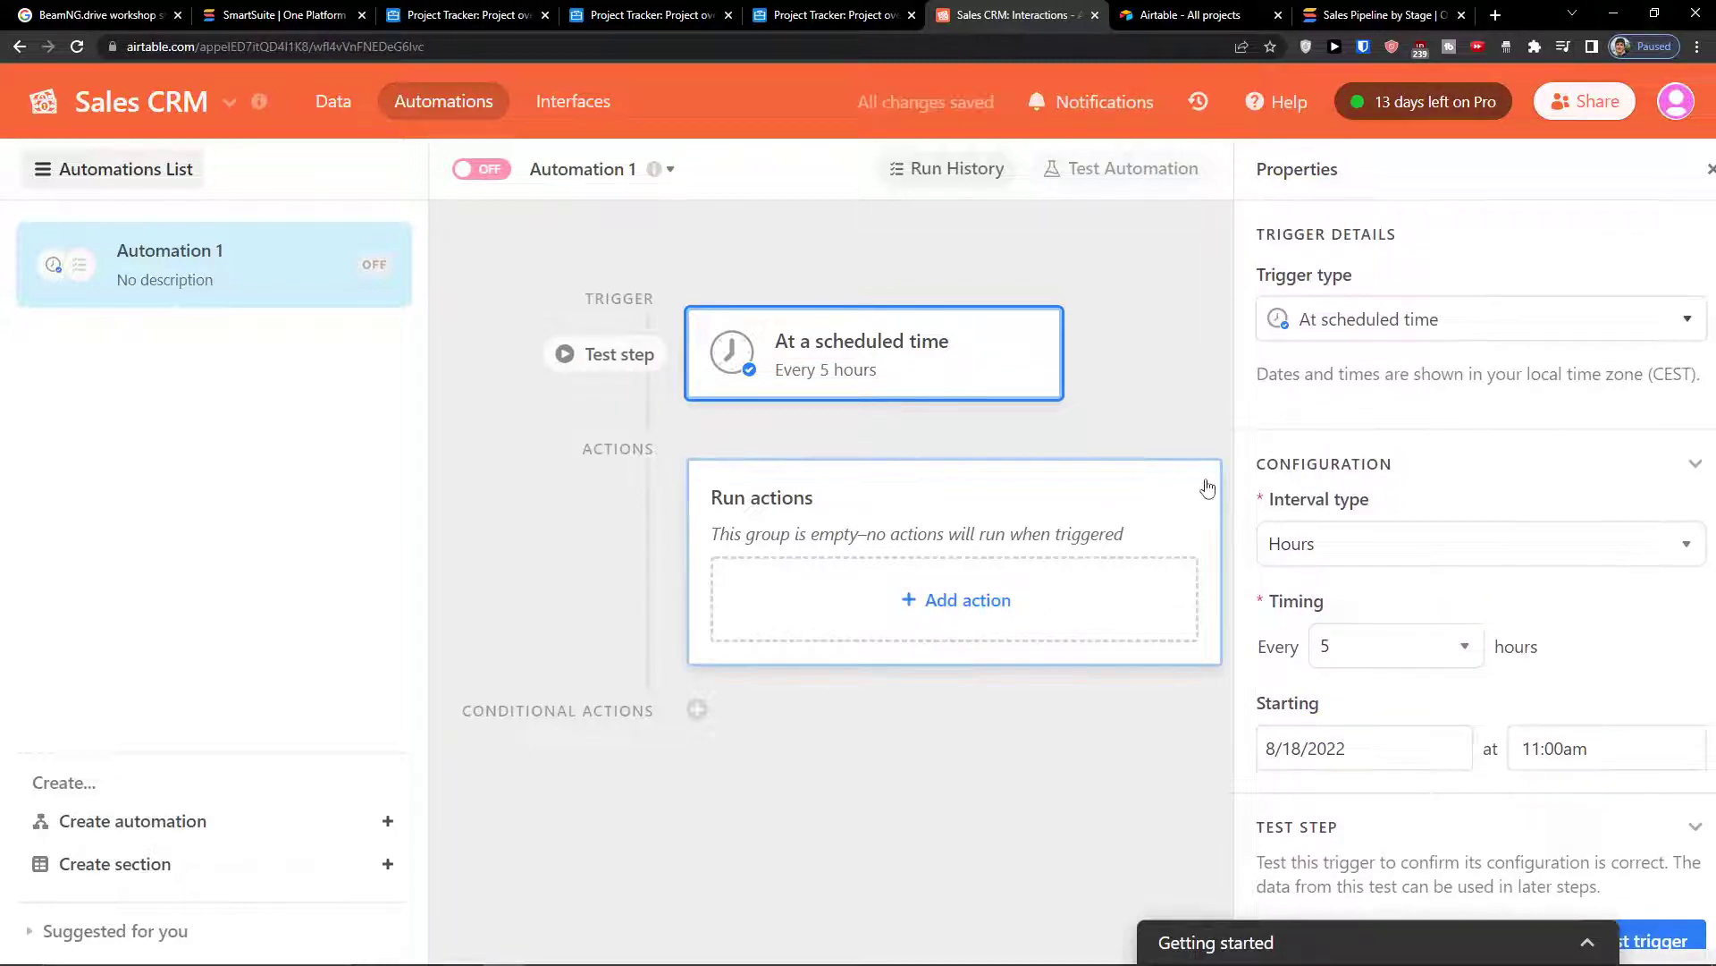
- Review the trigger types and change the automation's trigger to When webhook received
{"action": "left_click", "coordinate": [1358, 334]}
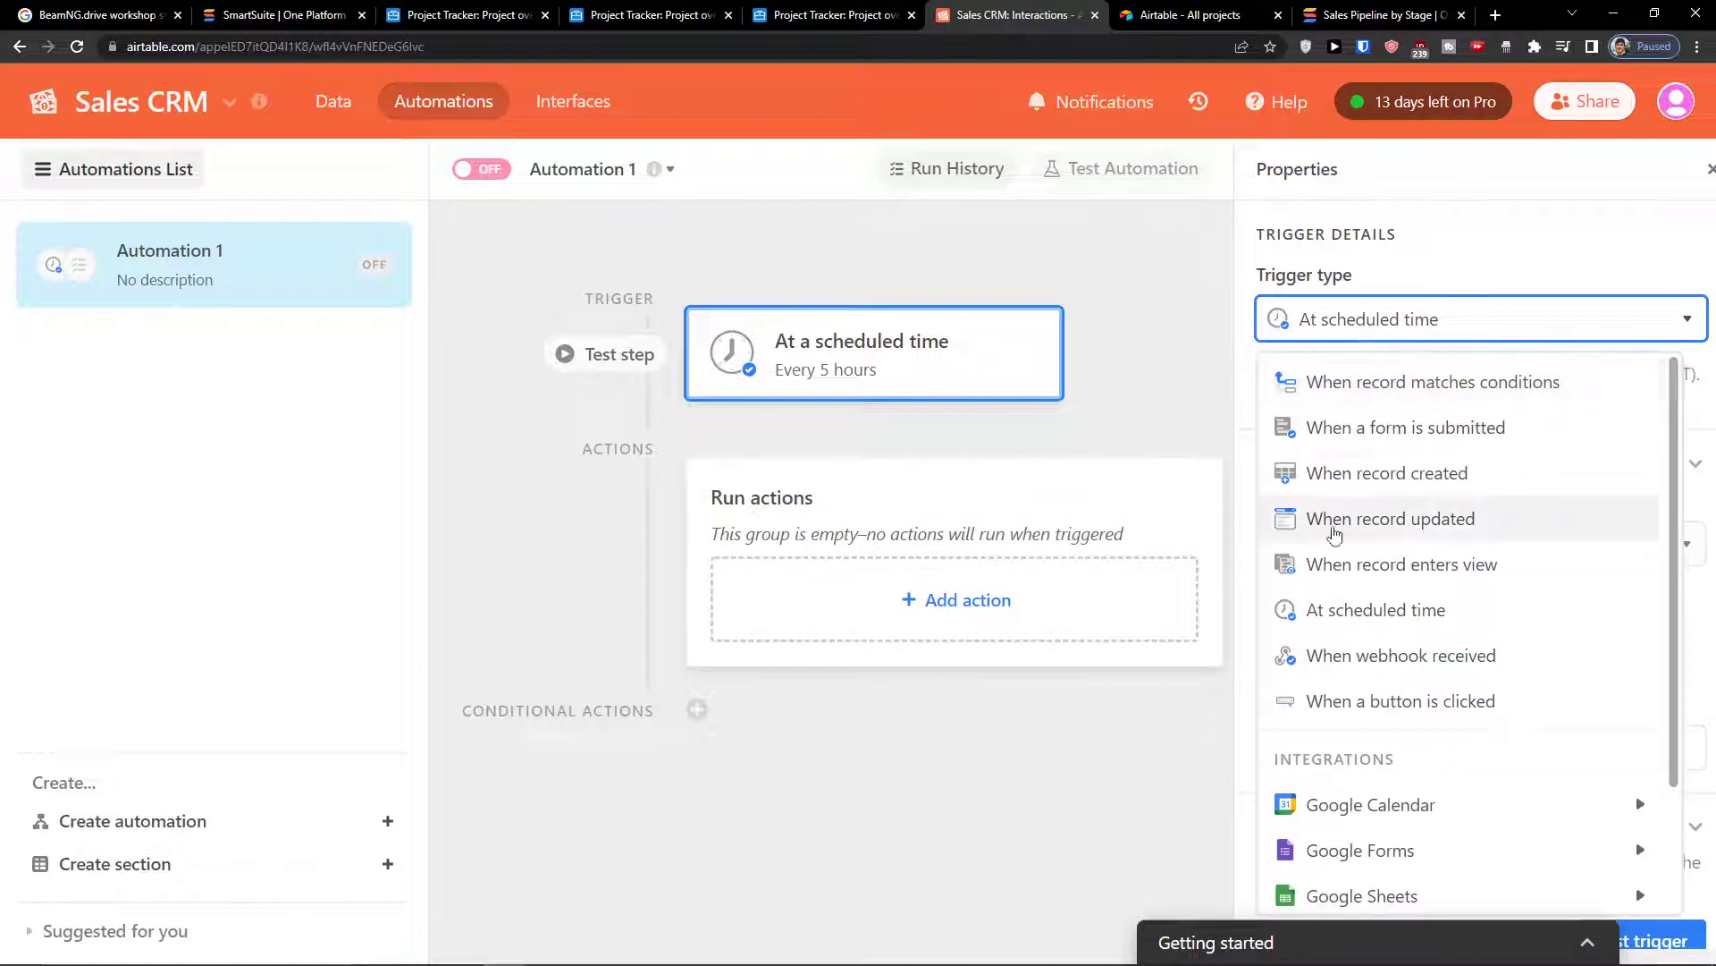
{"action": "left_click", "coordinate": [1348, 338]}
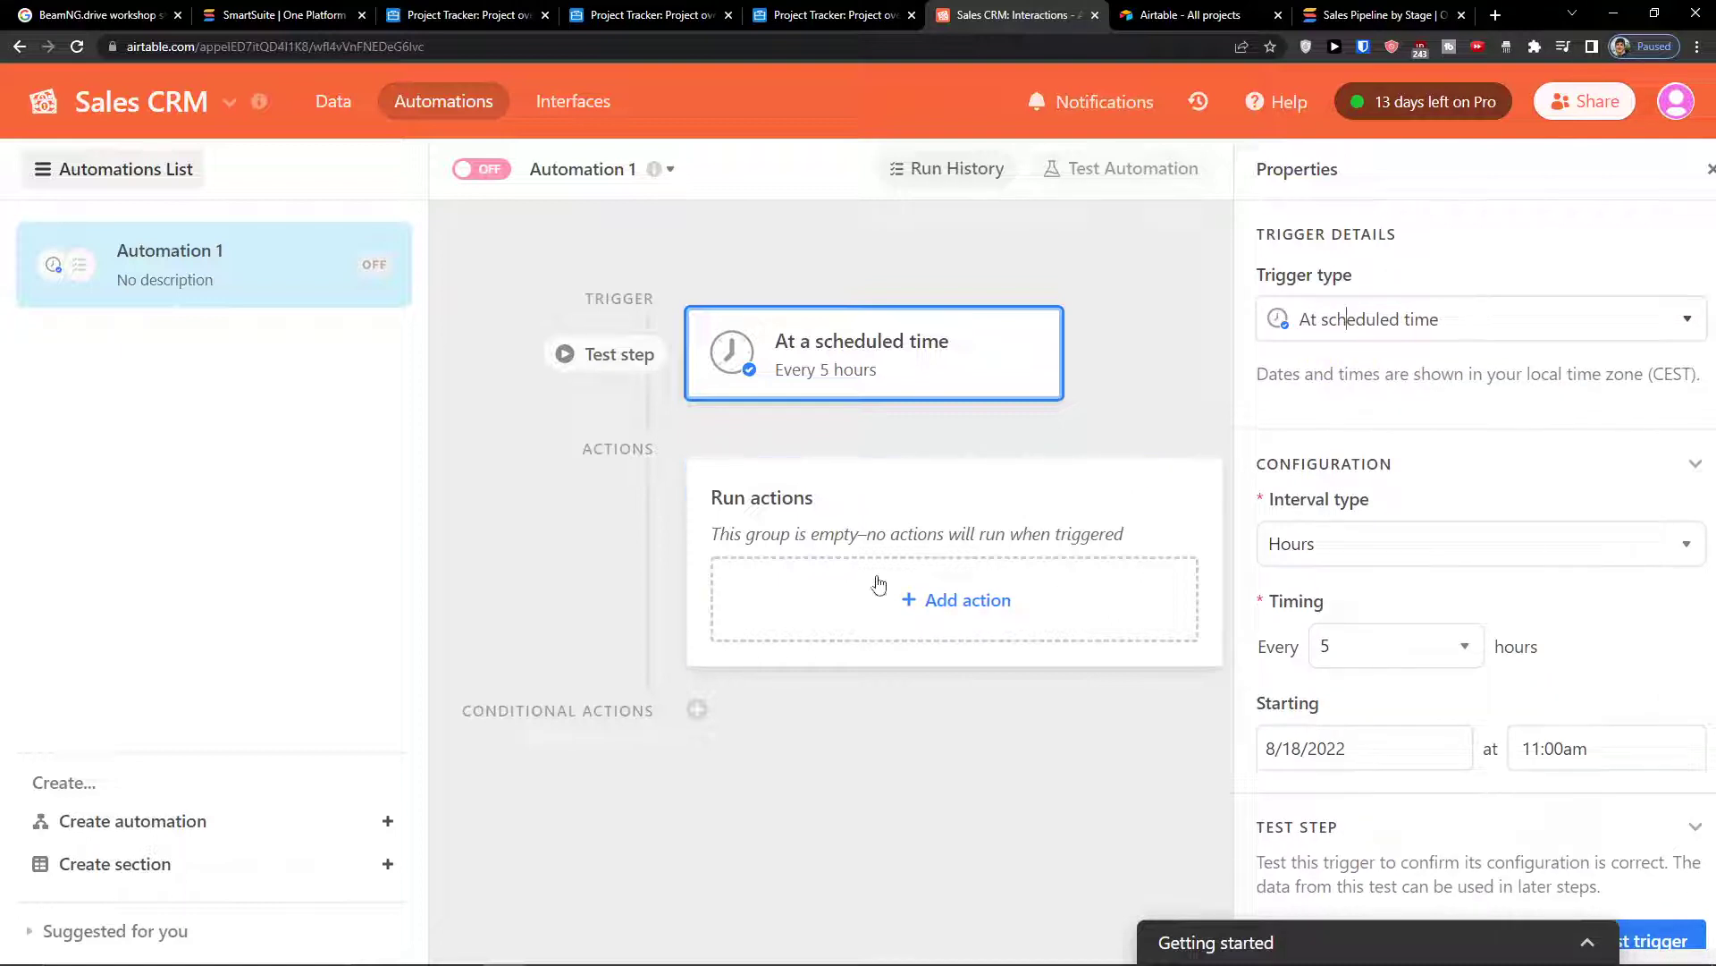
{"action": "left_click", "coordinate": [1478, 318]}
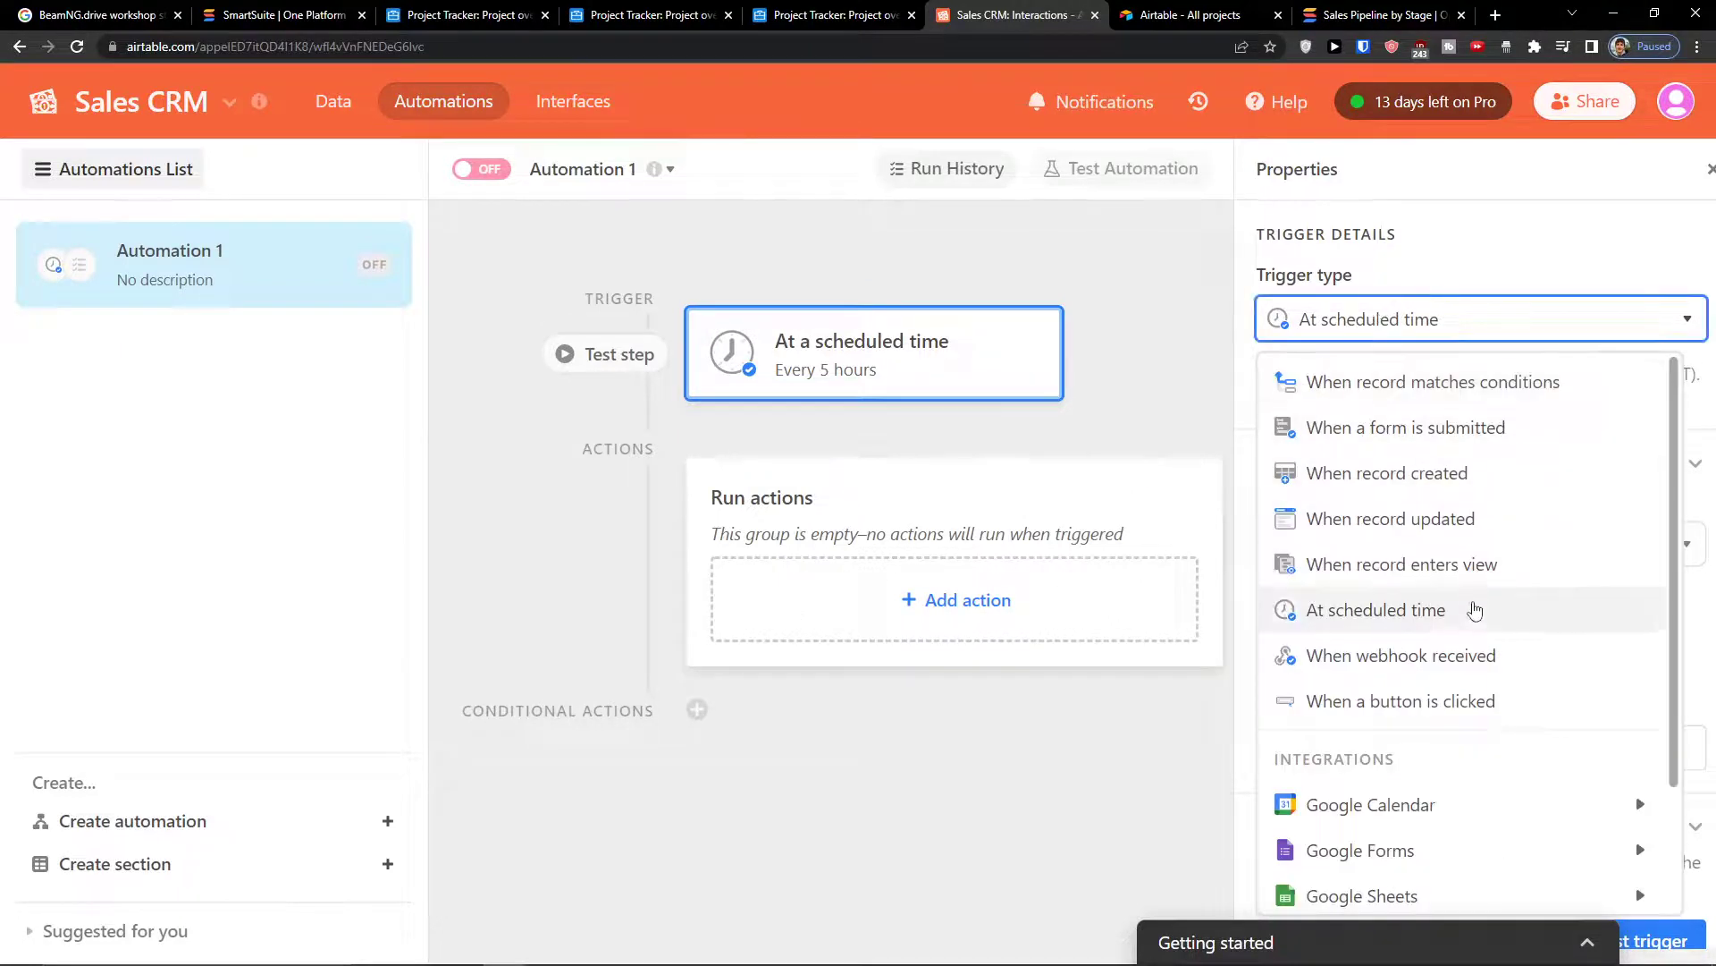
{"action": "scroll", "coordinate": [1469, 656], "scroll_direction": "down", "scroll_amount": 1}
{"action": "scroll", "coordinate": [1468, 655], "scroll_direction": "down", "scroll_amount": 1}
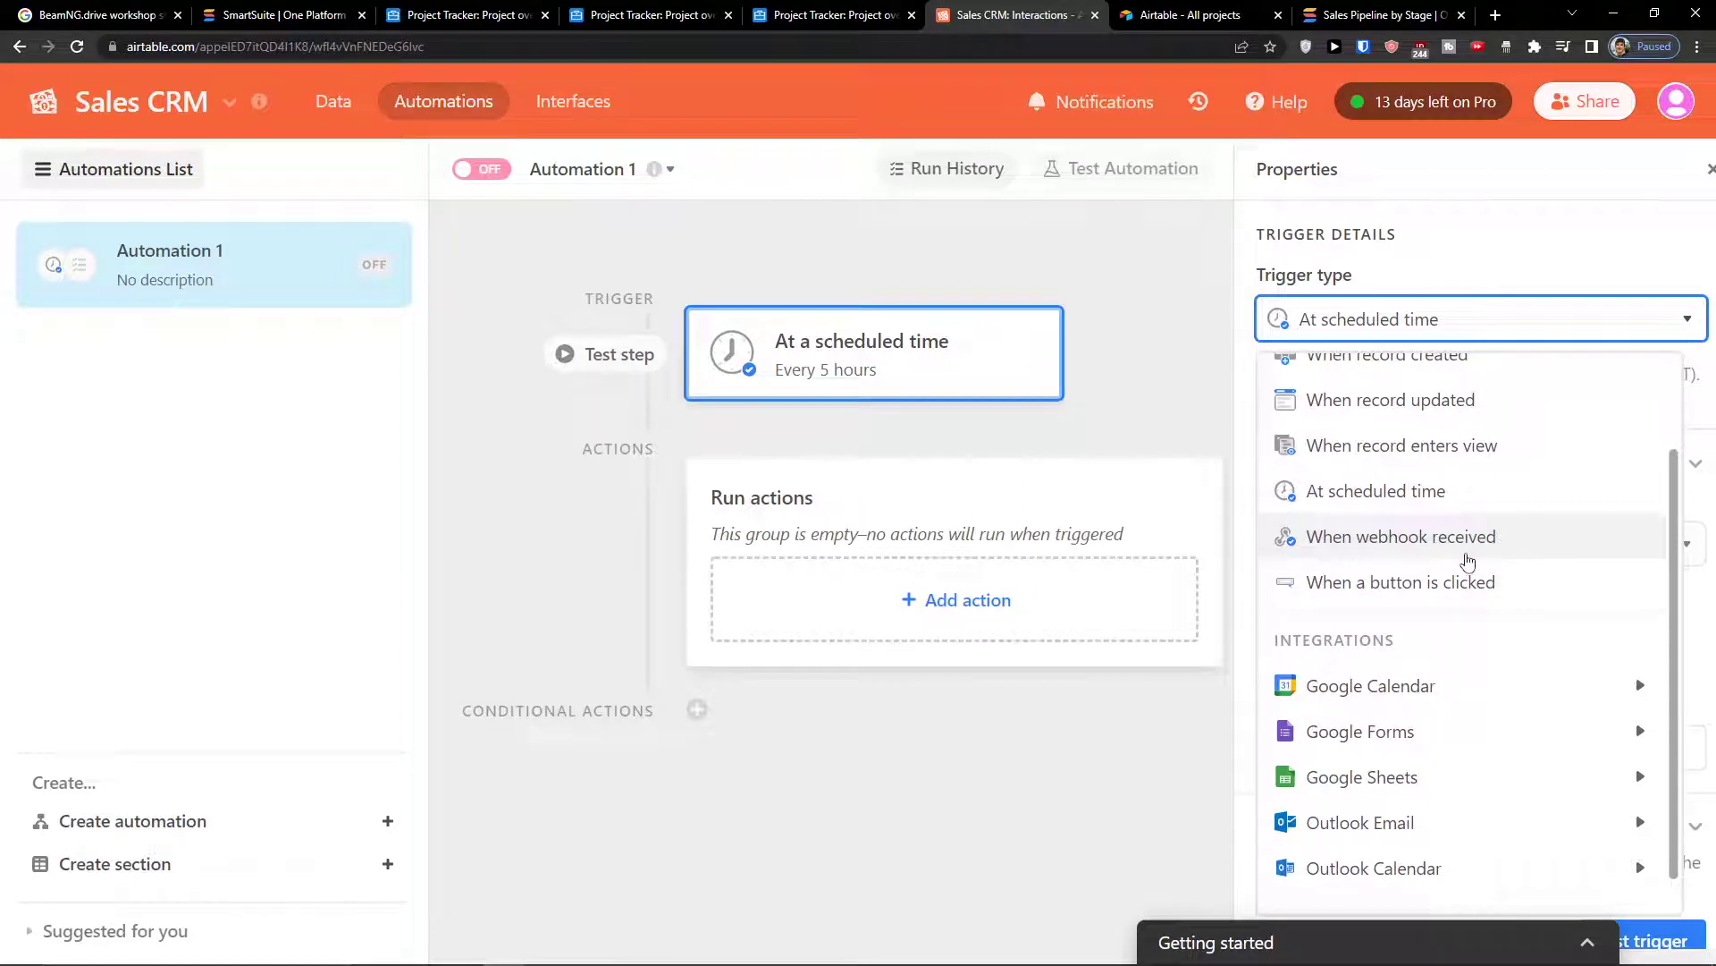
{"action": "left_click", "coordinate": [1450, 555]}
{"action": "left_click", "coordinate": [1444, 599]}
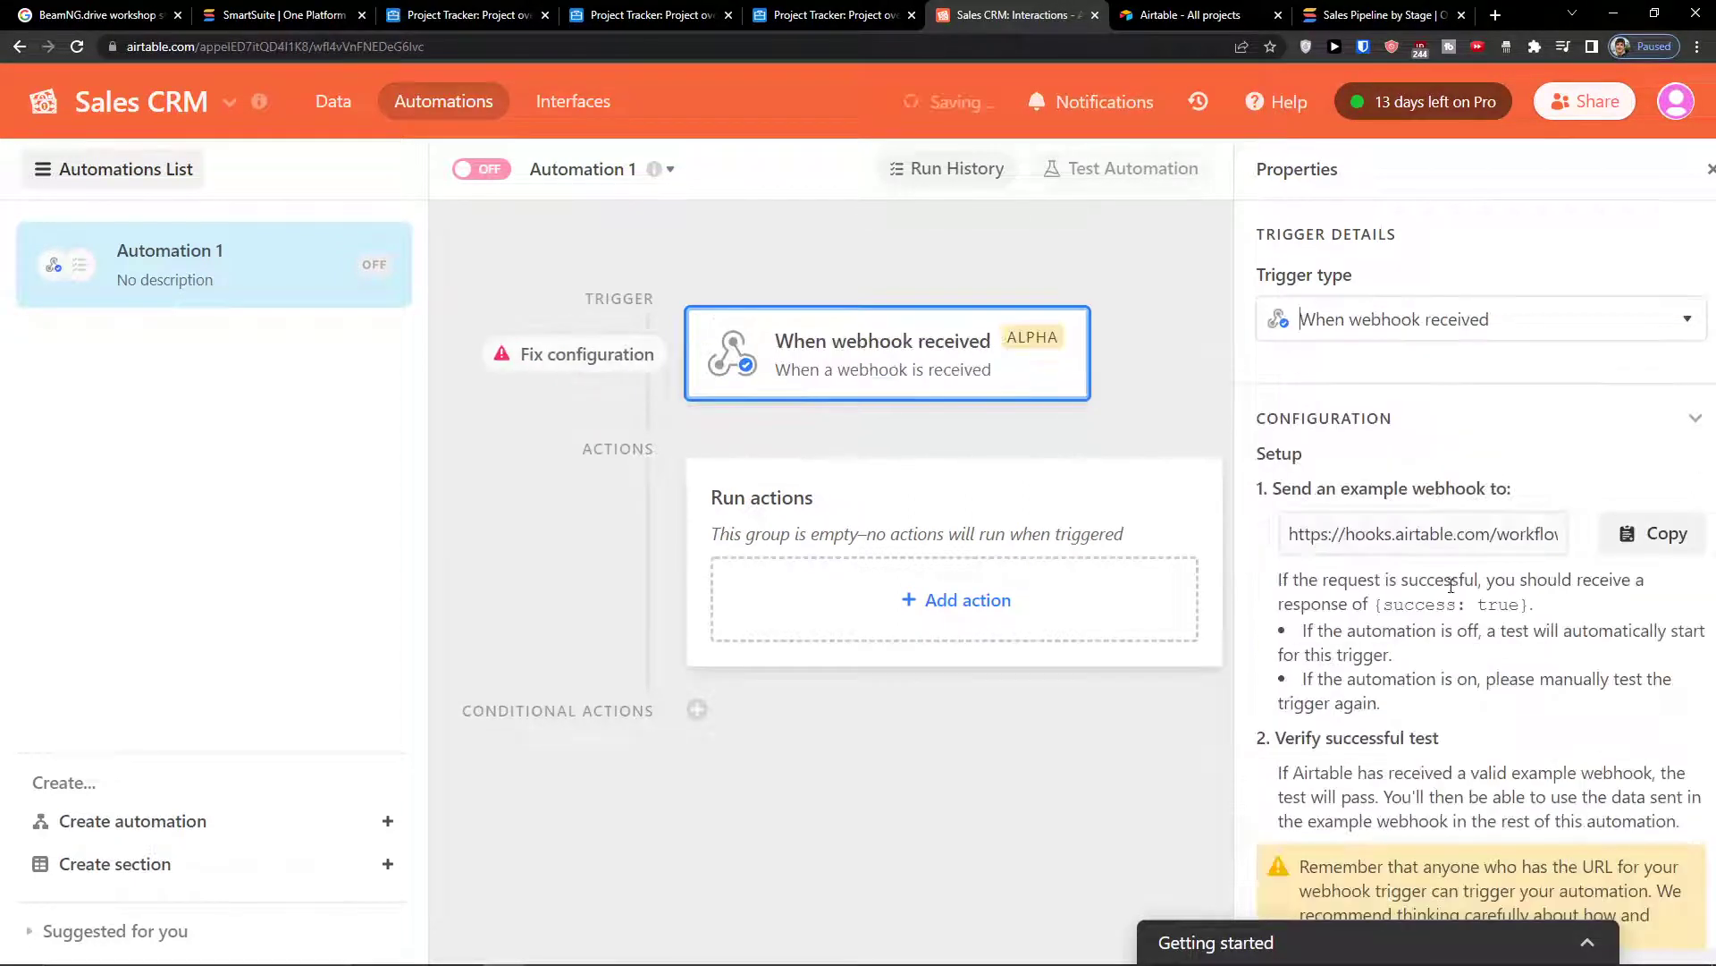
- Read the webhook trigger's setup instructions and copy its webhook URL
{"action": "scroll", "coordinate": [1343, 482], "scroll_direction": "down", "scroll_amount": 2}
{"action": "left_click_drag", "start_coordinate": [1348, 462], "coordinate": [1402, 502]}
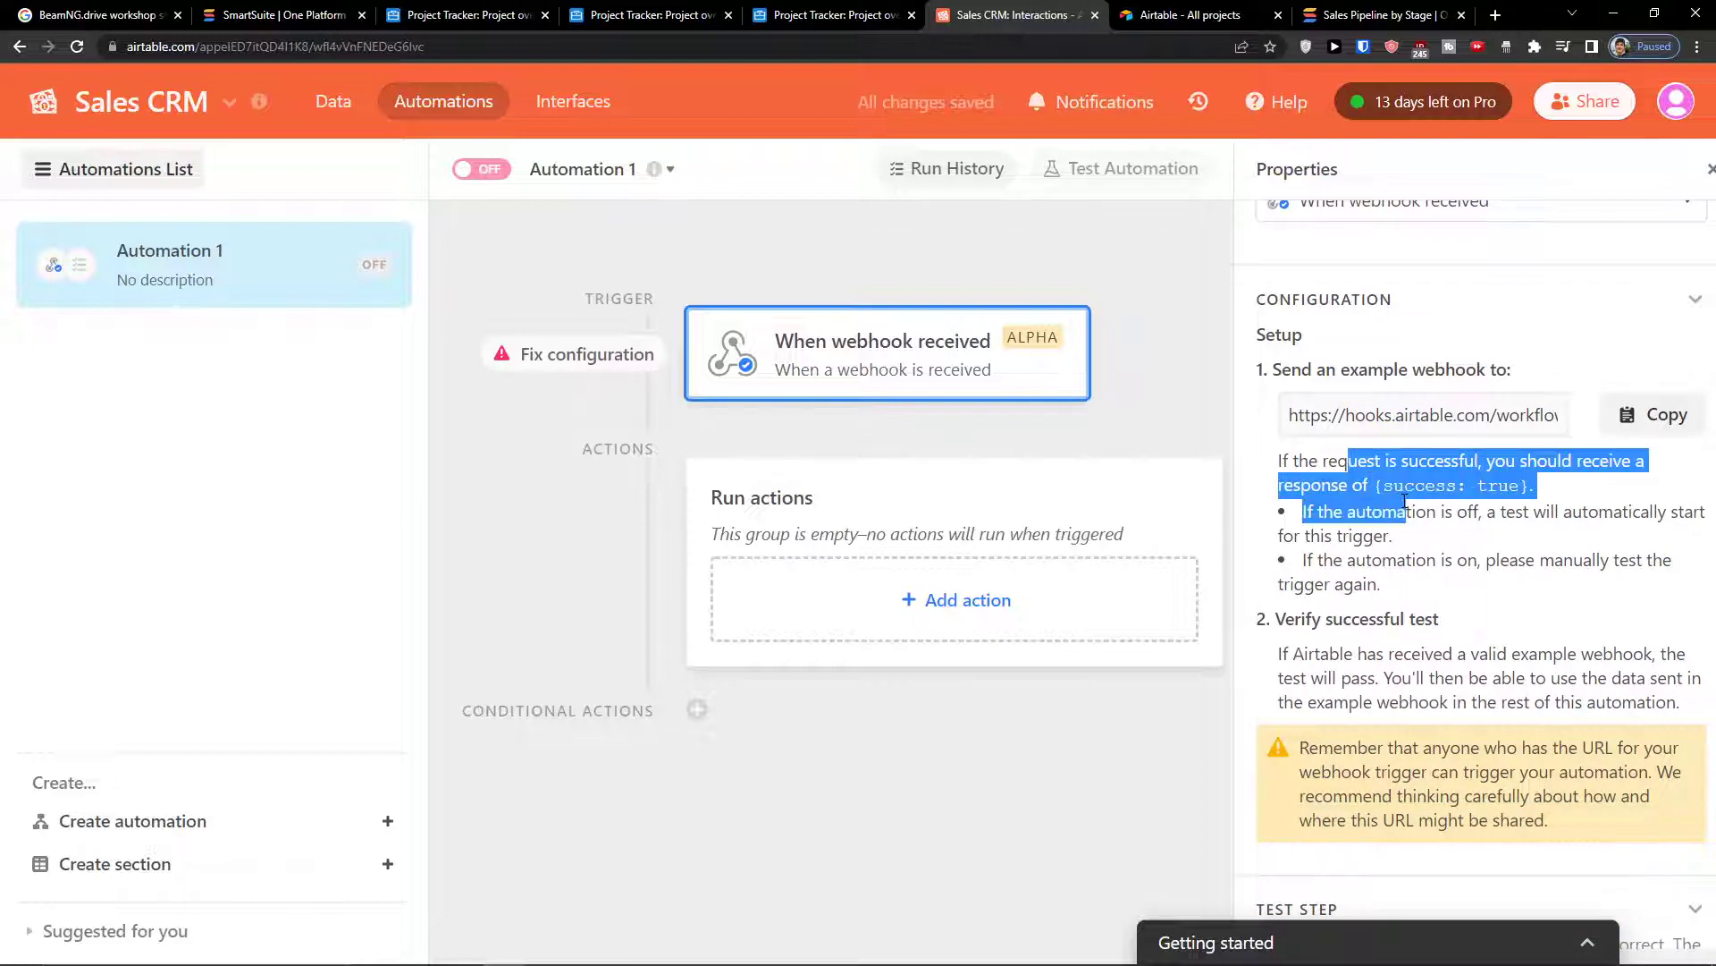
{"action": "scroll", "coordinate": [1305, 558], "scroll_direction": "down", "scroll_amount": 3}
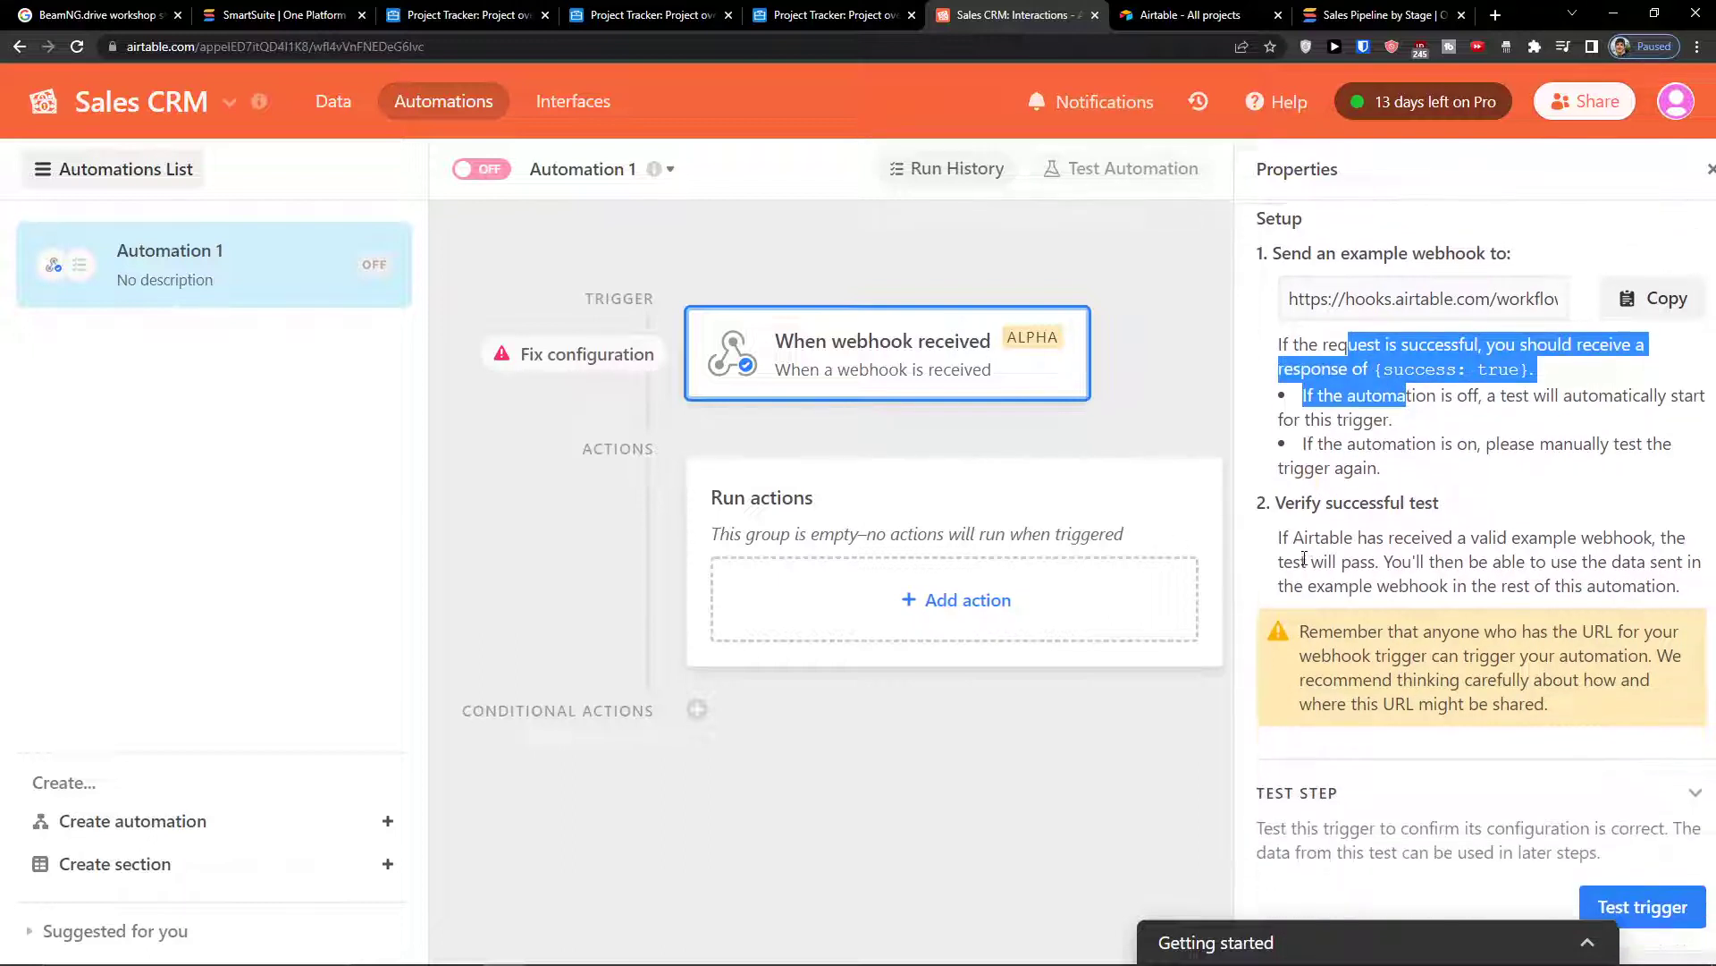
{"action": "scroll", "coordinate": [1306, 558], "scroll_direction": "up", "scroll_amount": 3}
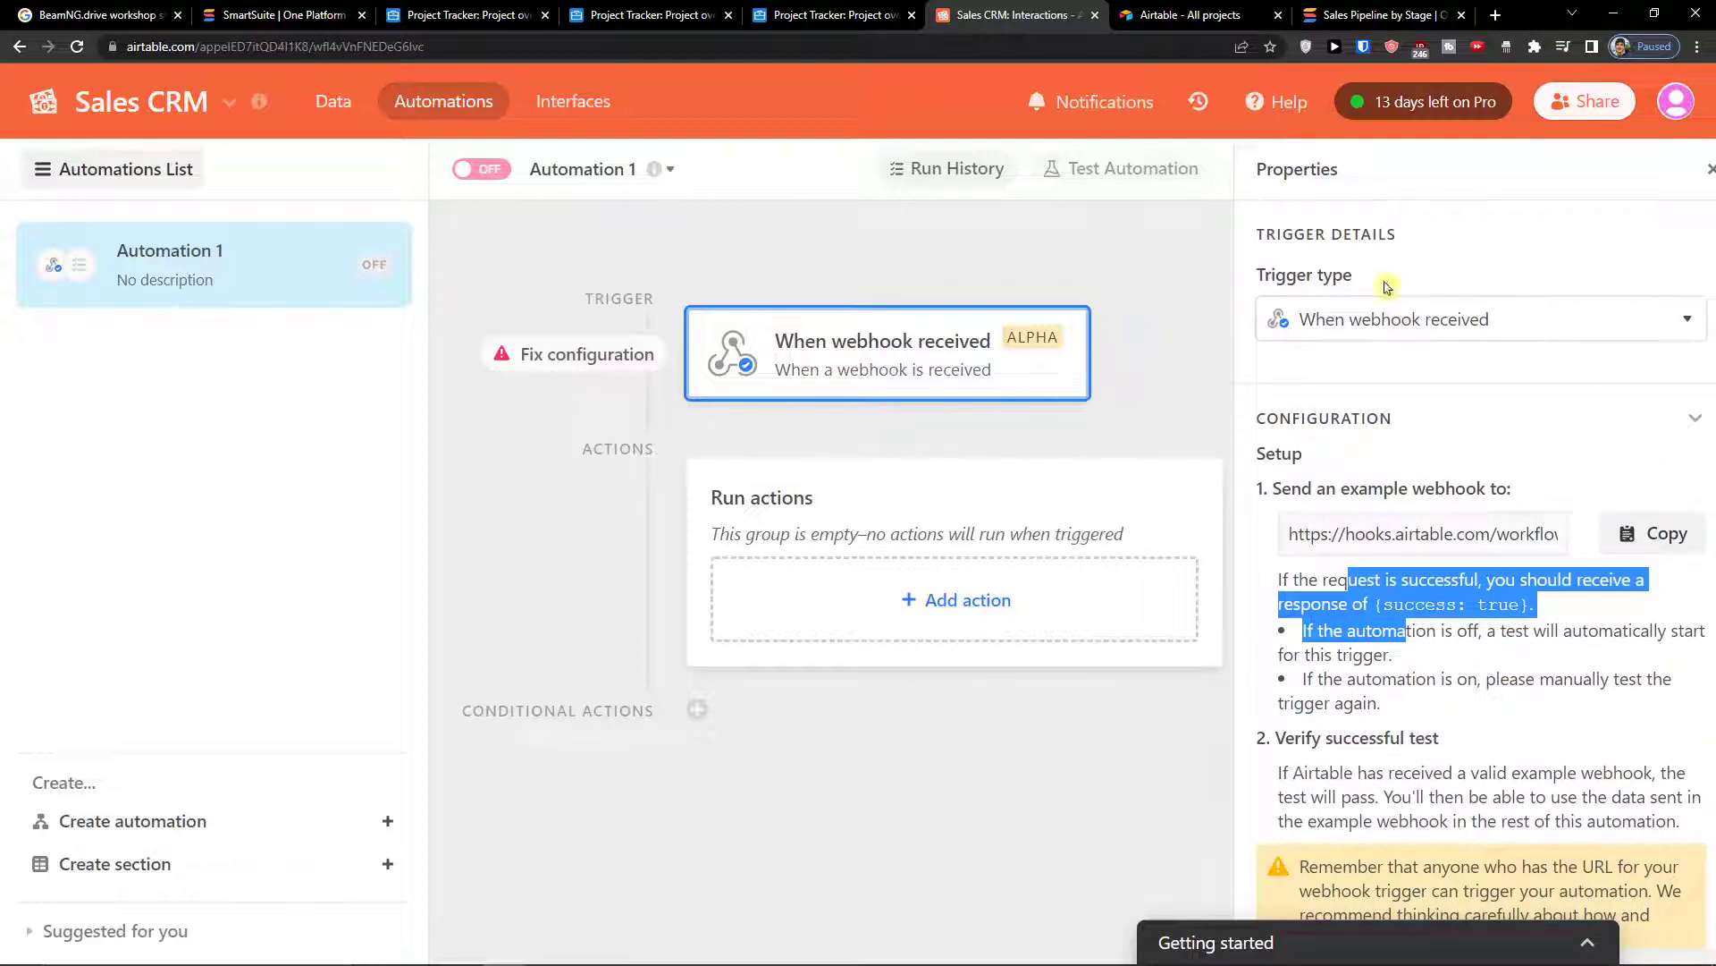
{"action": "left_click", "coordinate": [1419, 532]}
{"action": "left_click", "coordinate": [1601, 543]}
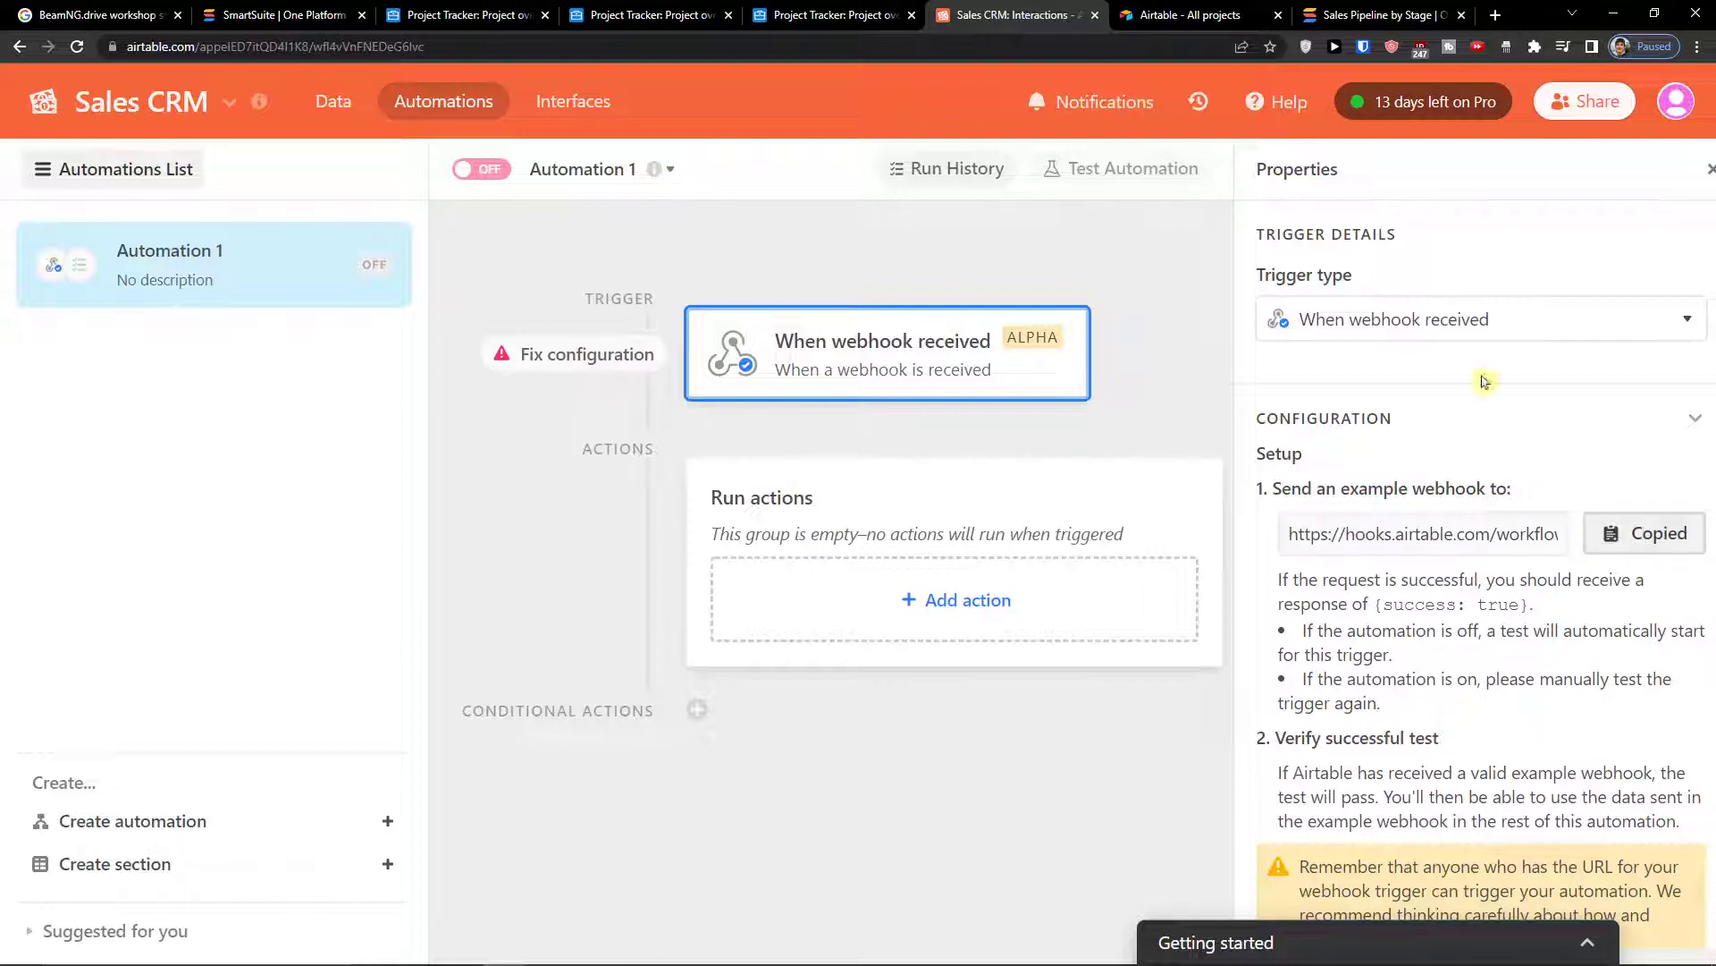
- Change the automation's trigger type to When a button is clicked and confirm the trigger change
{"action": "left_click", "coordinate": [1452, 319]}
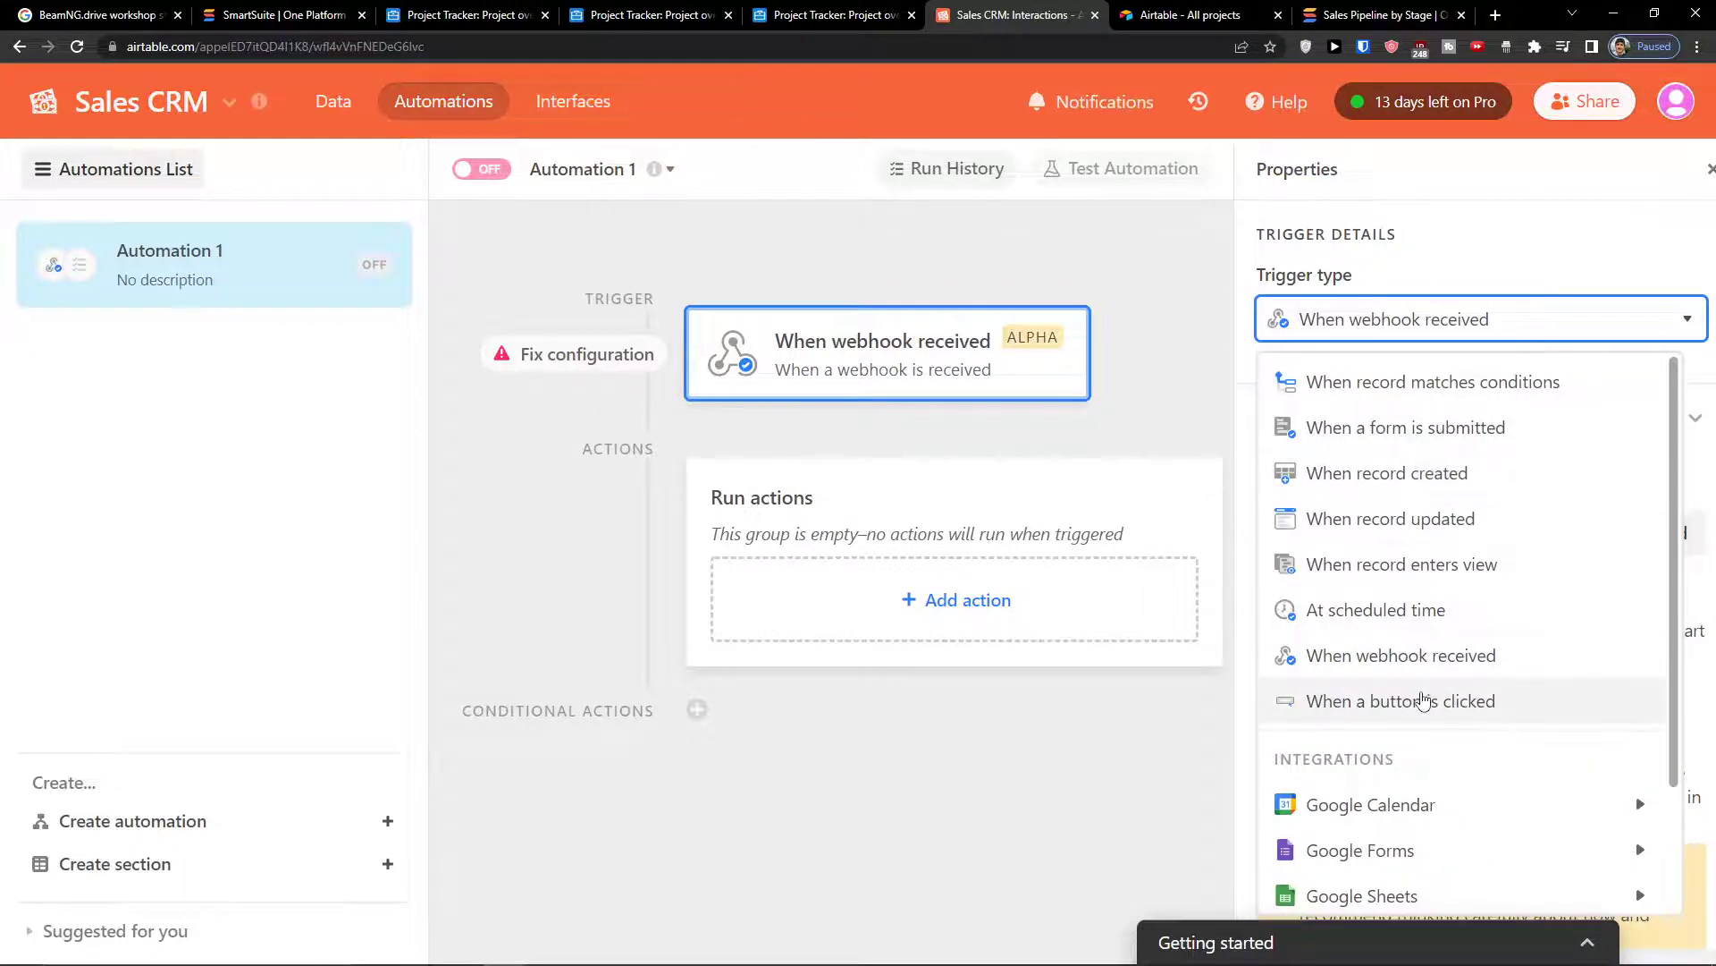
{"action": "left_click", "coordinate": [1423, 701]}
{"action": "left_click", "coordinate": [1435, 597]}
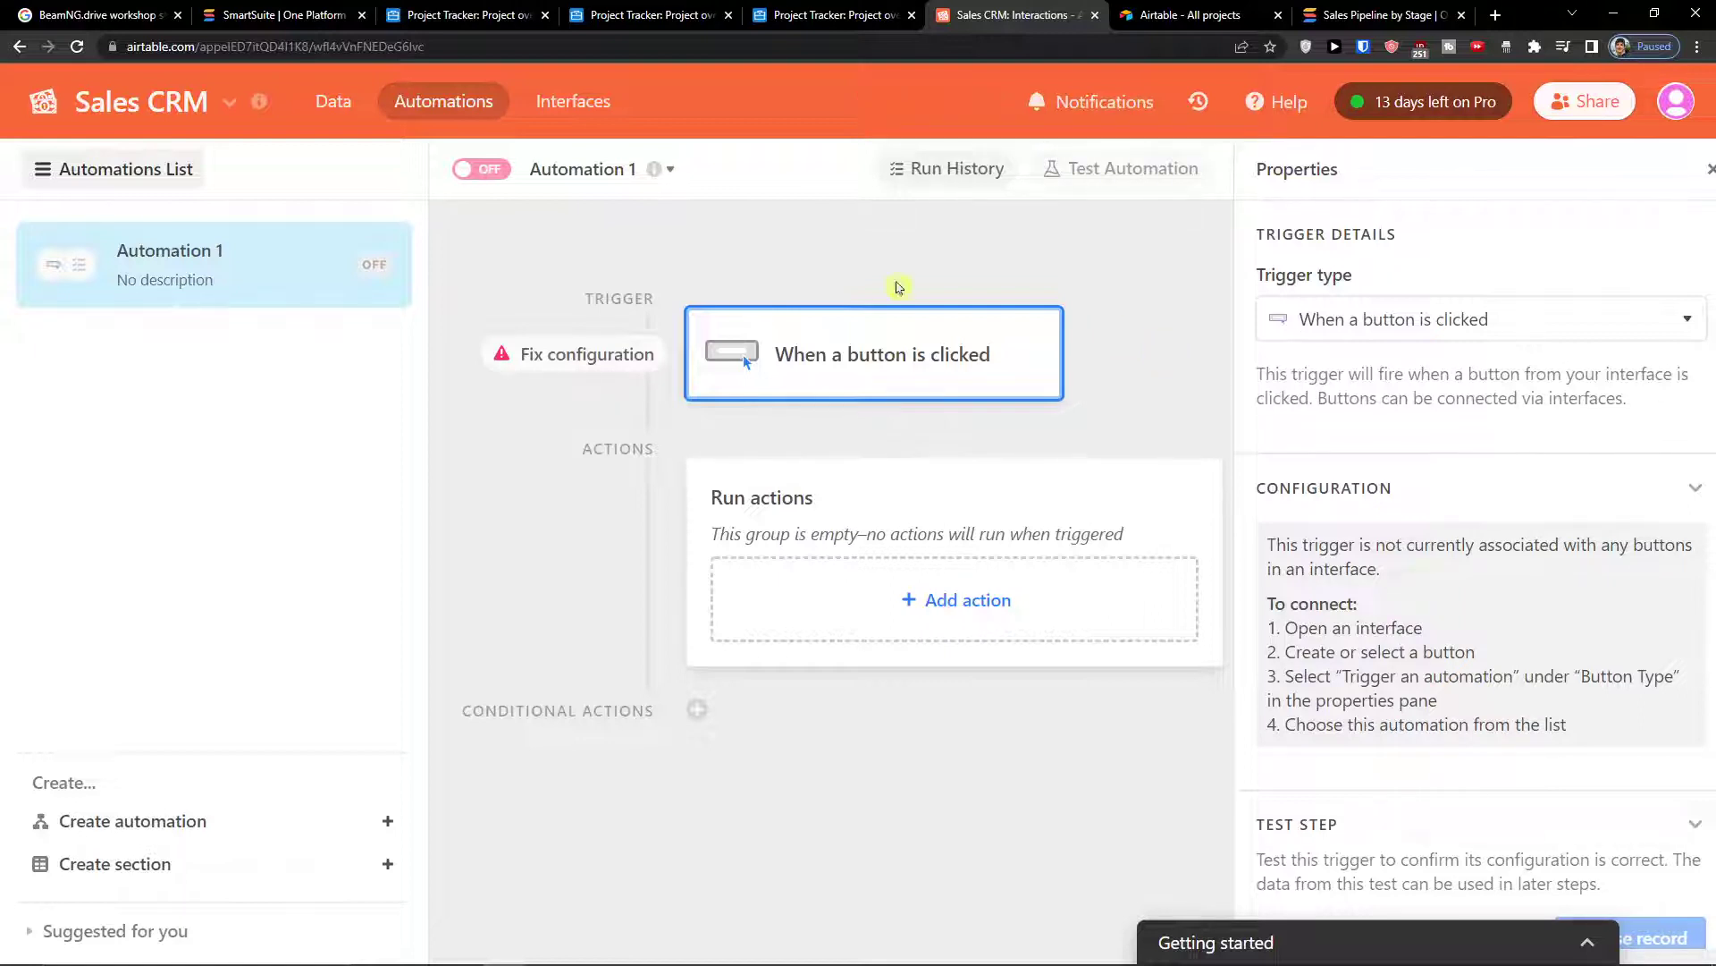
- Open the Calls & meetings view of the Interactions table, with the Getting started guide collapsed
{"action": "left_click", "coordinate": [335, 103]}
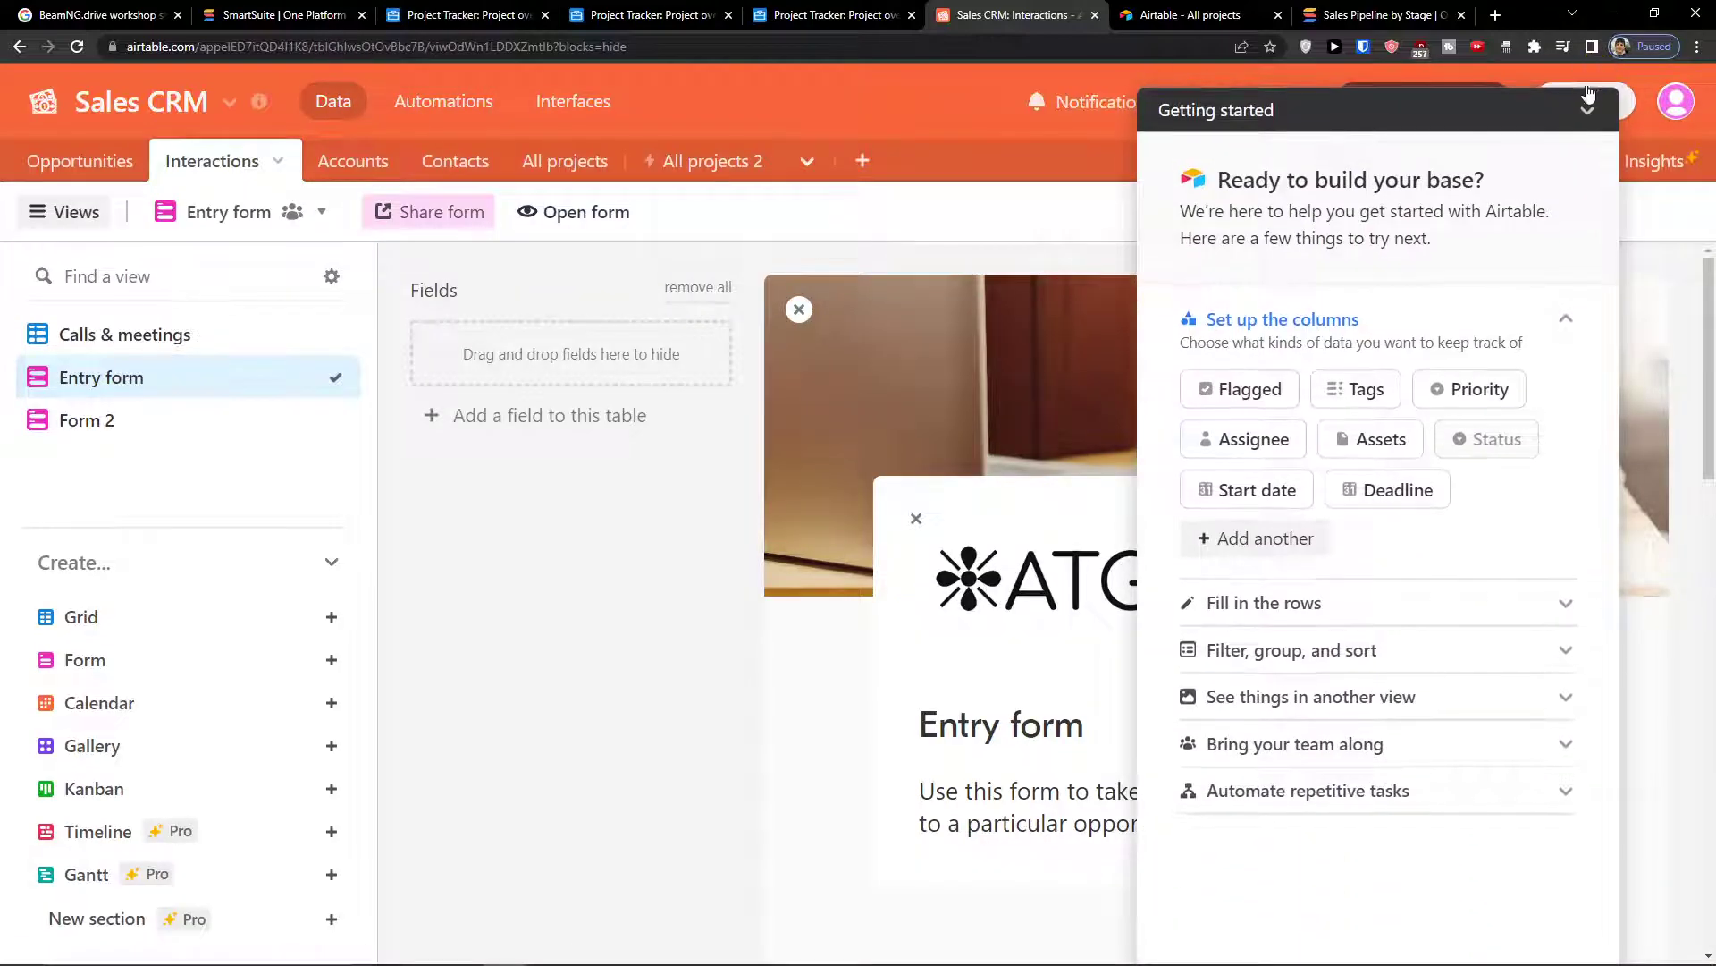
{"action": "left_click", "coordinate": [1588, 98]}
{"action": "left_click", "coordinate": [234, 333]}
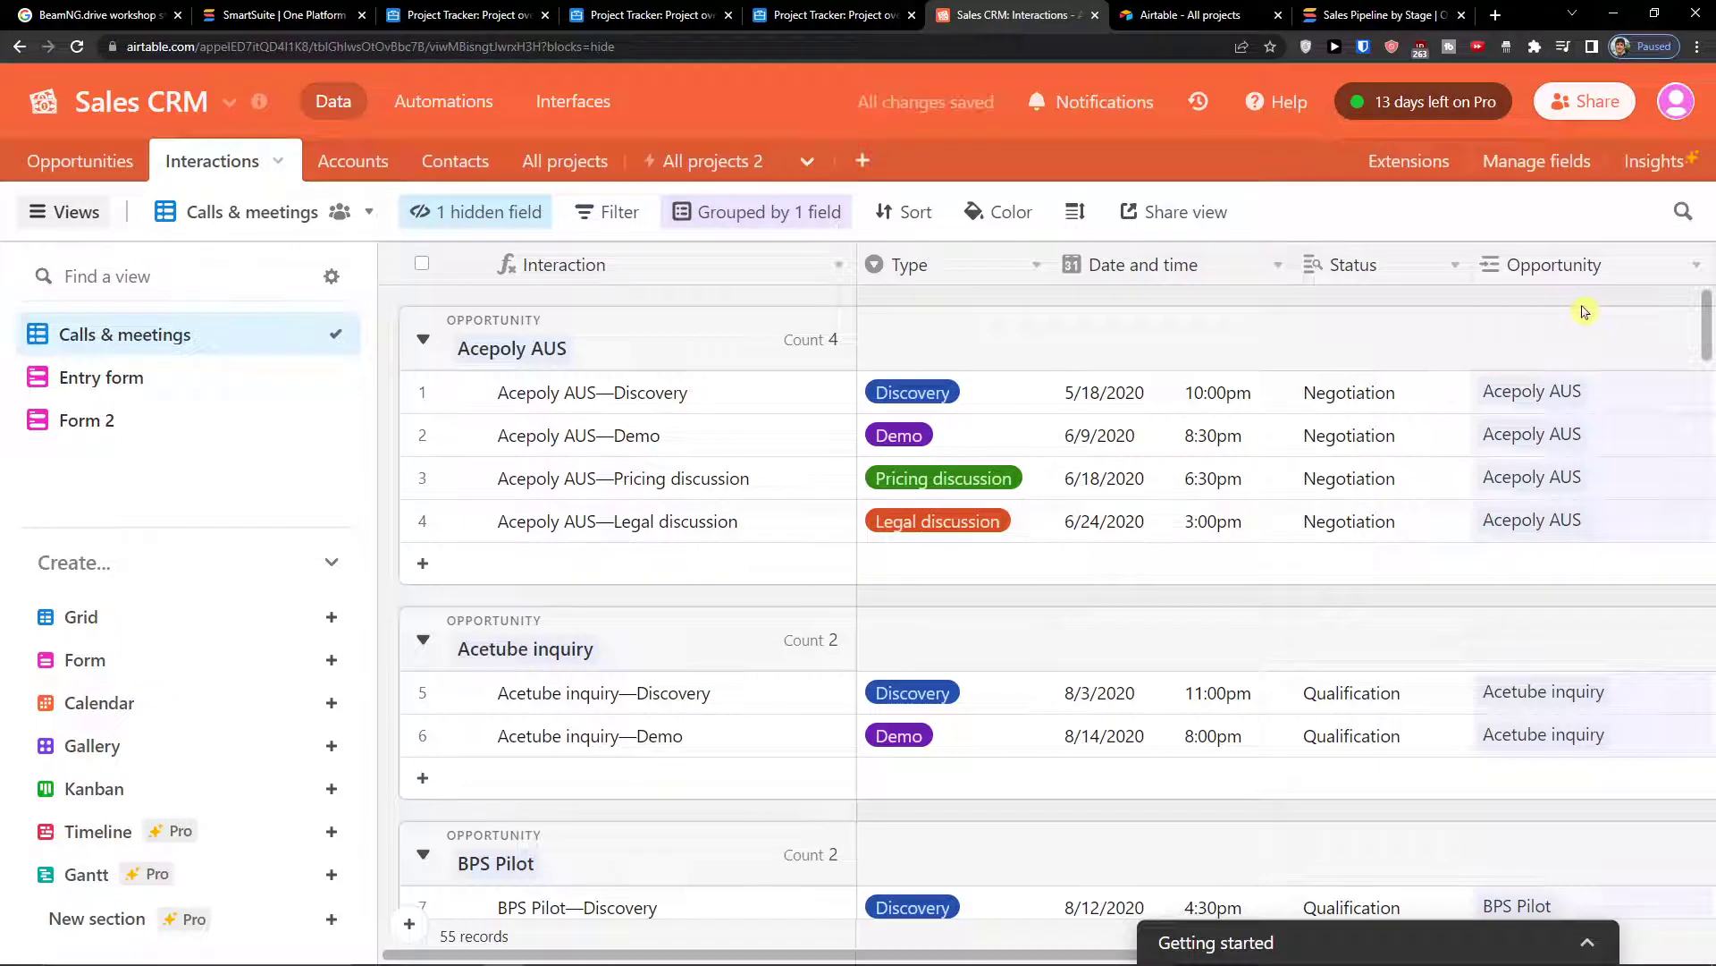
{"action": "left_click_drag", "start_coordinate": [1027, 950], "coordinate": [1366, 950]}
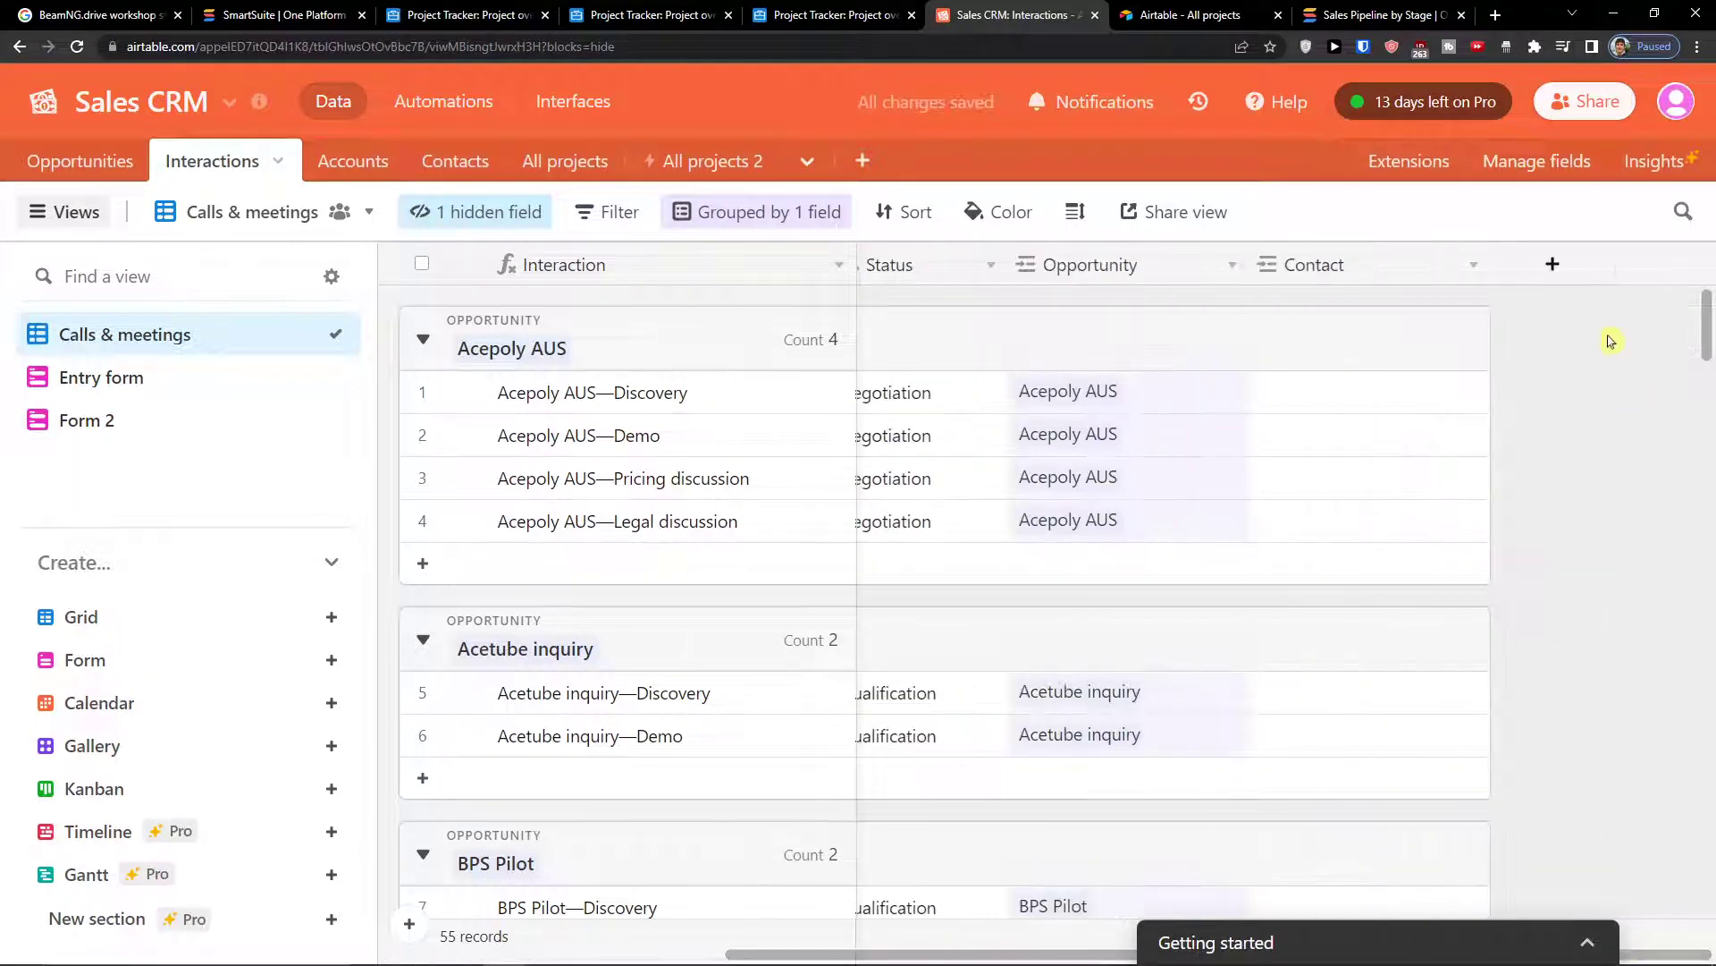
- Start adding a new field of type Button to the Interactions table
{"action": "left_click", "coordinate": [1553, 264]}
{"action": "scroll", "coordinate": [1341, 457], "scroll_direction": "down", "scroll_amount": 5}
{"action": "scroll", "coordinate": [1341, 456], "scroll_direction": "down", "scroll_amount": 8}
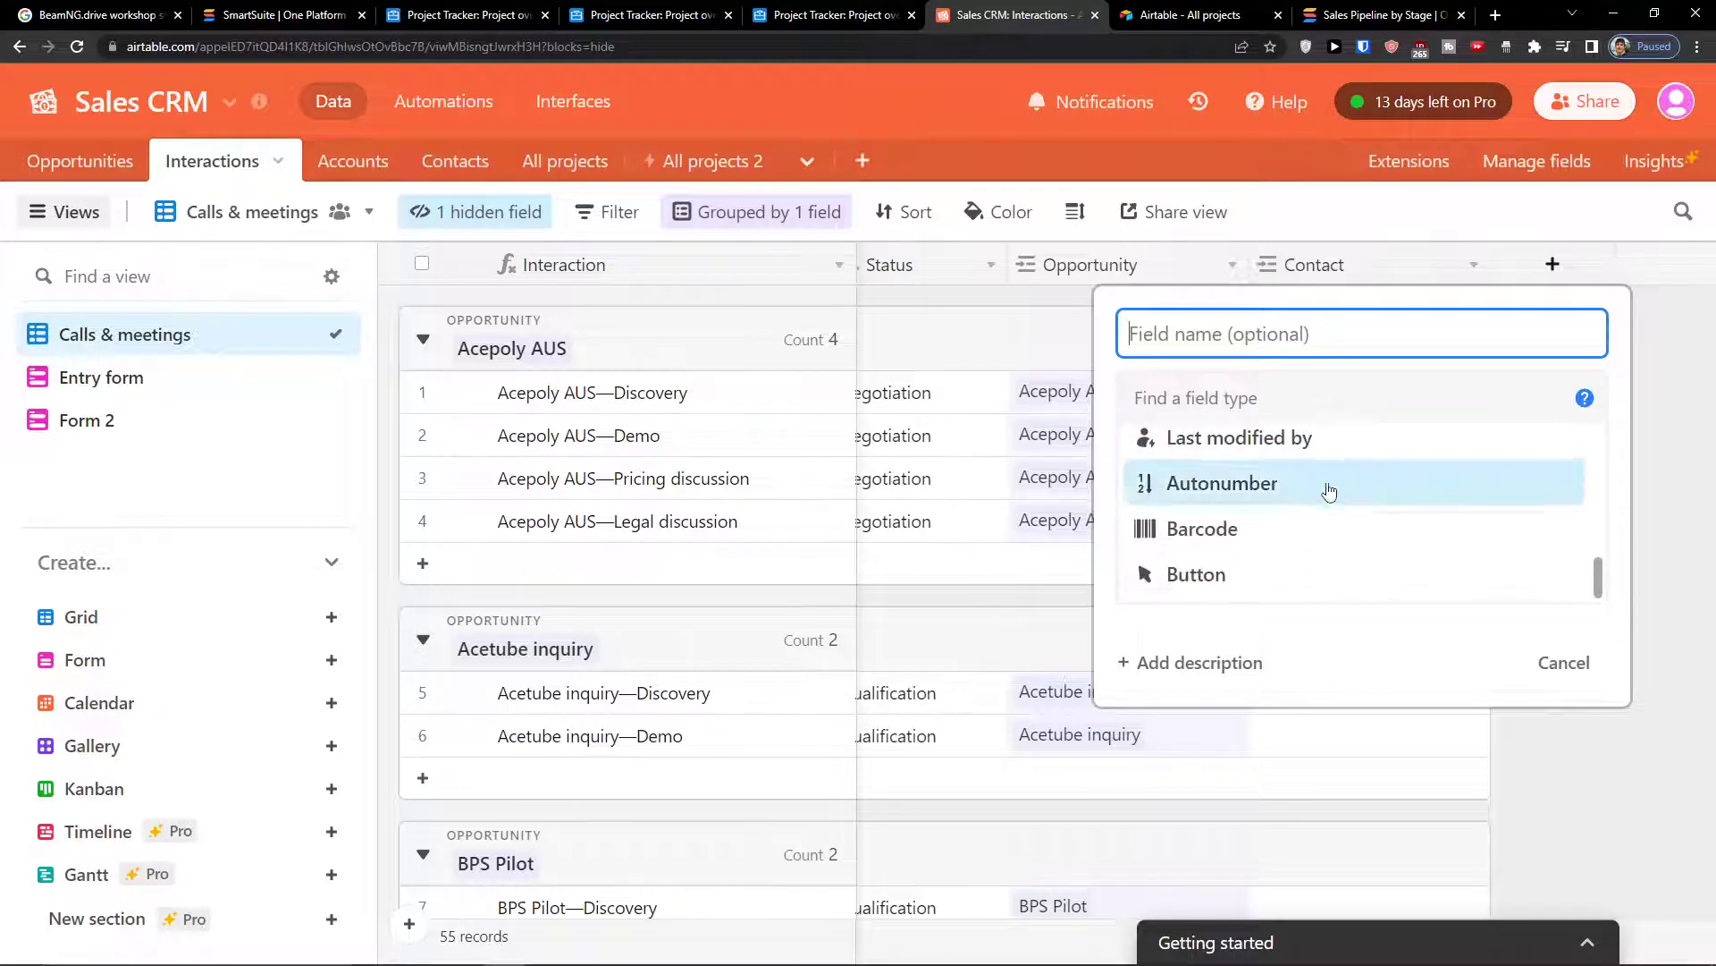
{"action": "left_click", "coordinate": [1306, 574]}
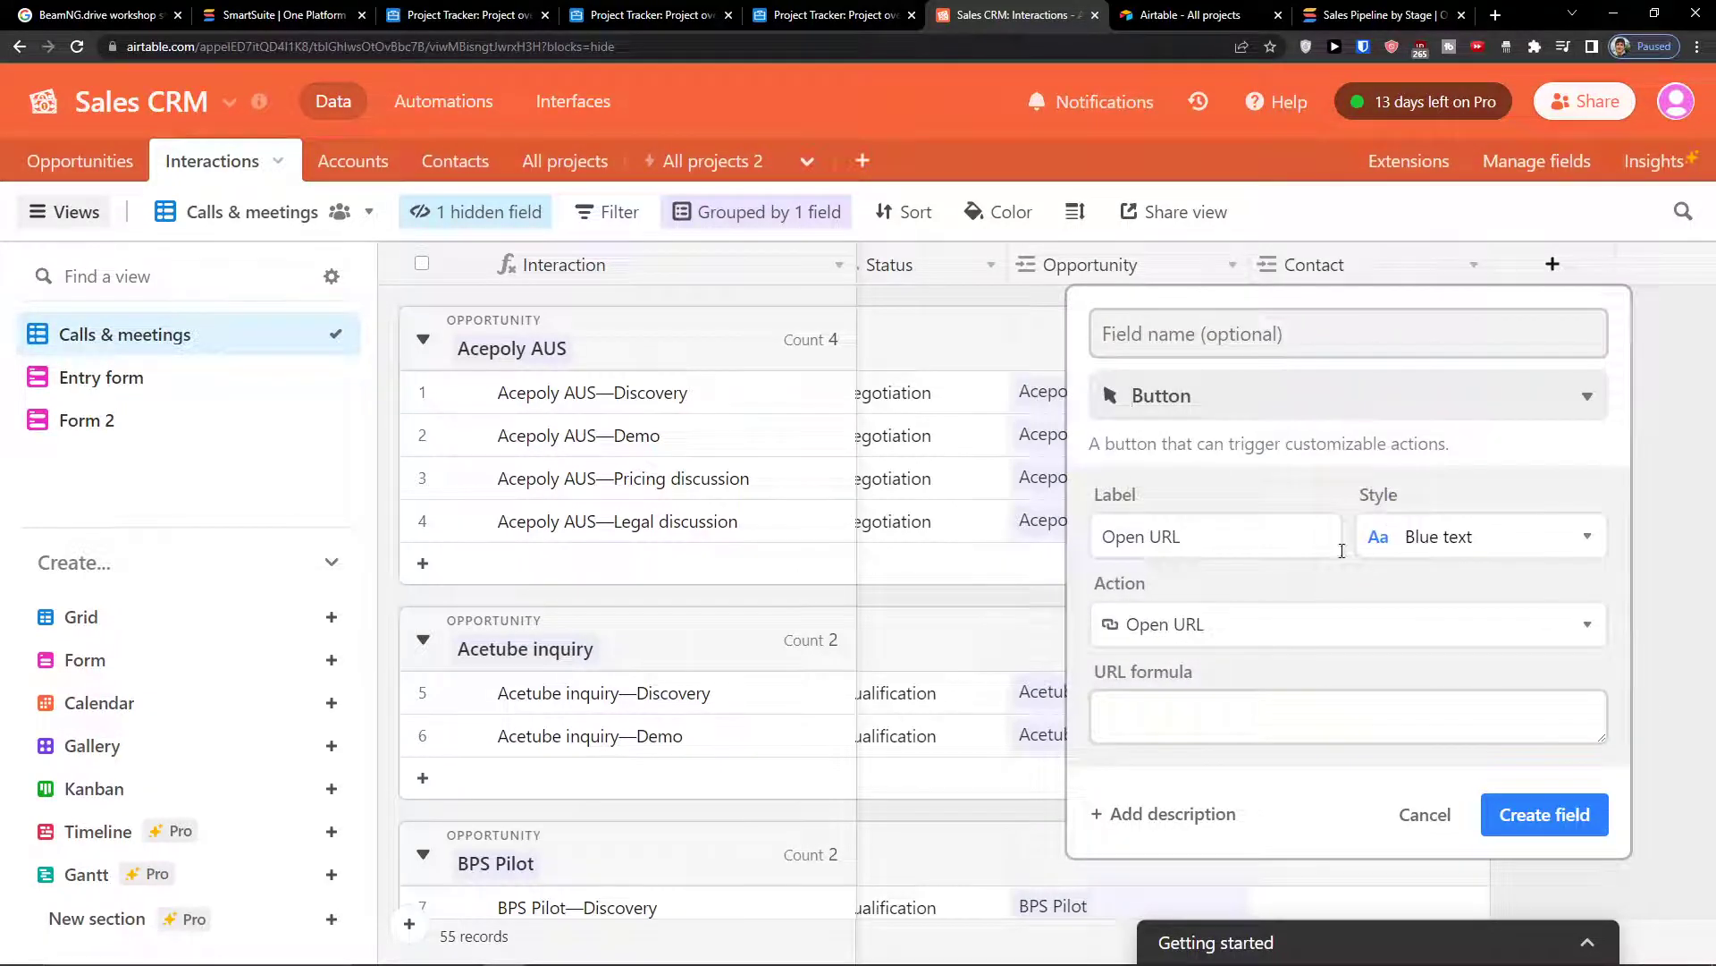
- Review the actions available for the button field, keep Open URL, and try to create the field
{"action": "left_click", "coordinate": [1279, 622]}
{"action": "left_click", "coordinate": [1279, 621]}
{"action": "left_click", "coordinate": [1278, 621]}
{"action": "scroll", "coordinate": [1267, 433], "scroll_direction": "down", "scroll_amount": 1}
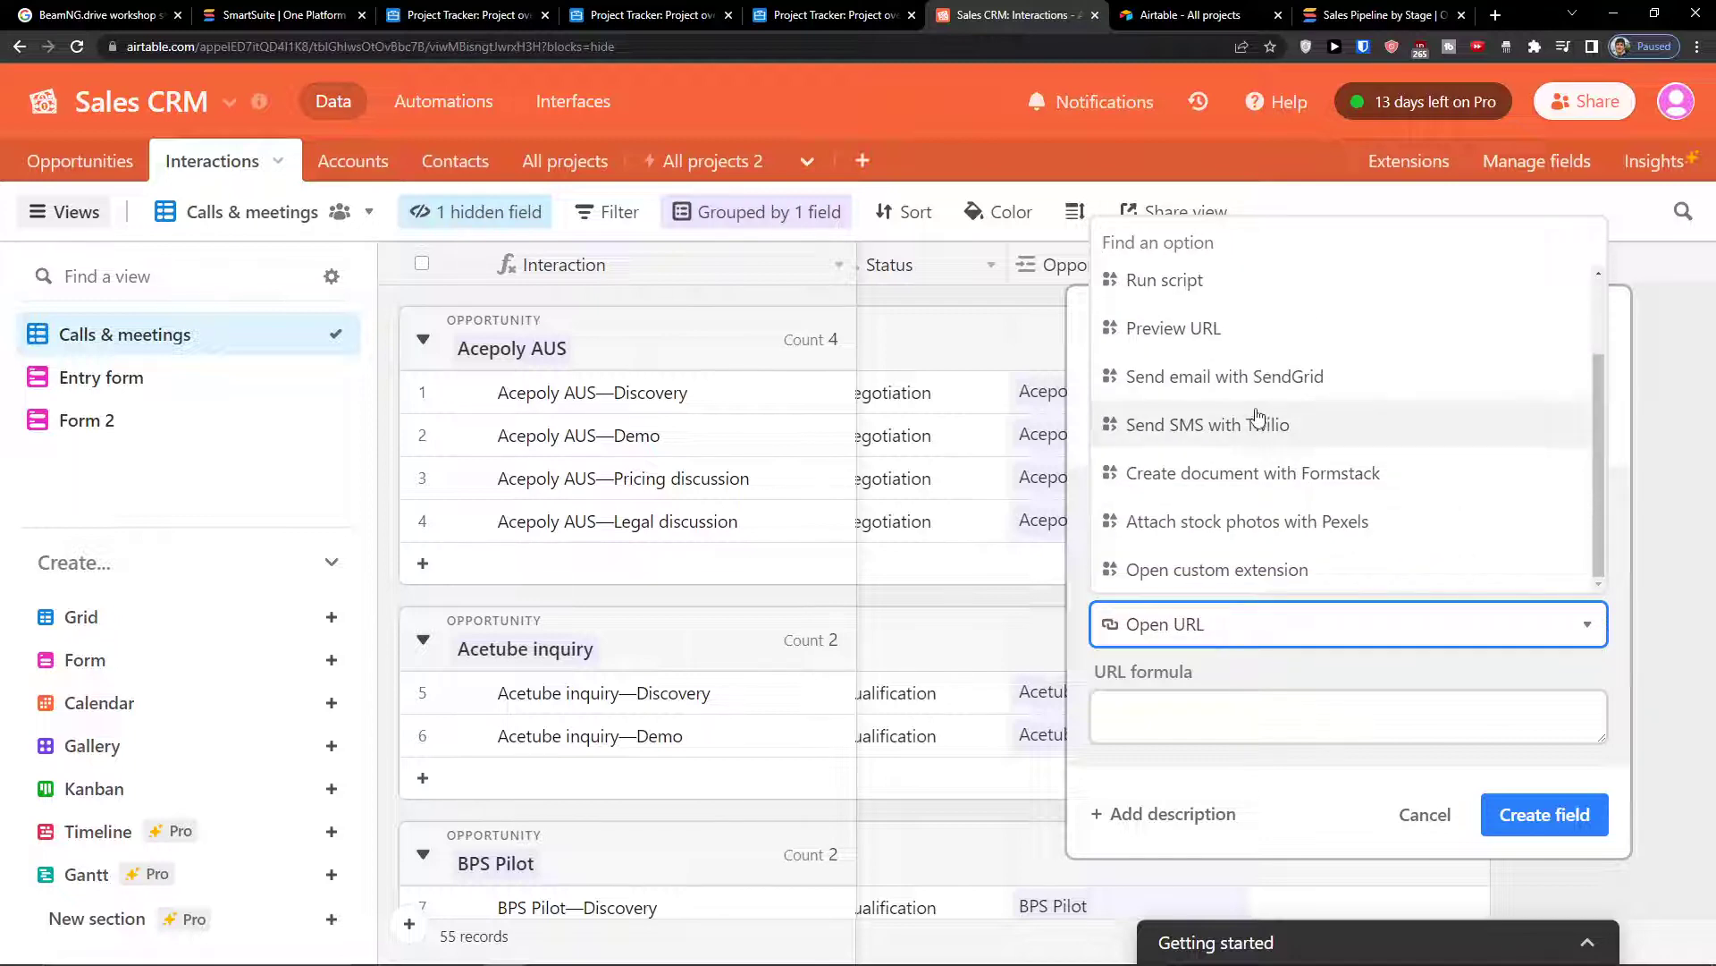
{"action": "scroll", "coordinate": [1328, 550], "scroll_direction": "up", "scroll_amount": 1}
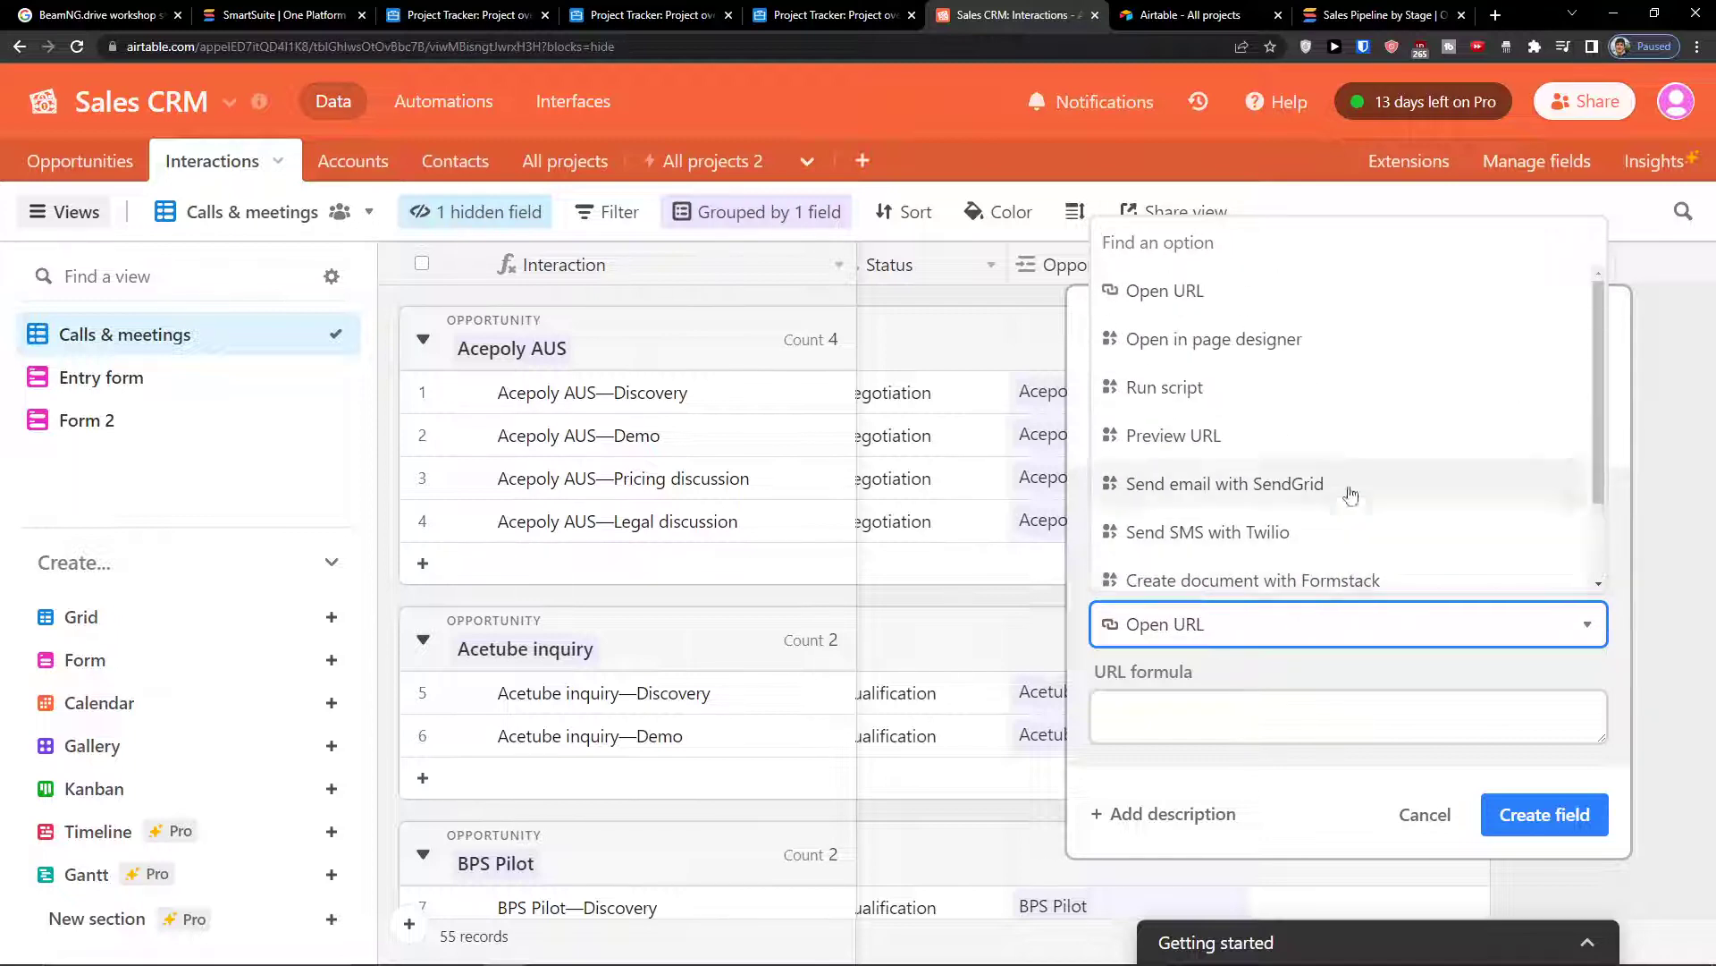
{"action": "left_click", "coordinate": [1360, 648]}
{"action": "left_click", "coordinate": [1530, 814]}
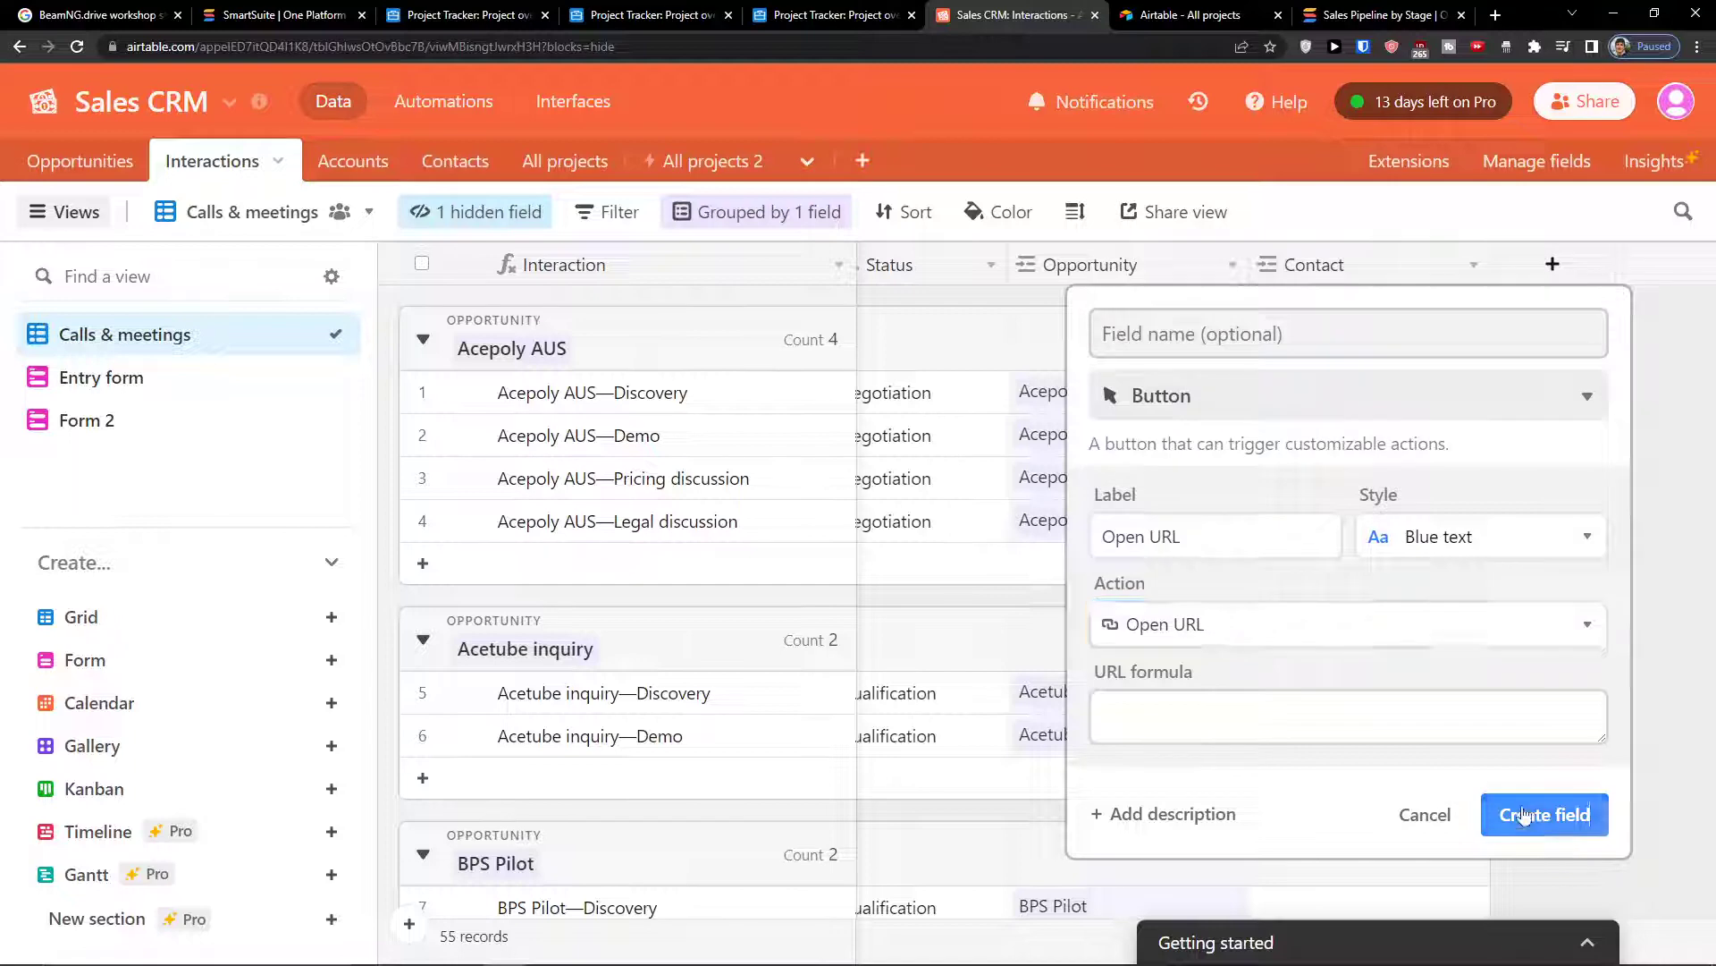
{"action": "left_click", "coordinate": [1326, 771]}
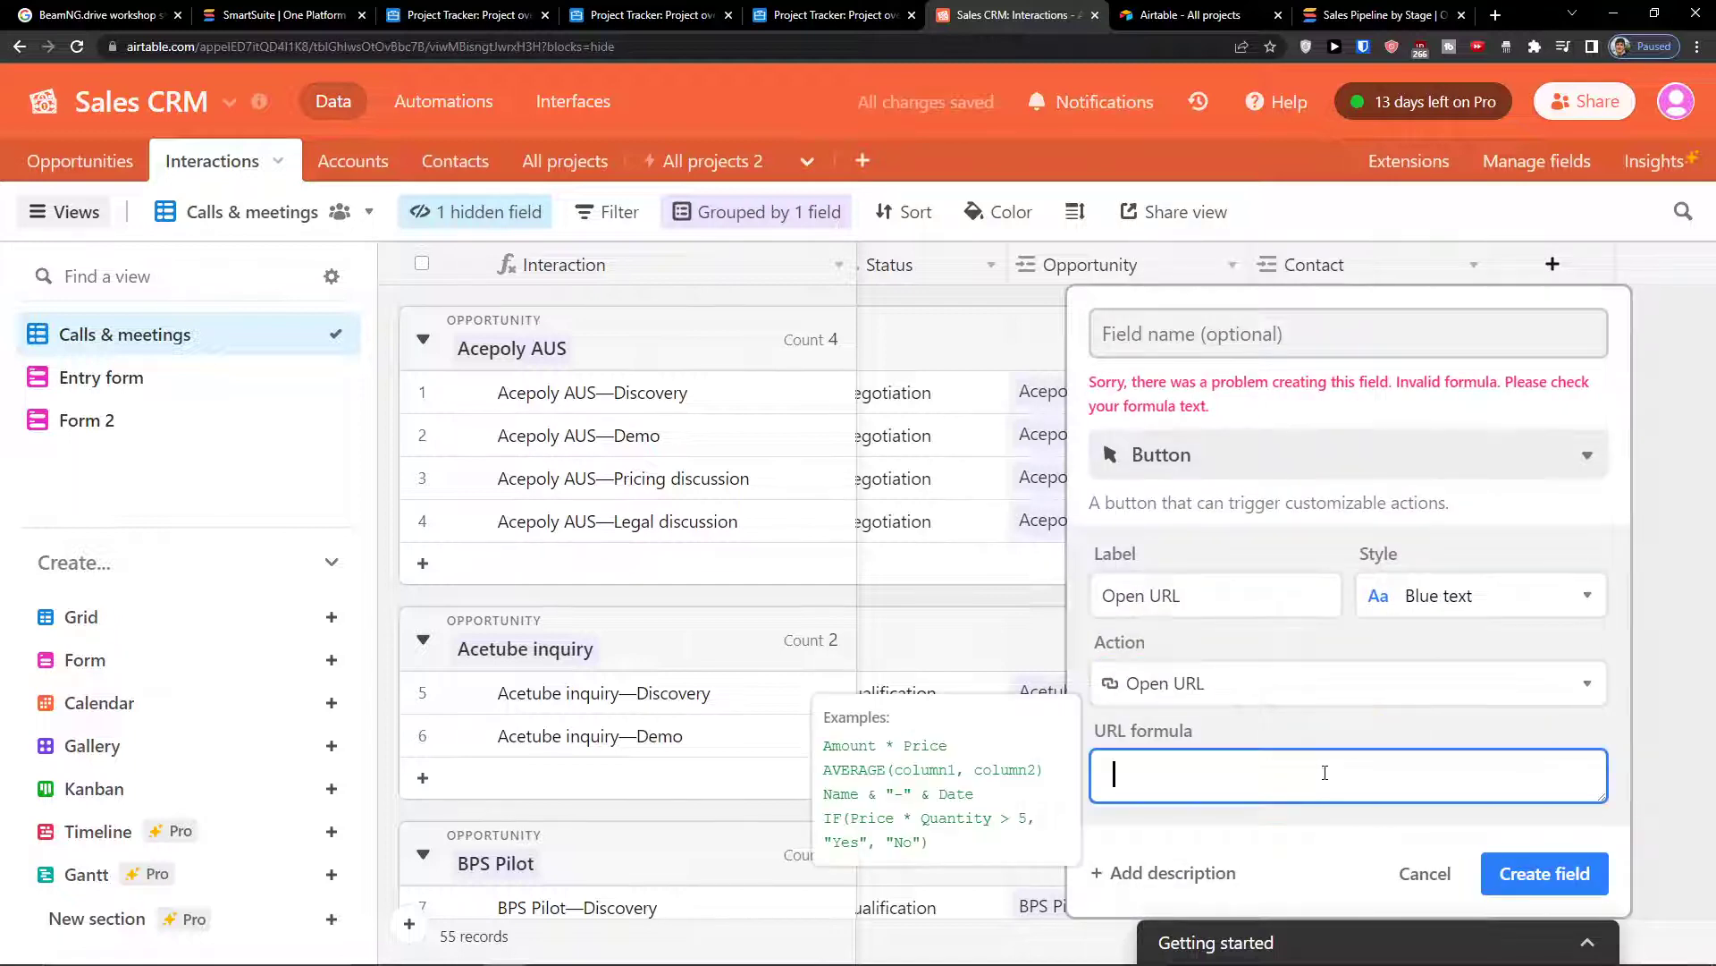
{"action": "left_click", "coordinate": [1185, 703]}
{"action": "left_click", "coordinate": [1185, 702]}
{"action": "left_click", "coordinate": [1169, 751]}
{"action": "type", "text": "www.z"}
{"action": "key", "text": "BackSpace"}
{"action": "key", "text": "BackSpace"}
{"action": "type", "text": "youtu"}
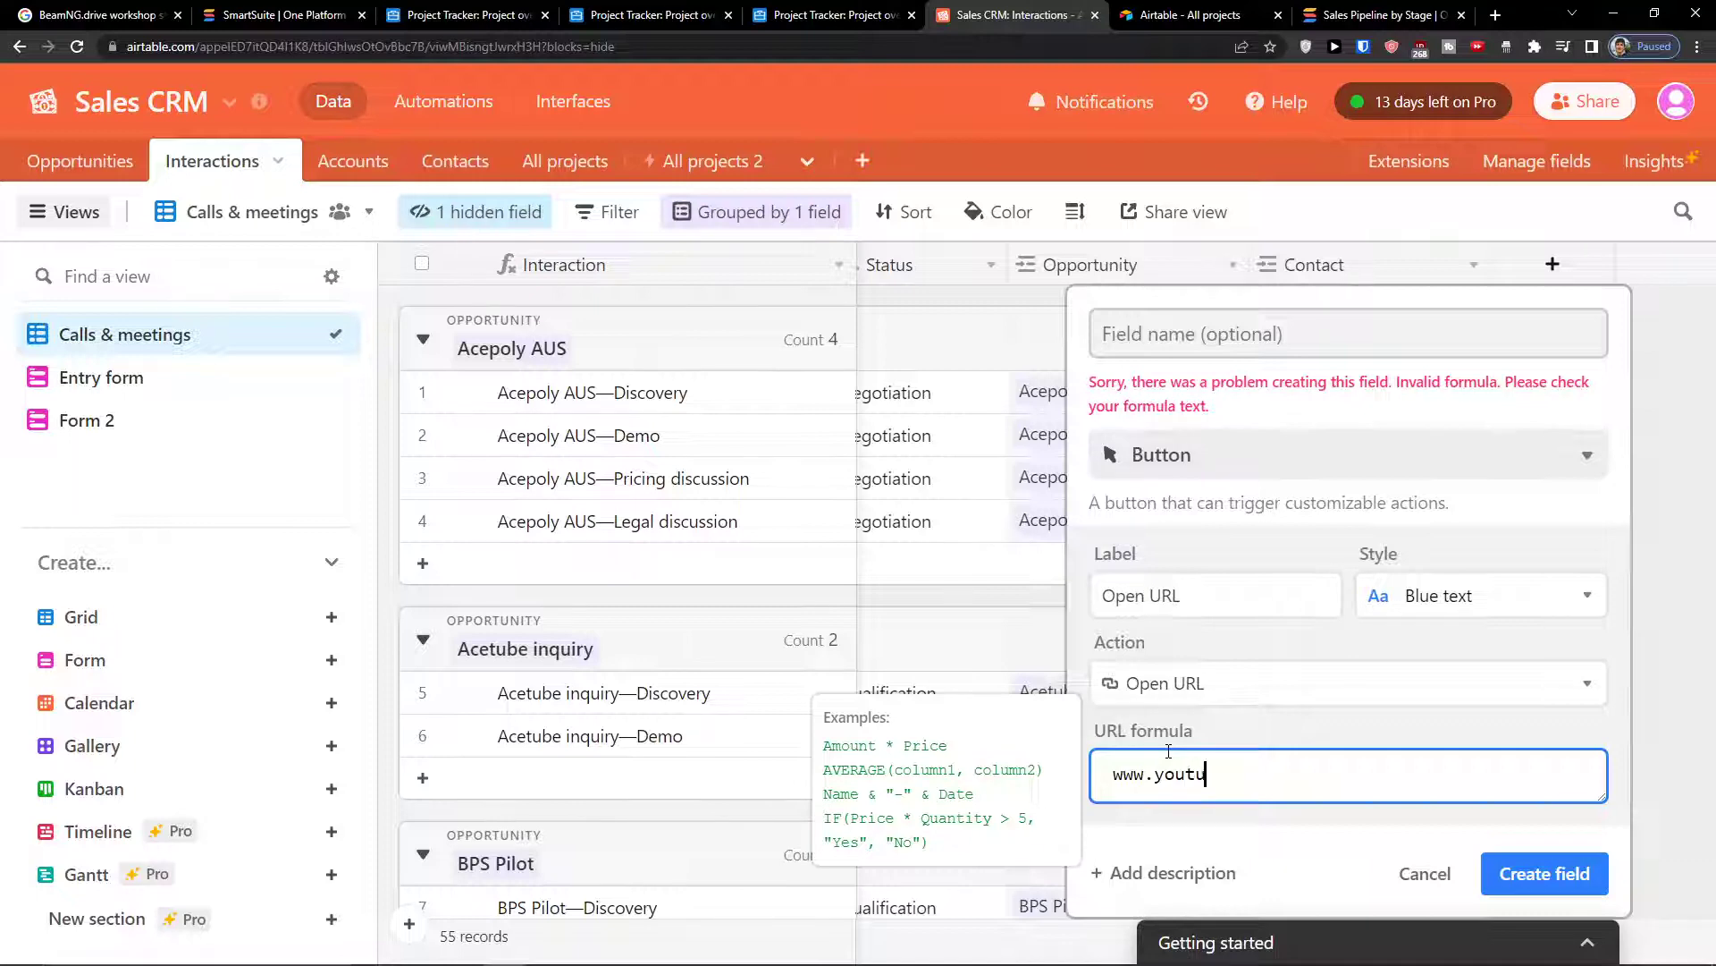
{"action": "type", "text": "be.com"}
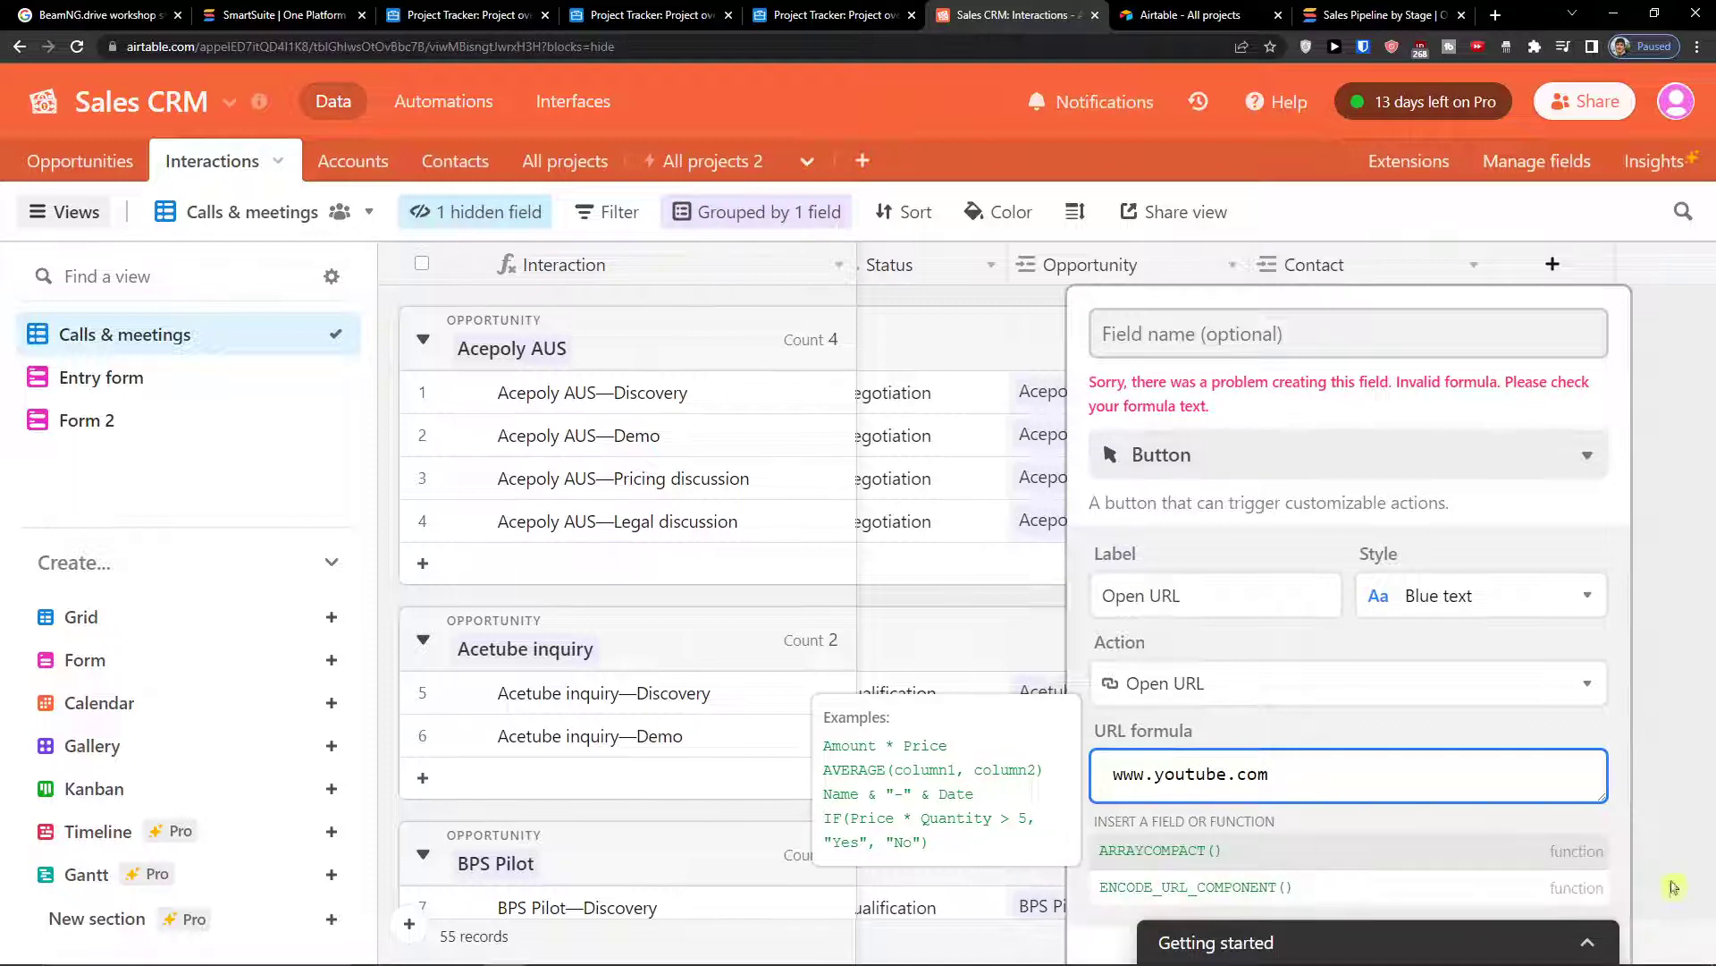
{"action": "left_click", "coordinate": [1508, 856]}
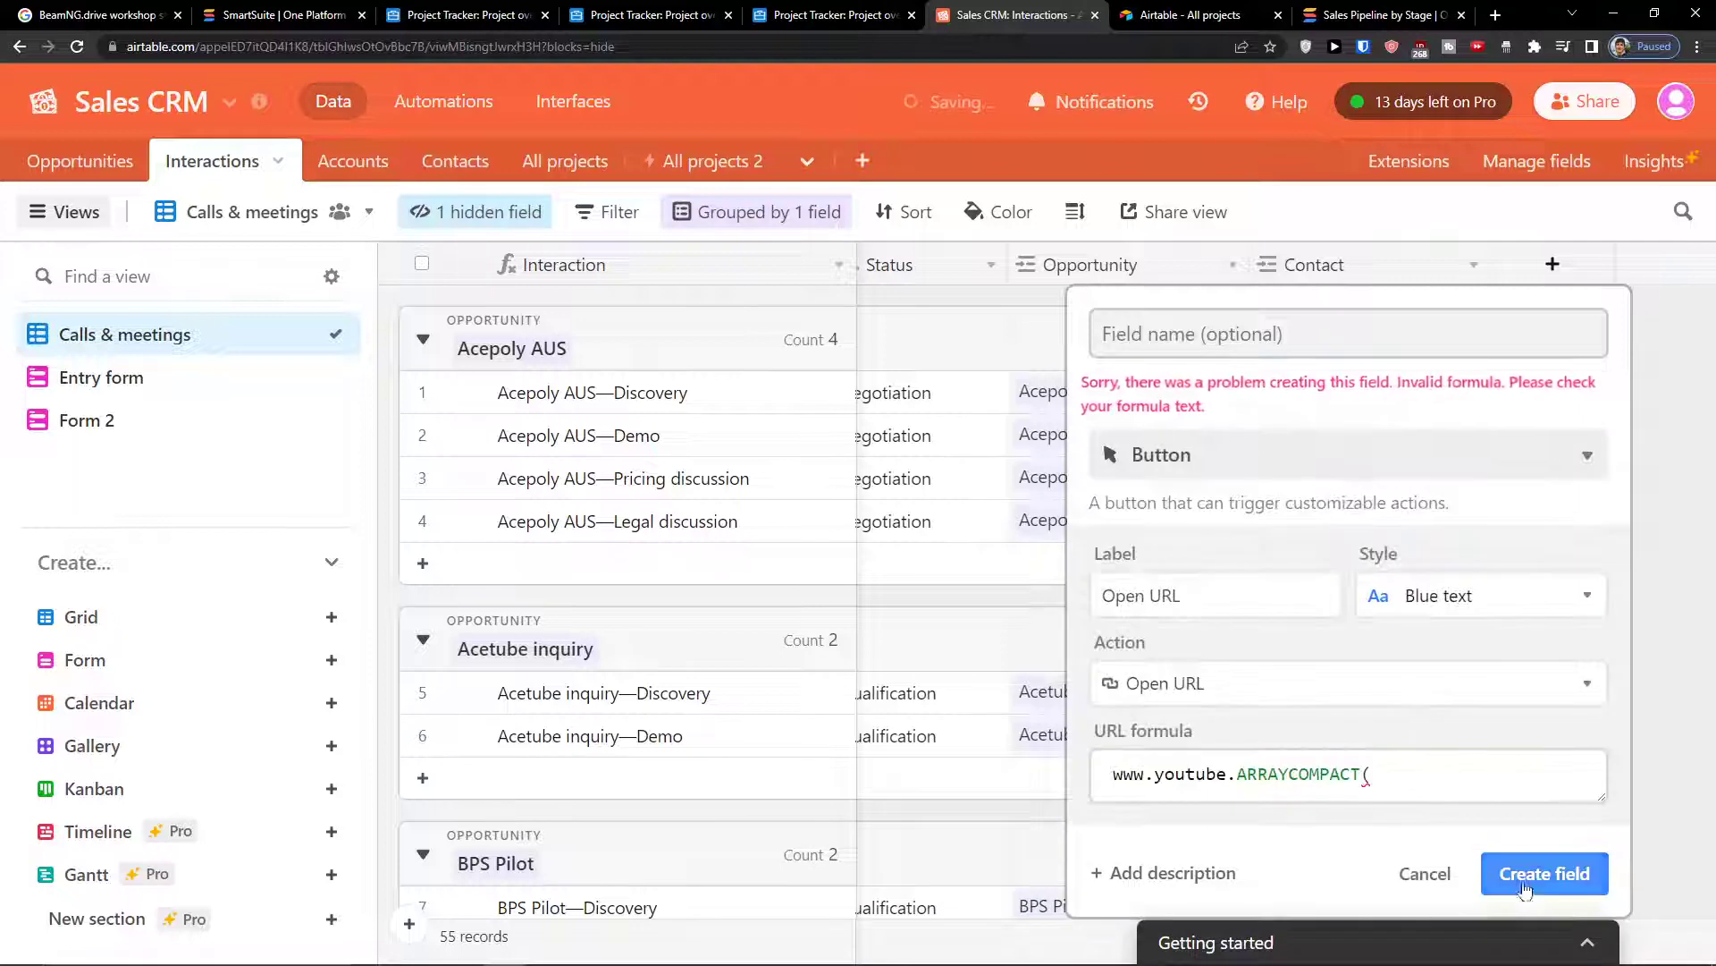
- Remove the unwanted ARRAYCOMPACT function from the URL formula and clear the whole formula
{"action": "left_click_drag", "start_coordinate": [1367, 767], "coordinate": [1238, 776]}
{"action": "key", "text": "BackSpace"}
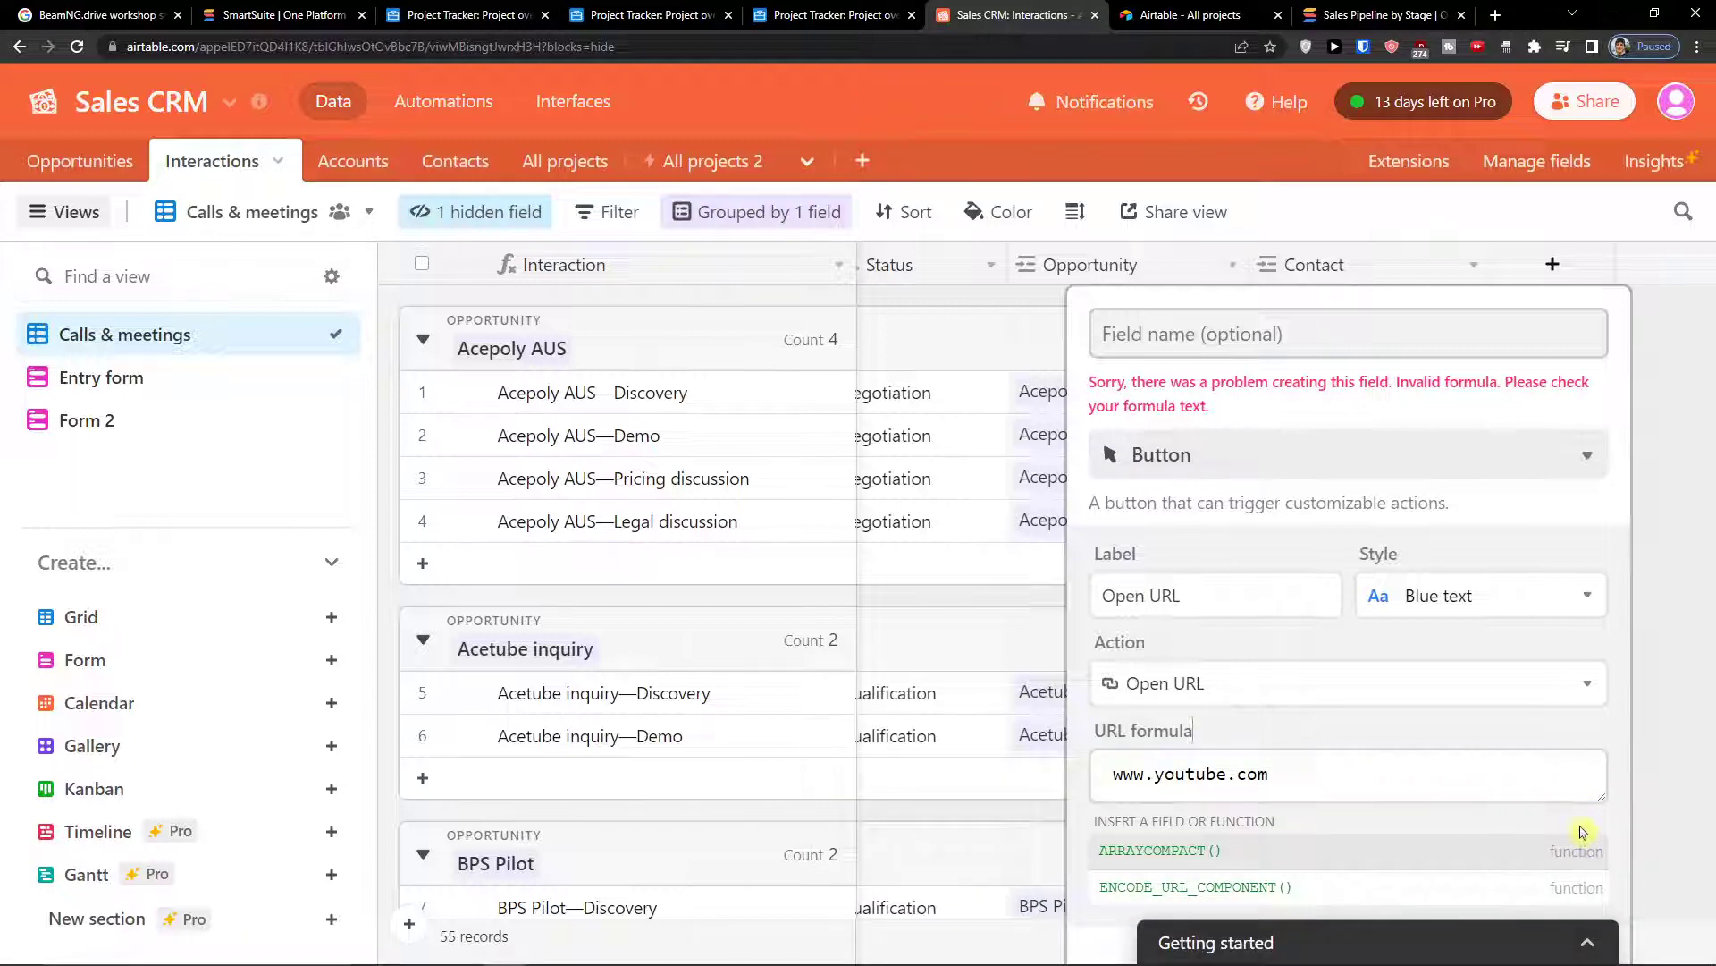
{"action": "left_click", "coordinate": [1395, 773]}
{"action": "left_click_drag", "start_coordinate": [1385, 786], "coordinate": [997, 729]}
{"action": "key", "text": "BackSpace"}
- Set the button's action to Preview URL with the Sales CRM HQ dashboard and check its extension options
{"action": "left_click", "coordinate": [1117, 687]}
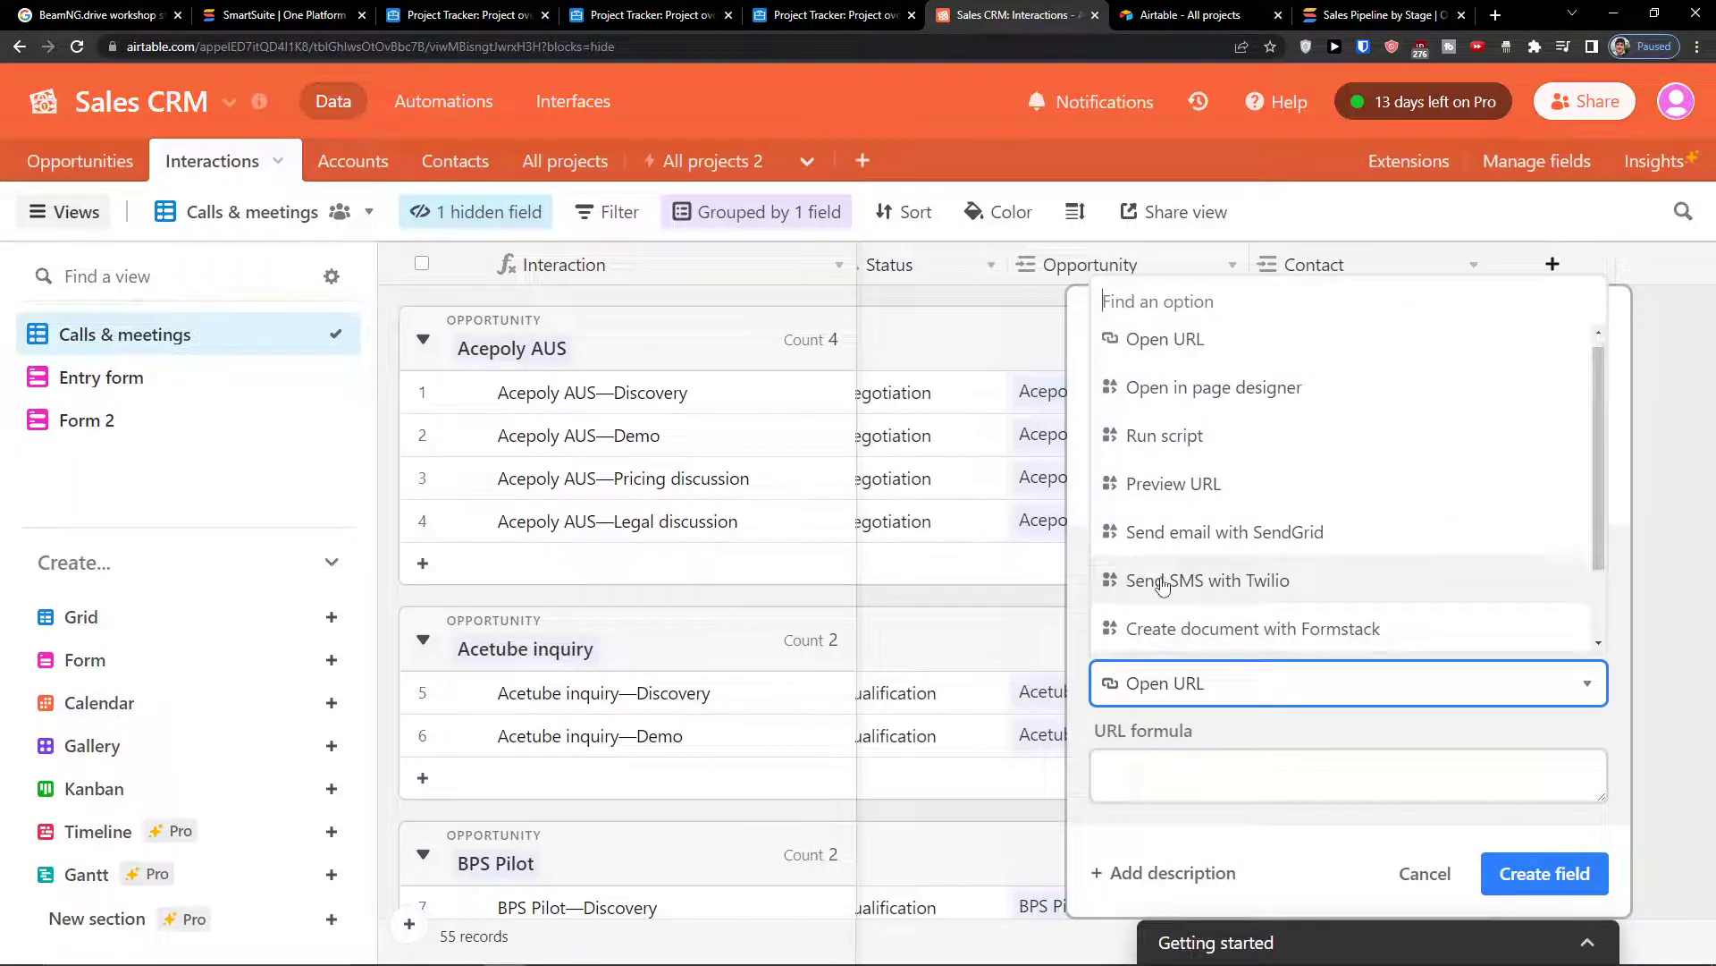
{"action": "scroll", "coordinate": [1216, 416], "scroll_direction": "down", "scroll_amount": 1}
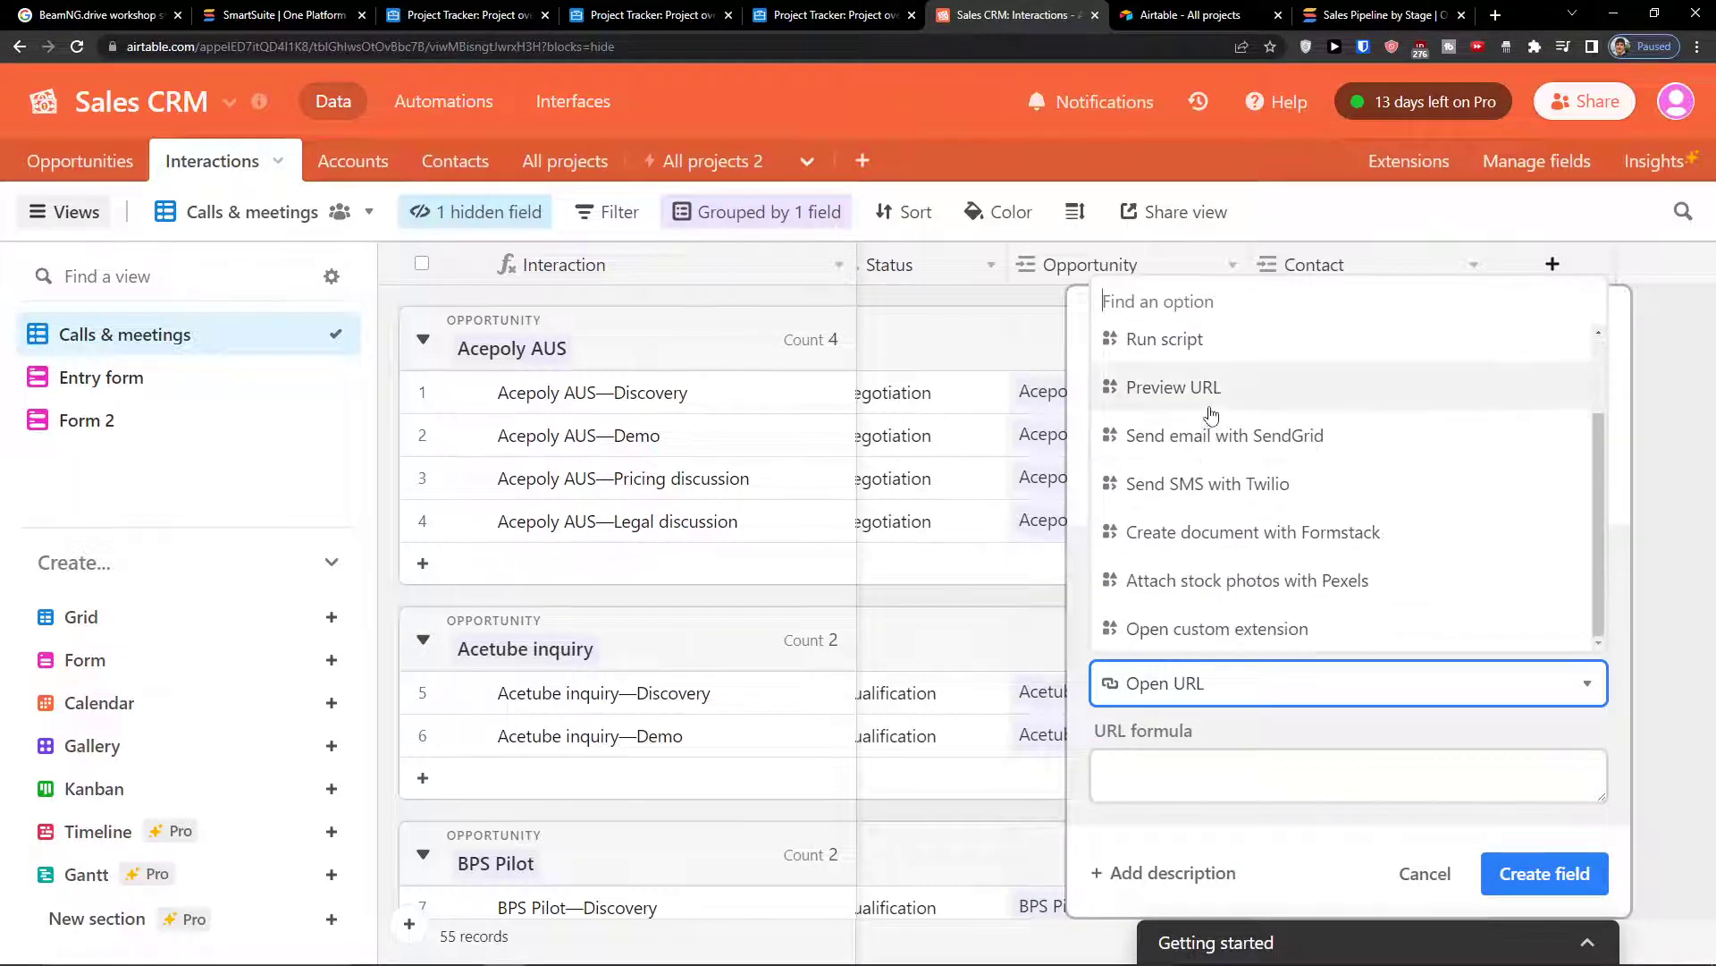
{"action": "left_click", "coordinate": [1211, 414]}
{"action": "left_click", "coordinate": [1290, 776]}
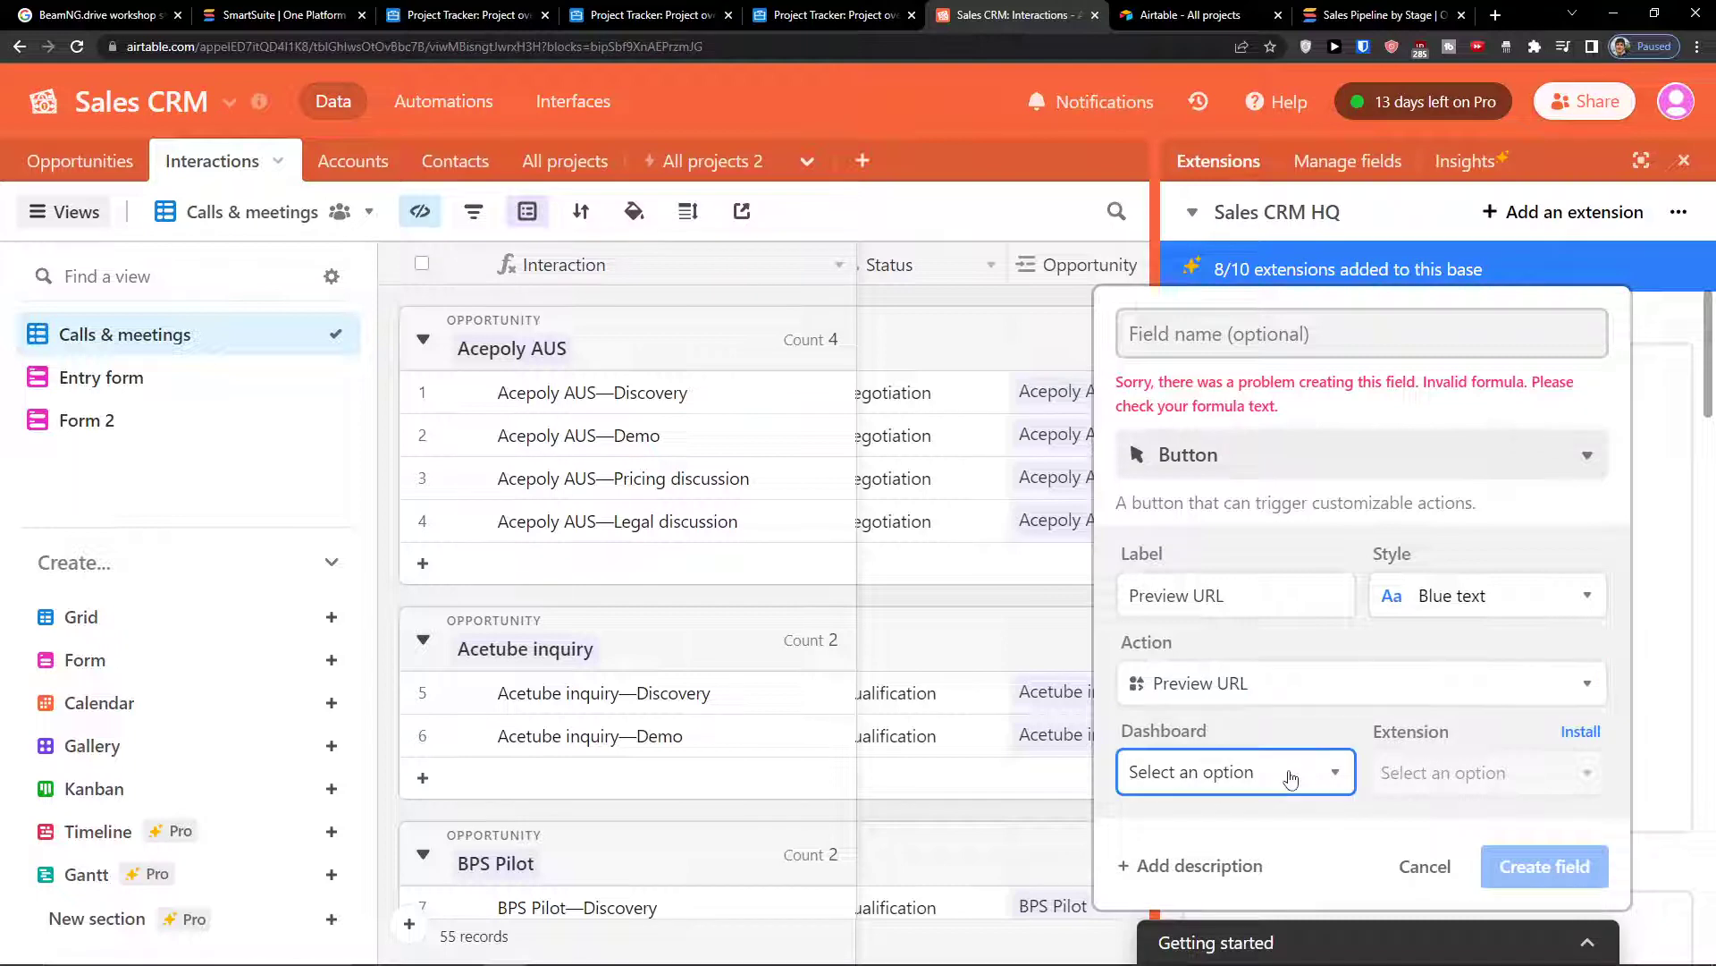
{"action": "left_click", "coordinate": [1287, 672]}
{"action": "left_click", "coordinate": [1419, 771]}
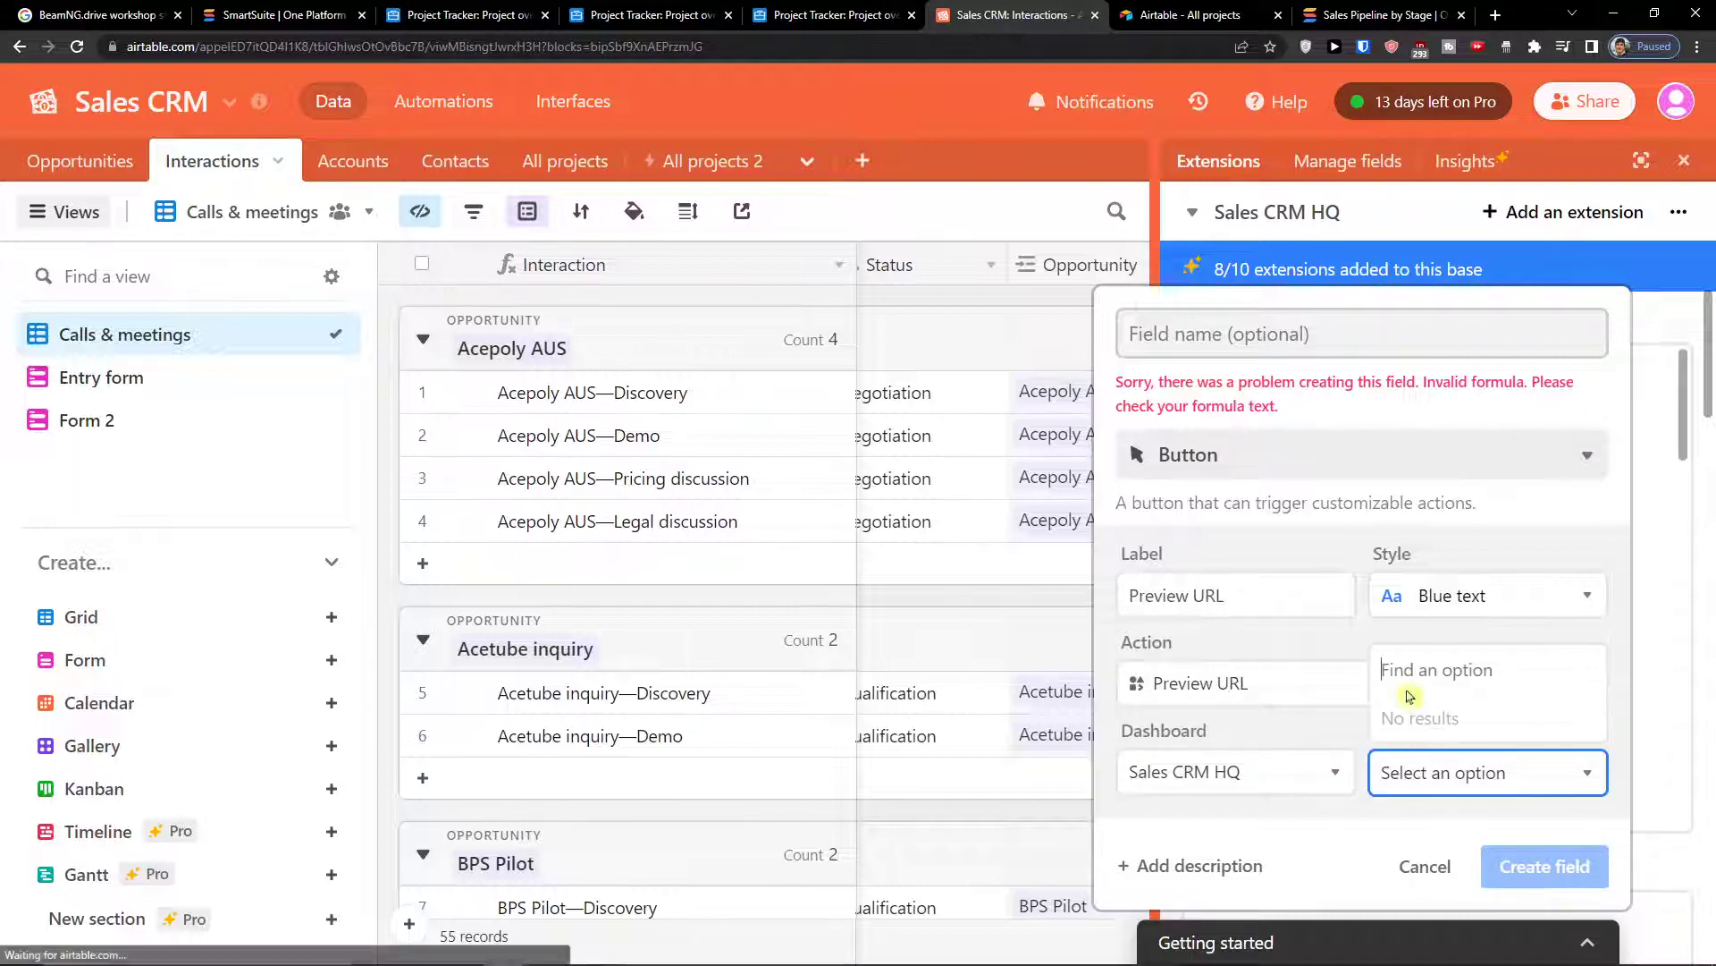
{"action": "left_click", "coordinate": [1470, 867]}
{"action": "left_click", "coordinate": [1436, 772]}
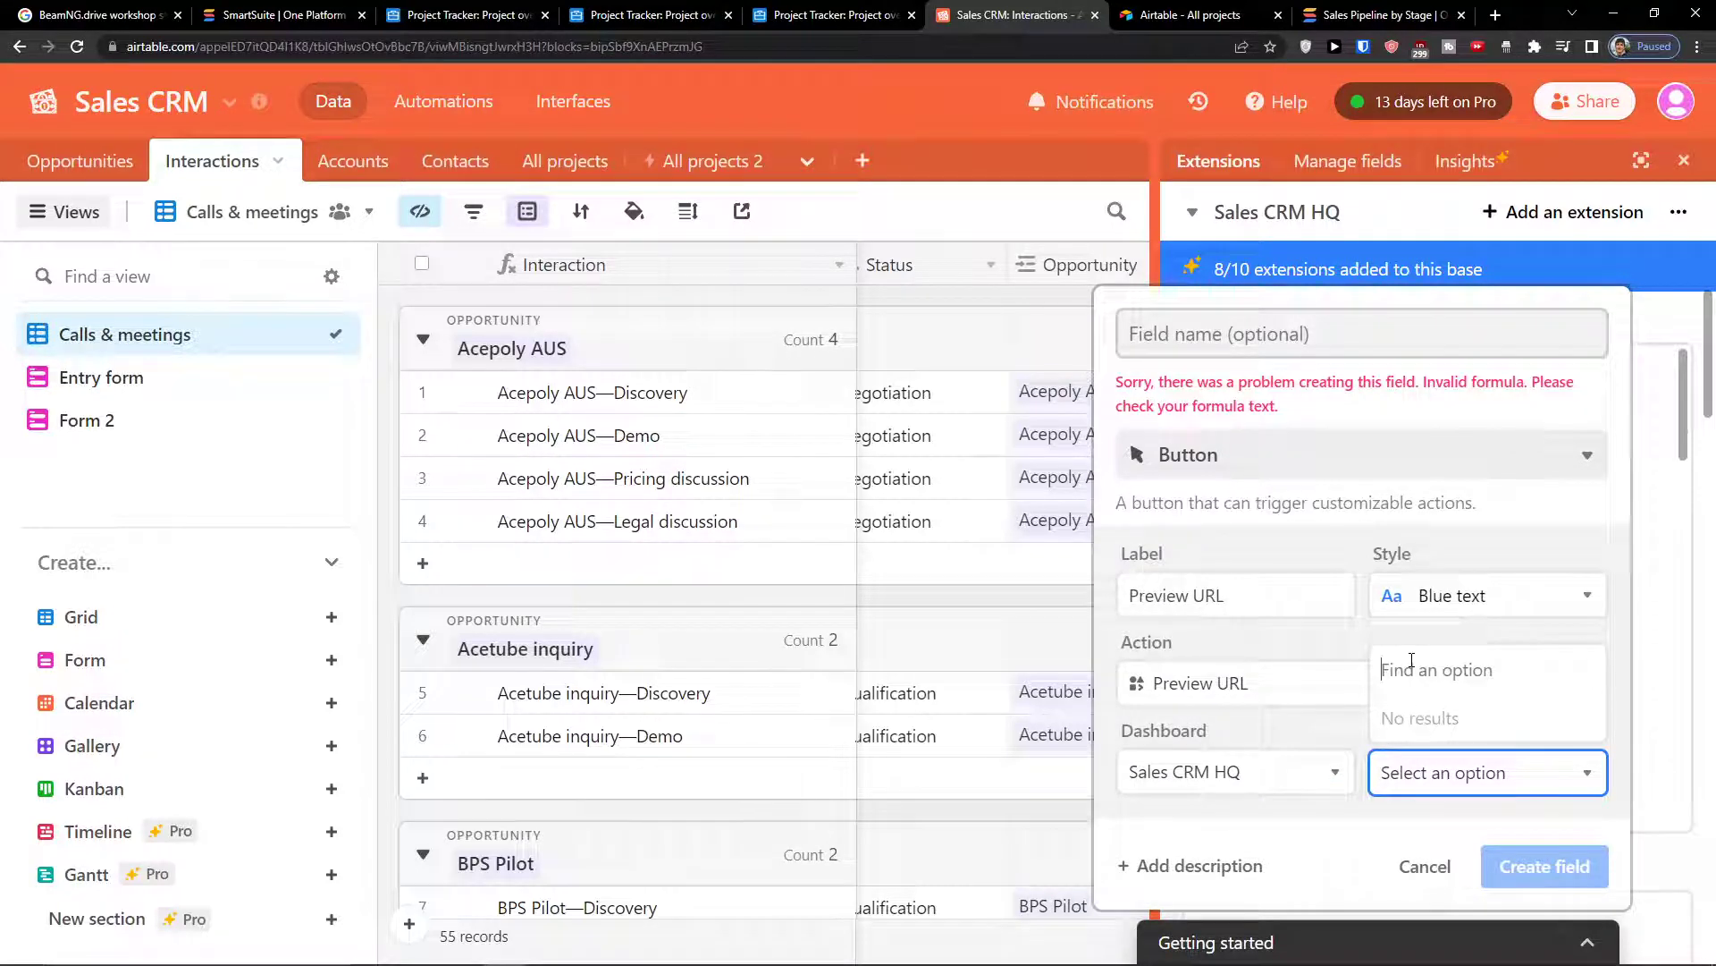
- Set the button's action to Open custom extension with the Account analysis dashboard and check its extension options
{"action": "left_click", "coordinate": [1290, 693]}
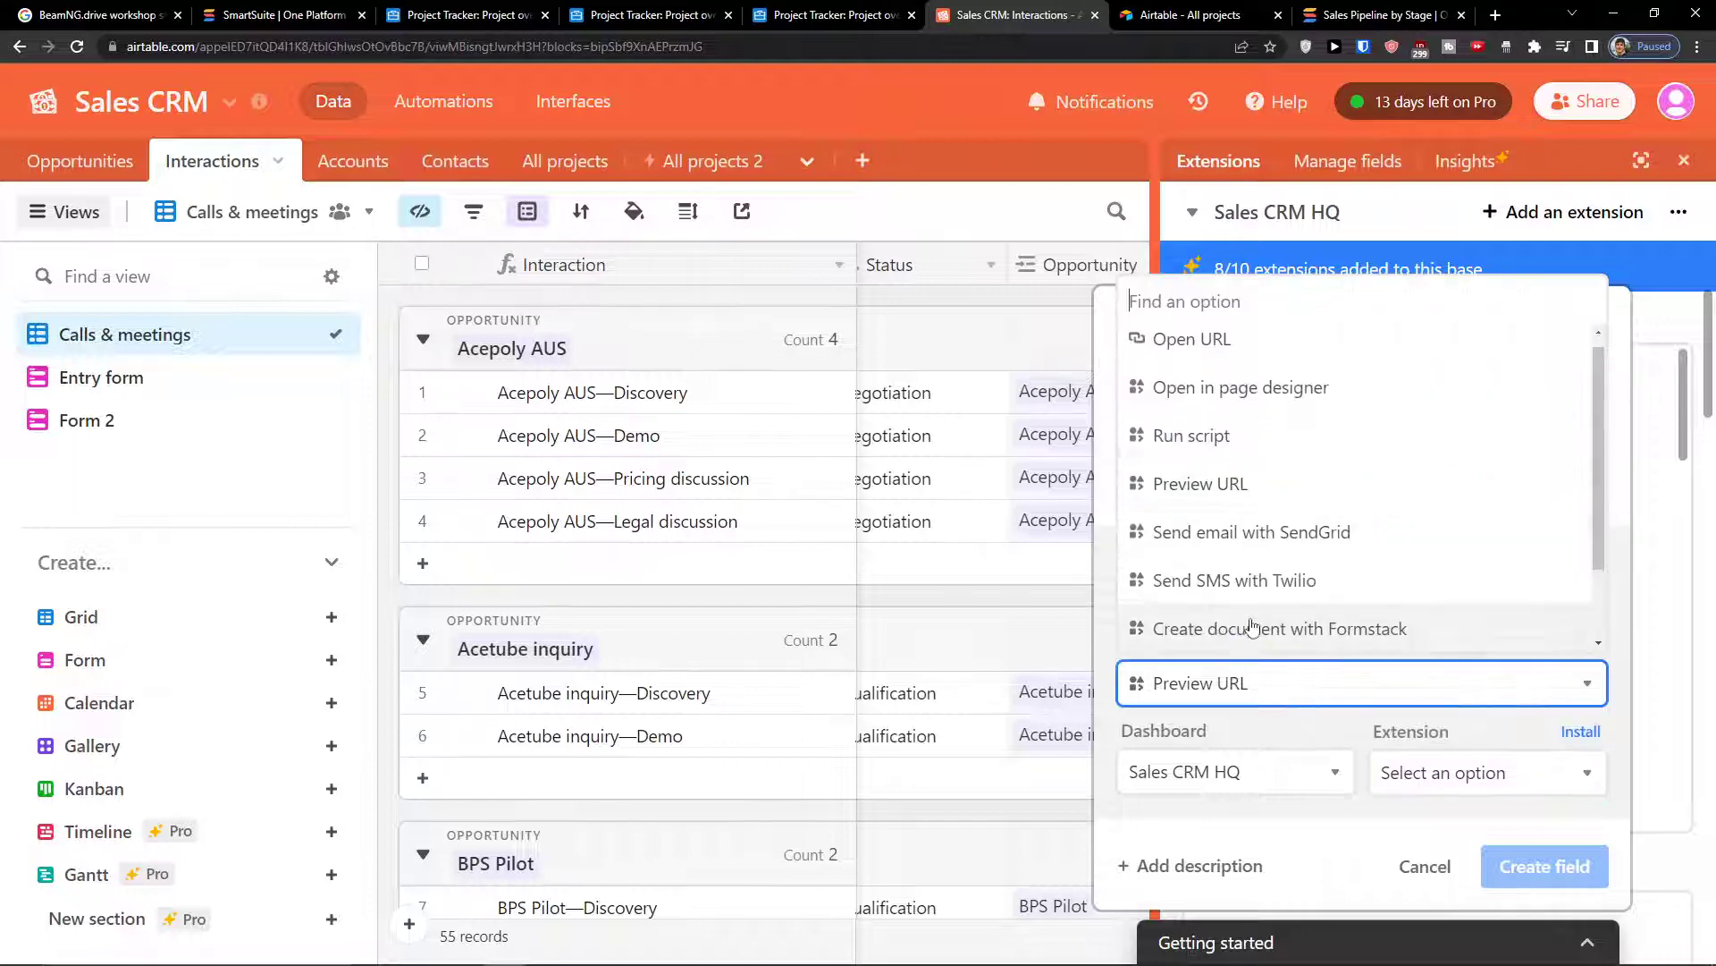
{"action": "scroll", "coordinate": [1253, 629], "scroll_direction": "down", "scroll_amount": 1}
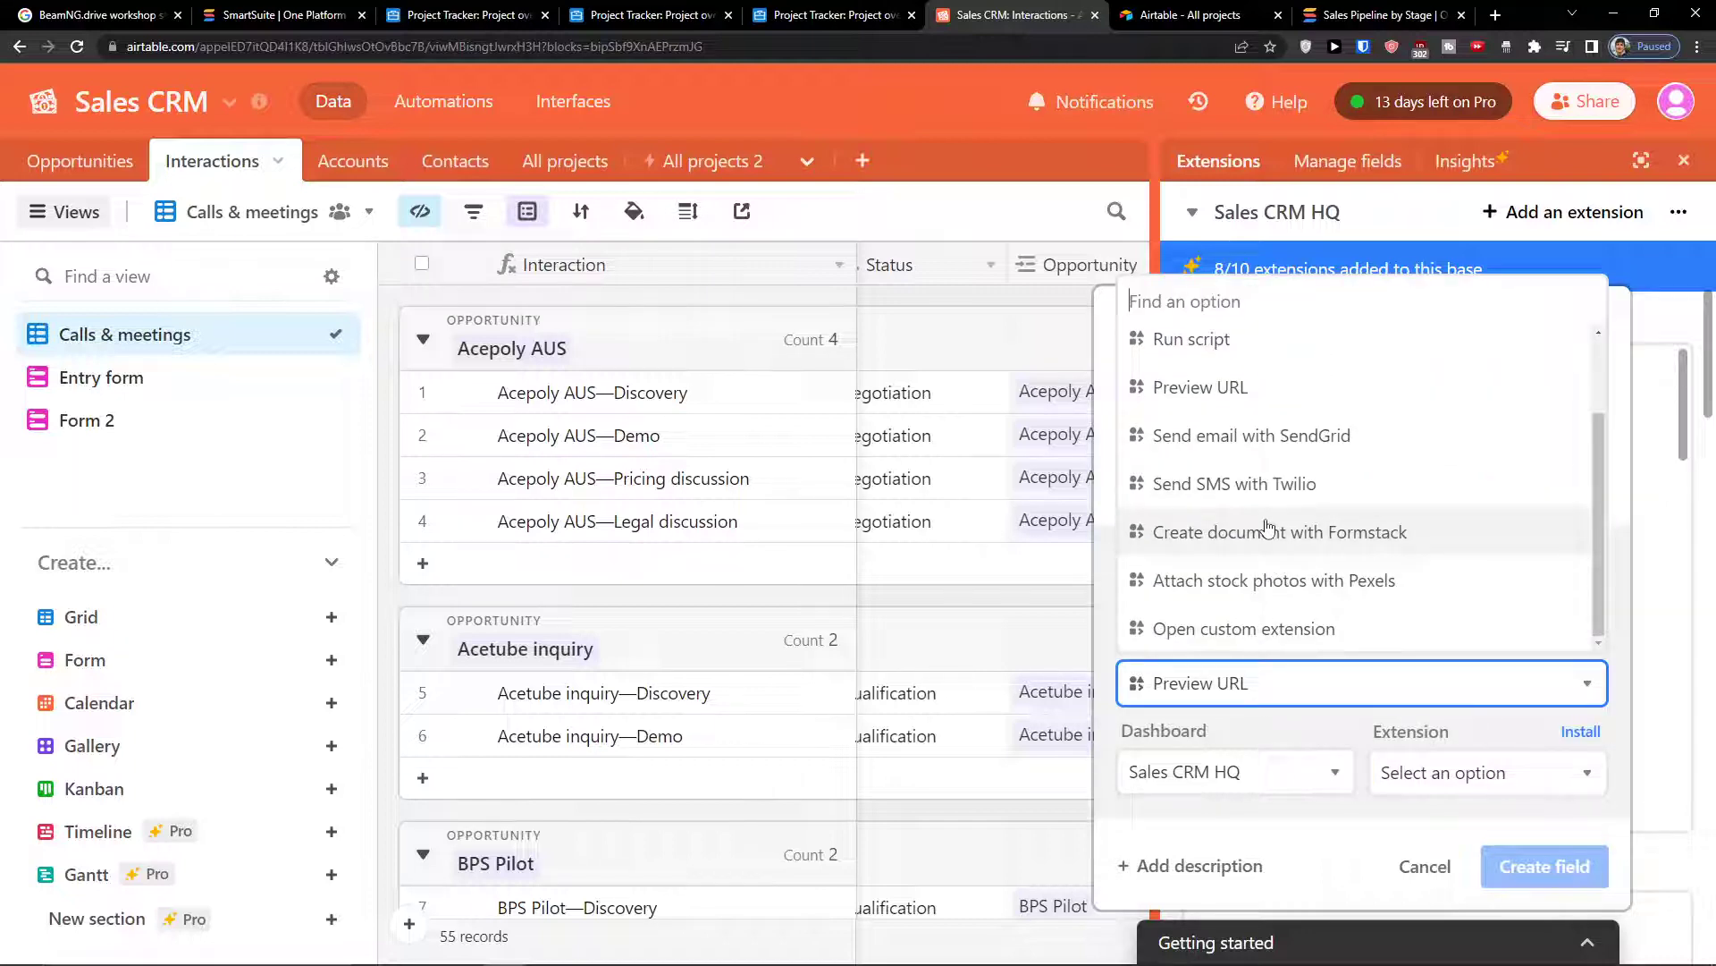
{"action": "left_click", "coordinate": [1251, 629]}
{"action": "left_click", "coordinate": [1470, 792]}
{"action": "left_click", "coordinate": [1236, 745]}
{"action": "left_click", "coordinate": [1271, 700]}
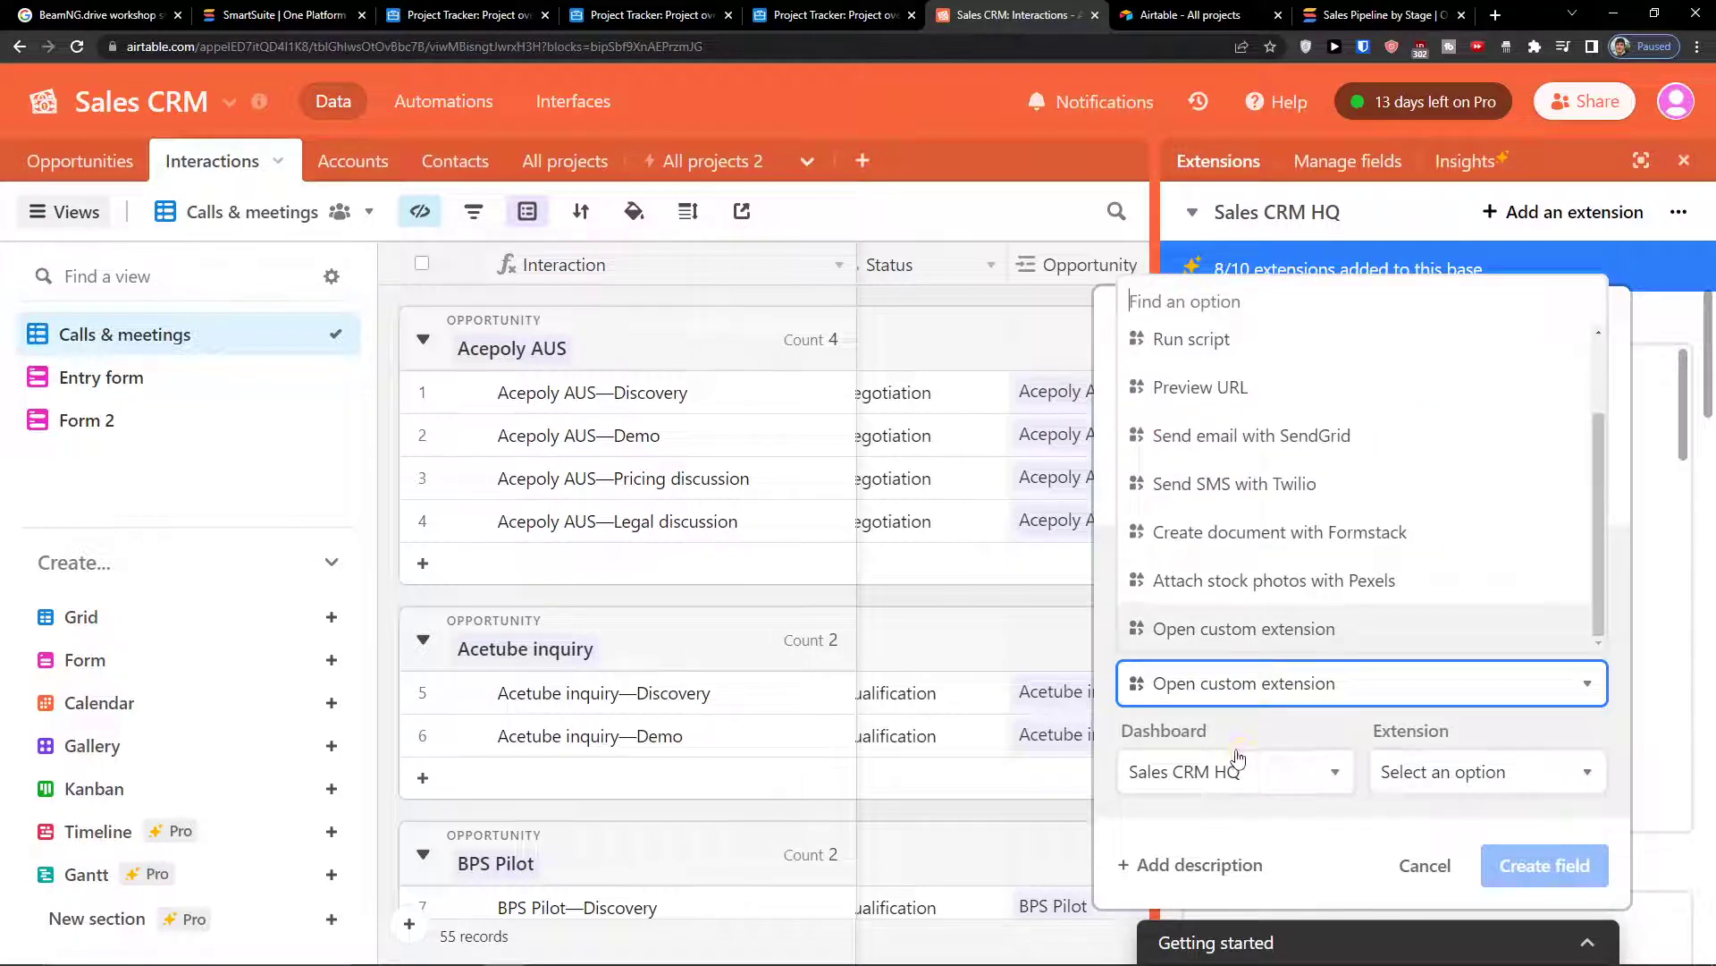
{"action": "left_click", "coordinate": [1237, 756]}
{"action": "left_click", "coordinate": [1242, 715]}
{"action": "left_click", "coordinate": [1425, 772]}
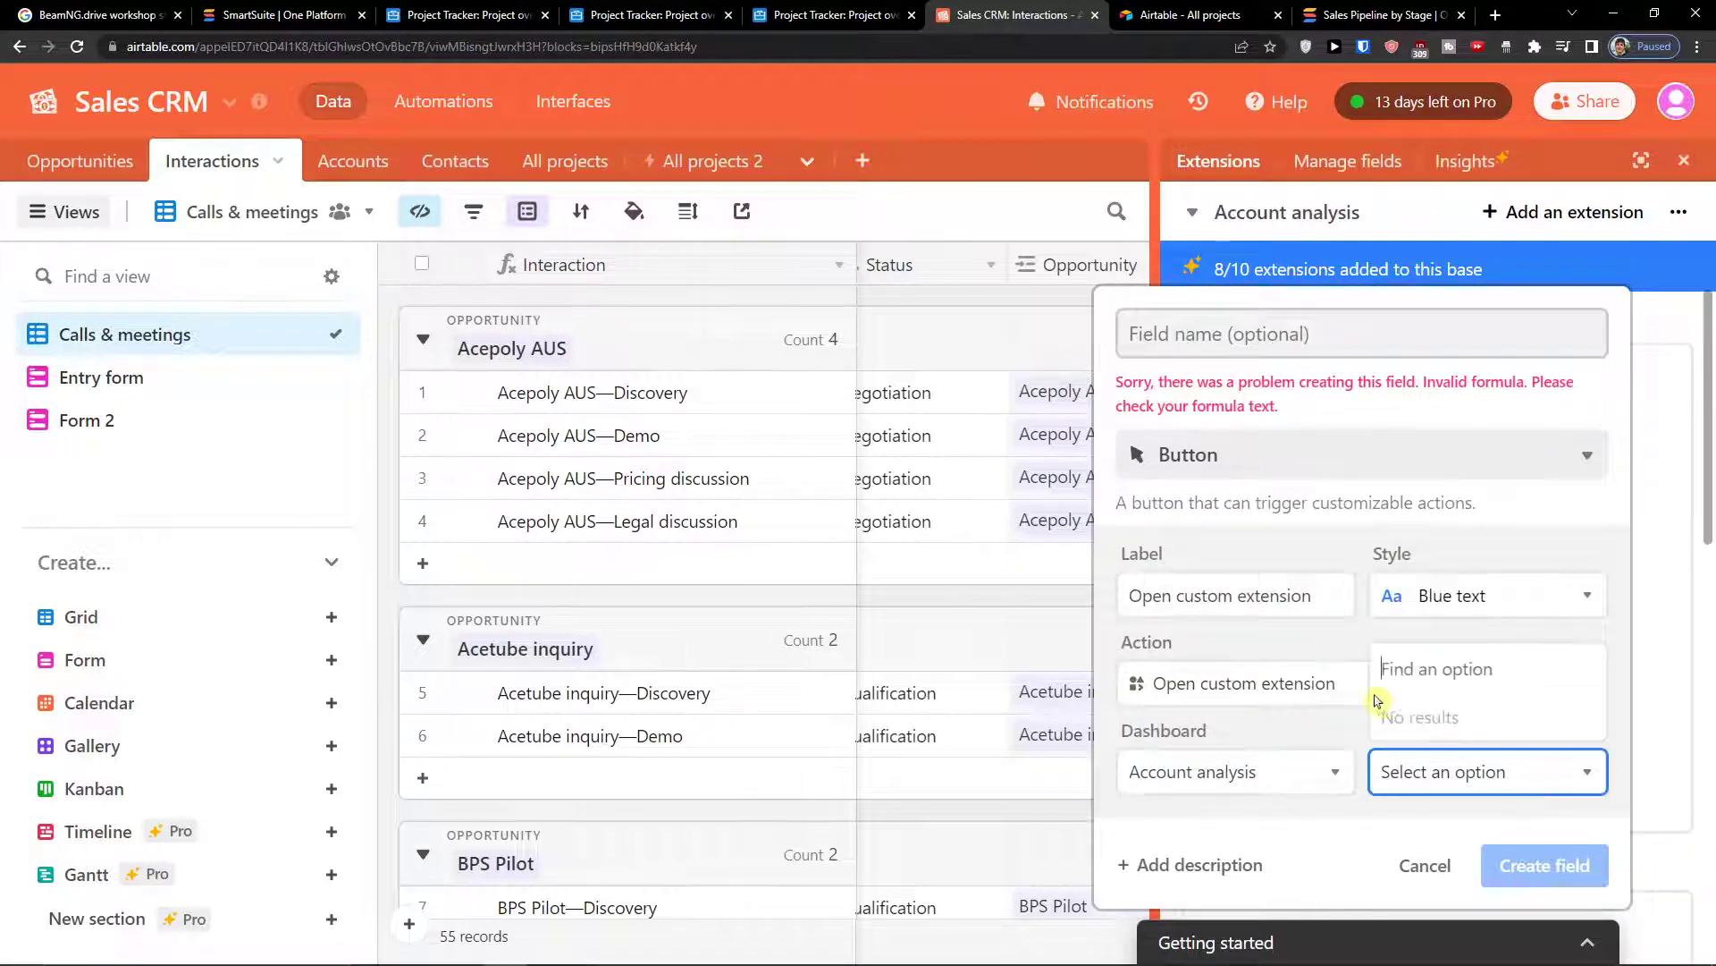
- Review the button's actions again and switch the action back to Open URL
{"action": "left_click", "coordinate": [1335, 684]}
{"action": "scroll", "coordinate": [1281, 568], "scroll_direction": "up", "scroll_amount": 2}
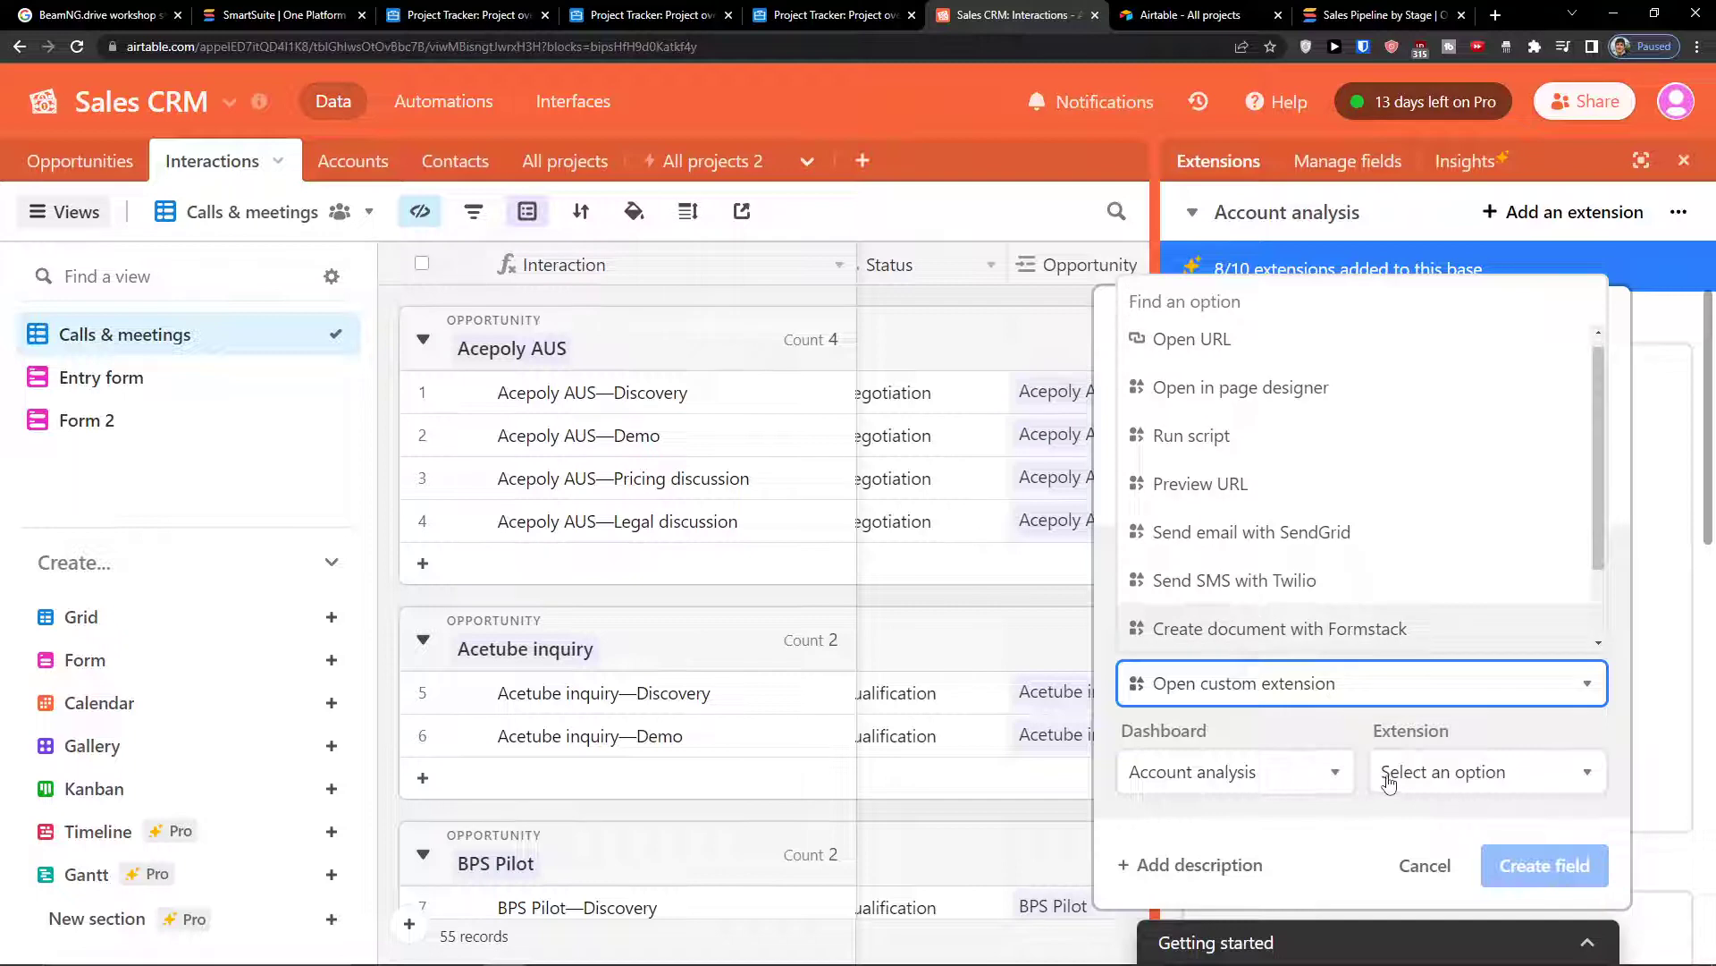
{"action": "left_click", "coordinate": [1341, 682]}
{"action": "left_click", "coordinate": [1284, 595]}
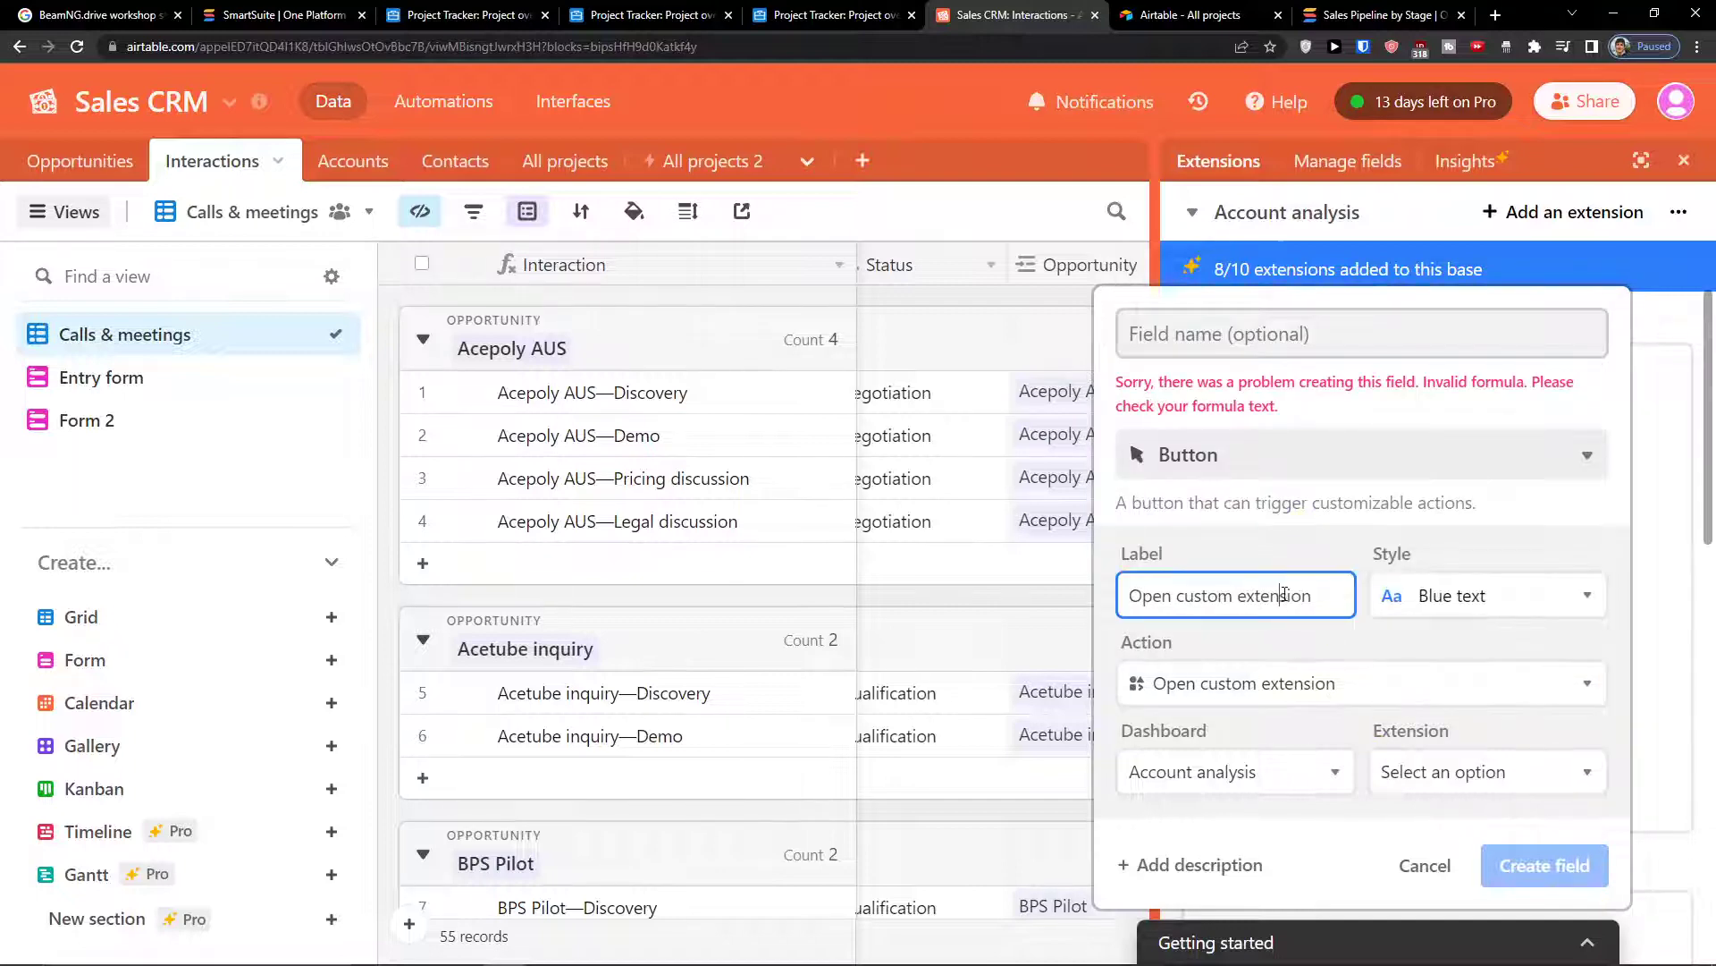
{"action": "left_click", "coordinate": [1318, 677]}
{"action": "scroll", "coordinate": [1359, 581], "scroll_direction": "up", "scroll_amount": 4}
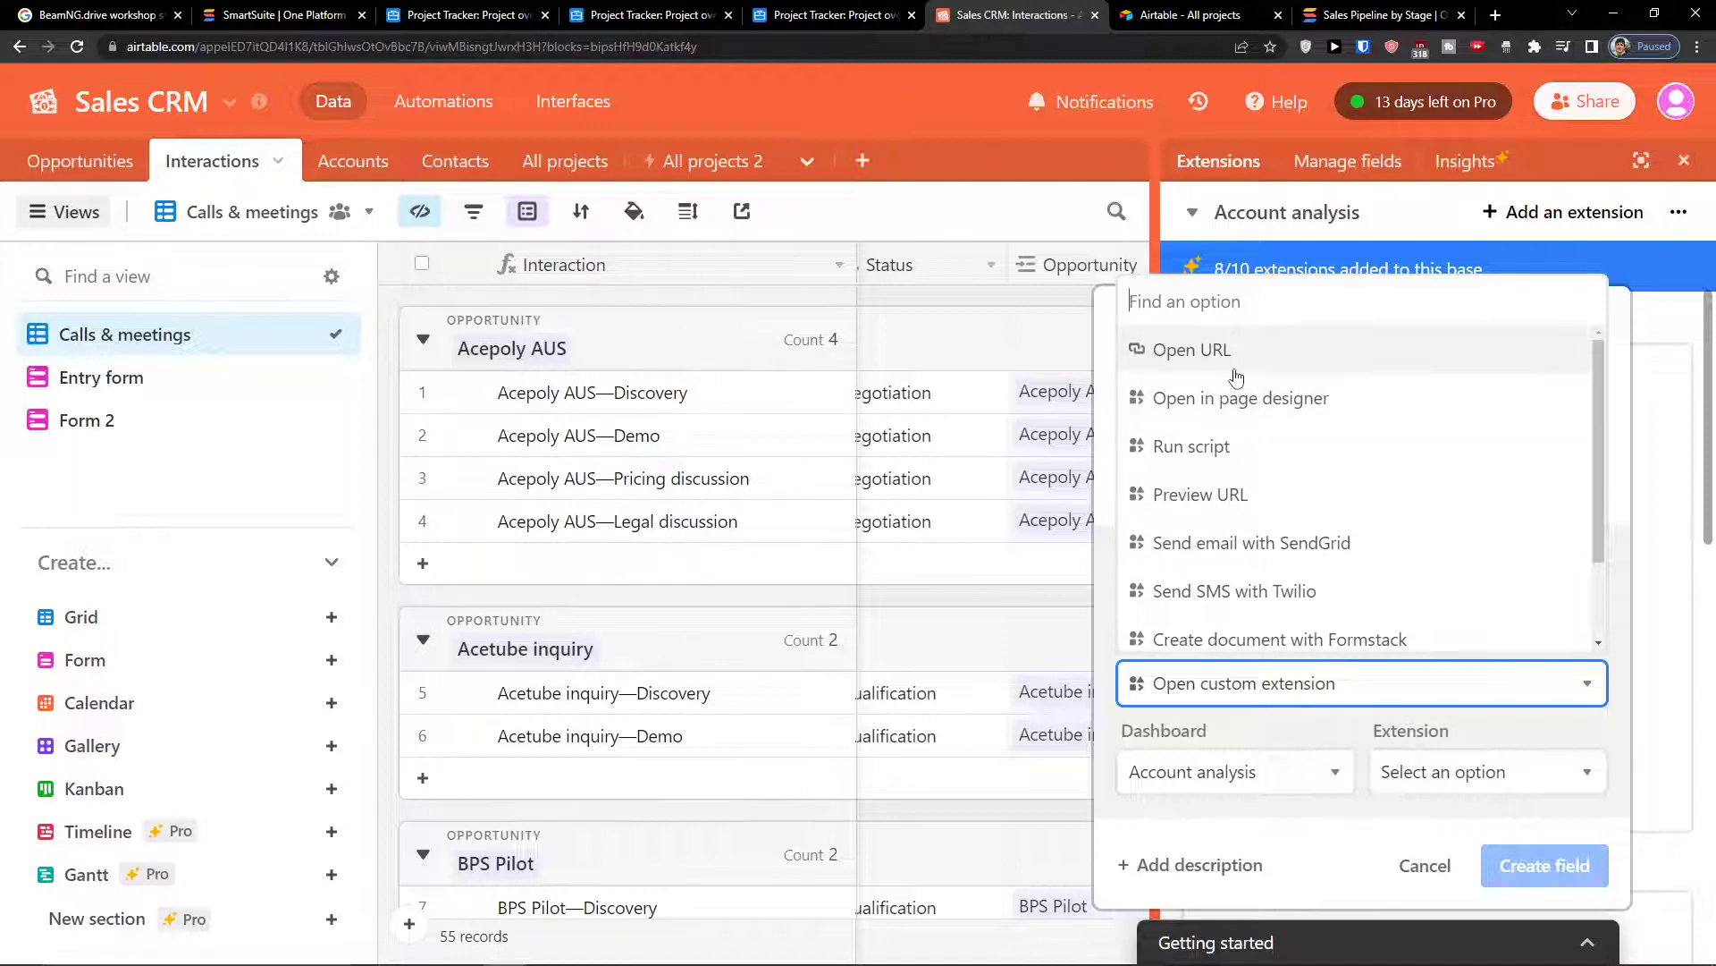
{"action": "left_click", "coordinate": [1236, 377]}
{"action": "left_click", "coordinate": [1180, 776]}
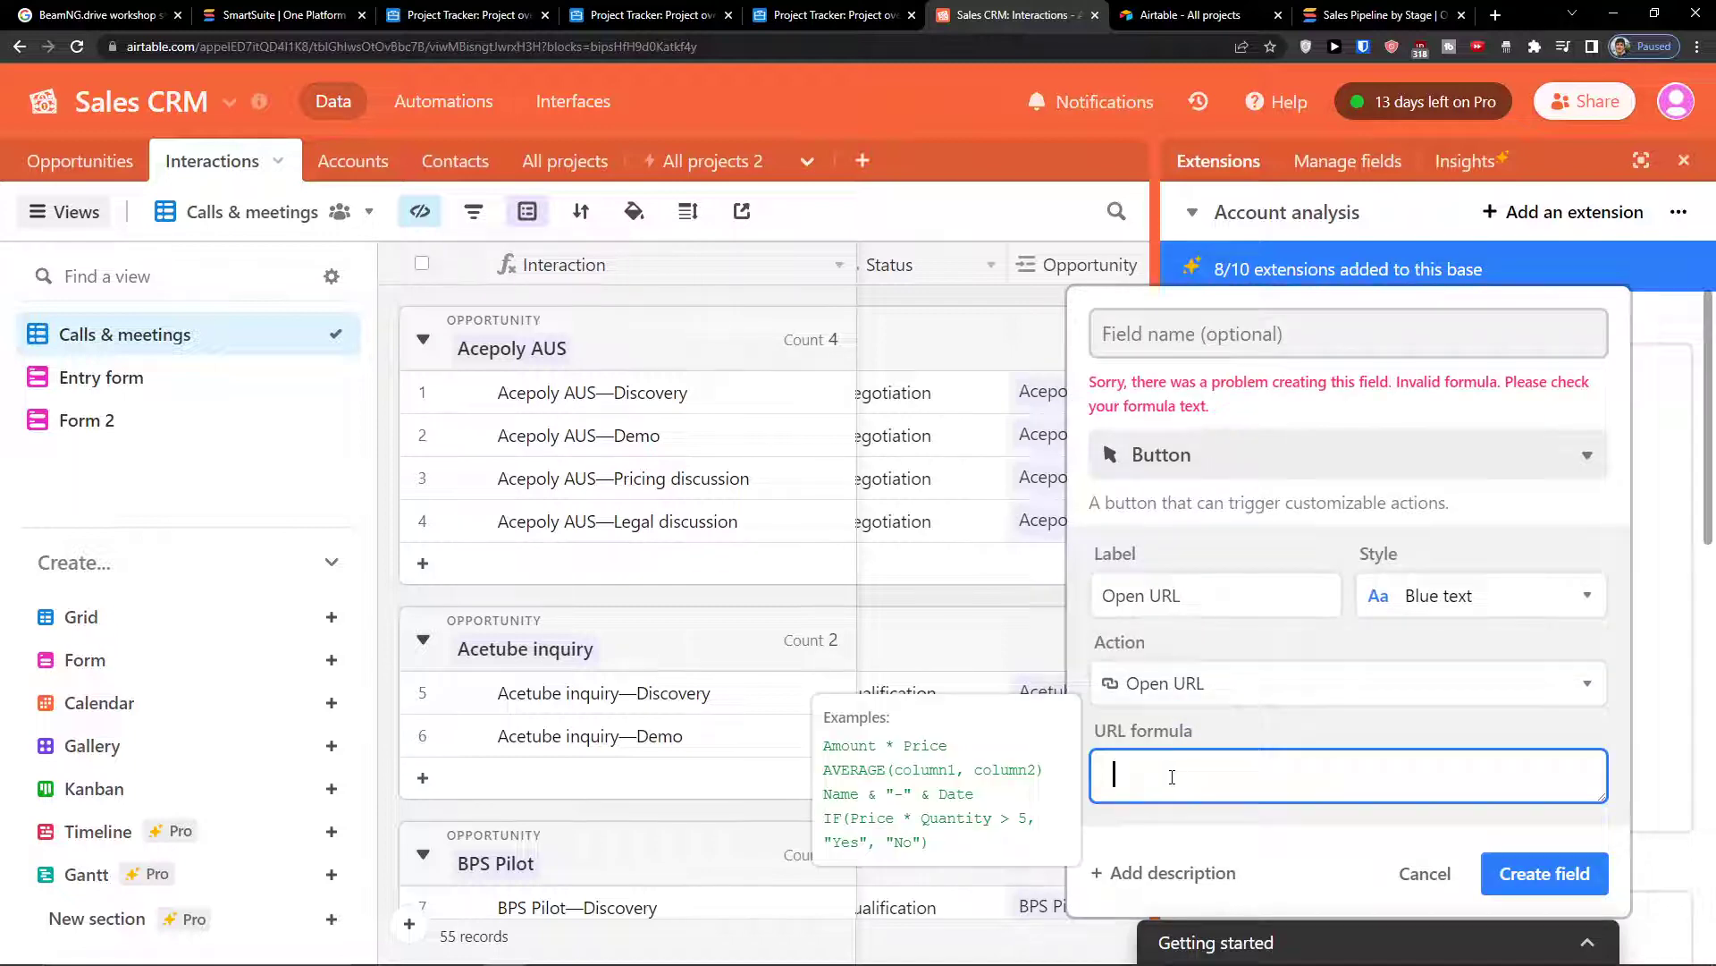
- Discard the unfinished button field and close the base's extensions
{"action": "triple_click", "coordinate": [947, 793]}
{"action": "left_click", "coordinate": [1424, 873]}
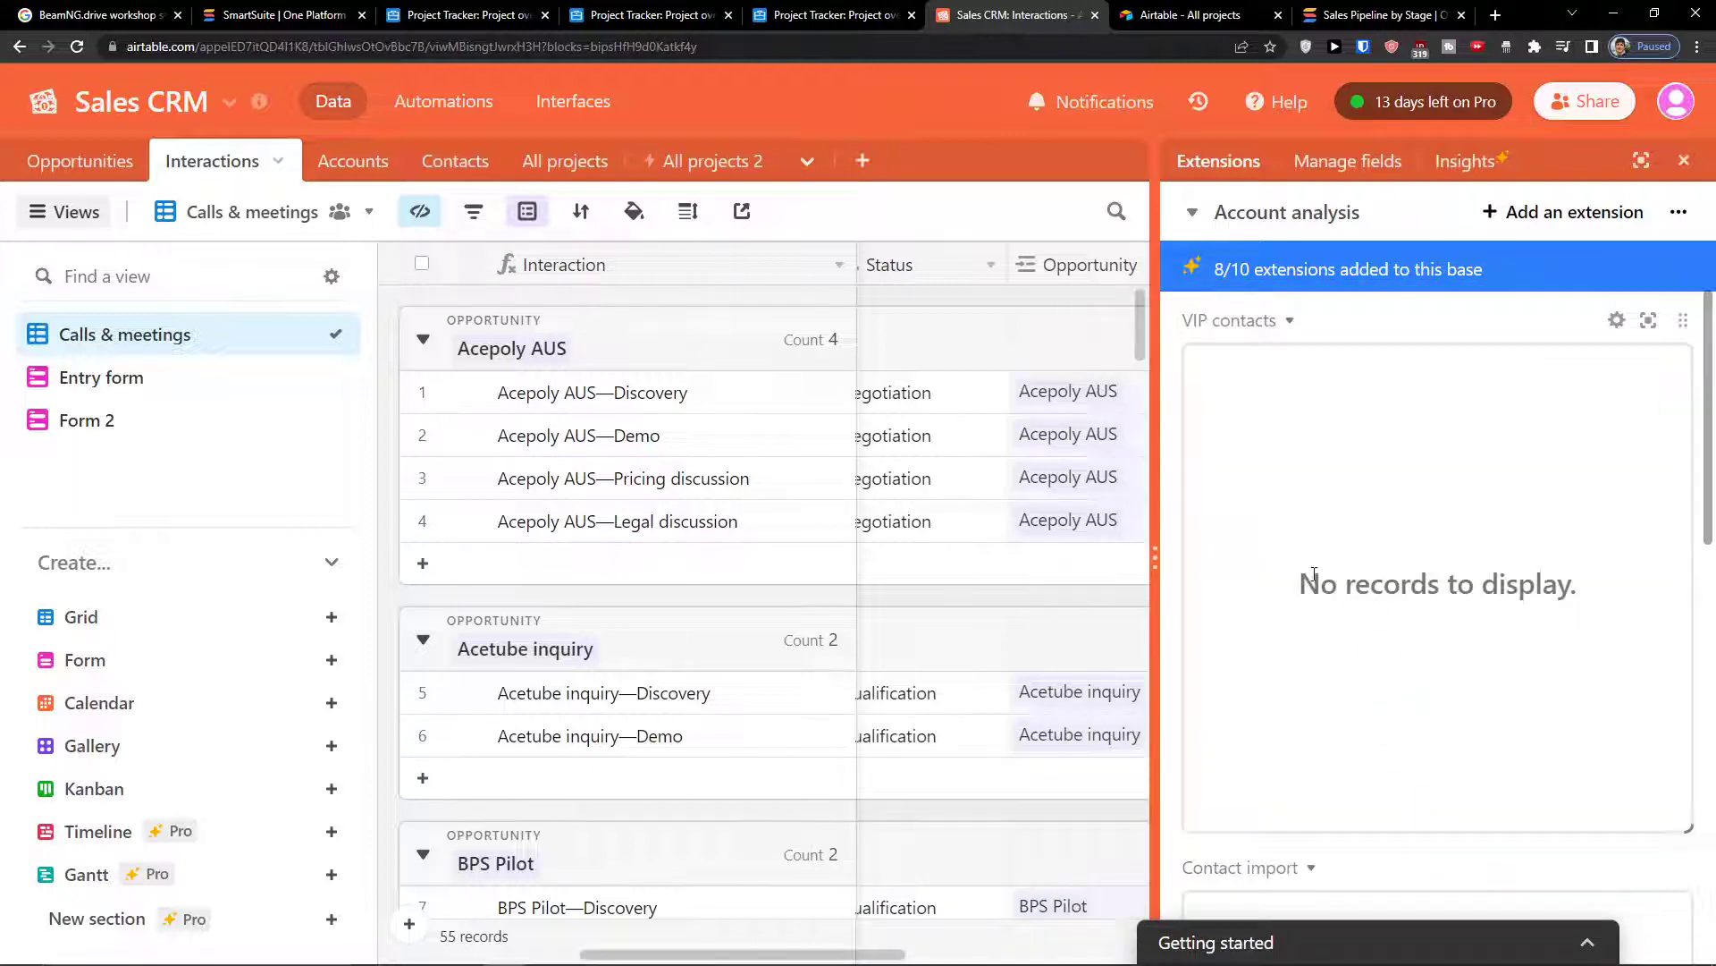
{"action": "left_click", "coordinate": [1685, 160]}
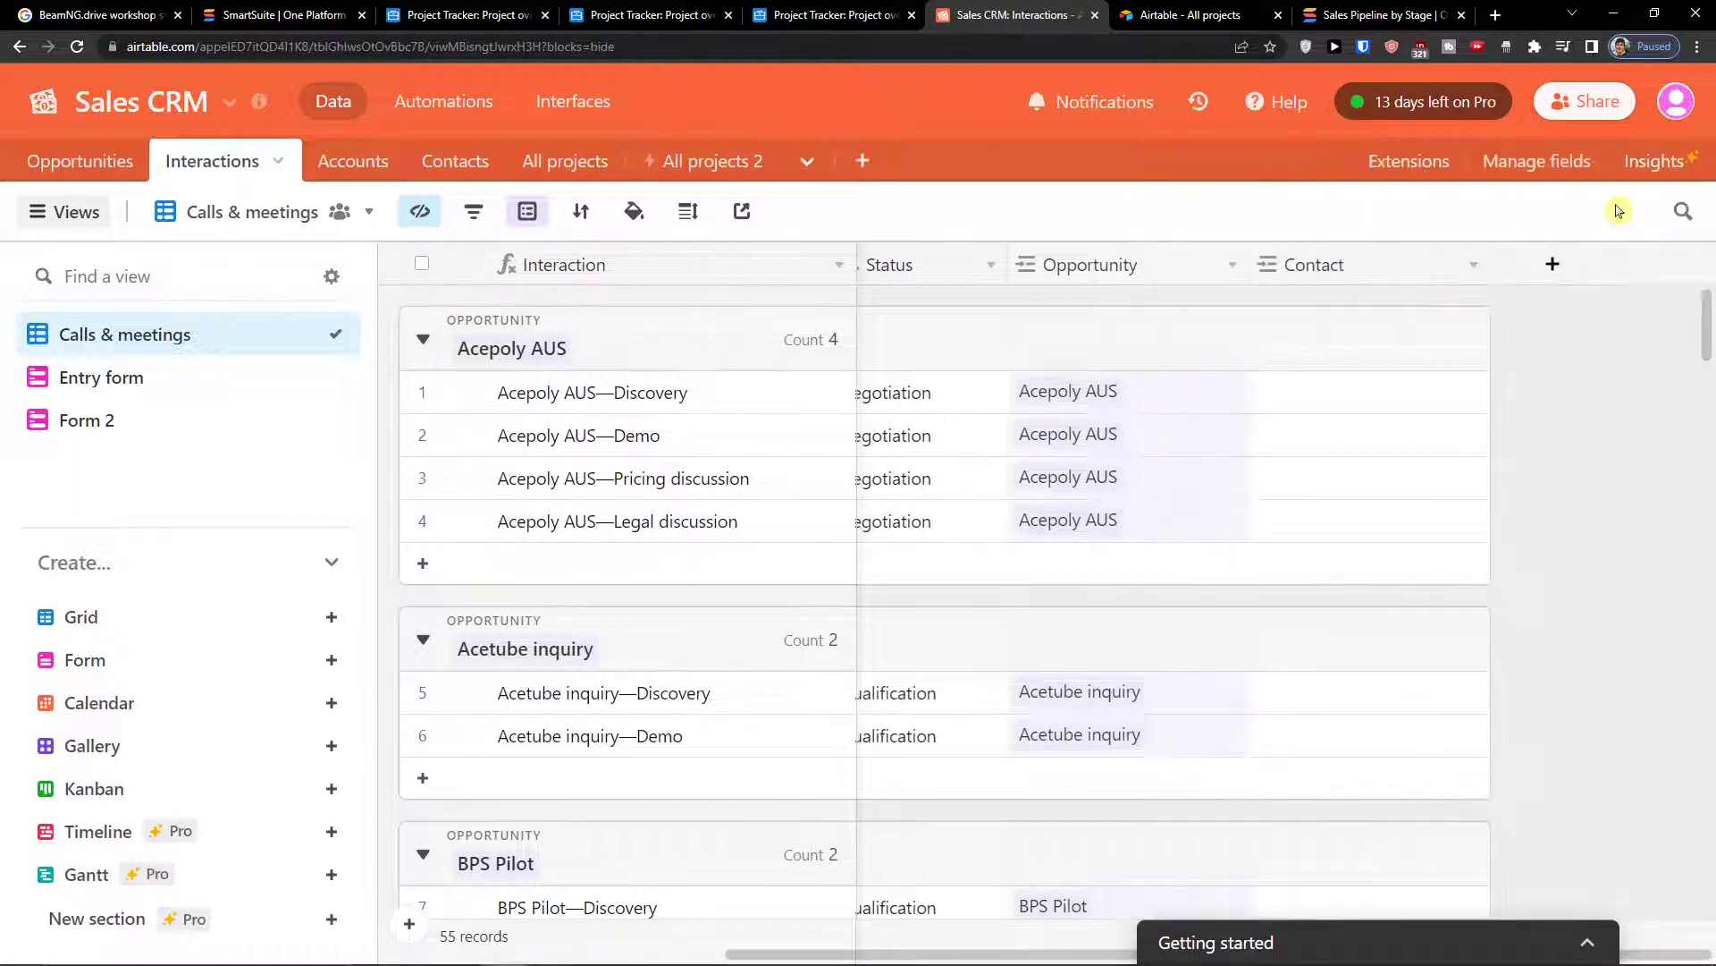
- Change Automation 1's trigger to When record created and set its table to Contacts
{"action": "left_click", "coordinate": [398, 89]}
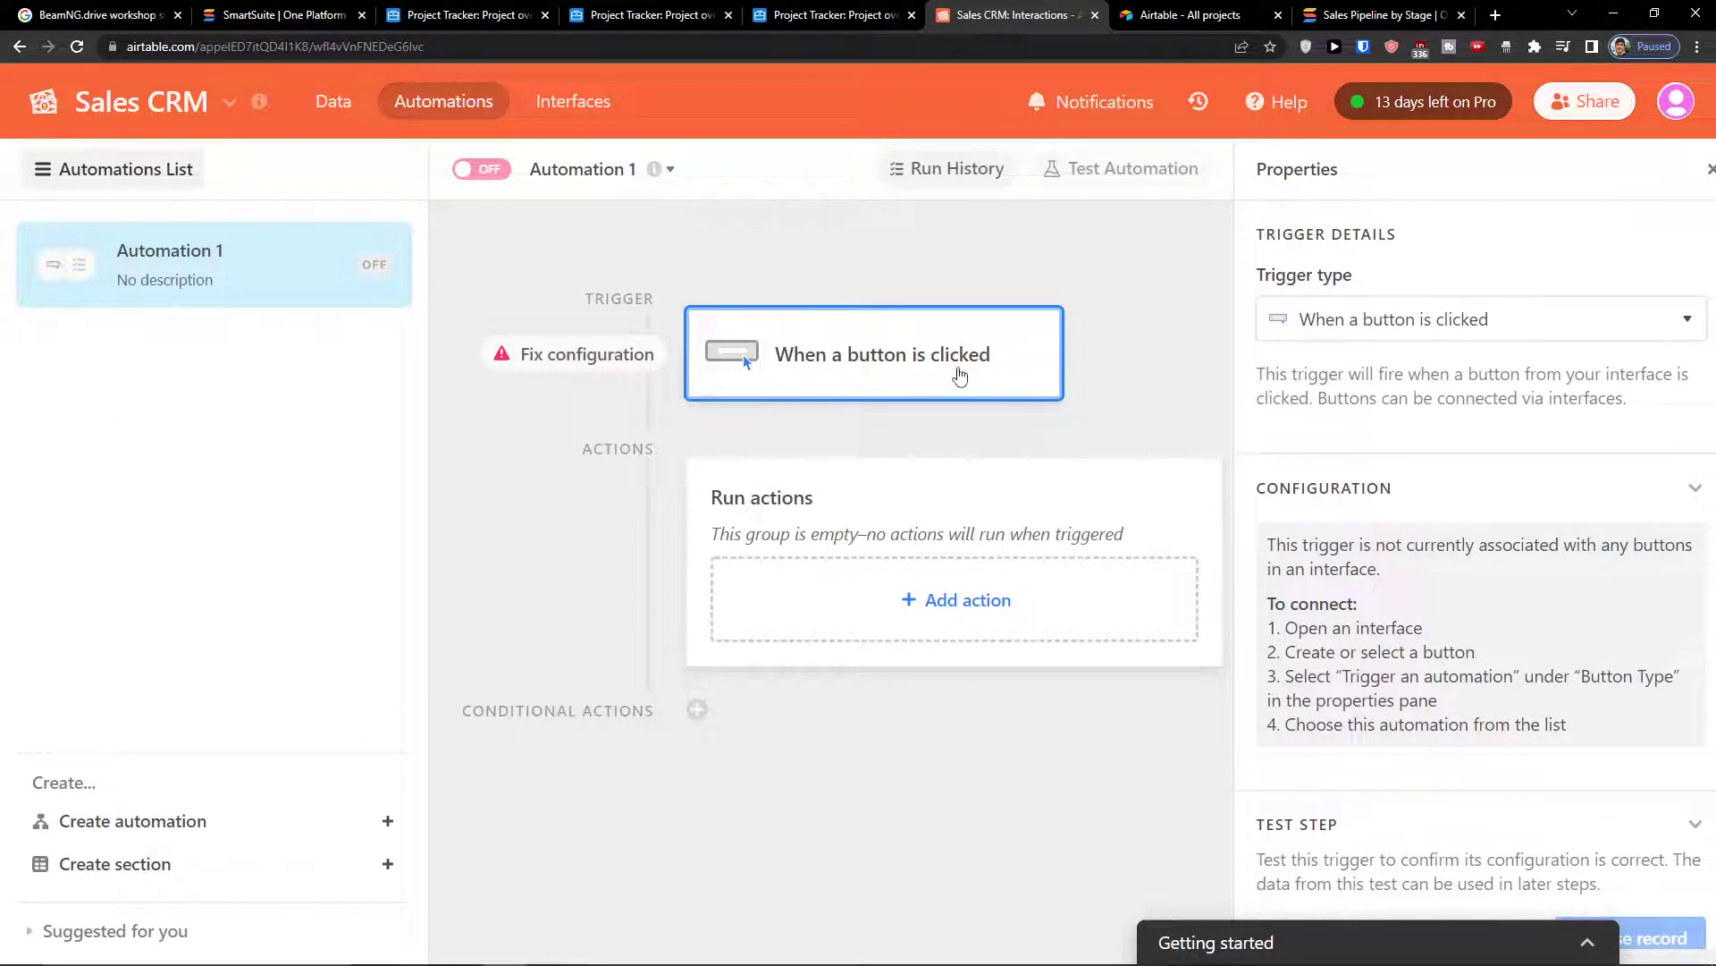
{"action": "scroll", "coordinate": [1499, 659], "scroll_direction": "down", "scroll_amount": 1}
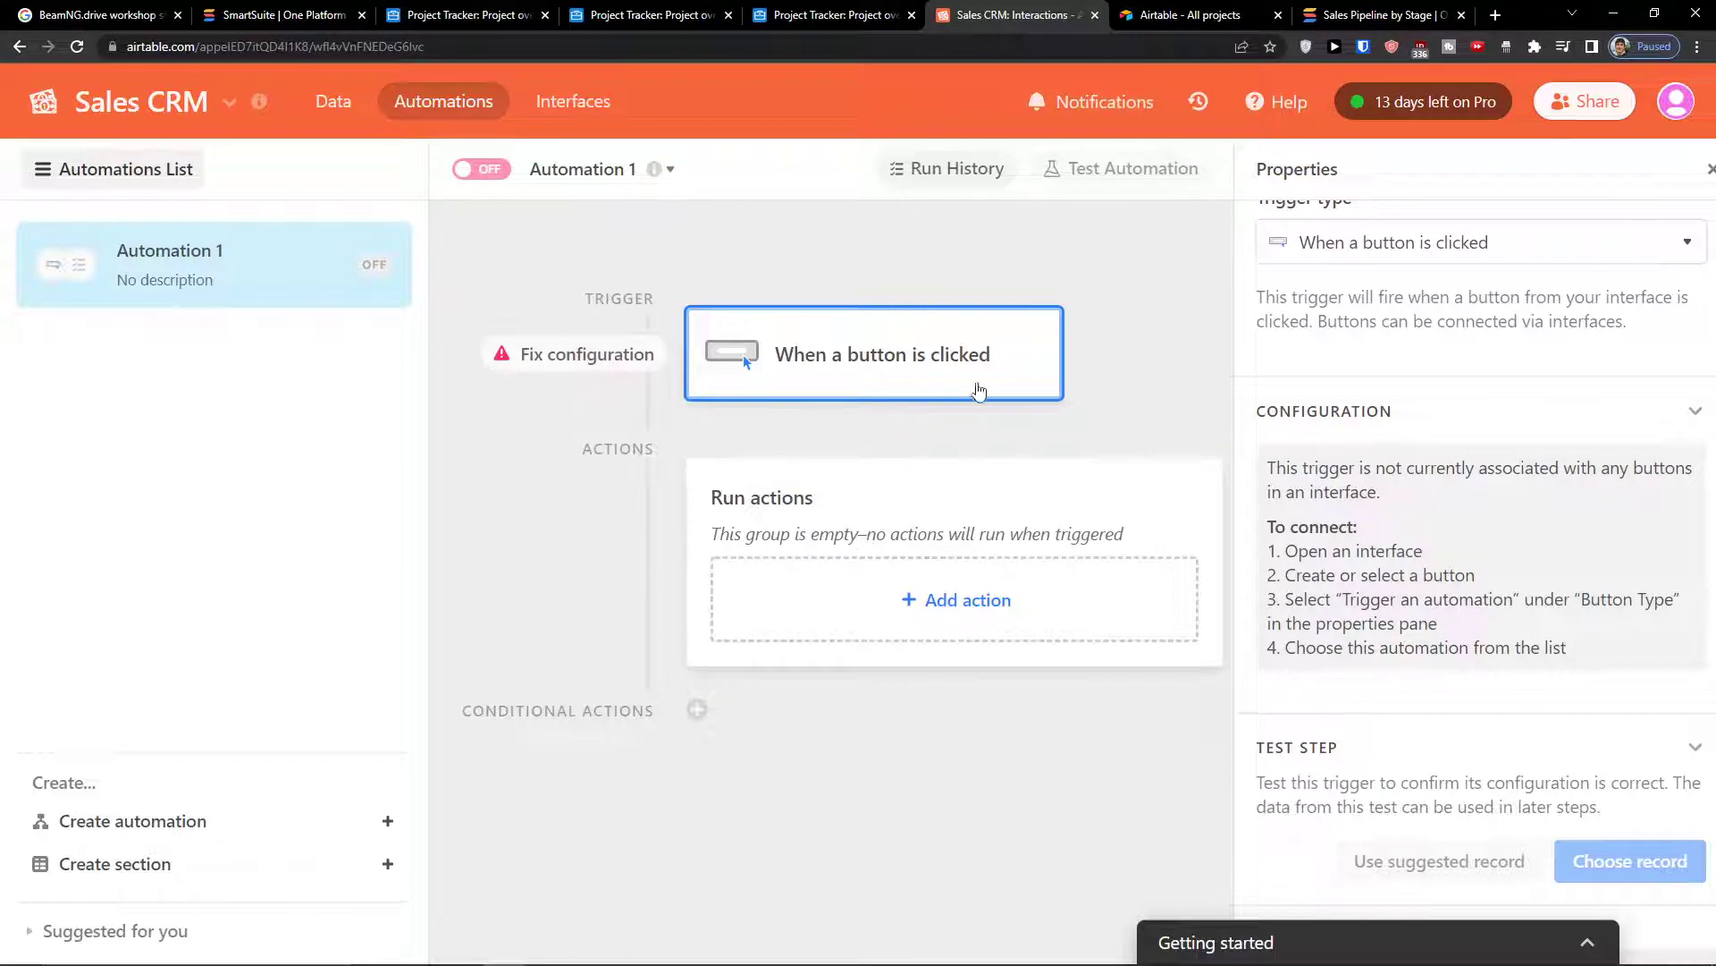
{"action": "left_click", "coordinate": [1663, 243]}
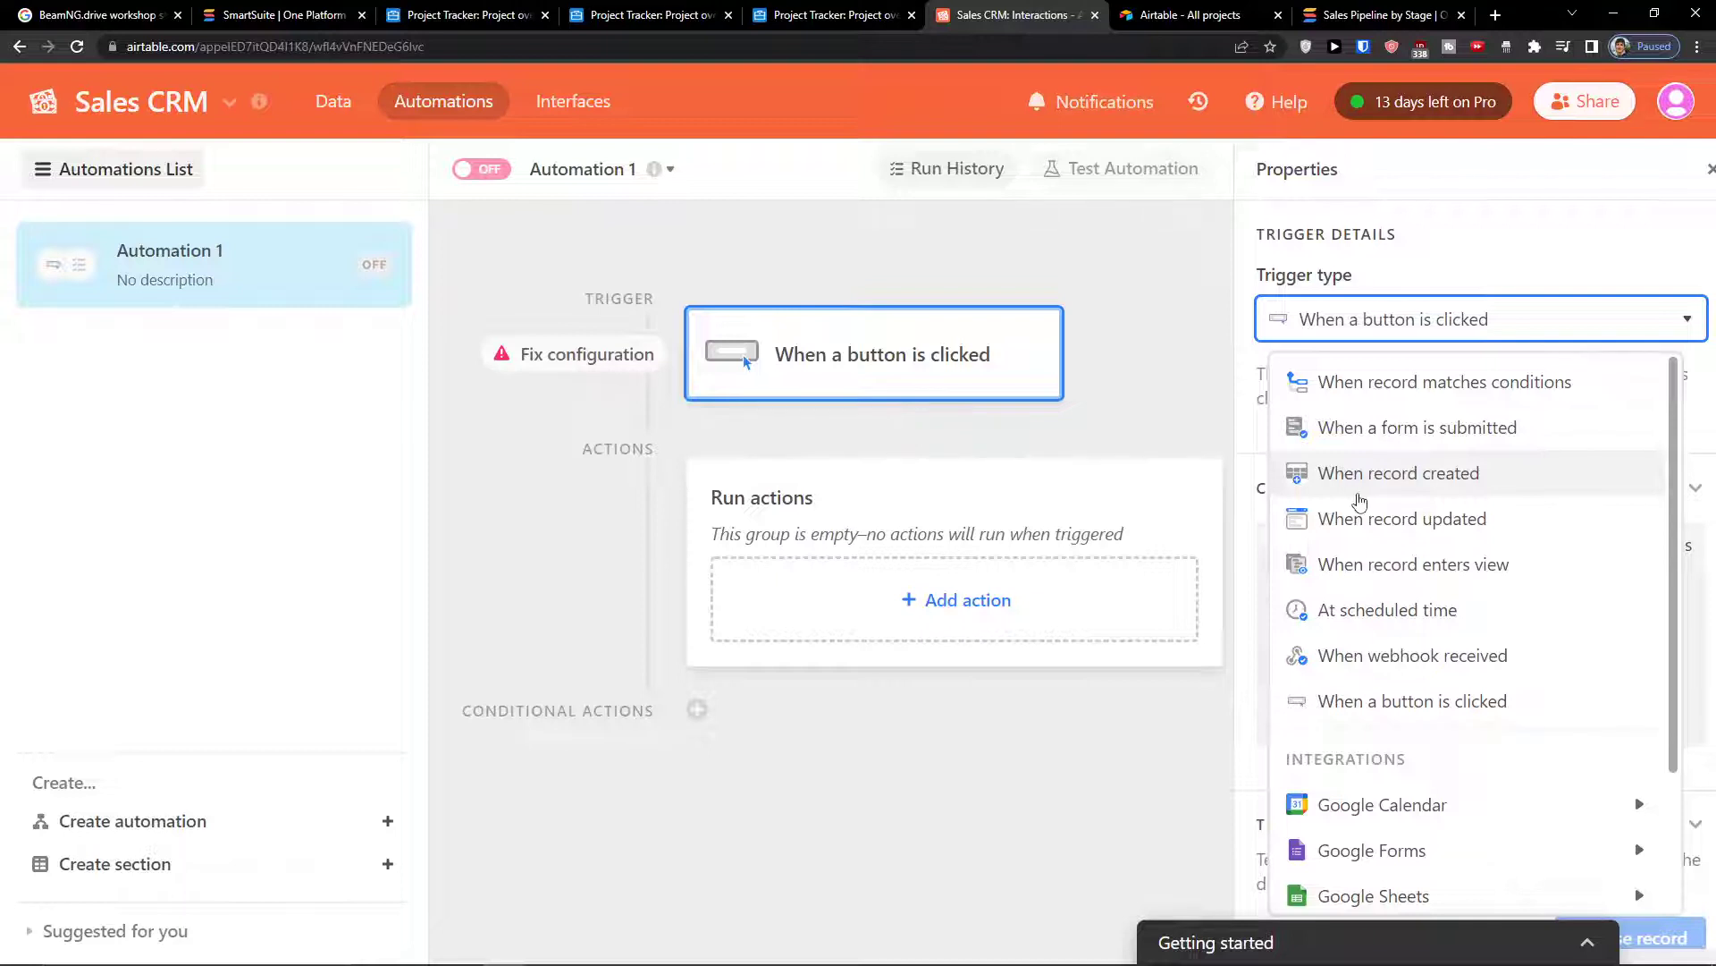
{"action": "left_click", "coordinate": [1390, 496]}
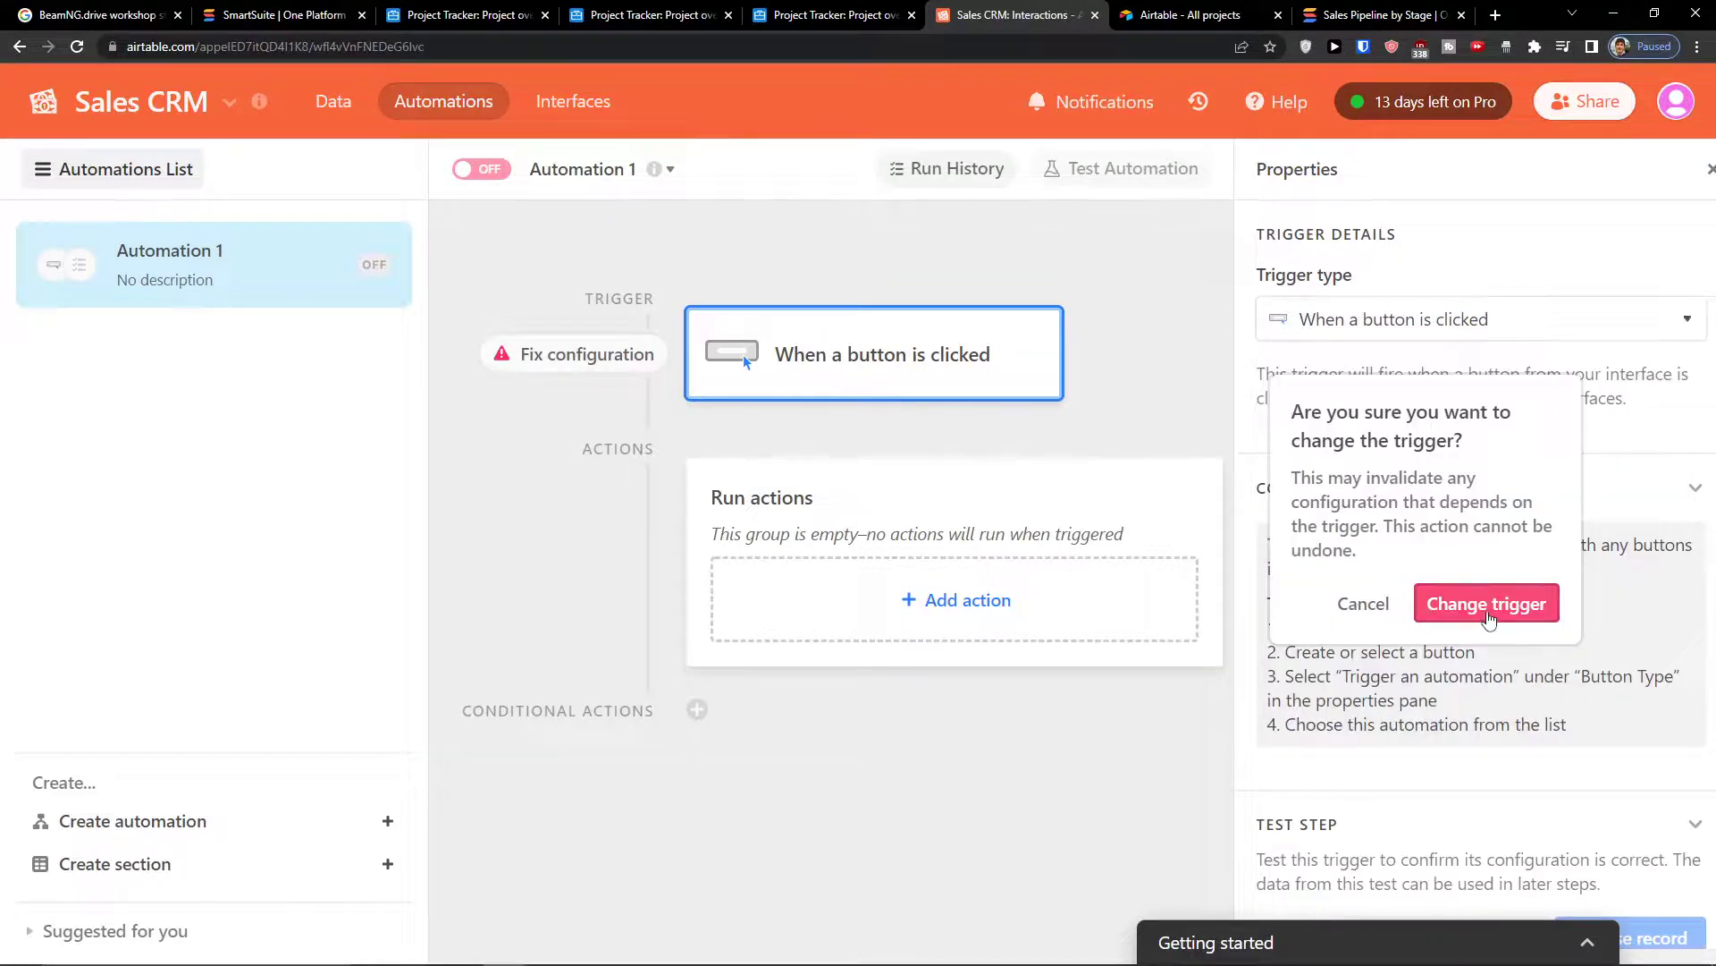
{"action": "left_click", "coordinate": [1488, 601]}
{"action": "left_click", "coordinate": [1398, 544]}
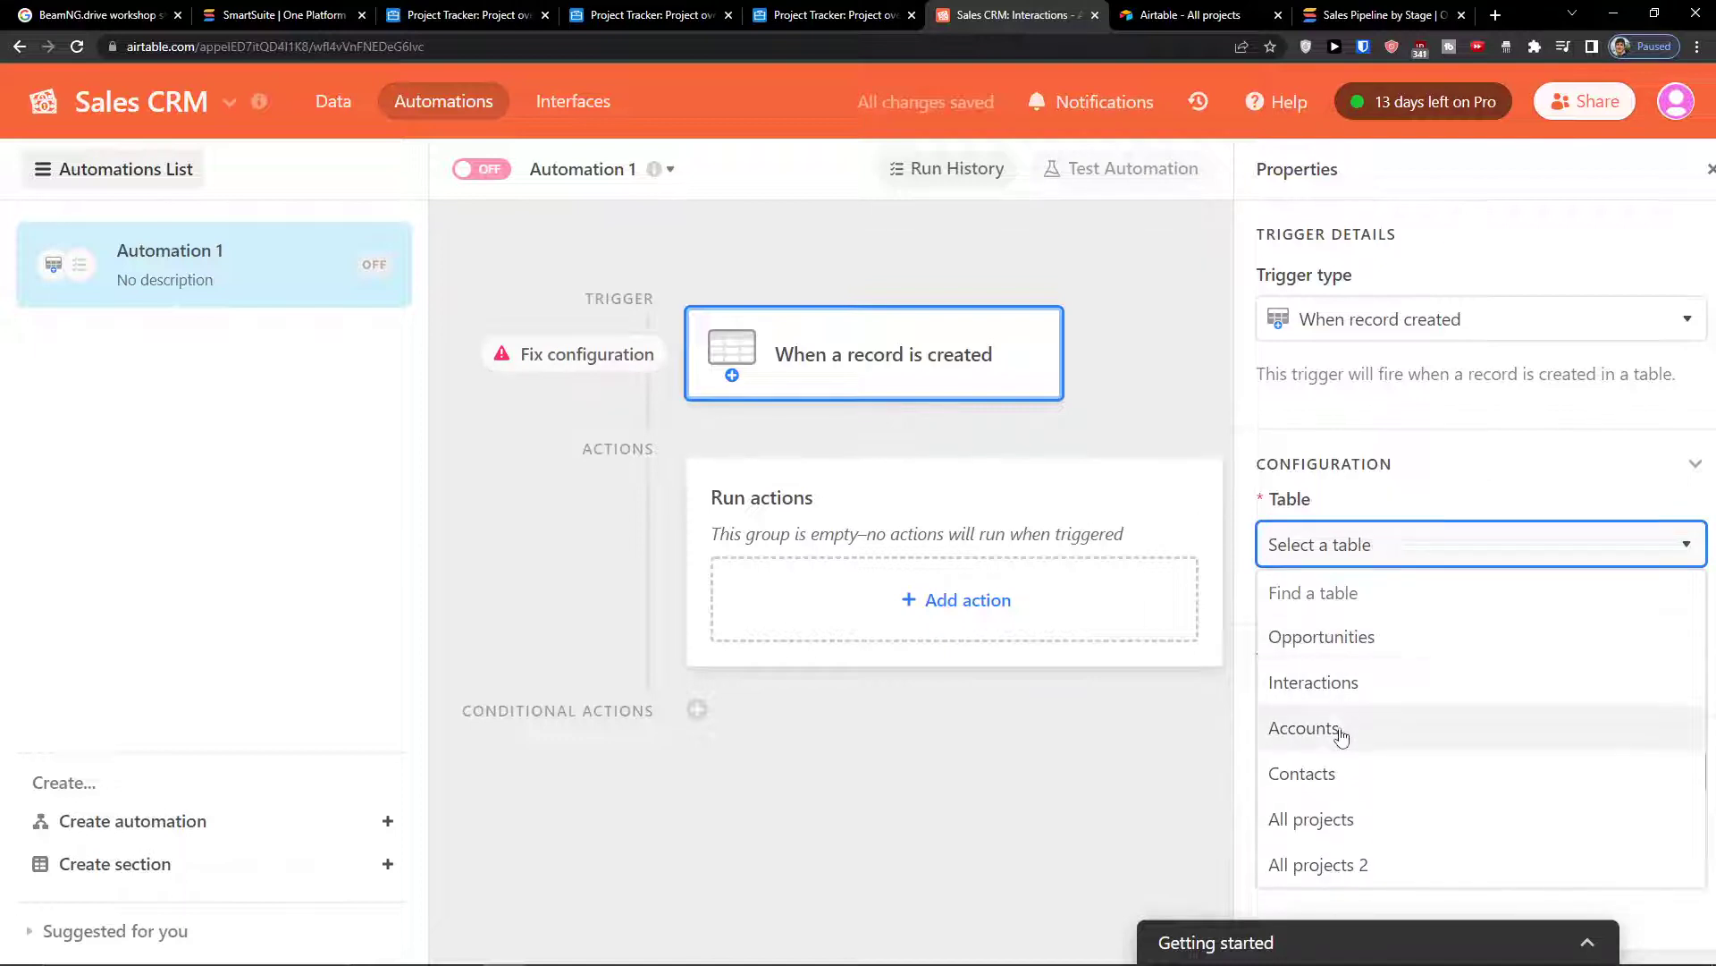
{"action": "left_click", "coordinate": [1311, 774]}
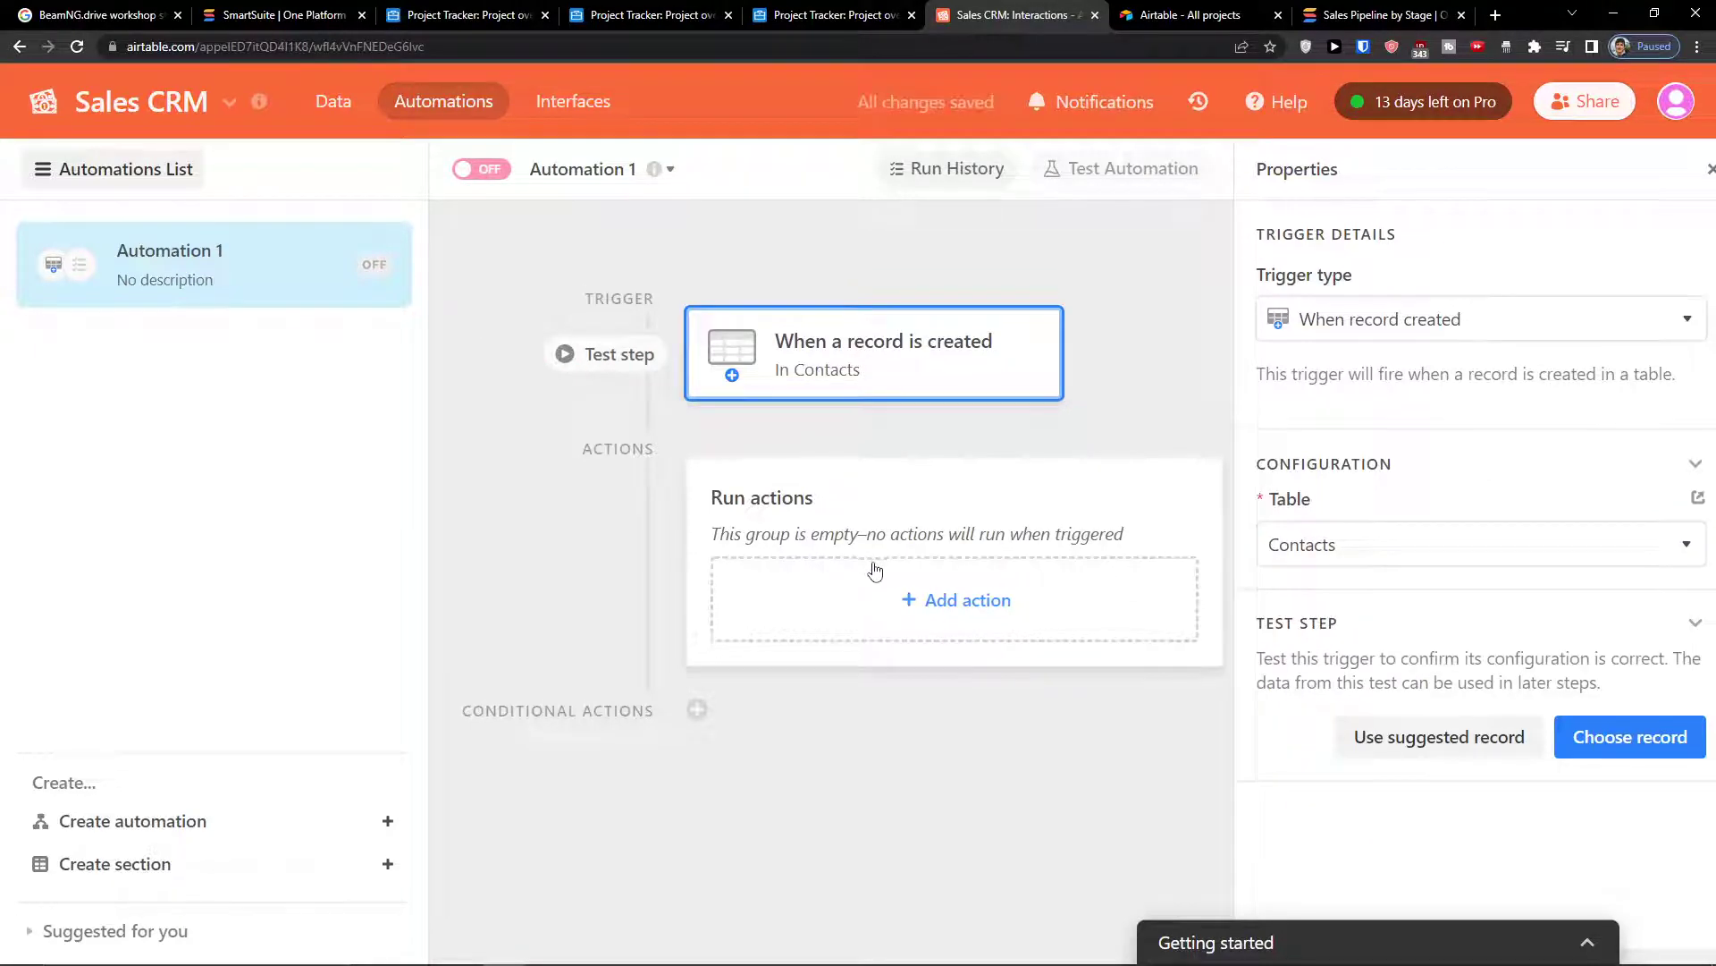
- Add a Create record action to the automation and describe it as "New Contact"
{"action": "left_click", "coordinate": [906, 606]}
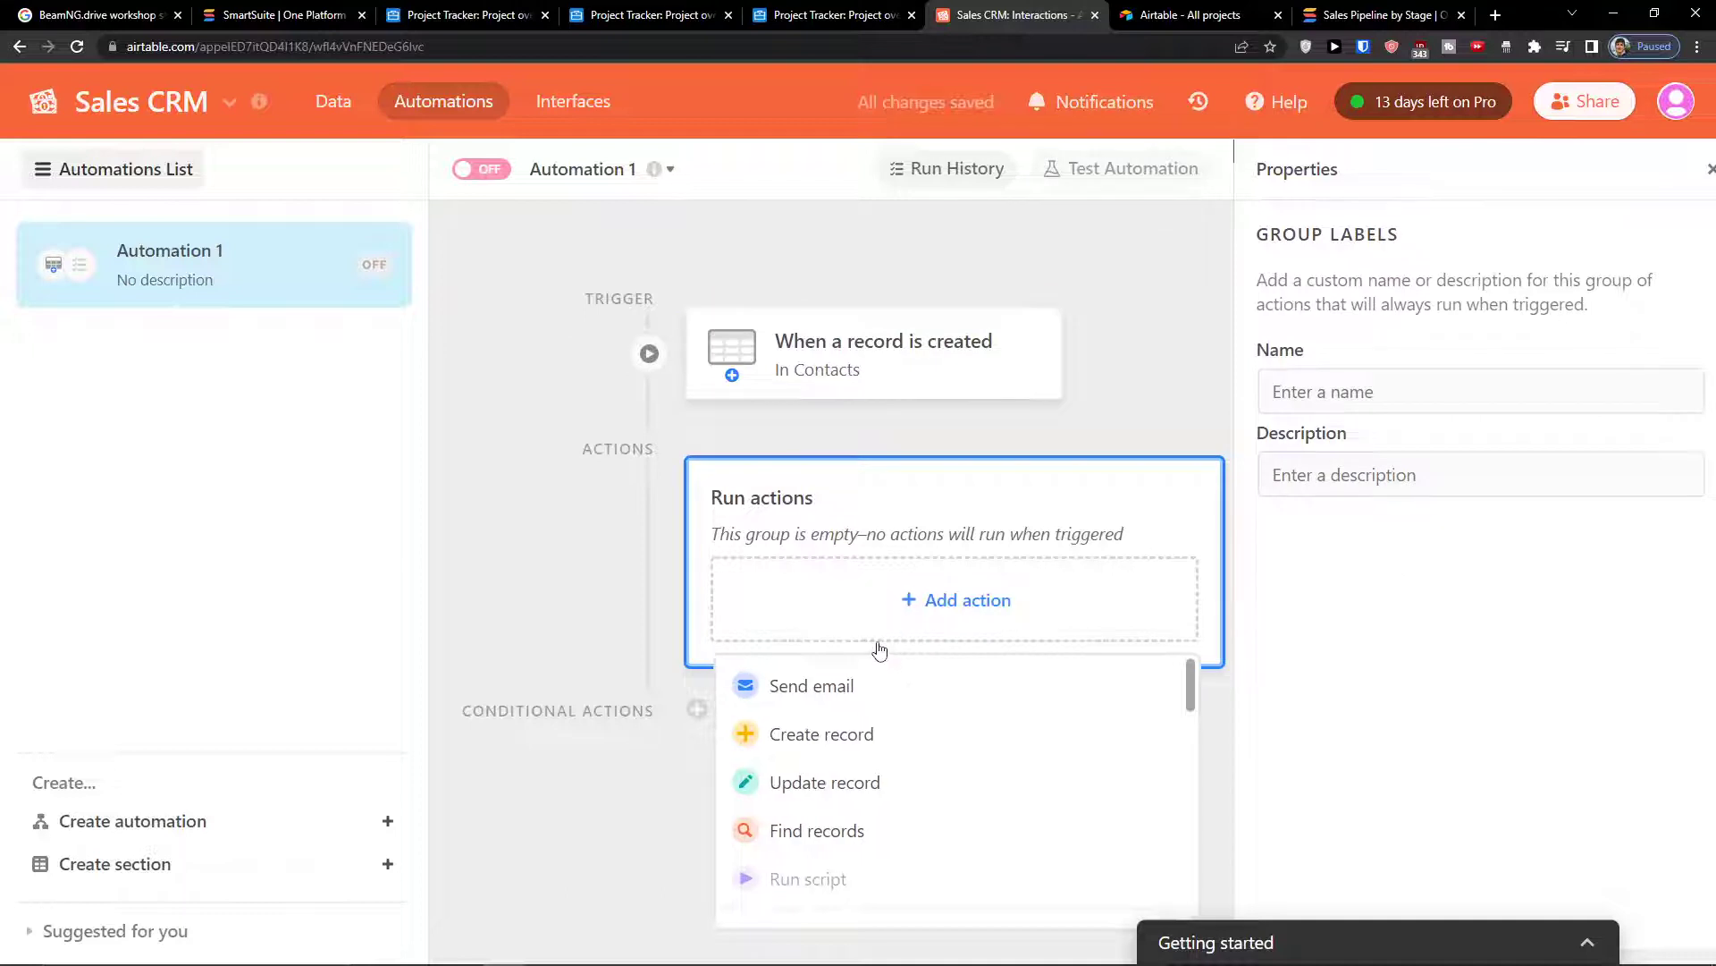
{"action": "left_click", "coordinate": [850, 733]}
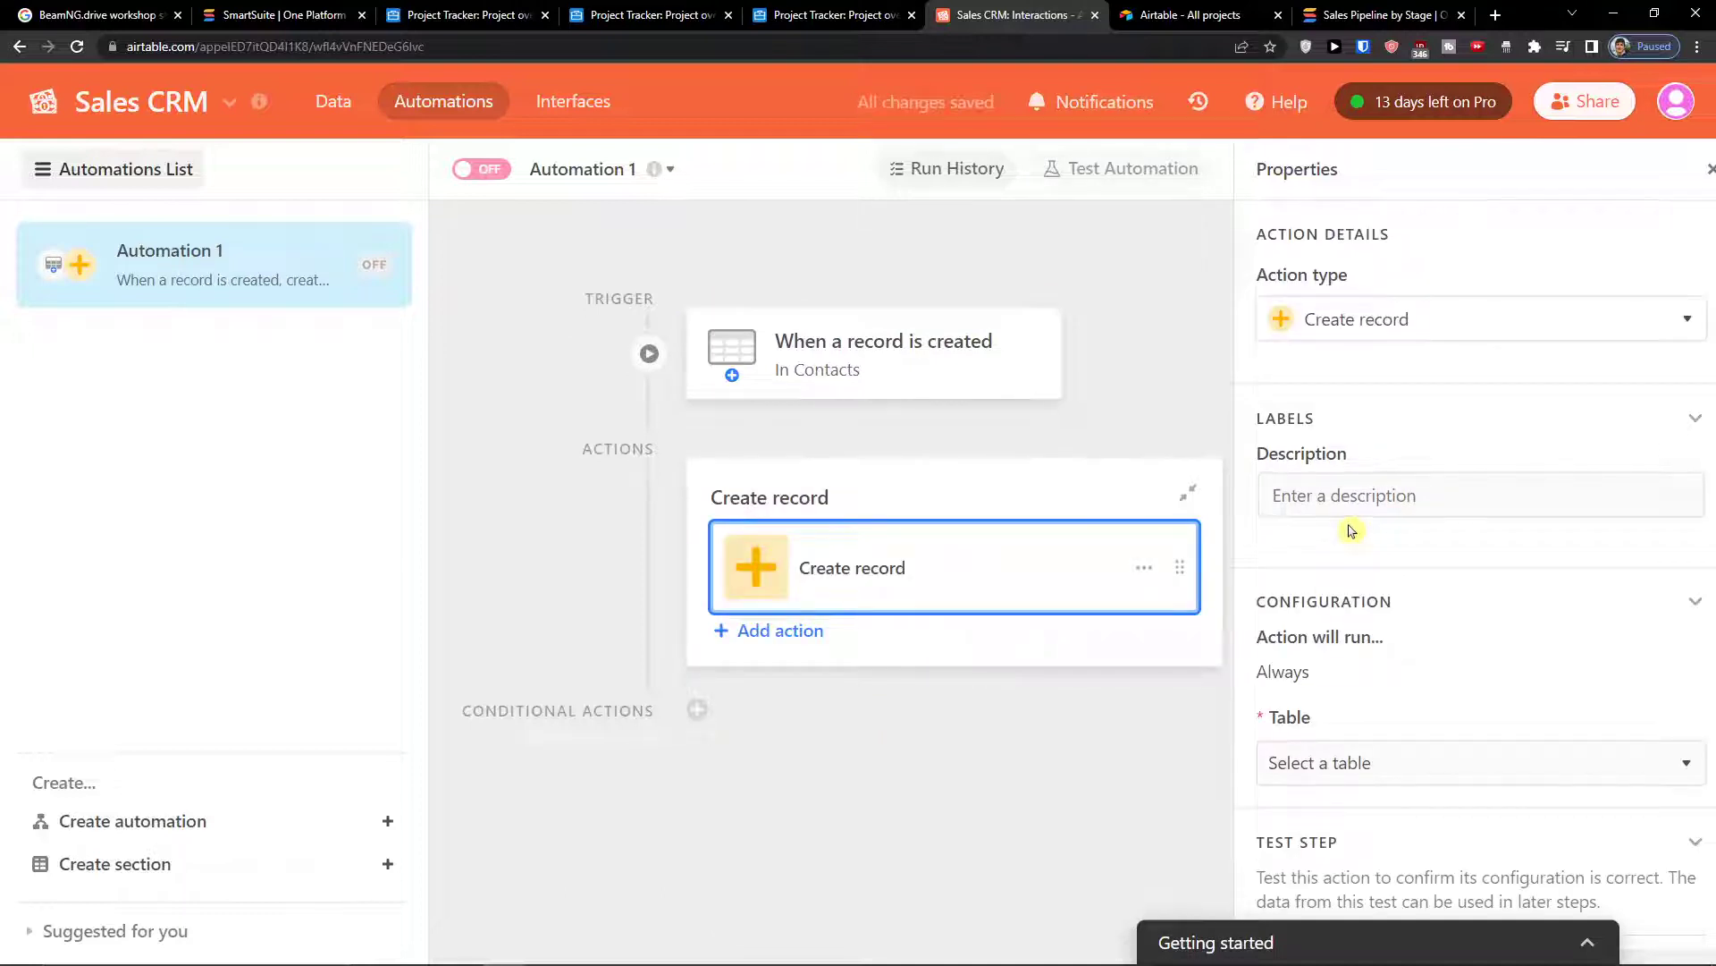
{"action": "left_click", "coordinate": [1321, 497]}
{"action": "scroll", "coordinate": [1317, 510], "scroll_direction": "down", "scroll_amount": 2}
{"action": "scroll", "coordinate": [1318, 511], "scroll_direction": "up", "scroll_amount": 2}
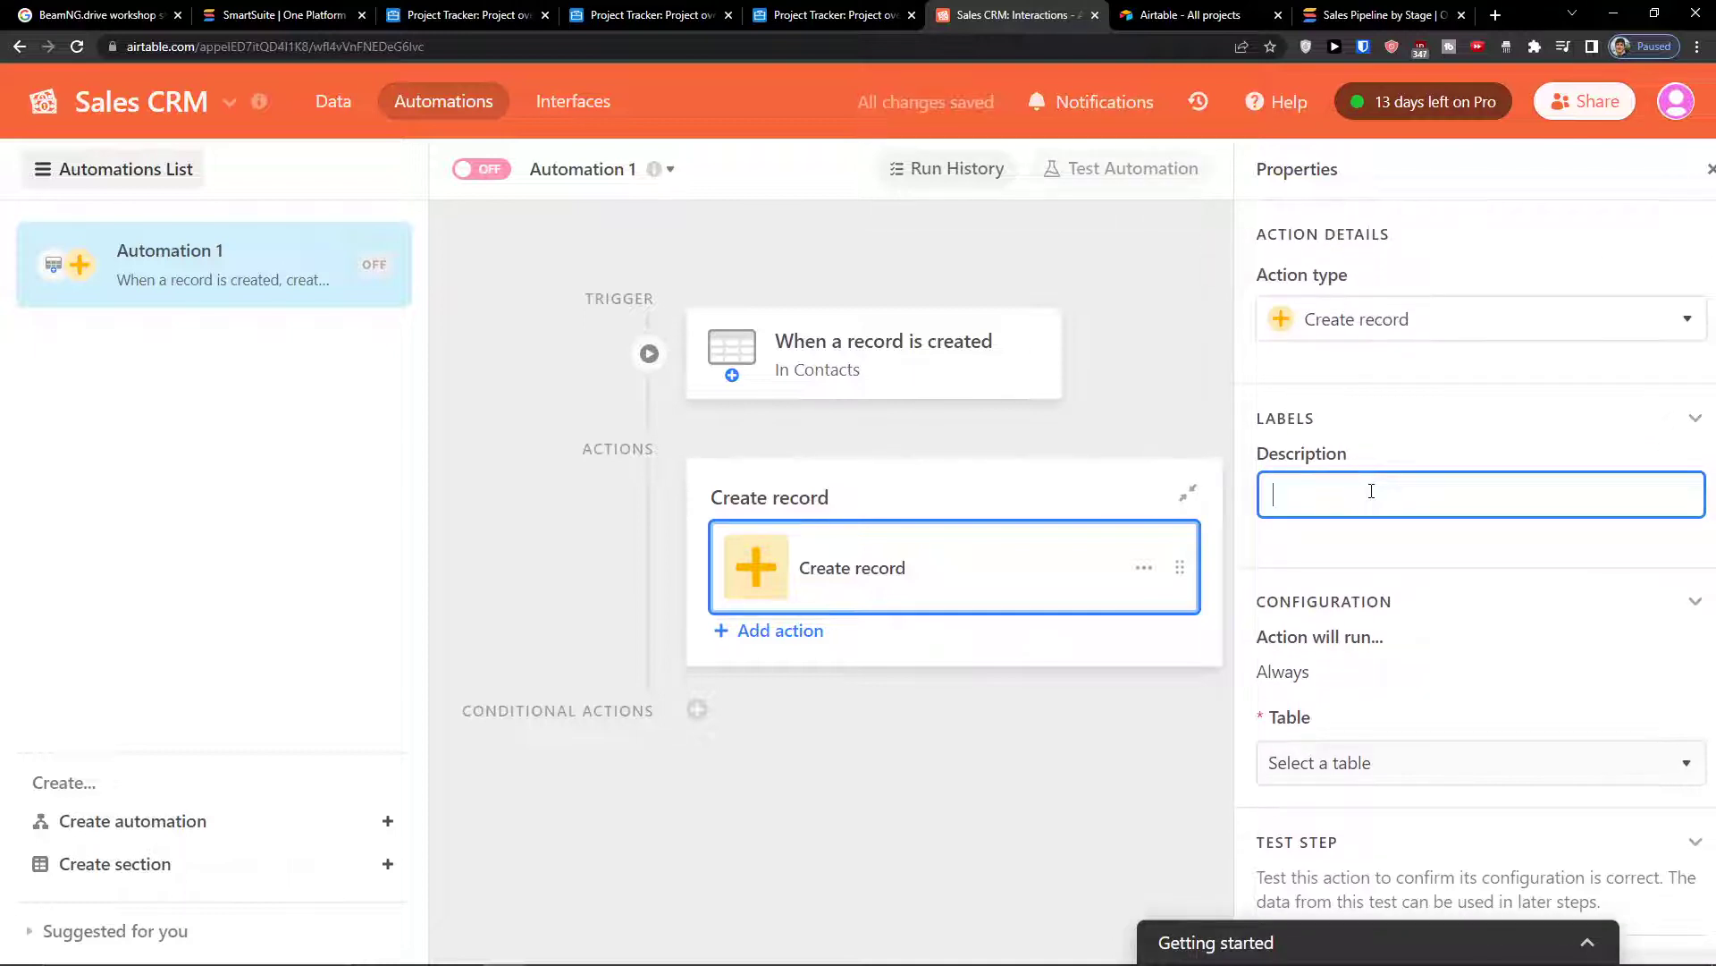
{"action": "type", "text": "New Contact"}
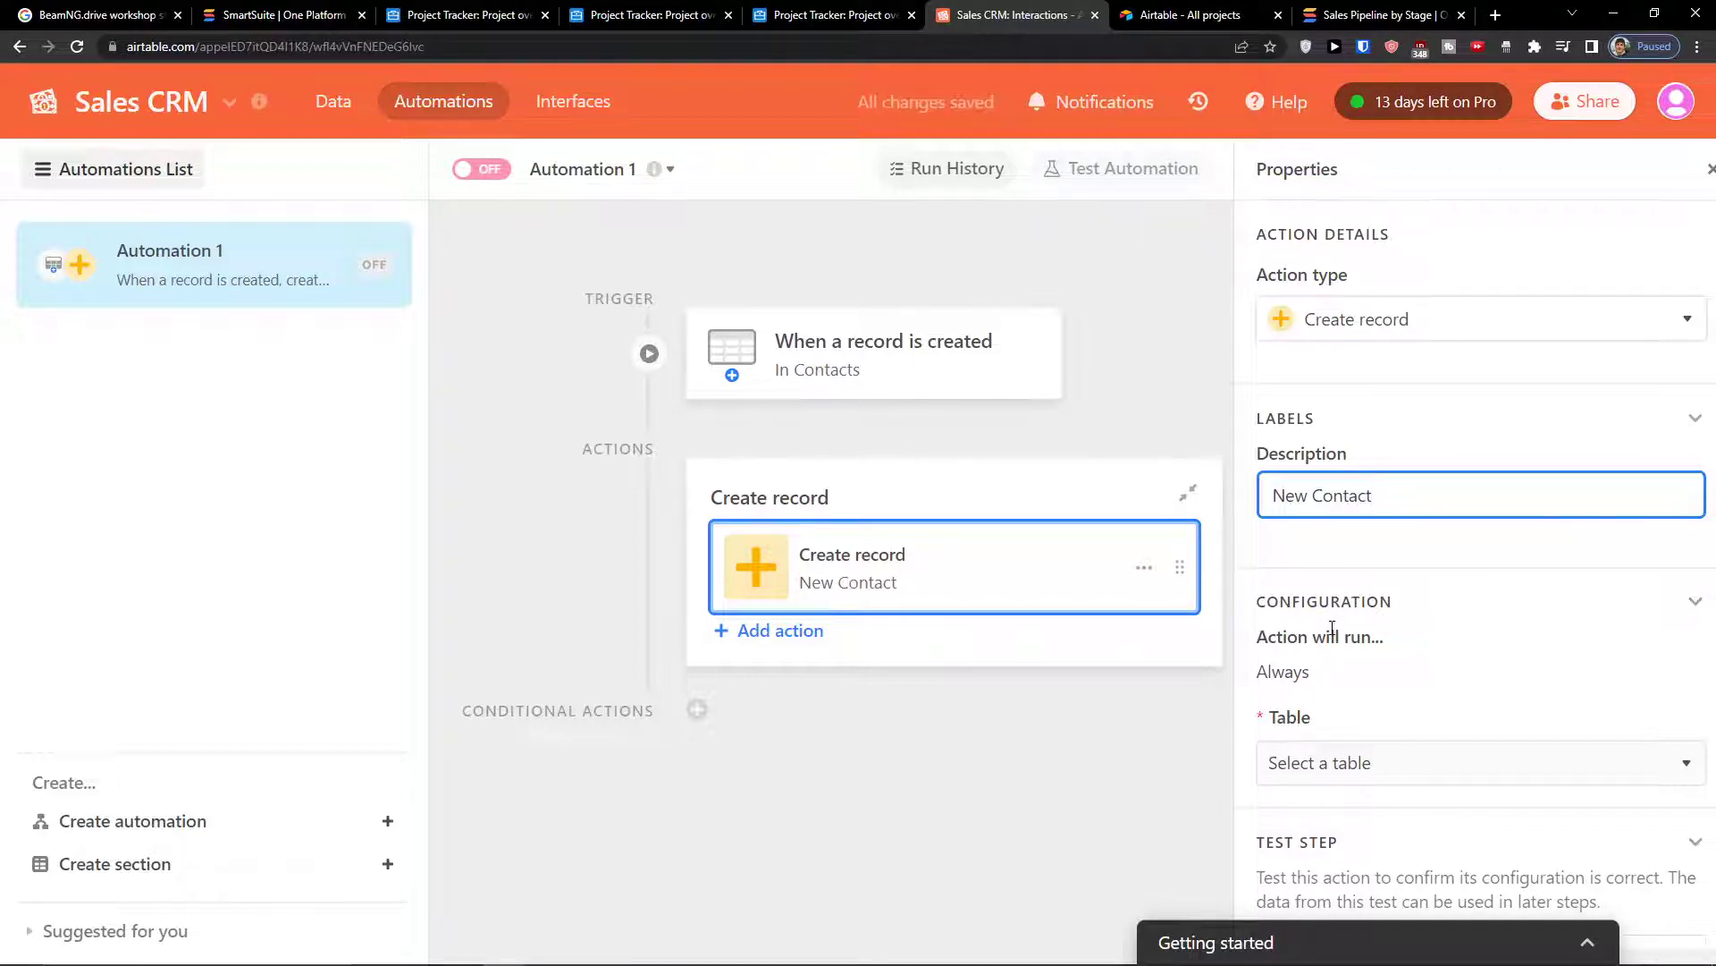
{"action": "left_click", "coordinate": [1337, 615]}
{"action": "left_click", "coordinate": [1337, 615]}
- Set the Create record action's target table to Interactions
{"action": "scroll", "coordinate": [1359, 635], "scroll_direction": "down", "scroll_amount": 2}
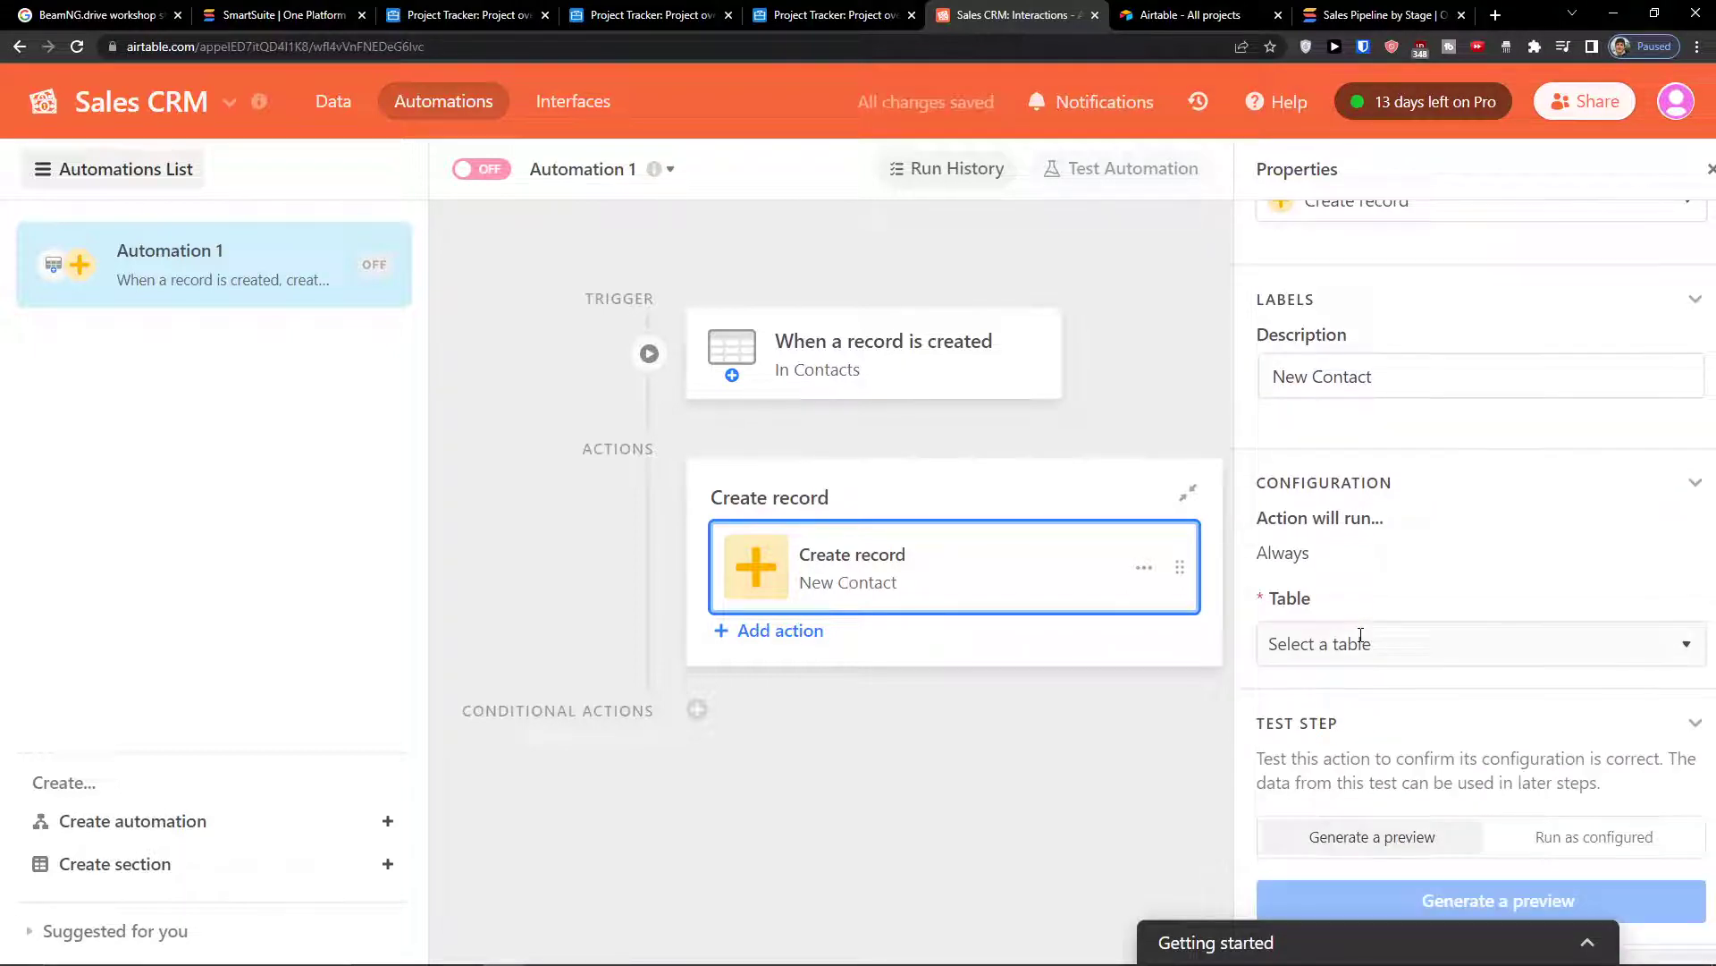
{"action": "left_click", "coordinate": [1347, 644]}
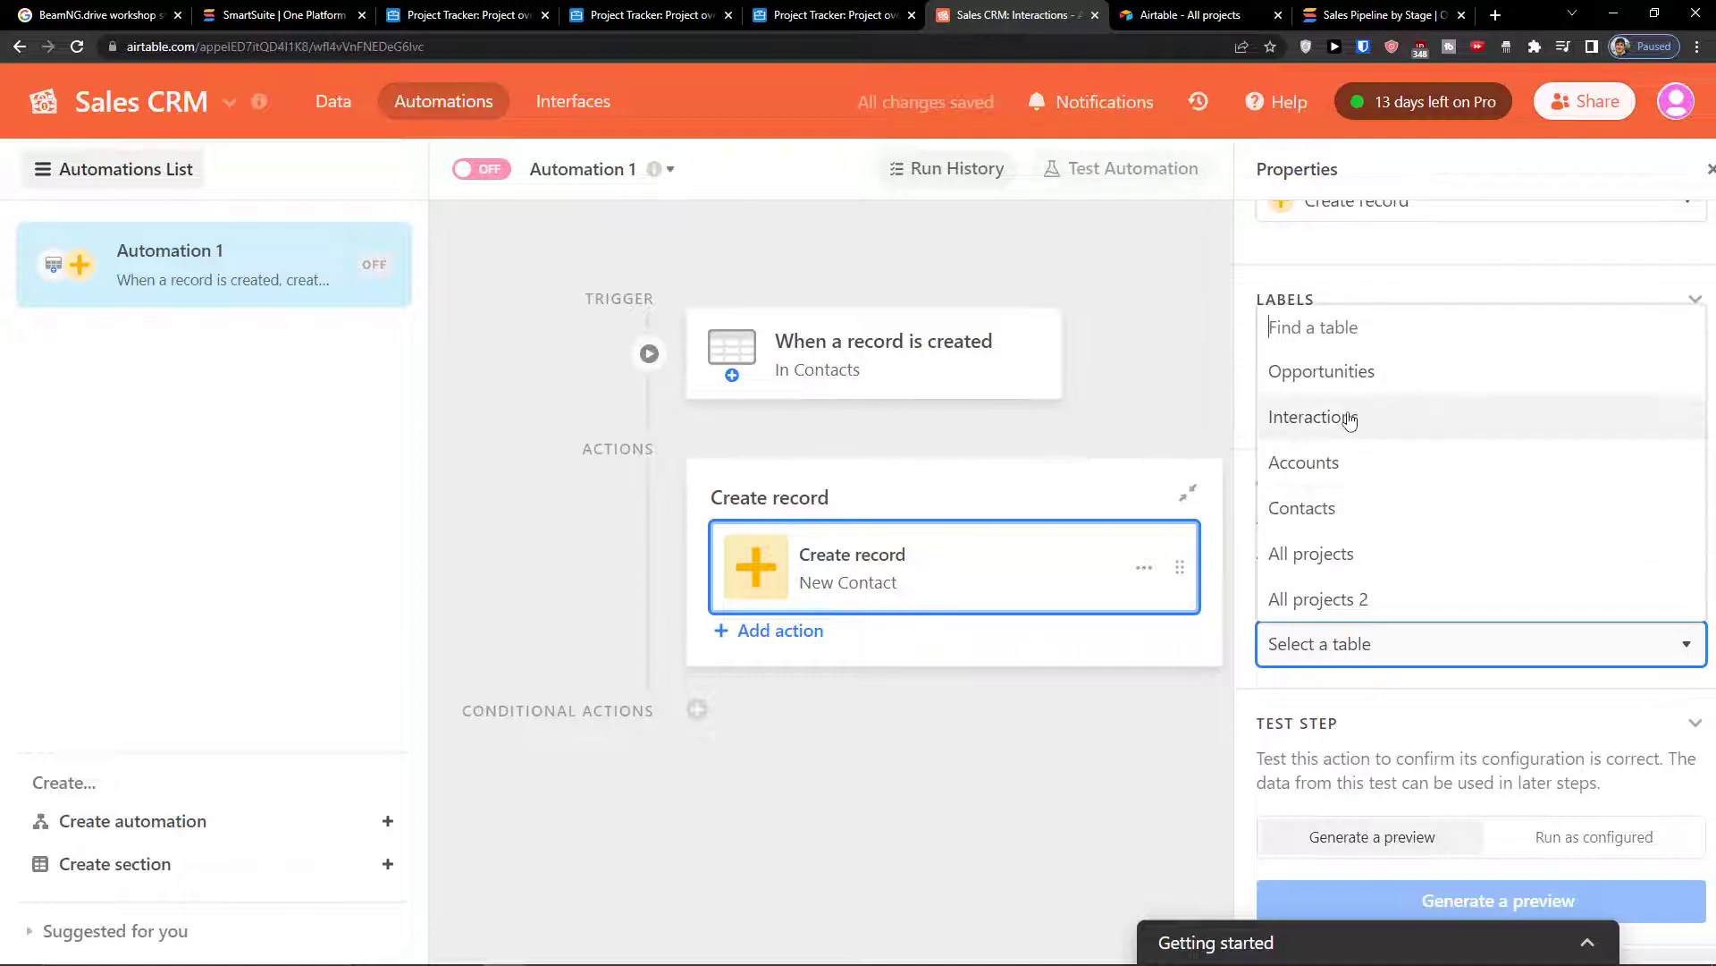
{"action": "left_click", "coordinate": [1352, 438]}
{"action": "left_click", "coordinate": [1350, 644]}
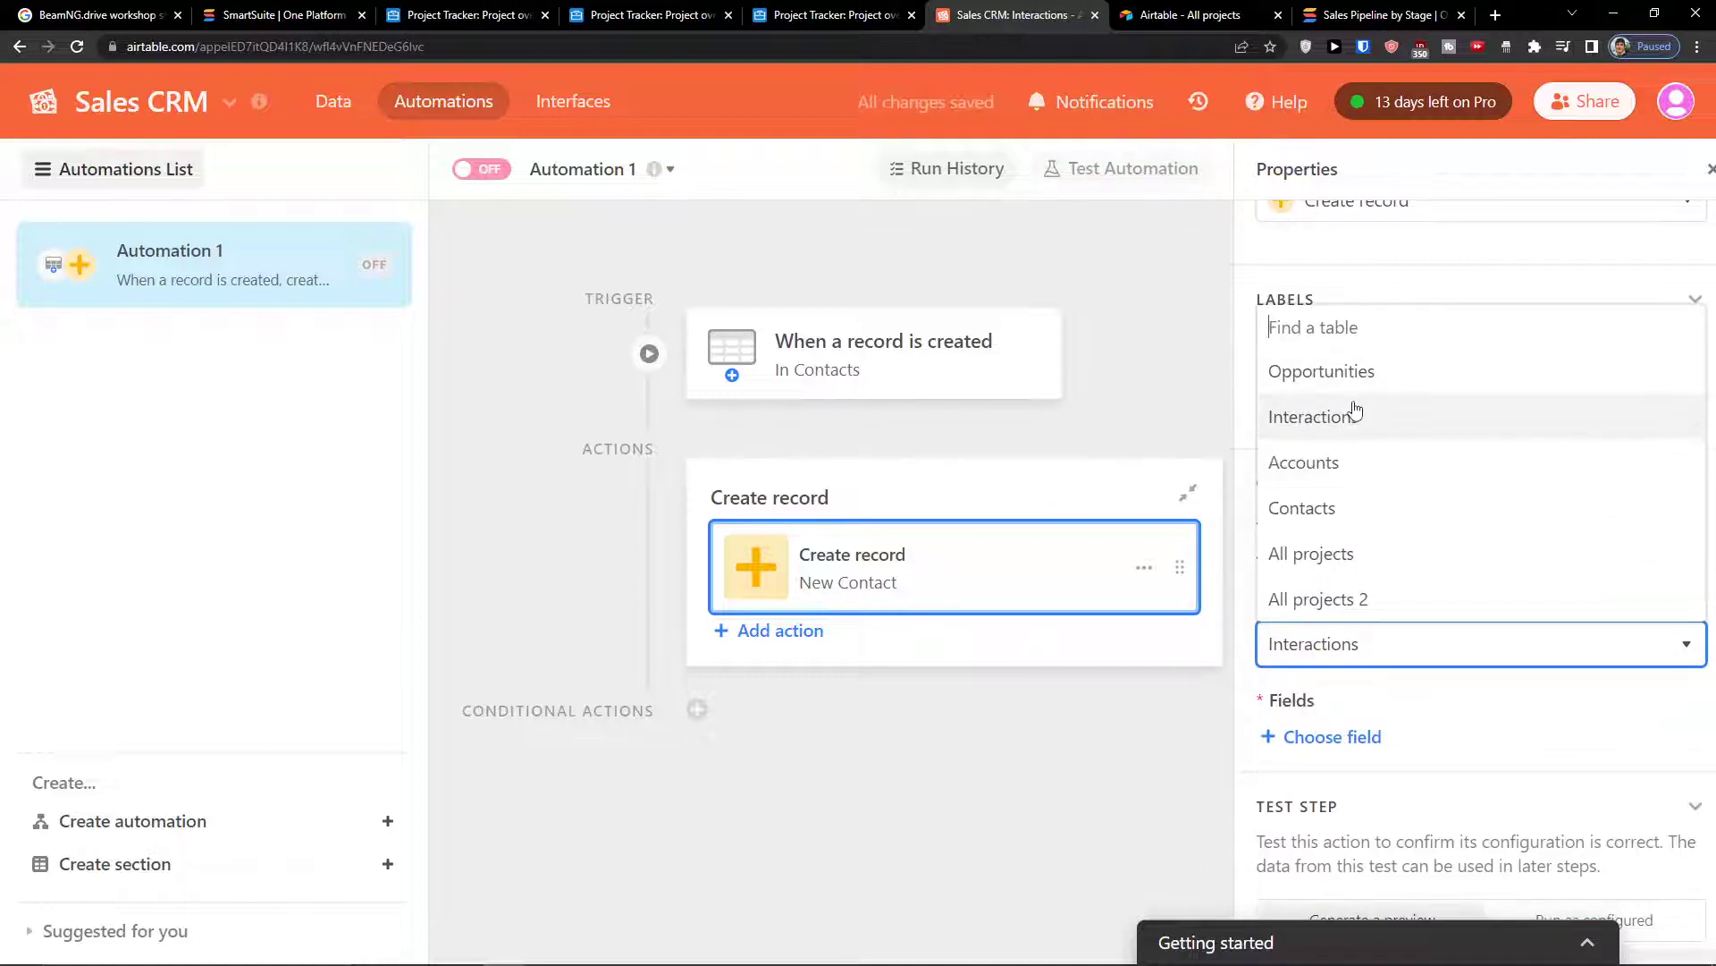
{"action": "left_click", "coordinate": [1341, 435]}
- Add the Type field to the Create record action and set it to Discovery
{"action": "scroll", "coordinate": [1355, 617], "scroll_direction": "down", "scroll_amount": 2}
{"action": "left_click", "coordinate": [1355, 617]}
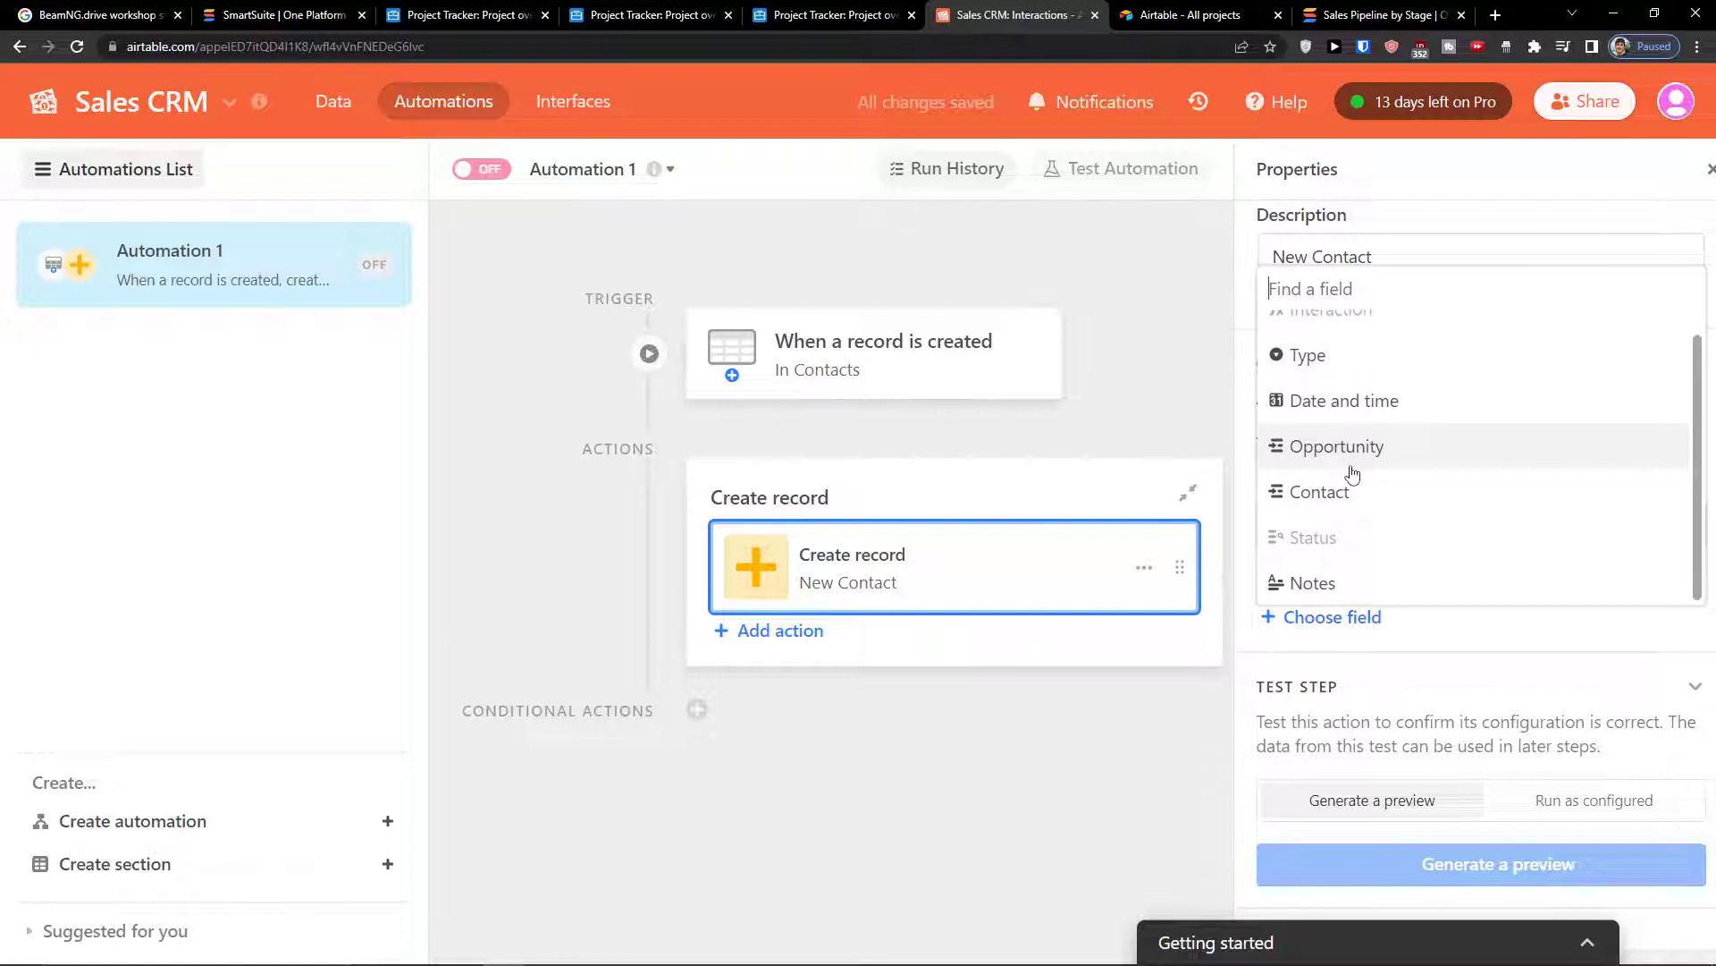
{"action": "scroll", "coordinate": [1395, 429], "scroll_direction": "up", "scroll_amount": 1}
{"action": "left_click", "coordinate": [1391, 380]}
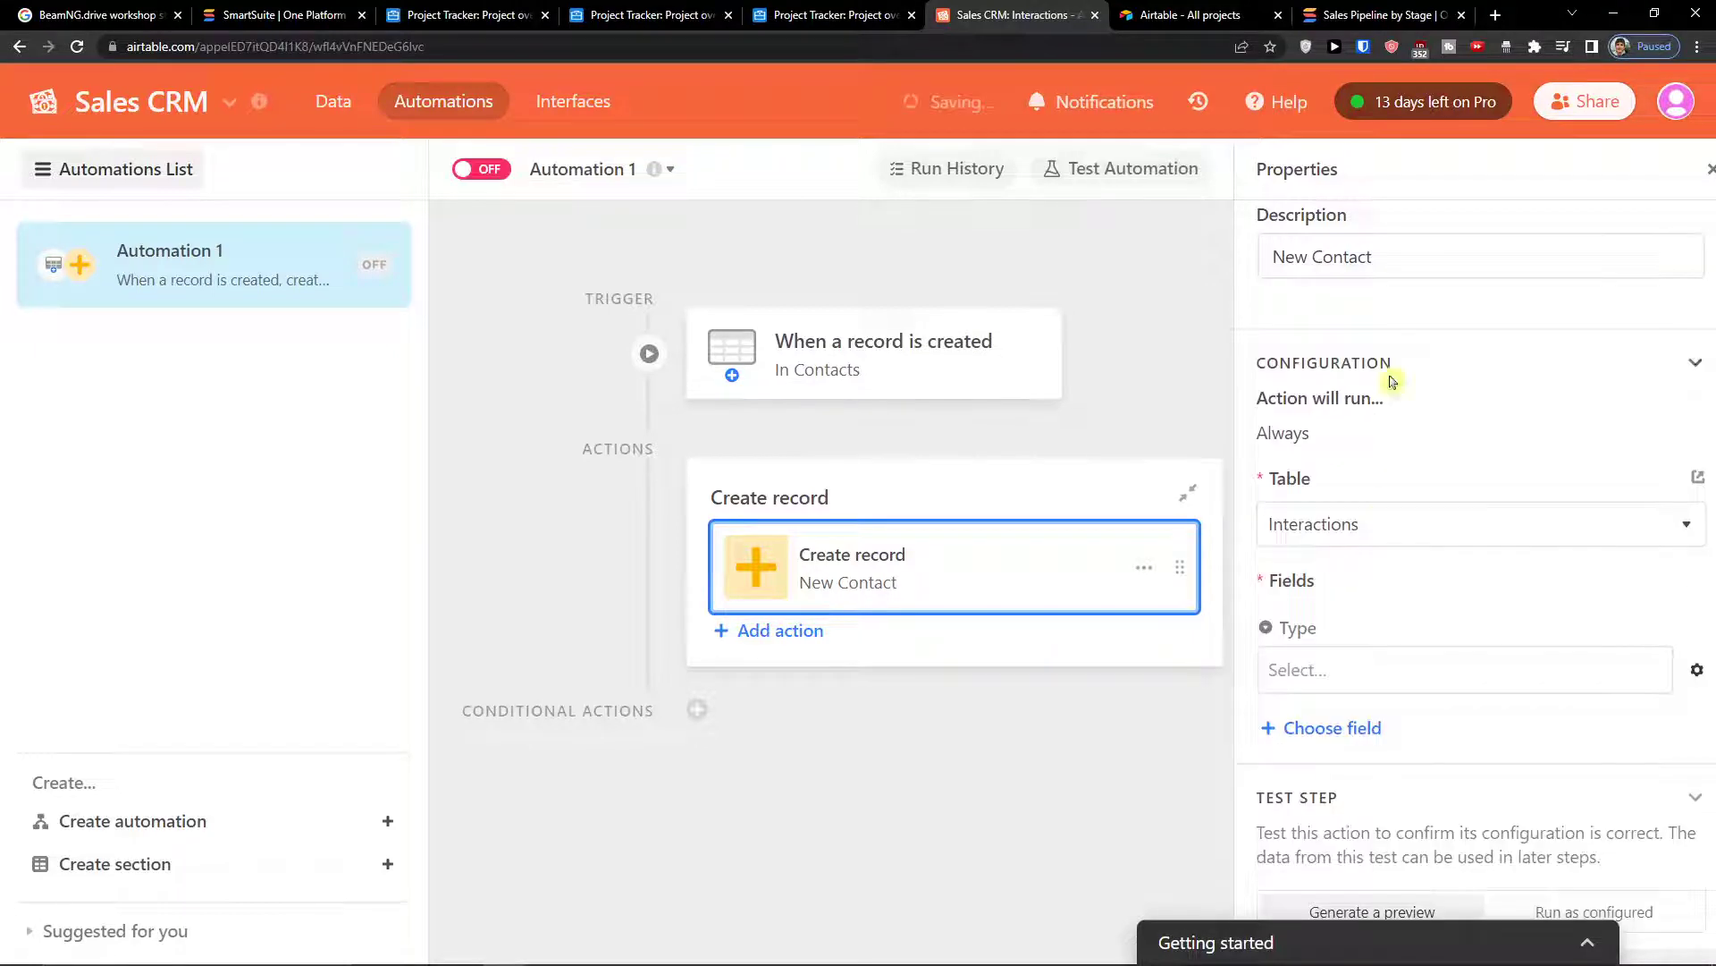
{"action": "left_click", "coordinate": [1329, 669]}
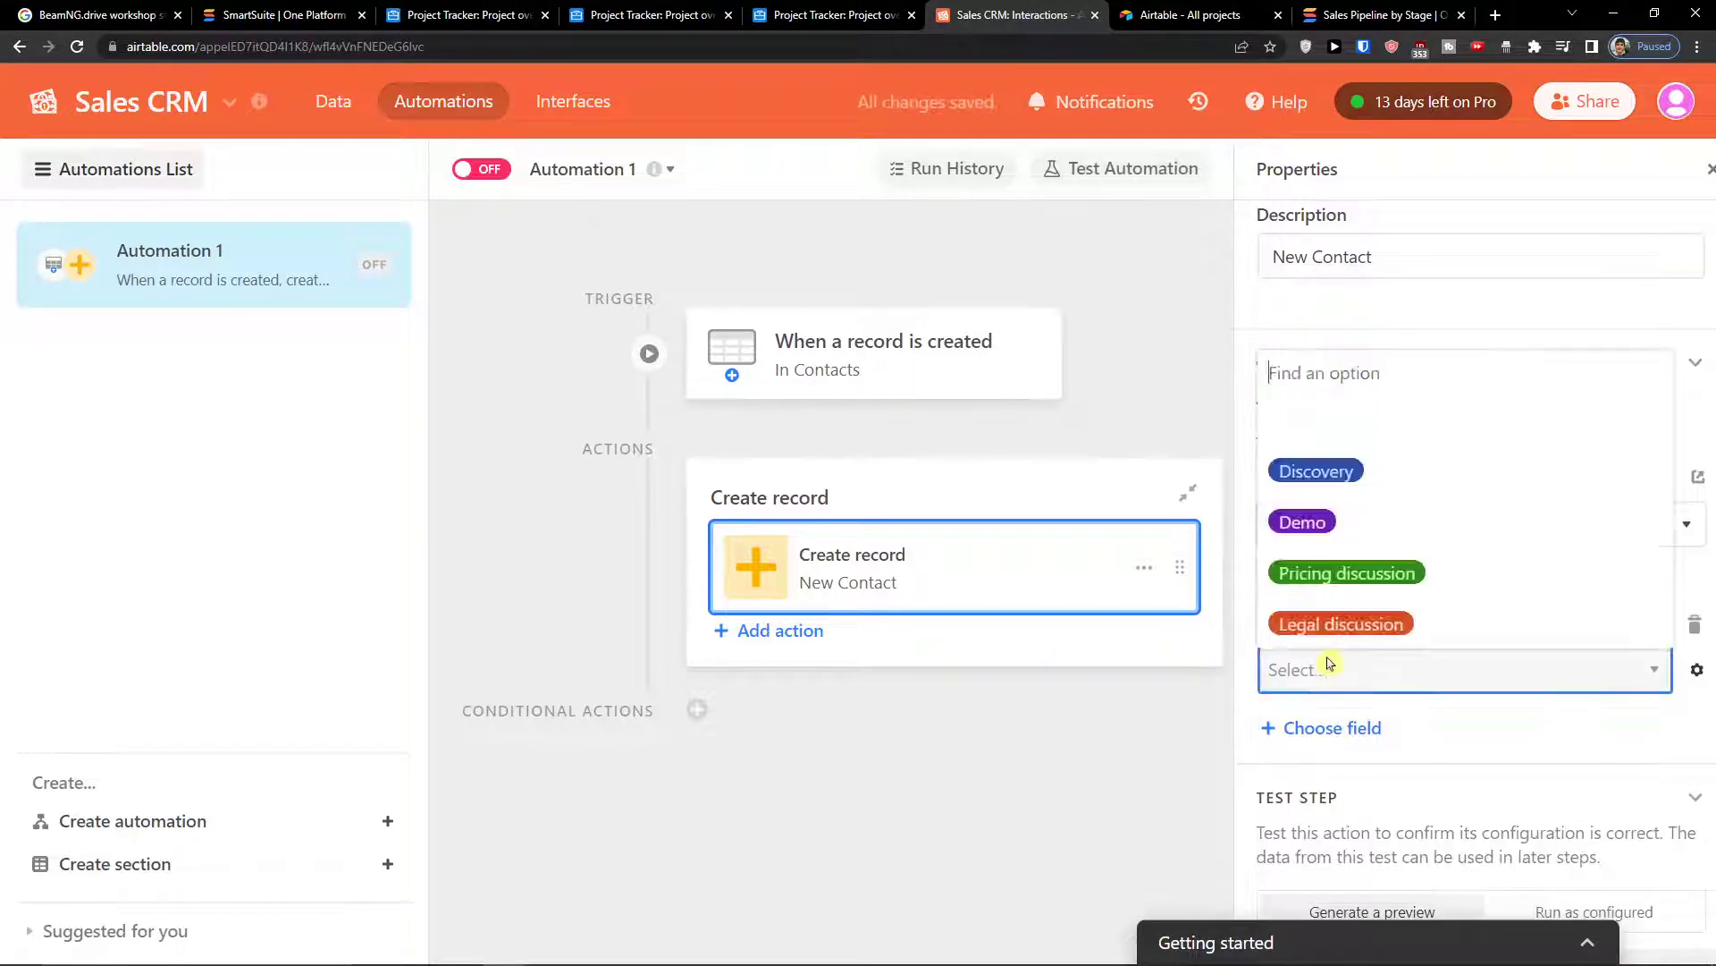
{"action": "left_click", "coordinate": [1318, 474]}
{"action": "left_click", "coordinate": [1330, 729]}
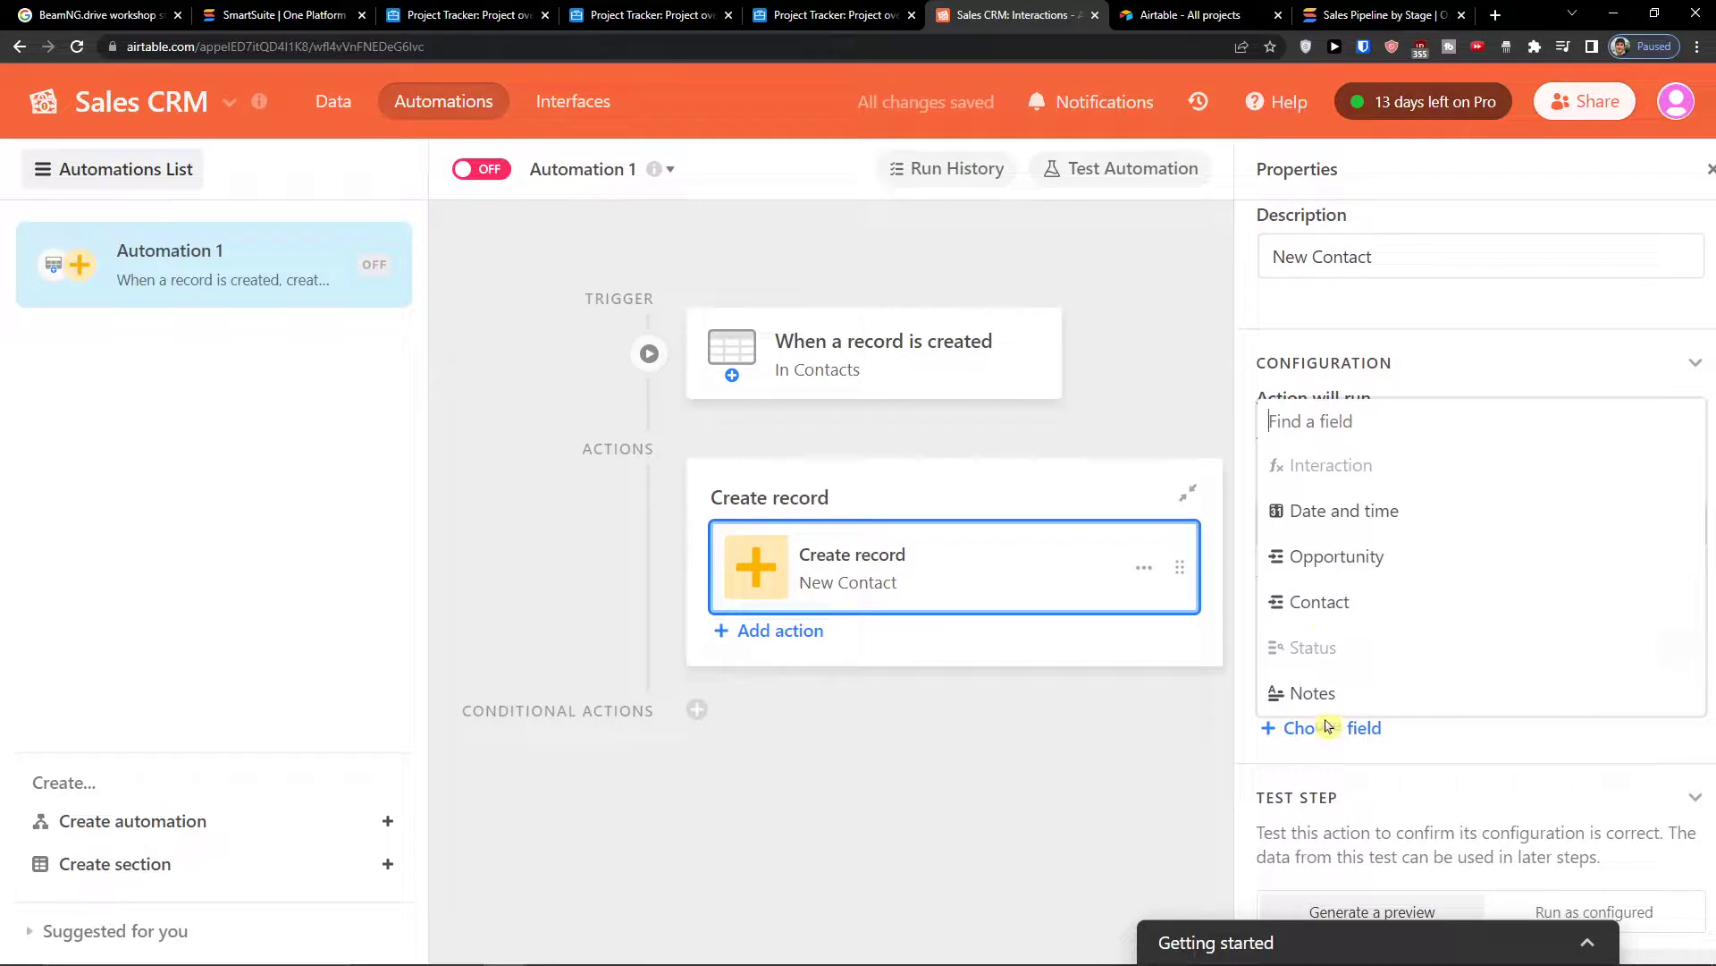
{"action": "left_click", "coordinate": [1327, 558]}
{"action": "left_click", "coordinate": [1306, 800]}
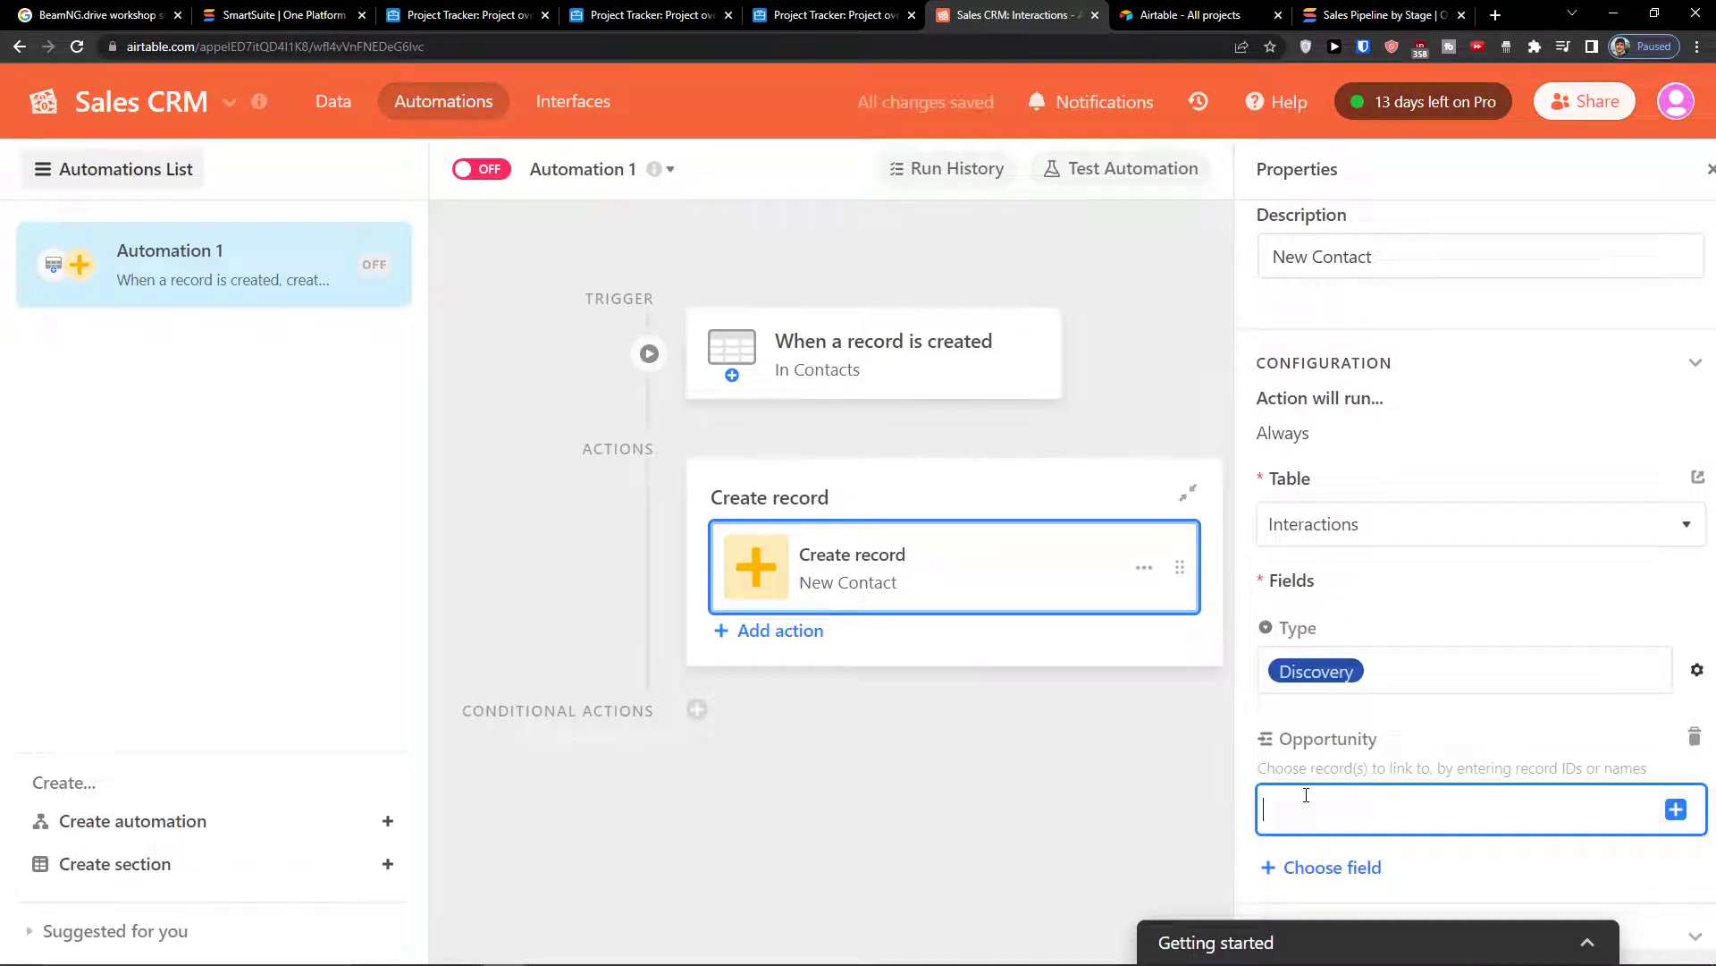
{"action": "left_click", "coordinate": [1695, 737]}
- Add the Notes field to the Create record action and fill it with "this is a not"
{"action": "left_click", "coordinate": [1368, 731]}
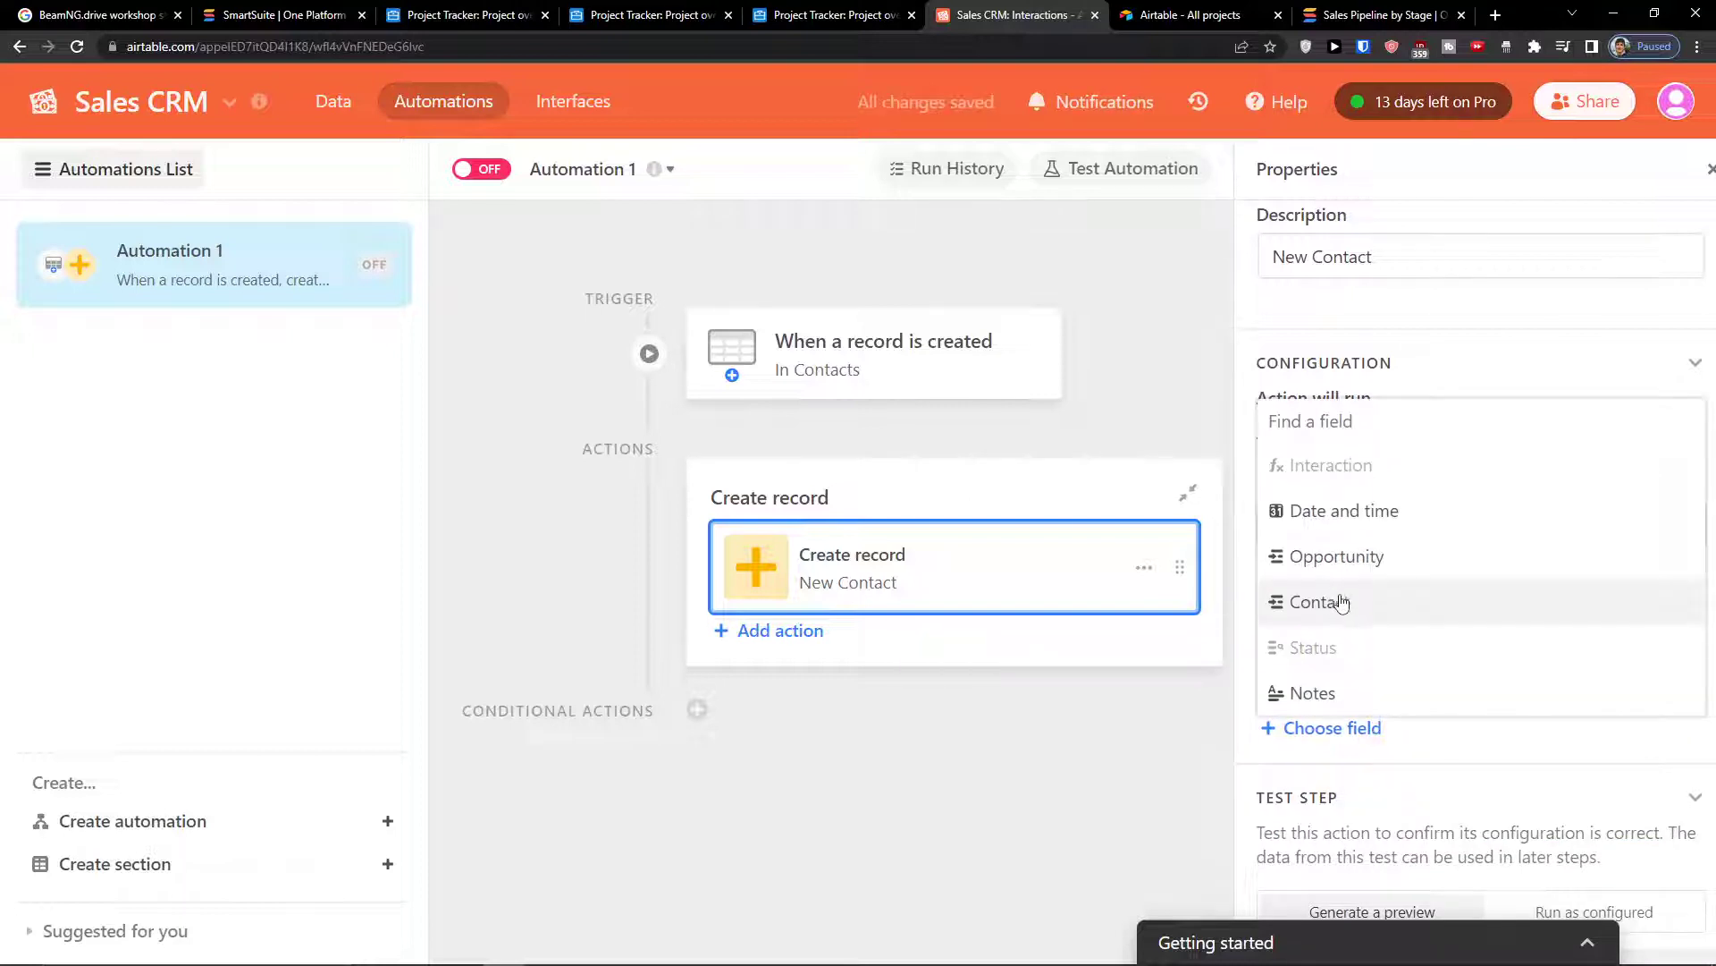
{"action": "left_click", "coordinate": [1341, 693]}
{"action": "left_click", "coordinate": [1353, 782]}
{"action": "type", "text": "this is a not"}
{"action": "left_click", "coordinate": [1462, 579]}
{"action": "scroll", "coordinate": [1322, 450], "scroll_direction": "up", "scroll_amount": 3}
{"action": "scroll", "coordinate": [1287, 529], "scroll_direction": "down", "scroll_amount": 5}
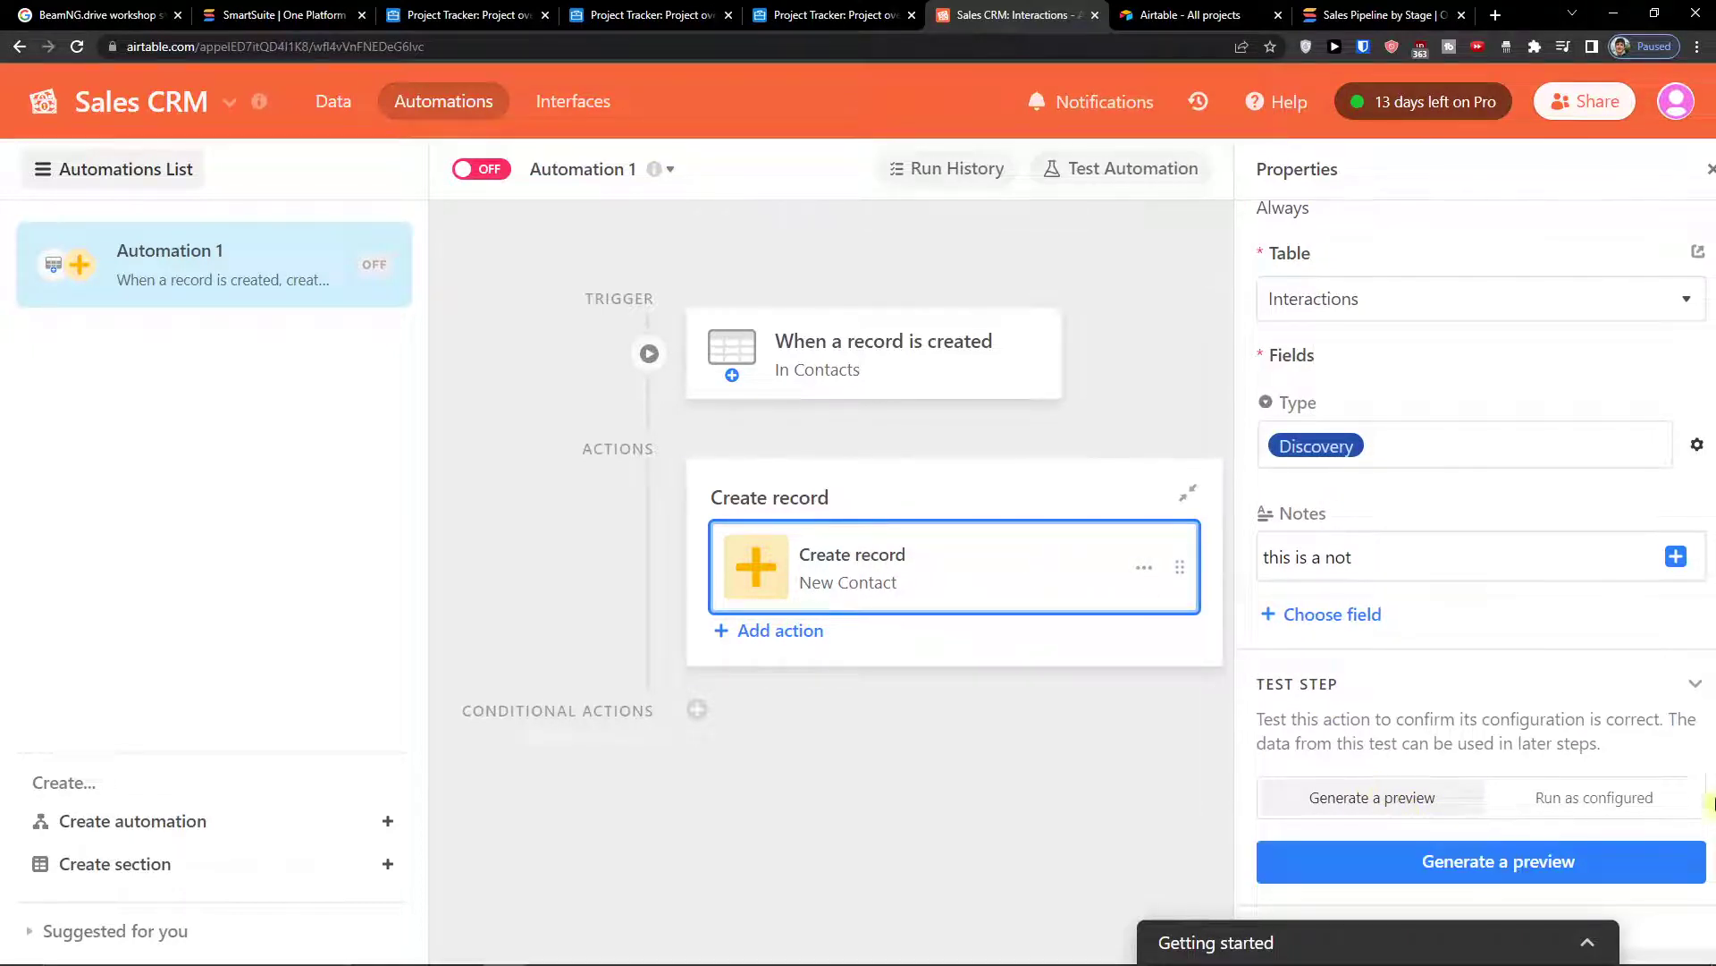
- Generate a preview of the Create record action, review its fields and close it
{"action": "left_click", "coordinate": [1502, 861]}
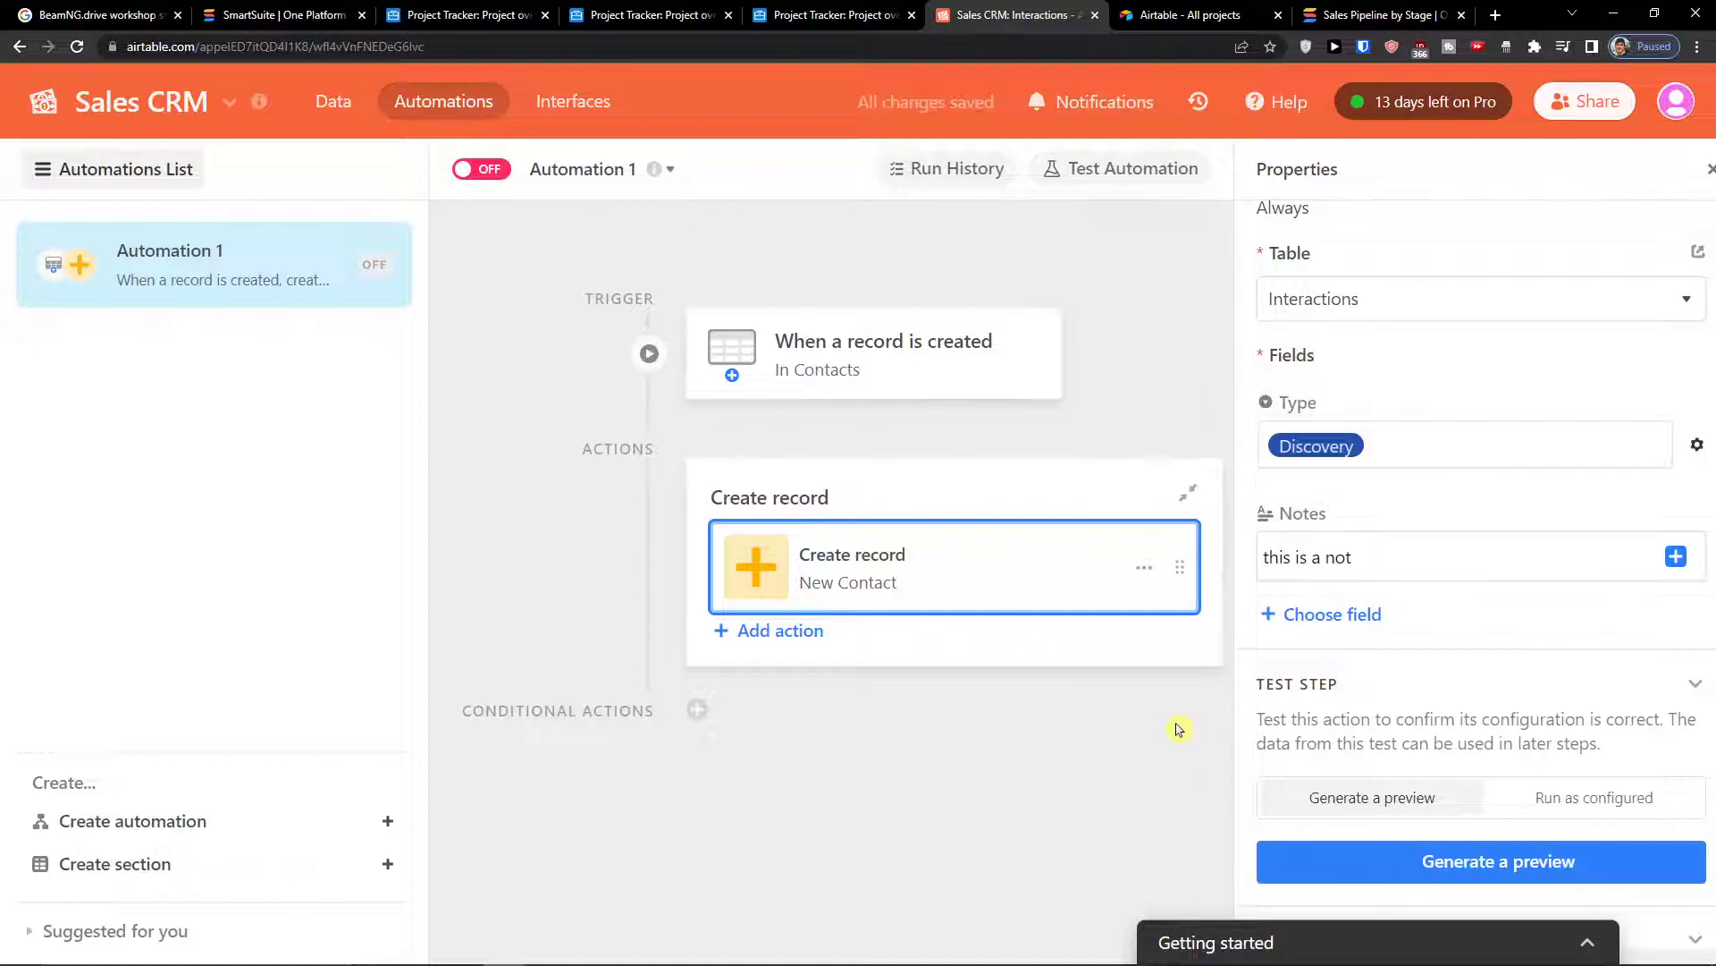
{"action": "scroll", "coordinate": [643, 575], "scroll_direction": "down", "scroll_amount": 1}
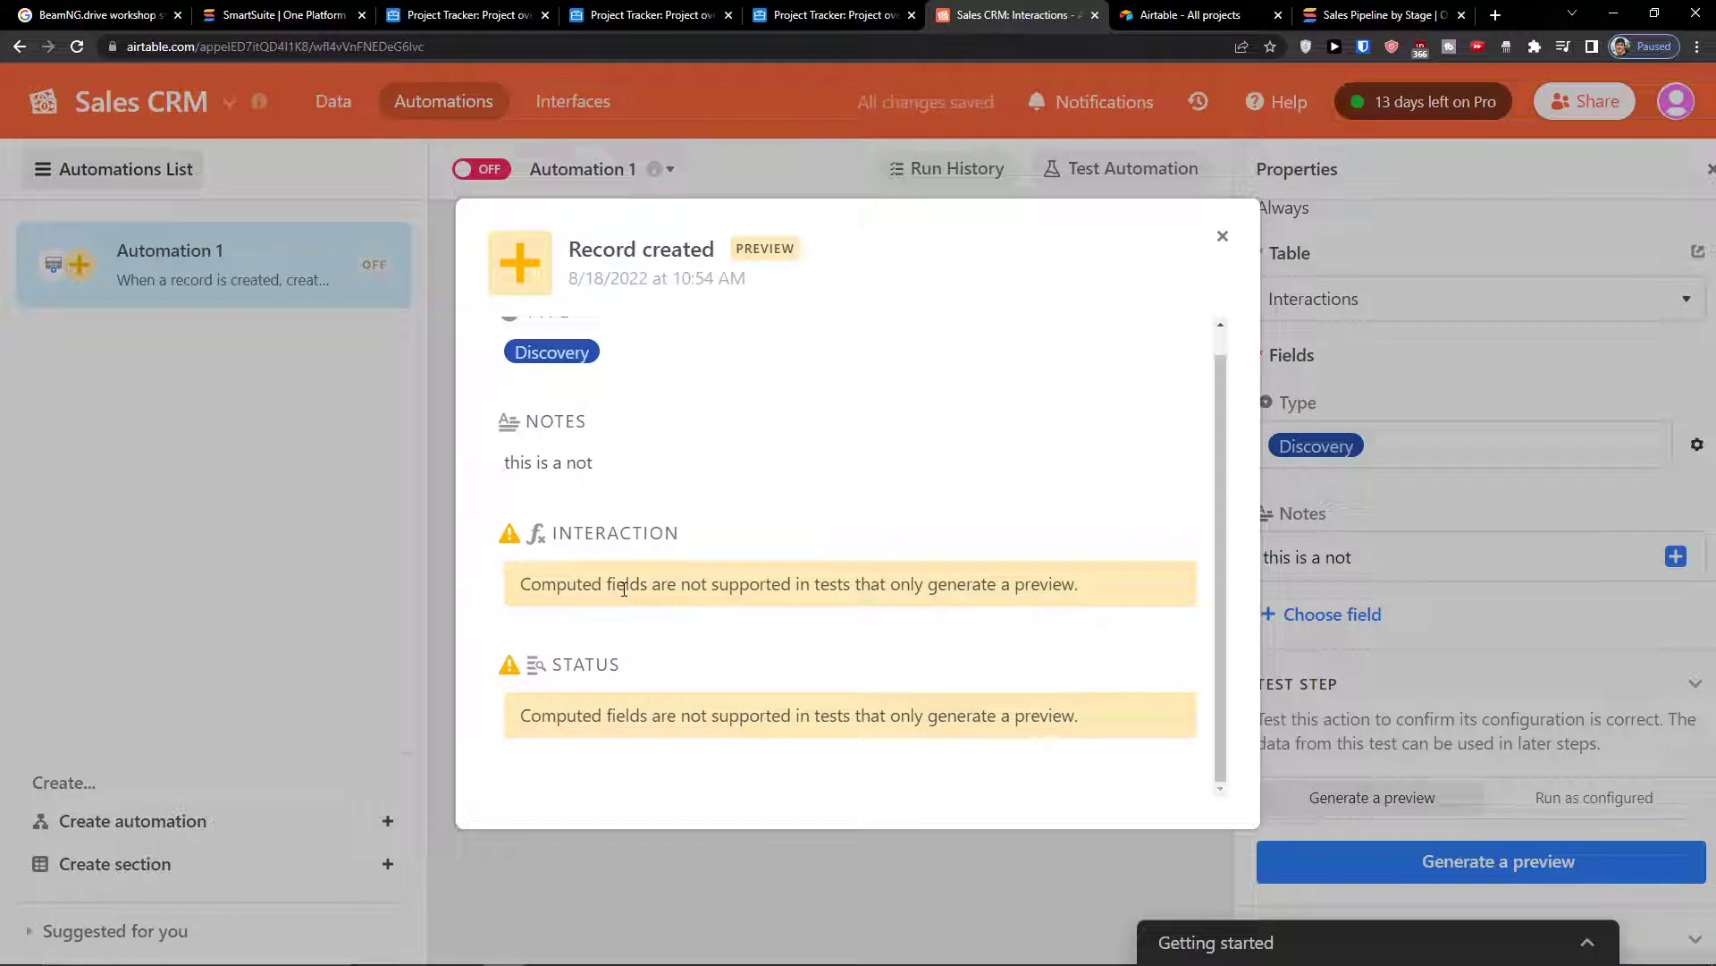
{"action": "scroll", "coordinate": [624, 589], "scroll_direction": "up", "scroll_amount": 1}
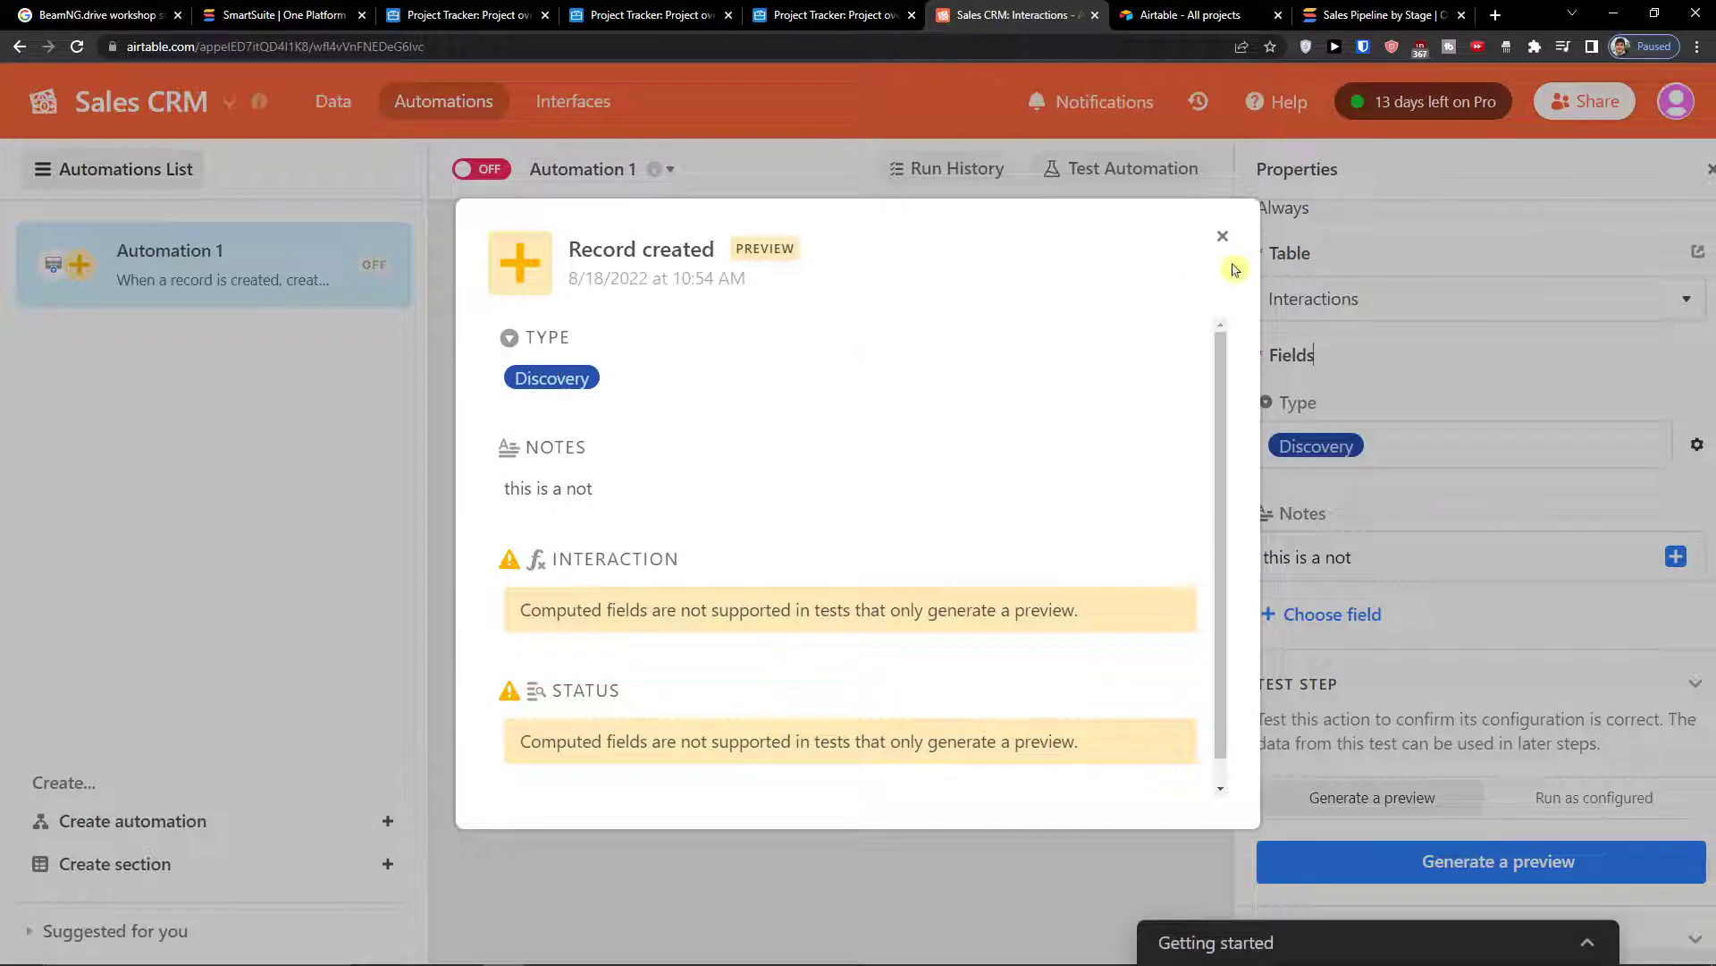
{"action": "left_click", "coordinate": [1224, 238]}
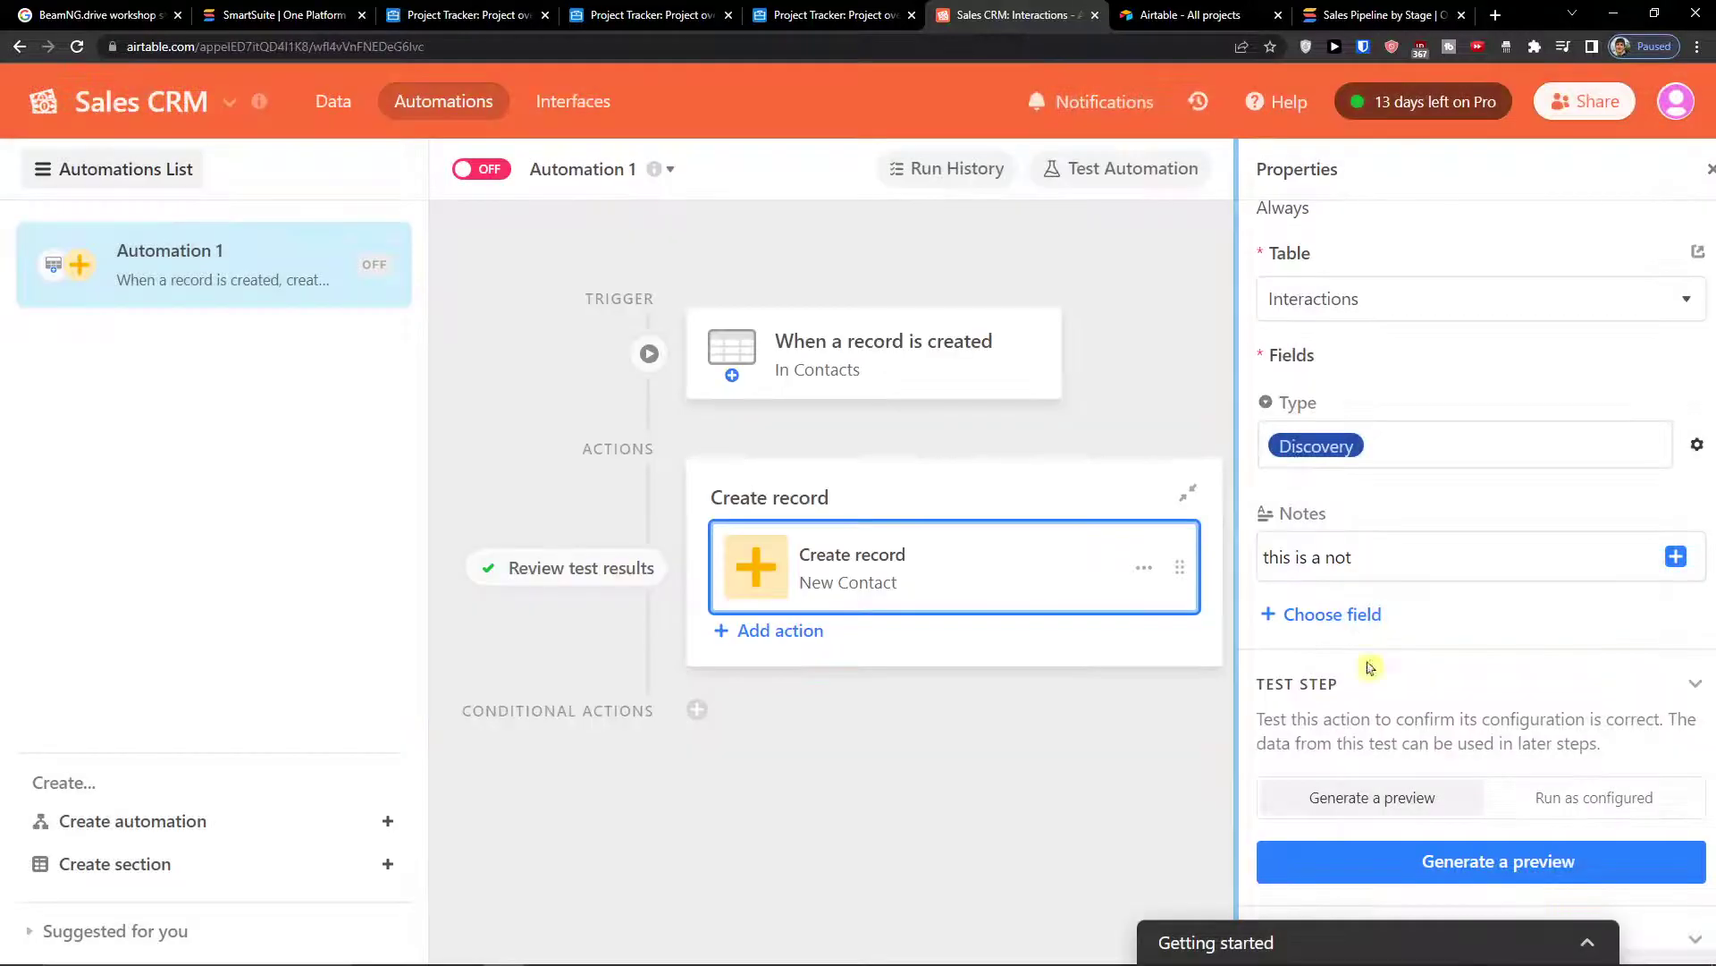
- Test the Create record action using Run as configured, and close the test result
{"action": "left_click", "coordinate": [1367, 845]}
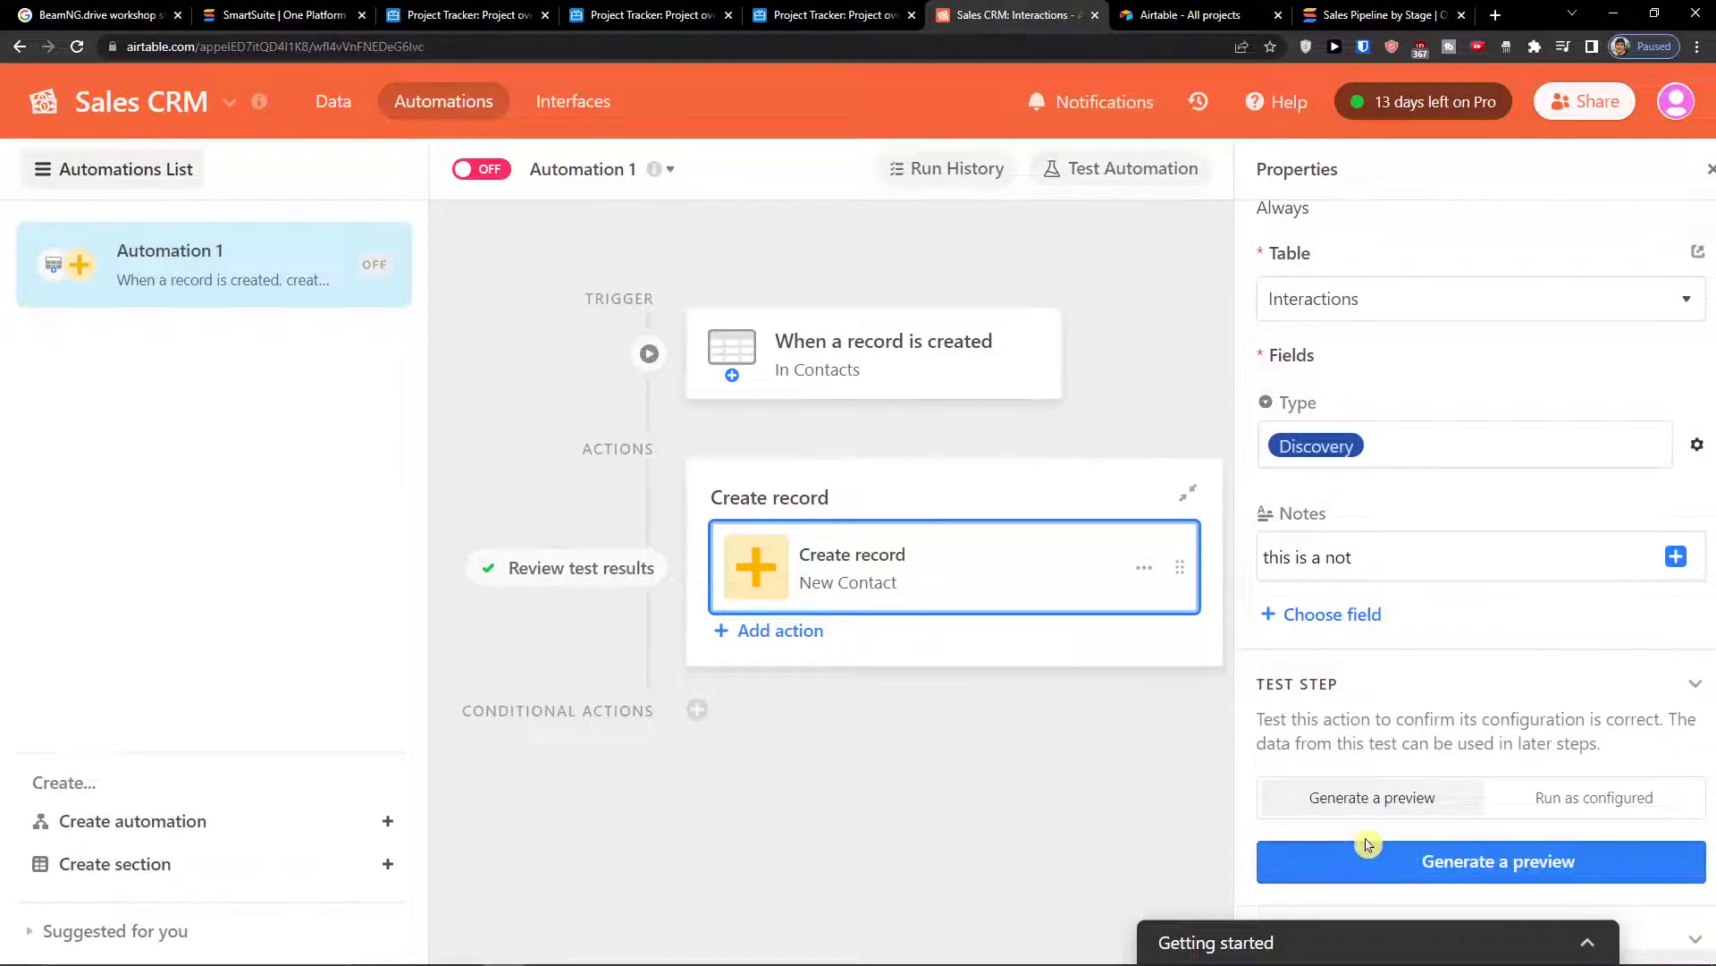
{"action": "left_click", "coordinate": [1556, 798]}
{"action": "left_click", "coordinate": [1517, 856]}
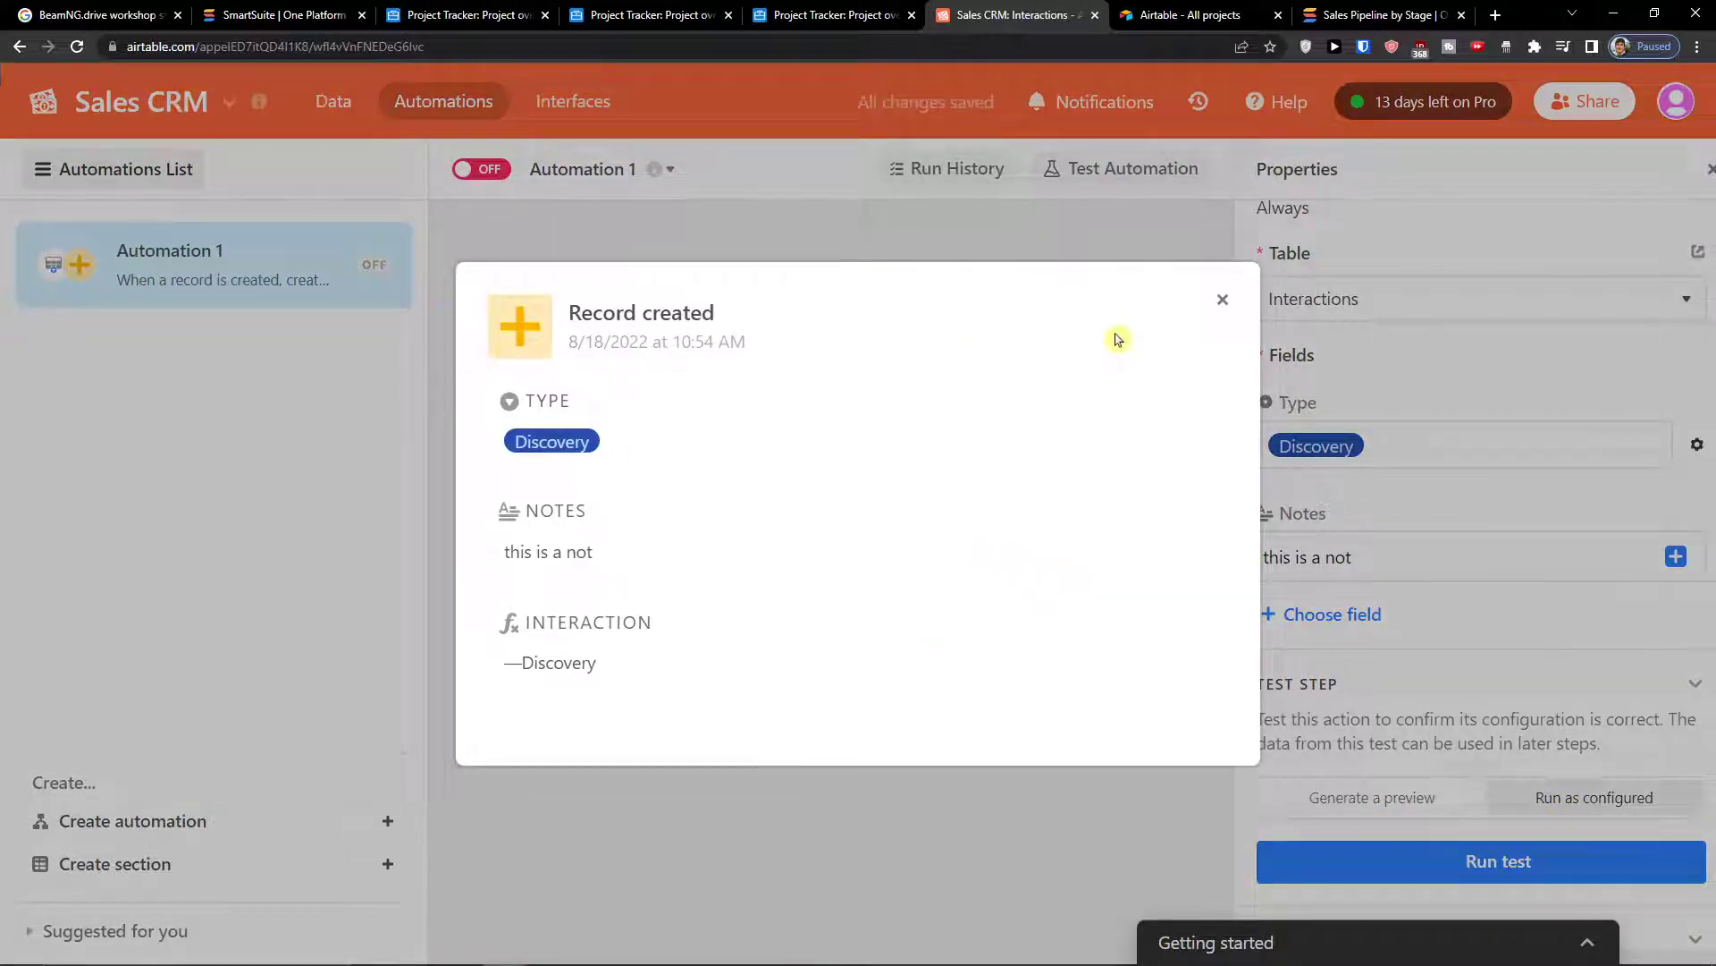
{"action": "left_click", "coordinate": [1222, 300]}
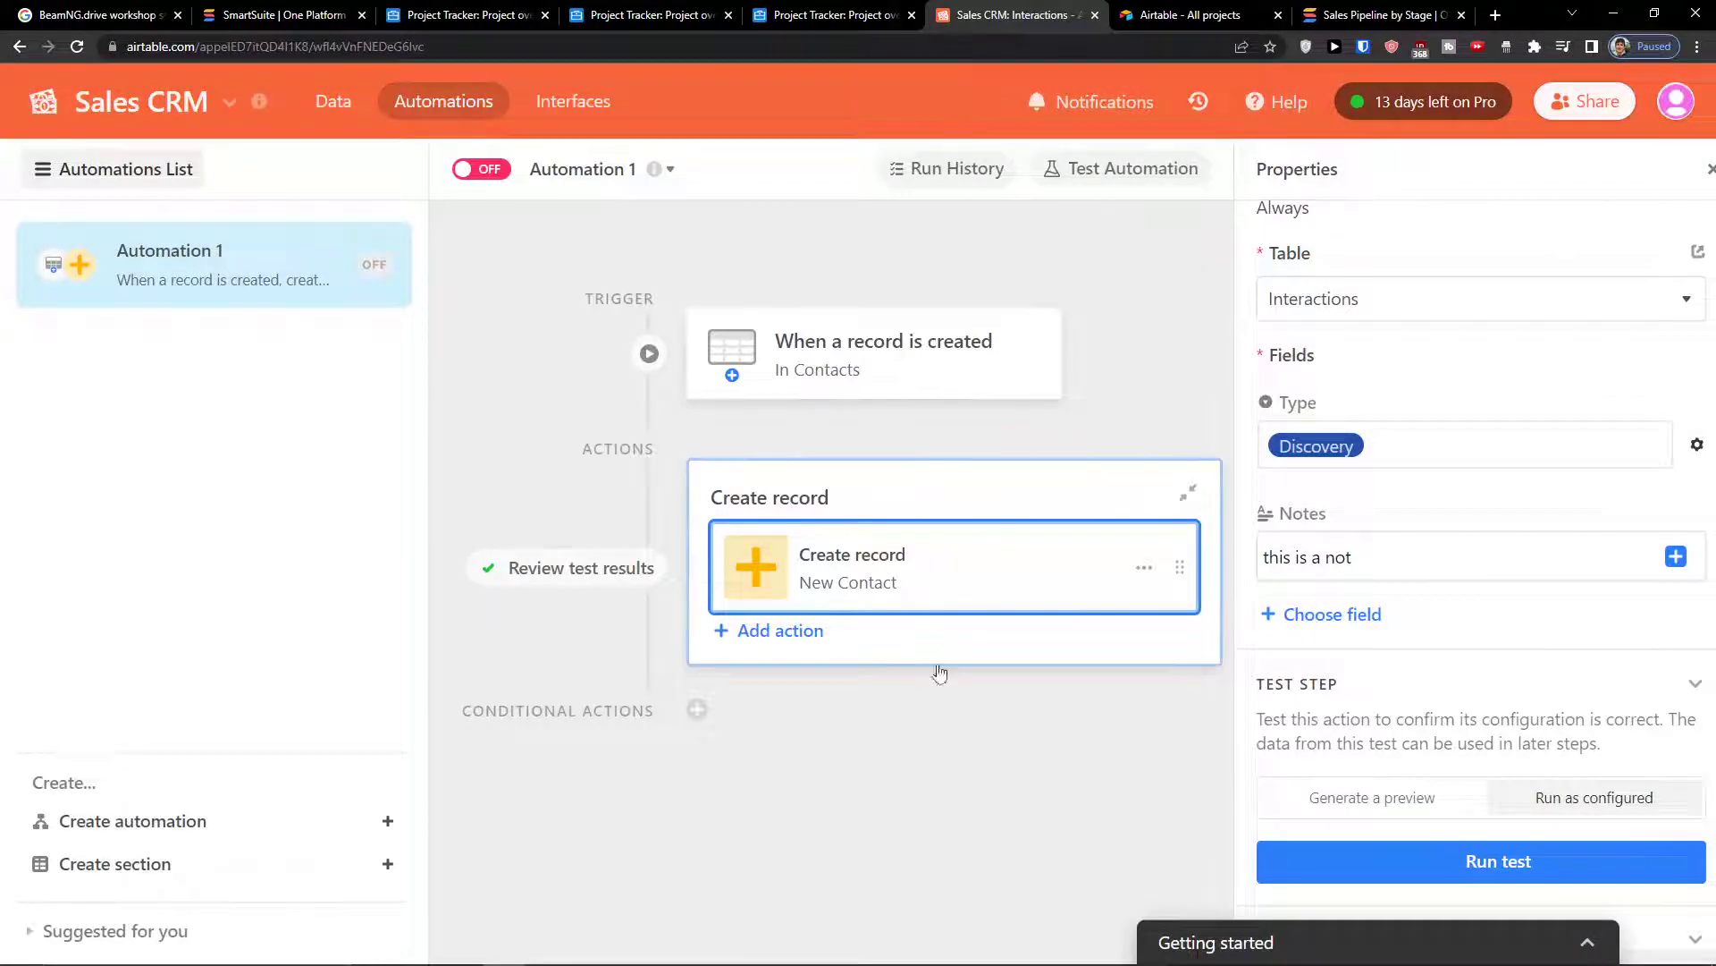
- Turn on Automation 1
{"action": "left_click", "coordinate": [499, 172]}
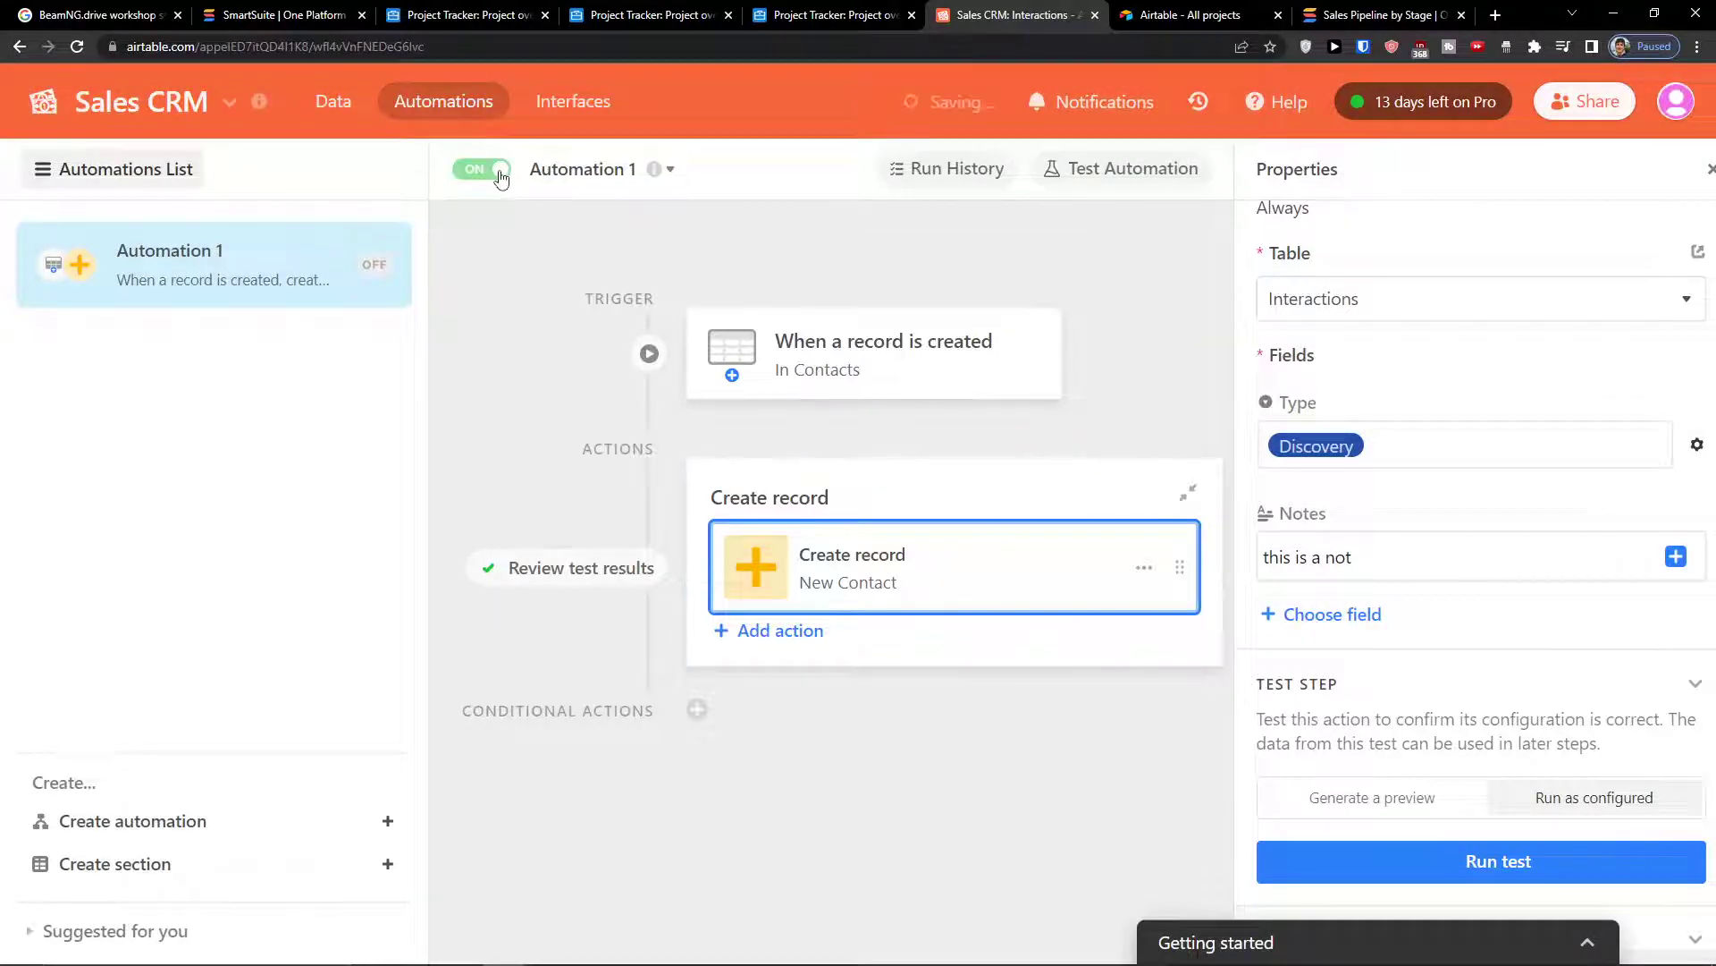
{"action": "left_click", "coordinate": [671, 170]}
{"action": "left_click", "coordinate": [662, 431]}
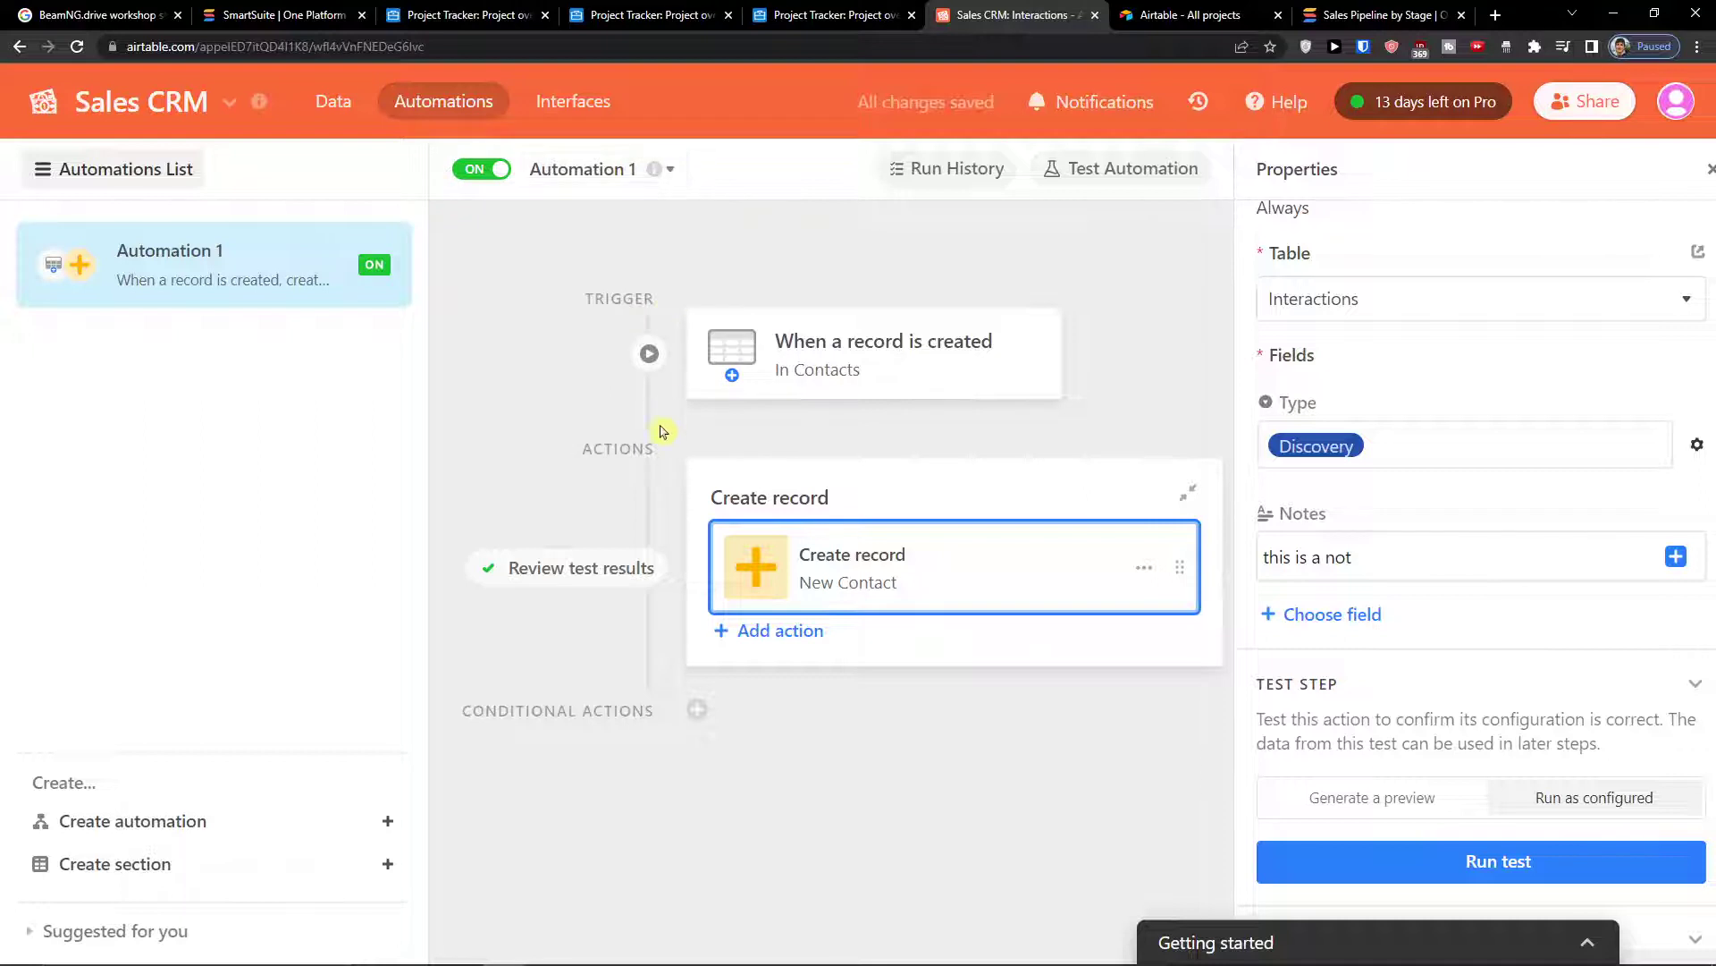
- Review the automation's trigger and the action types available for its Create record step
{"action": "left_click", "coordinate": [816, 374]}
{"action": "left_click", "coordinate": [947, 533]}
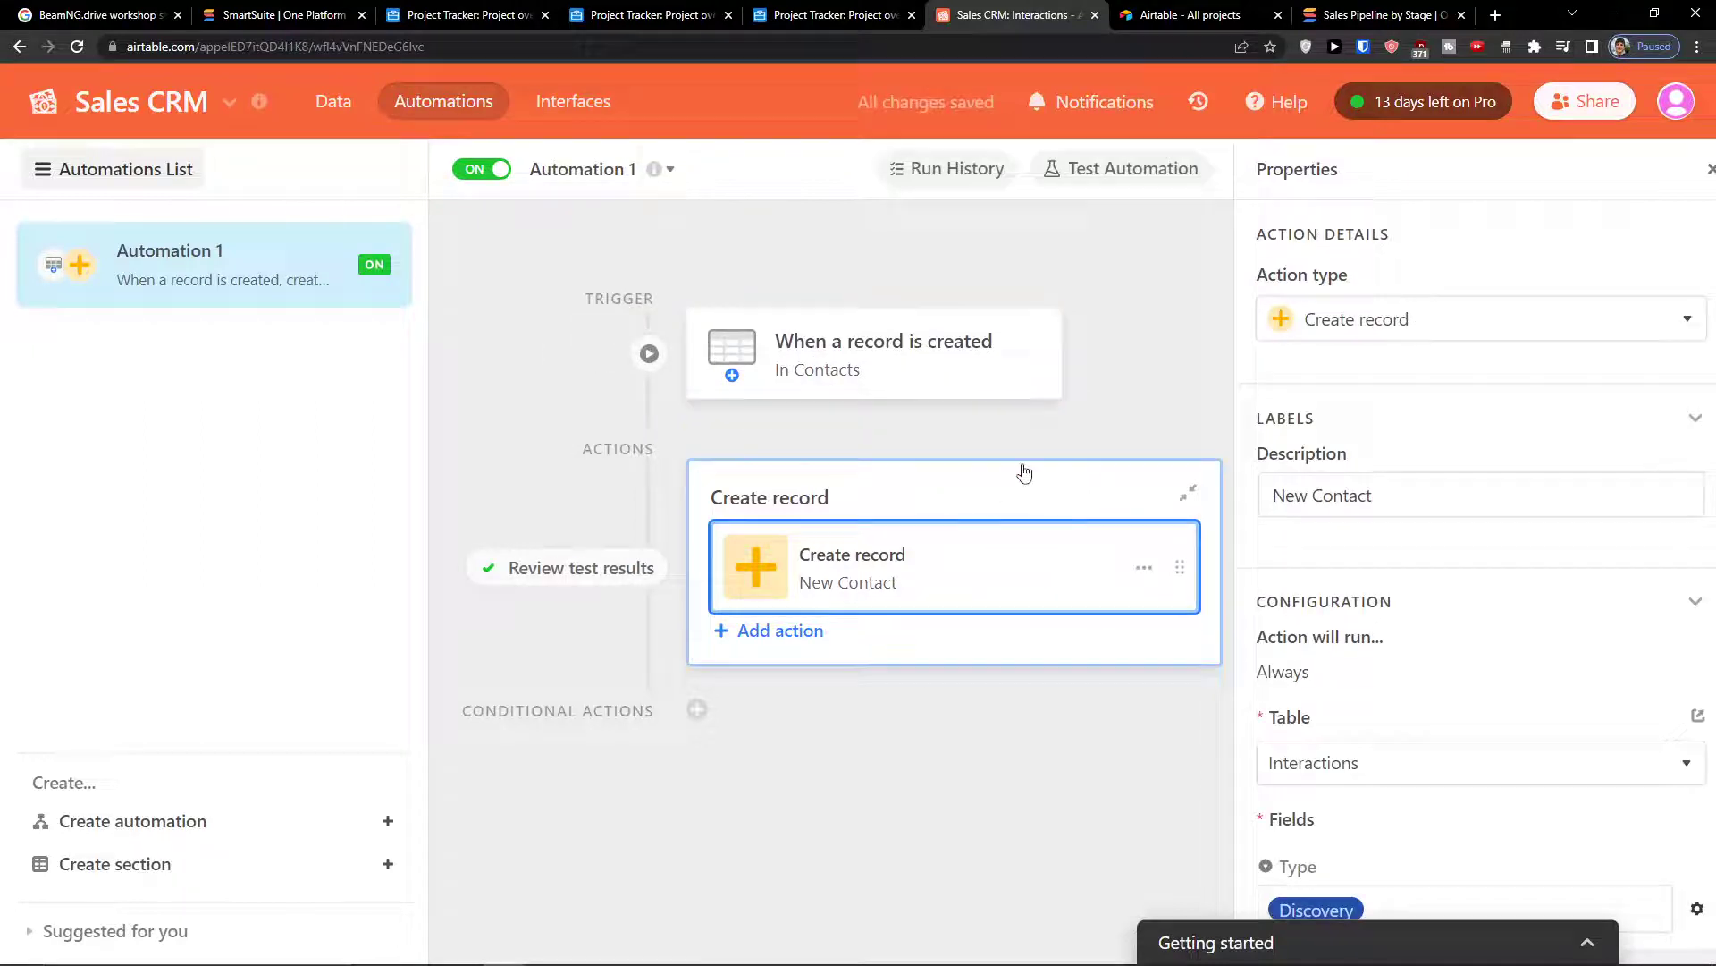
{"action": "left_click", "coordinate": [1344, 331]}
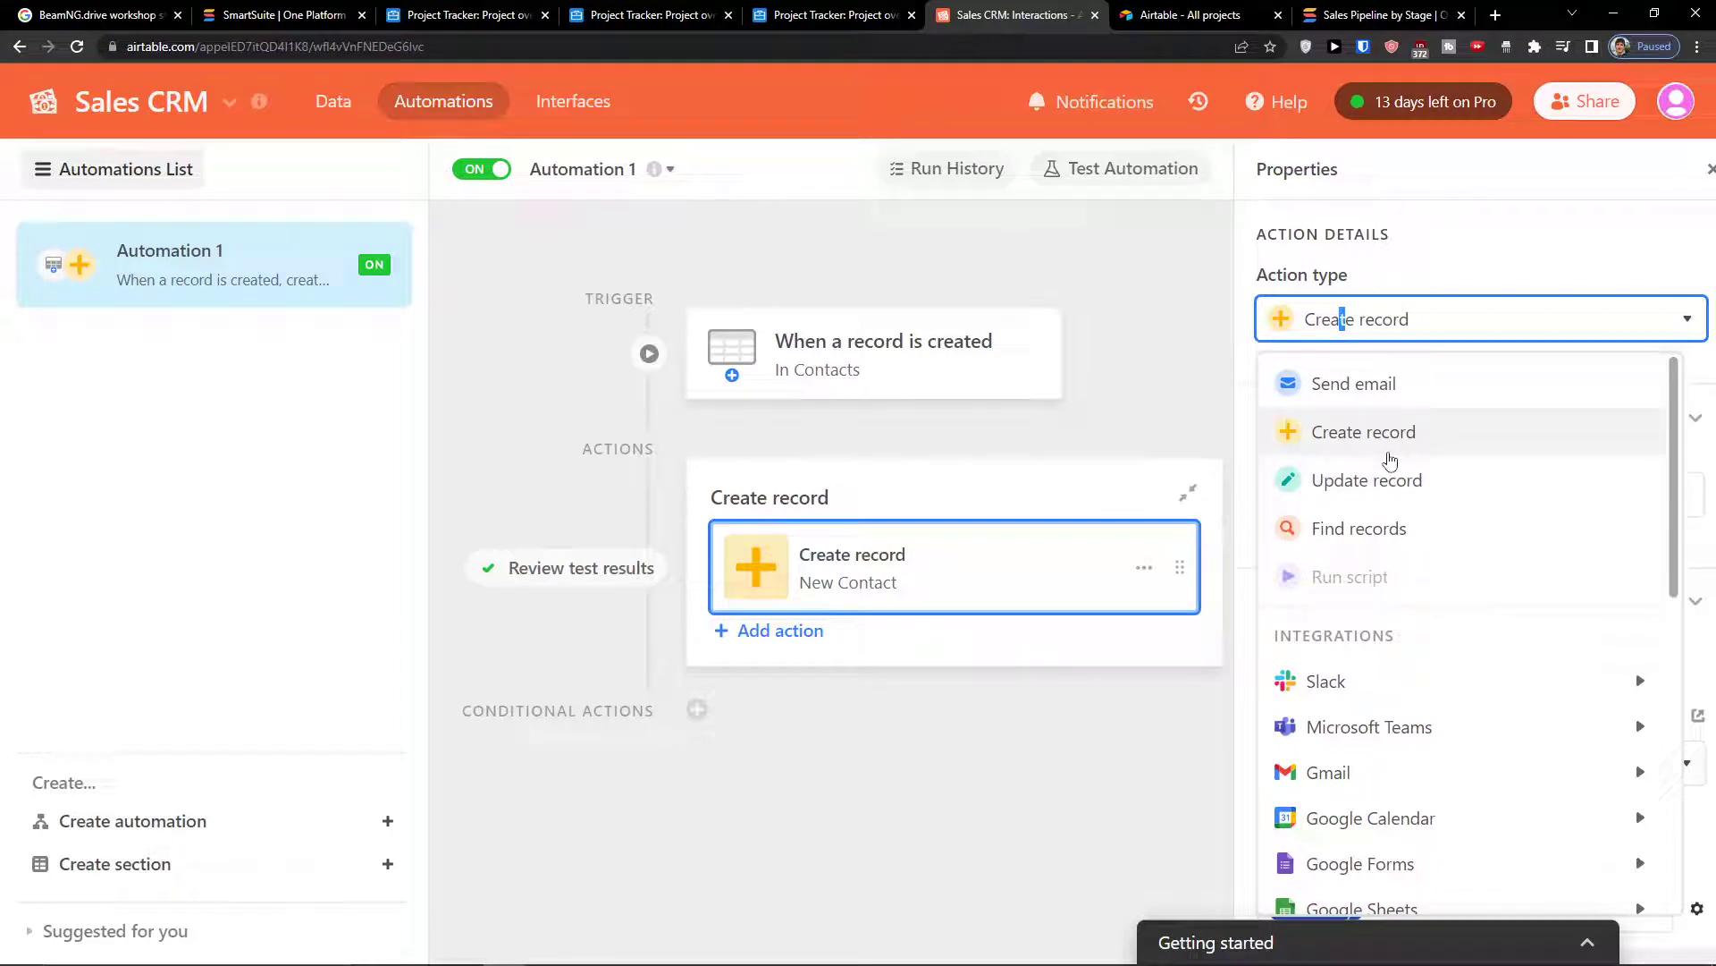
{"action": "left_click", "coordinate": [1177, 405]}
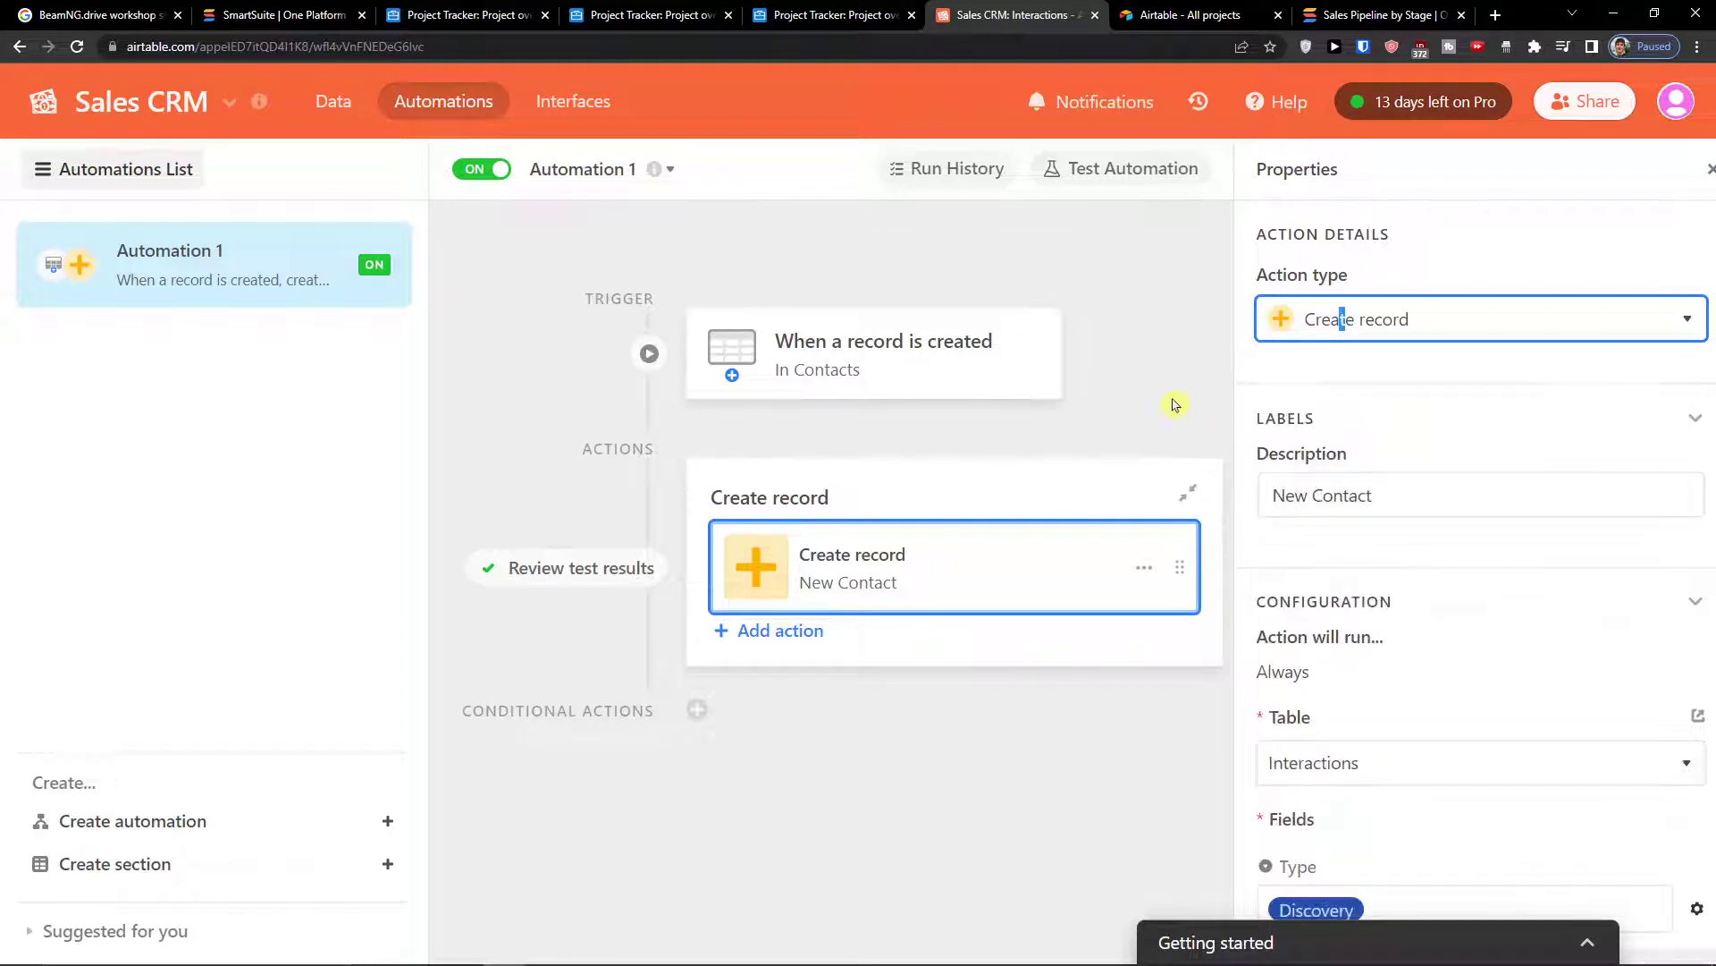
- Check the Interactions table for the record made by the test, and return to the automation
{"action": "left_click", "coordinate": [338, 108]}
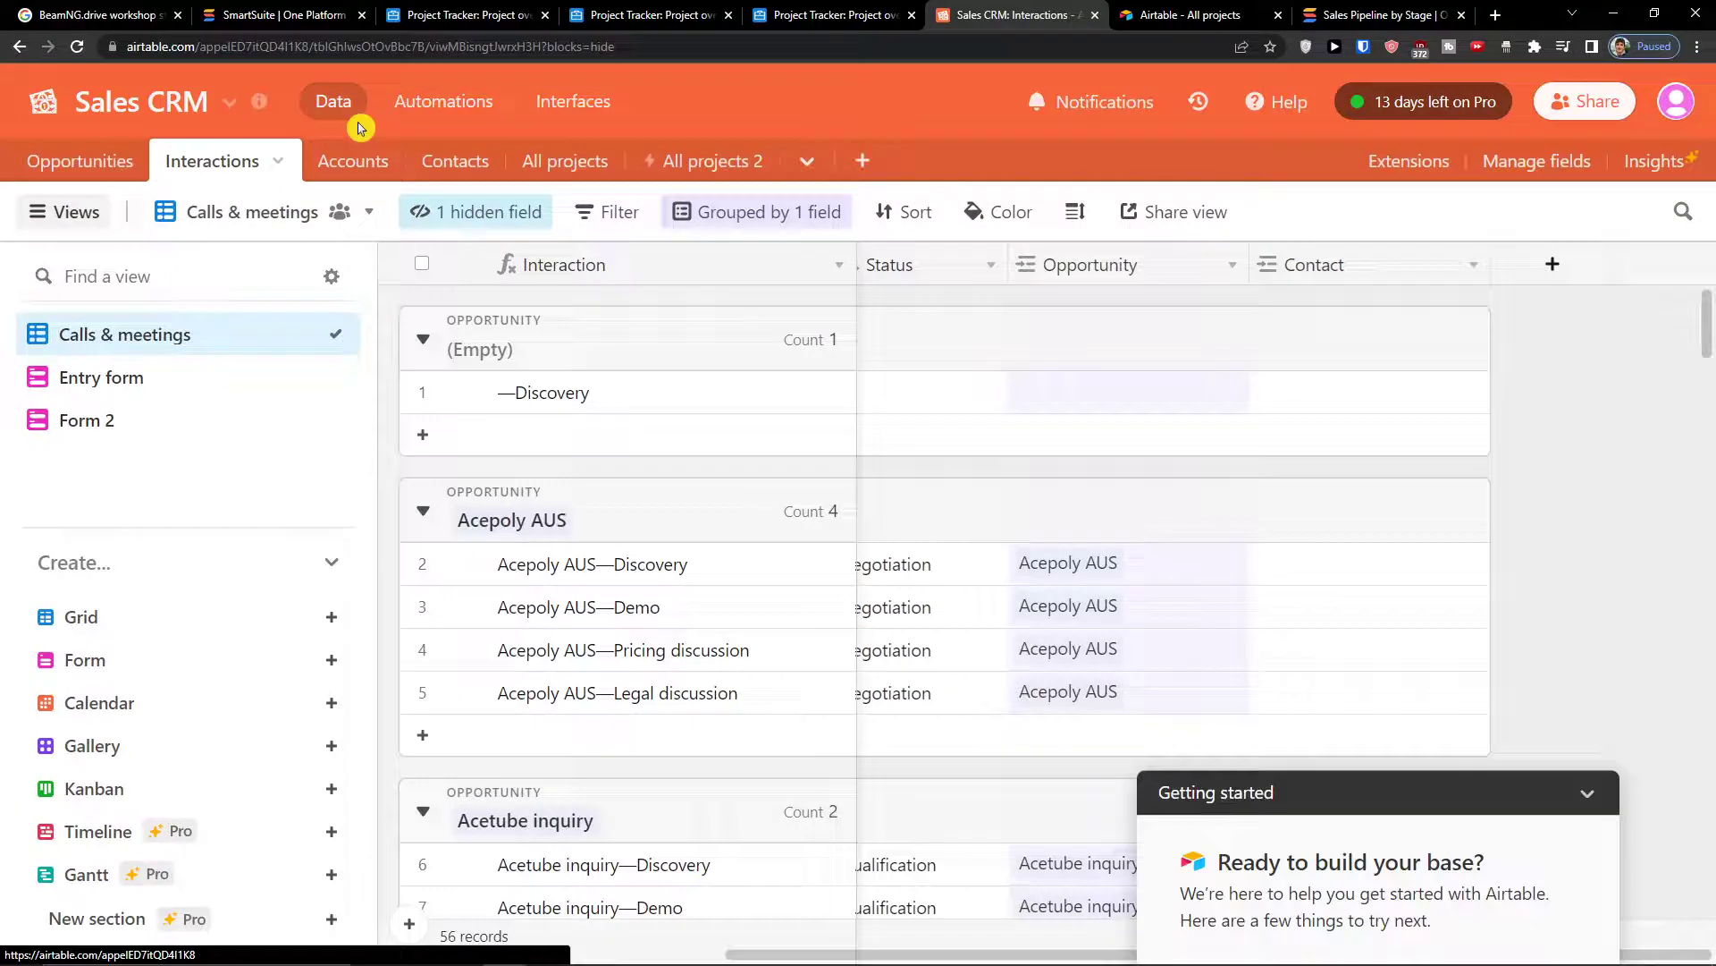
{"action": "left_click", "coordinate": [1589, 125]}
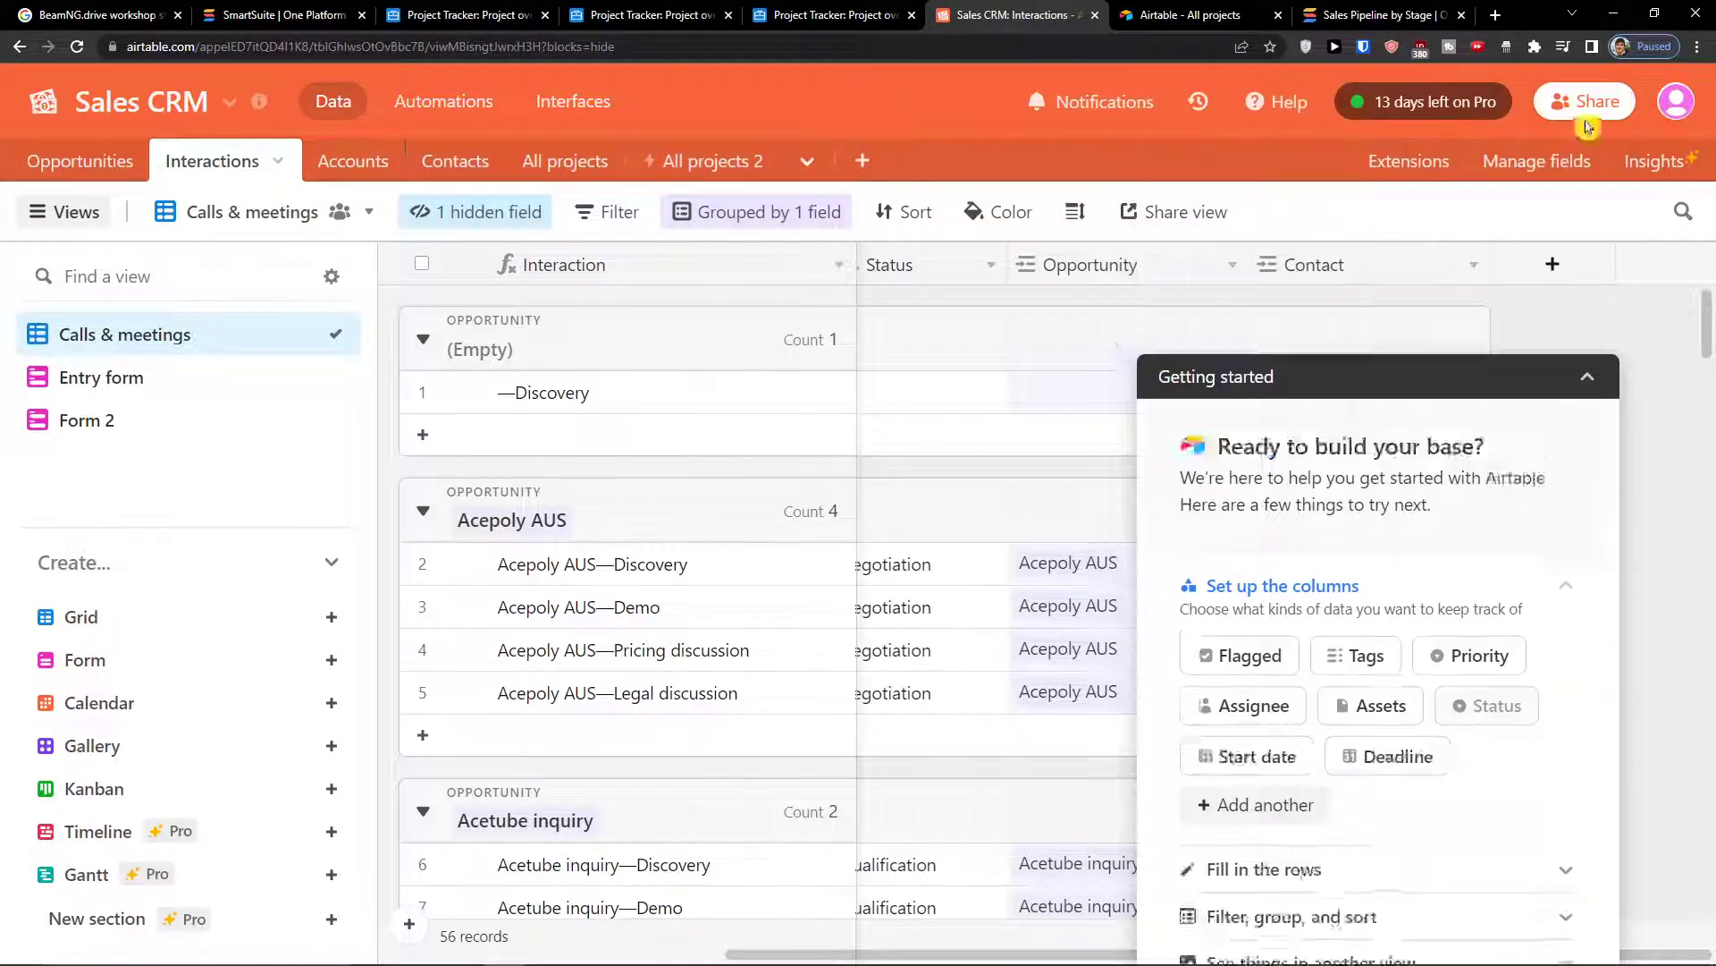
{"action": "left_click", "coordinate": [438, 100]}
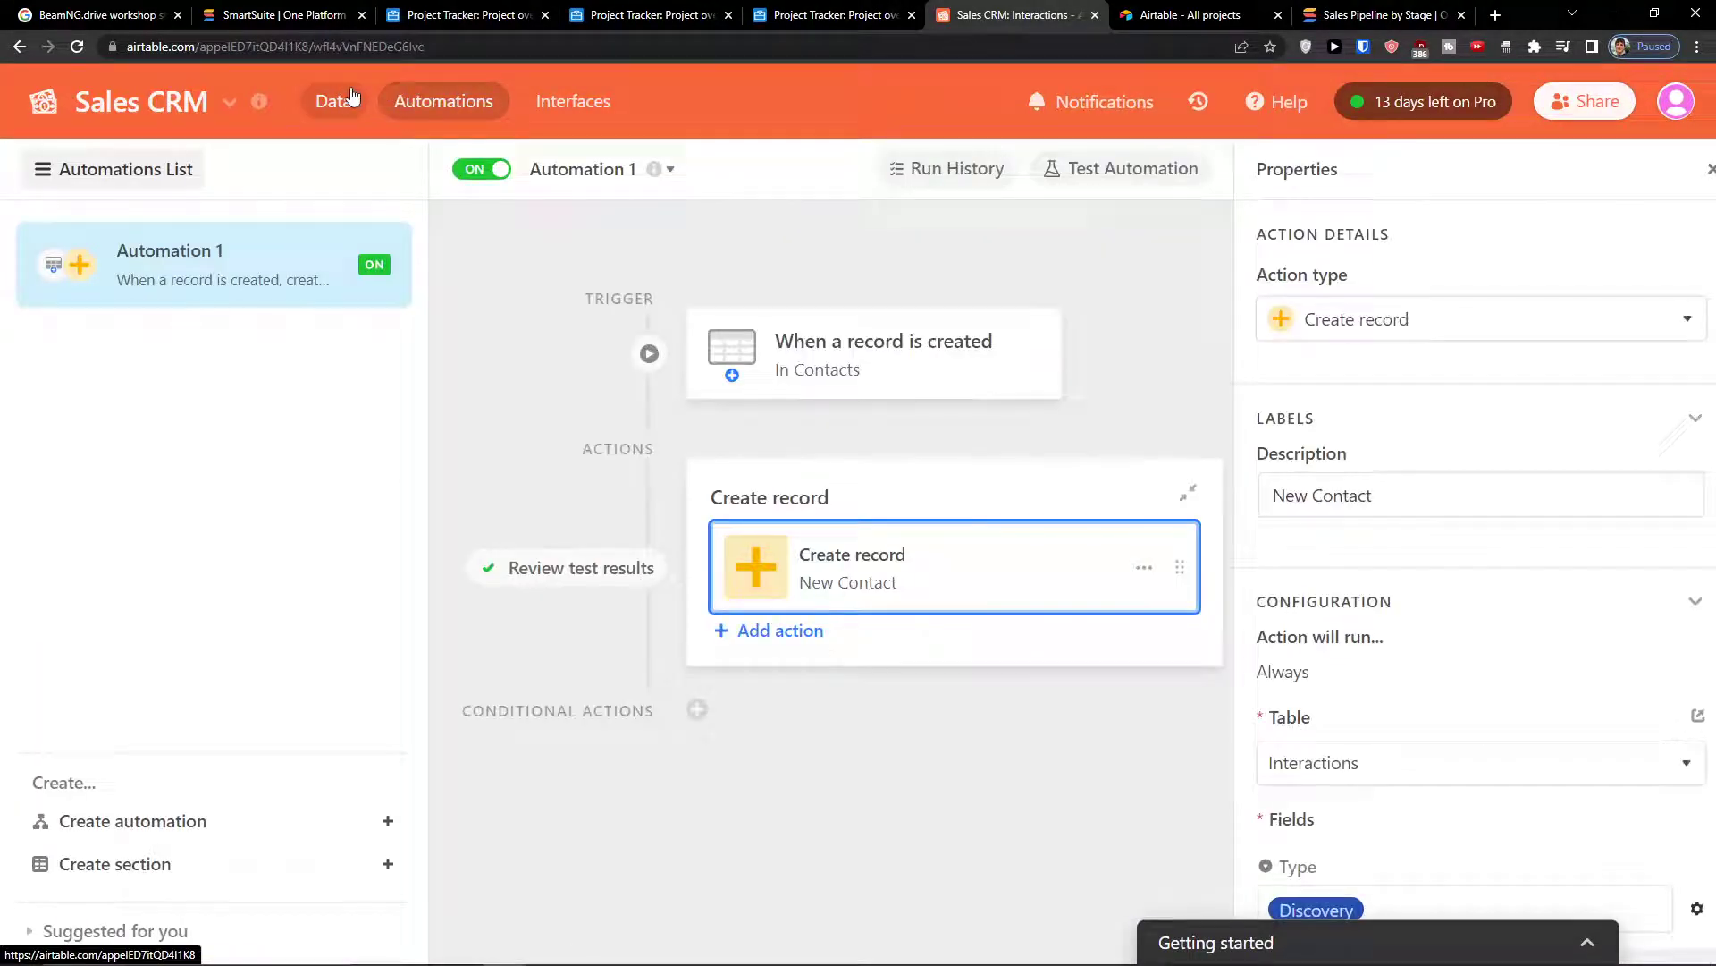
- Review the automation's trigger, and add a blank record to the Contacts table, viewing its expanded details
{"action": "left_click", "coordinate": [780, 343]}
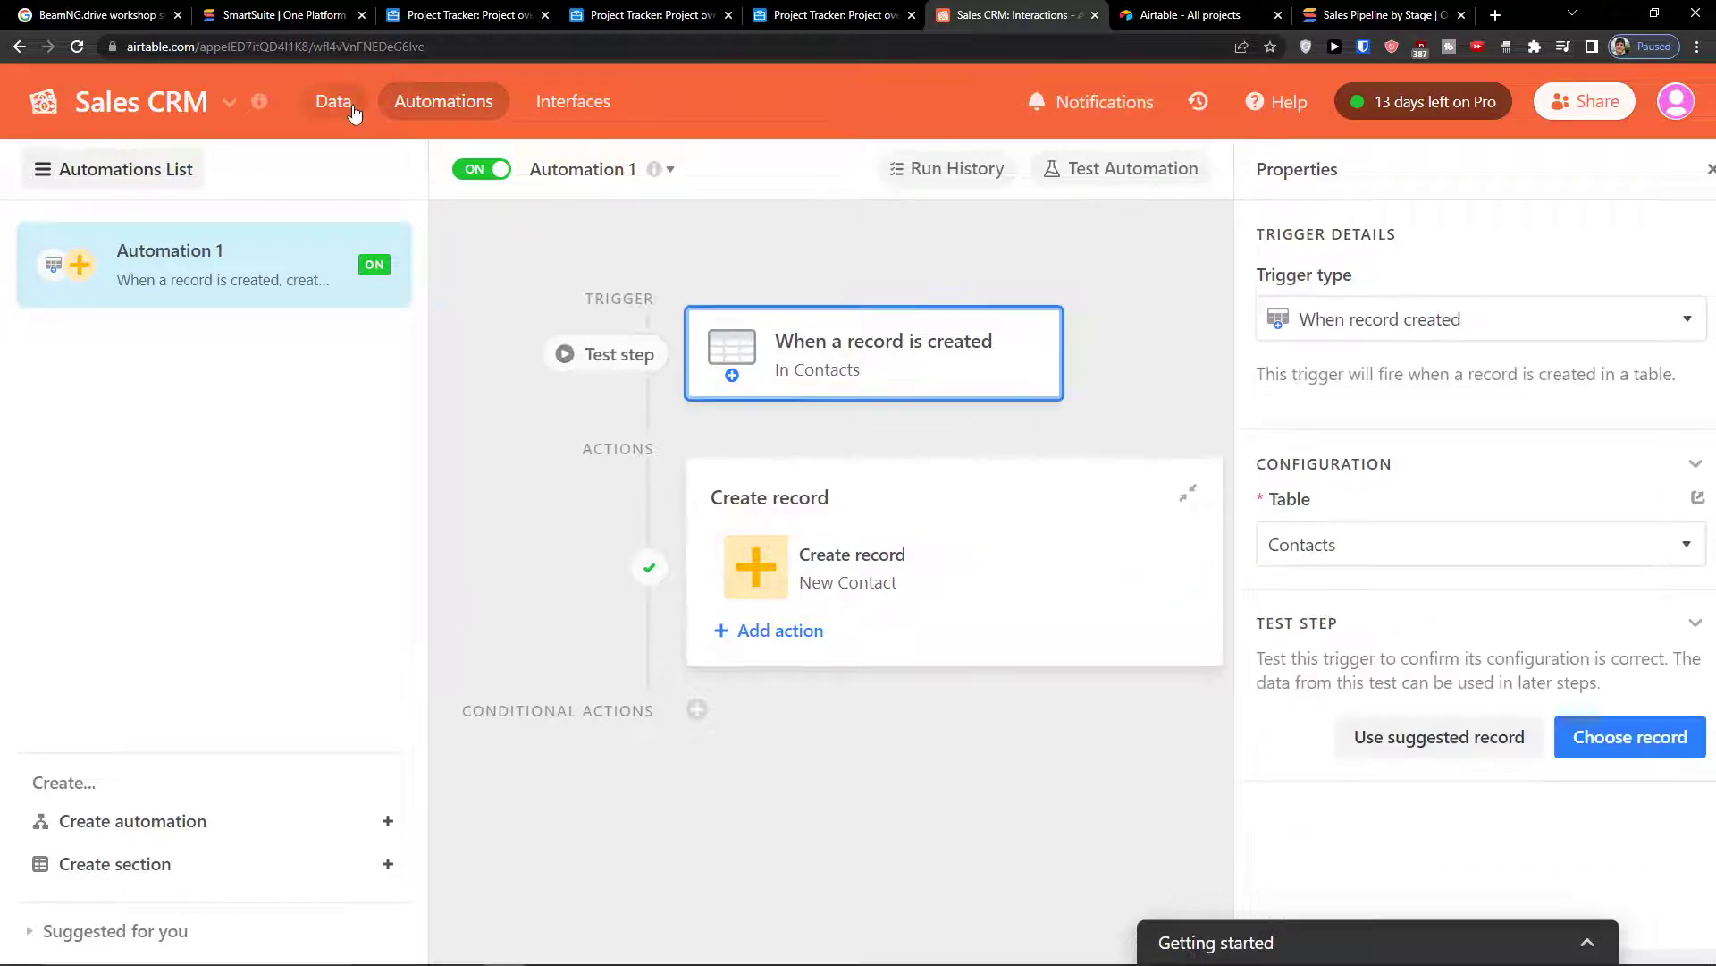
{"action": "left_click", "coordinate": [358, 102]}
{"action": "left_click", "coordinate": [460, 163]}
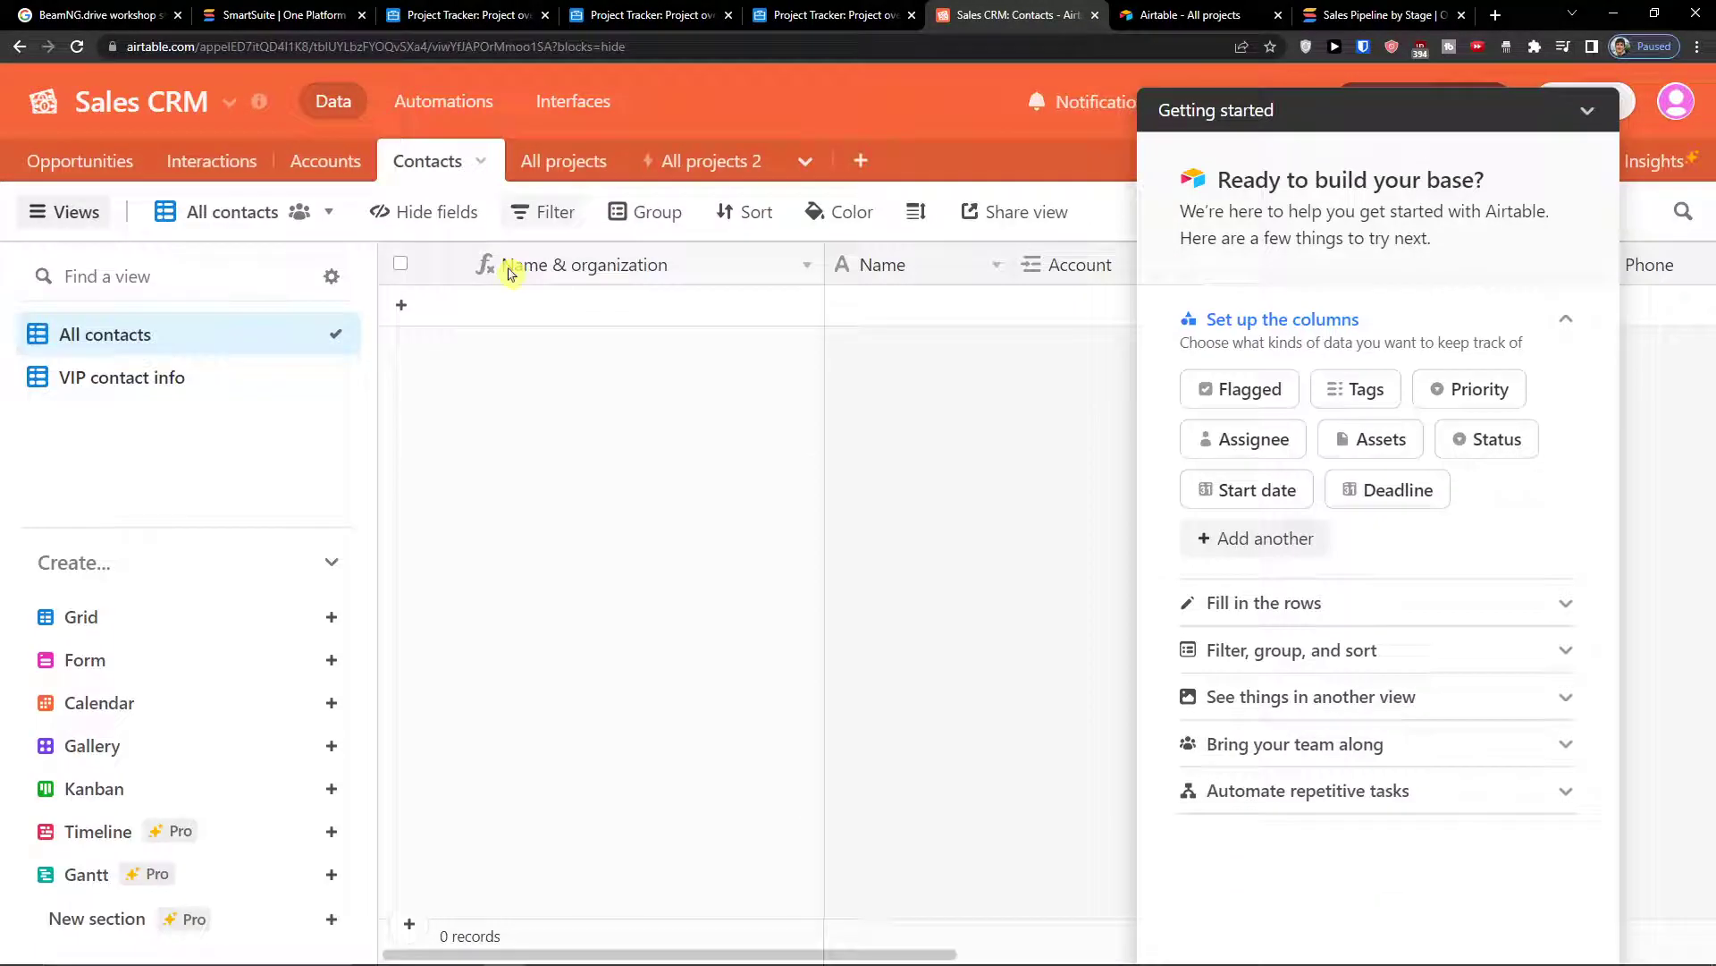
{"action": "left_click", "coordinate": [448, 303]}
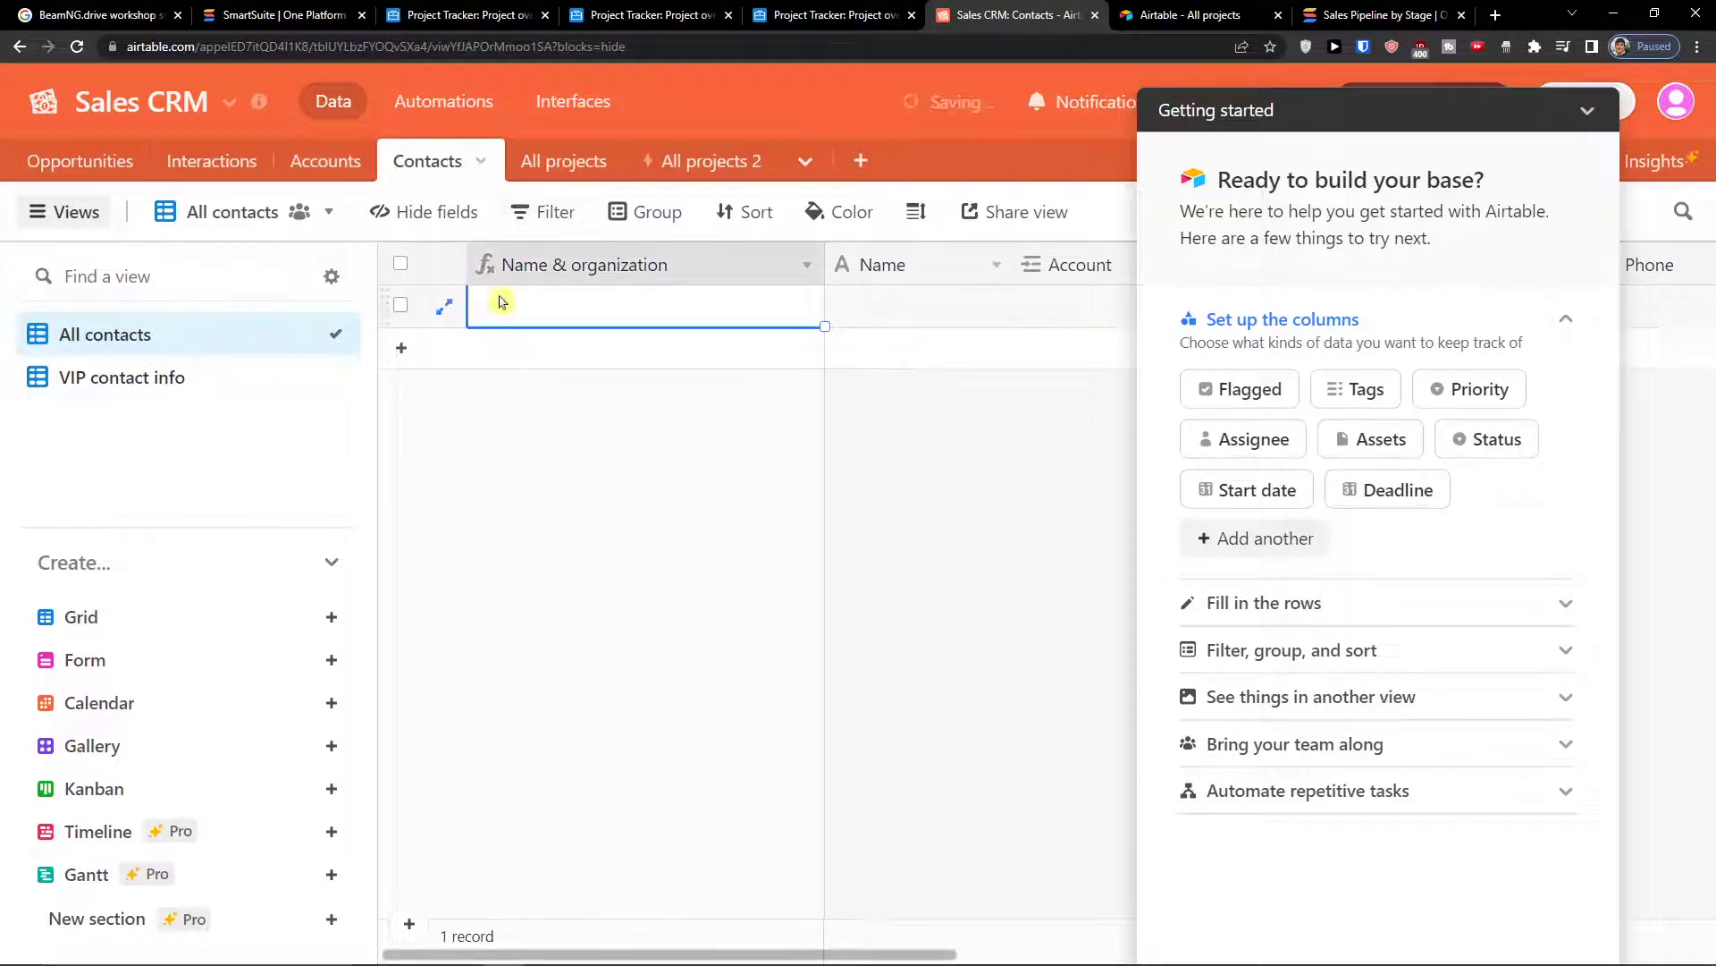
{"action": "double_click", "coordinate": [548, 308]}
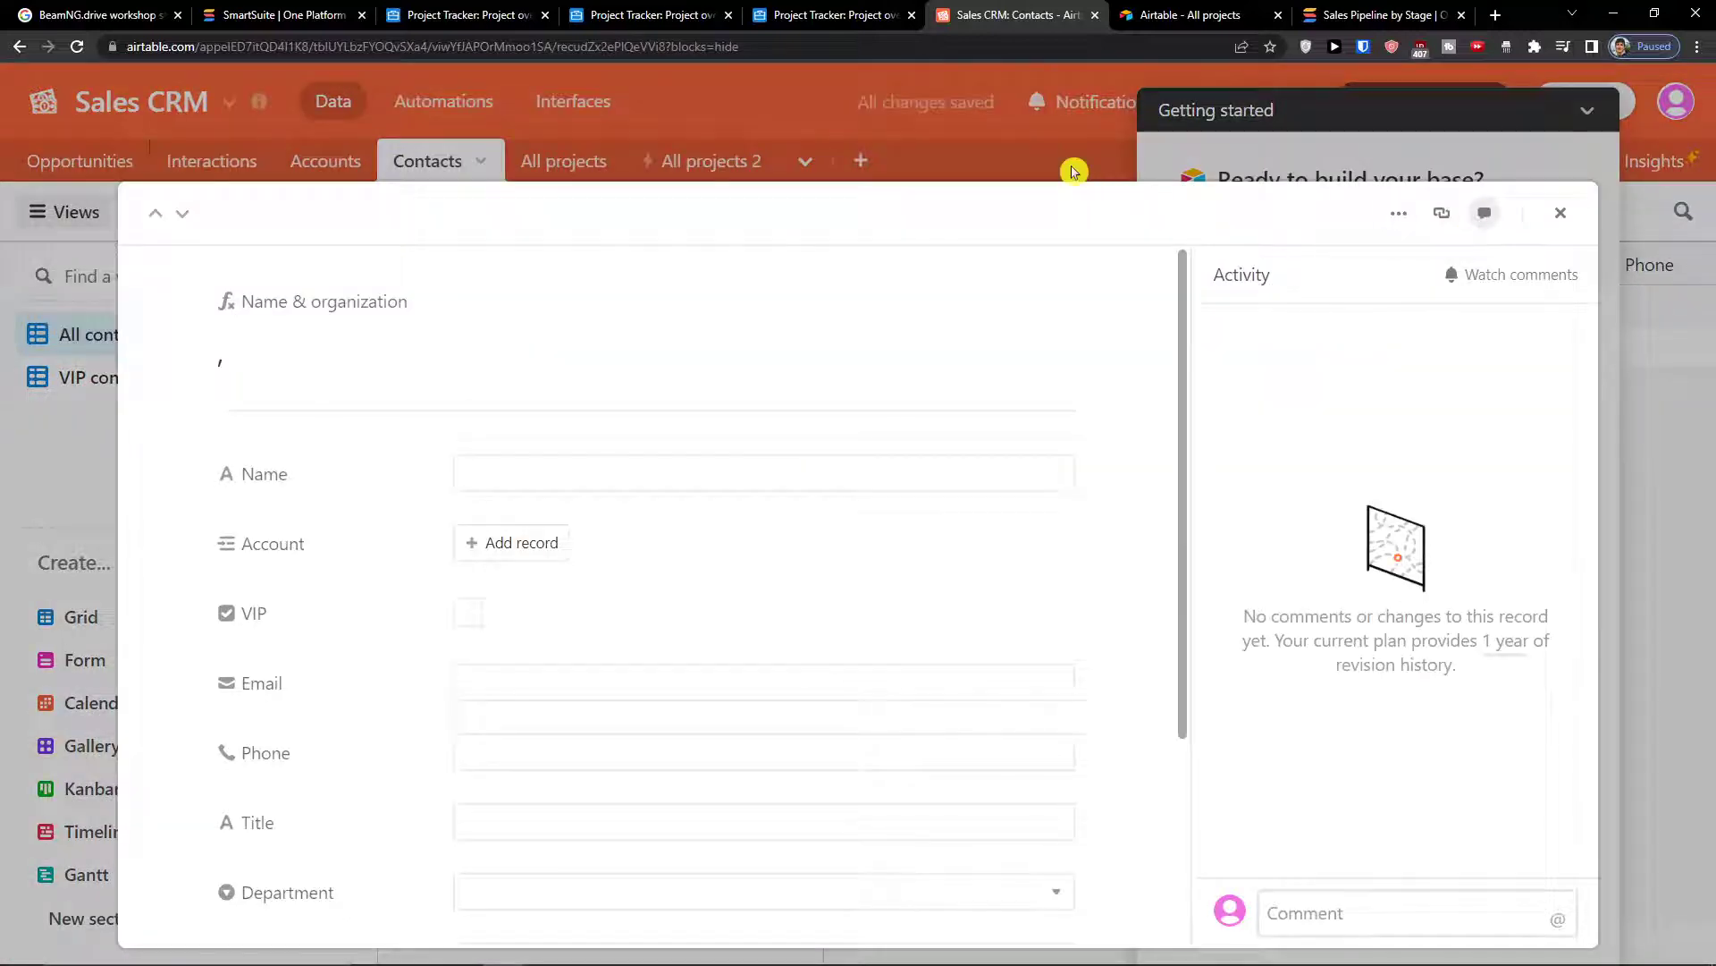
{"action": "left_click", "coordinate": [1560, 212]}
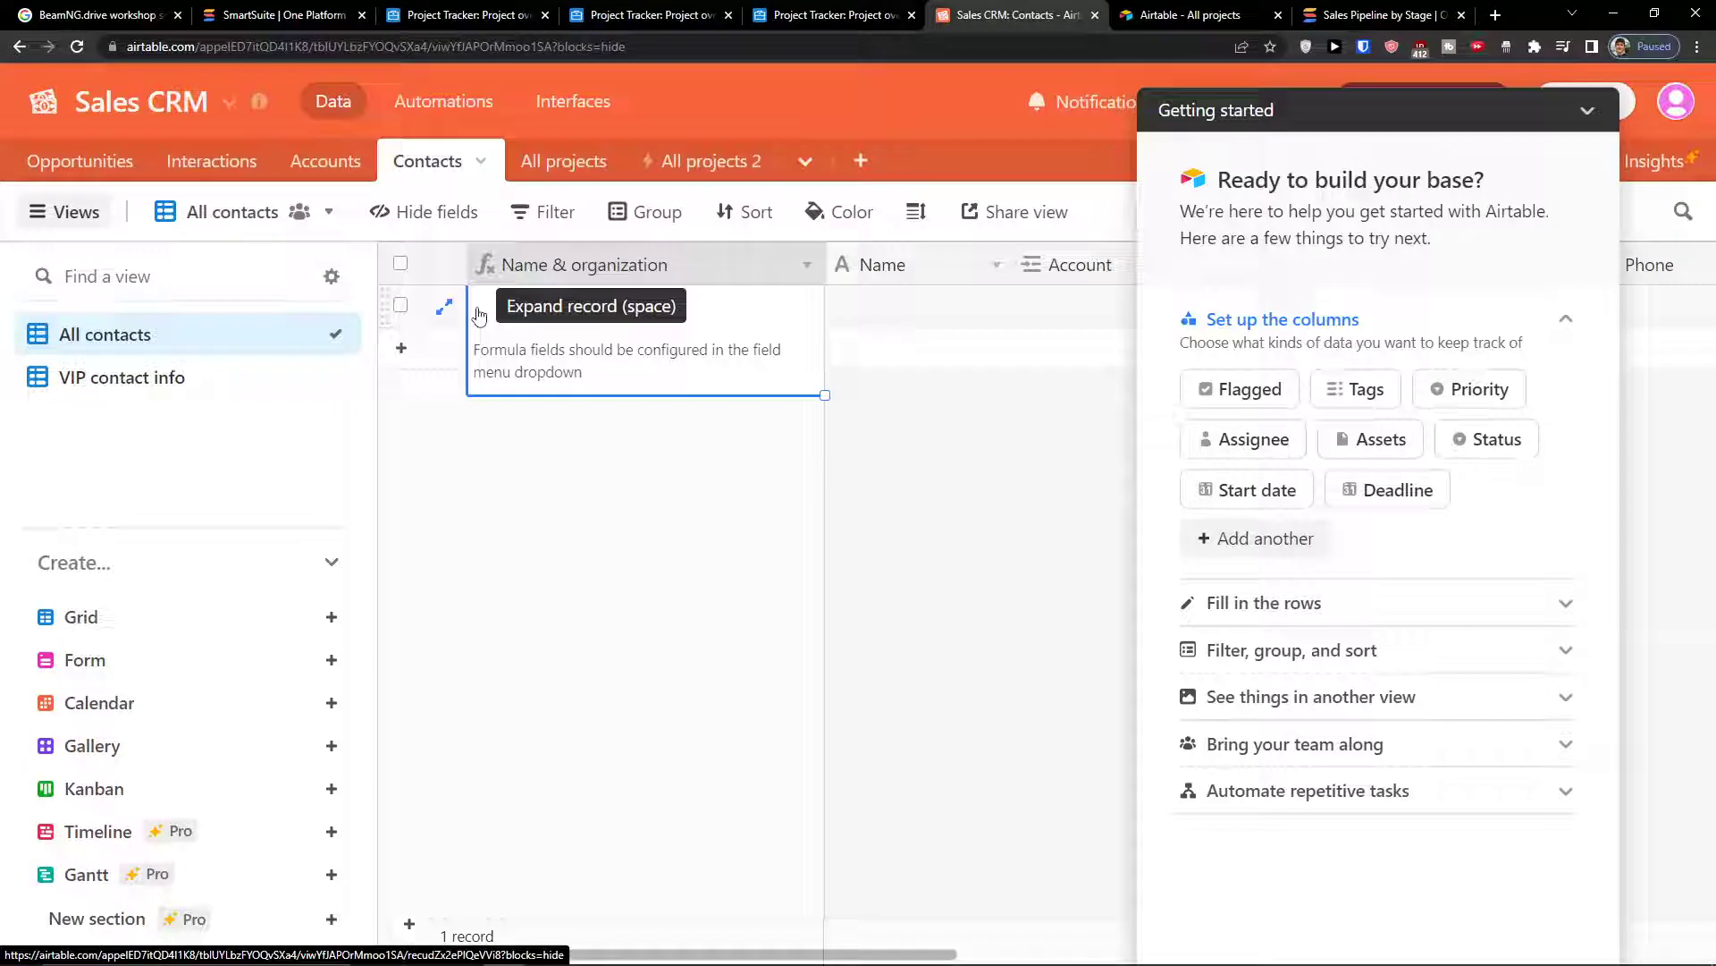
- Try to clear the Name & organization value in the first contact's expanded record, and close the record
{"action": "left_click", "coordinate": [444, 307]}
{"action": "left_click", "coordinate": [224, 365]}
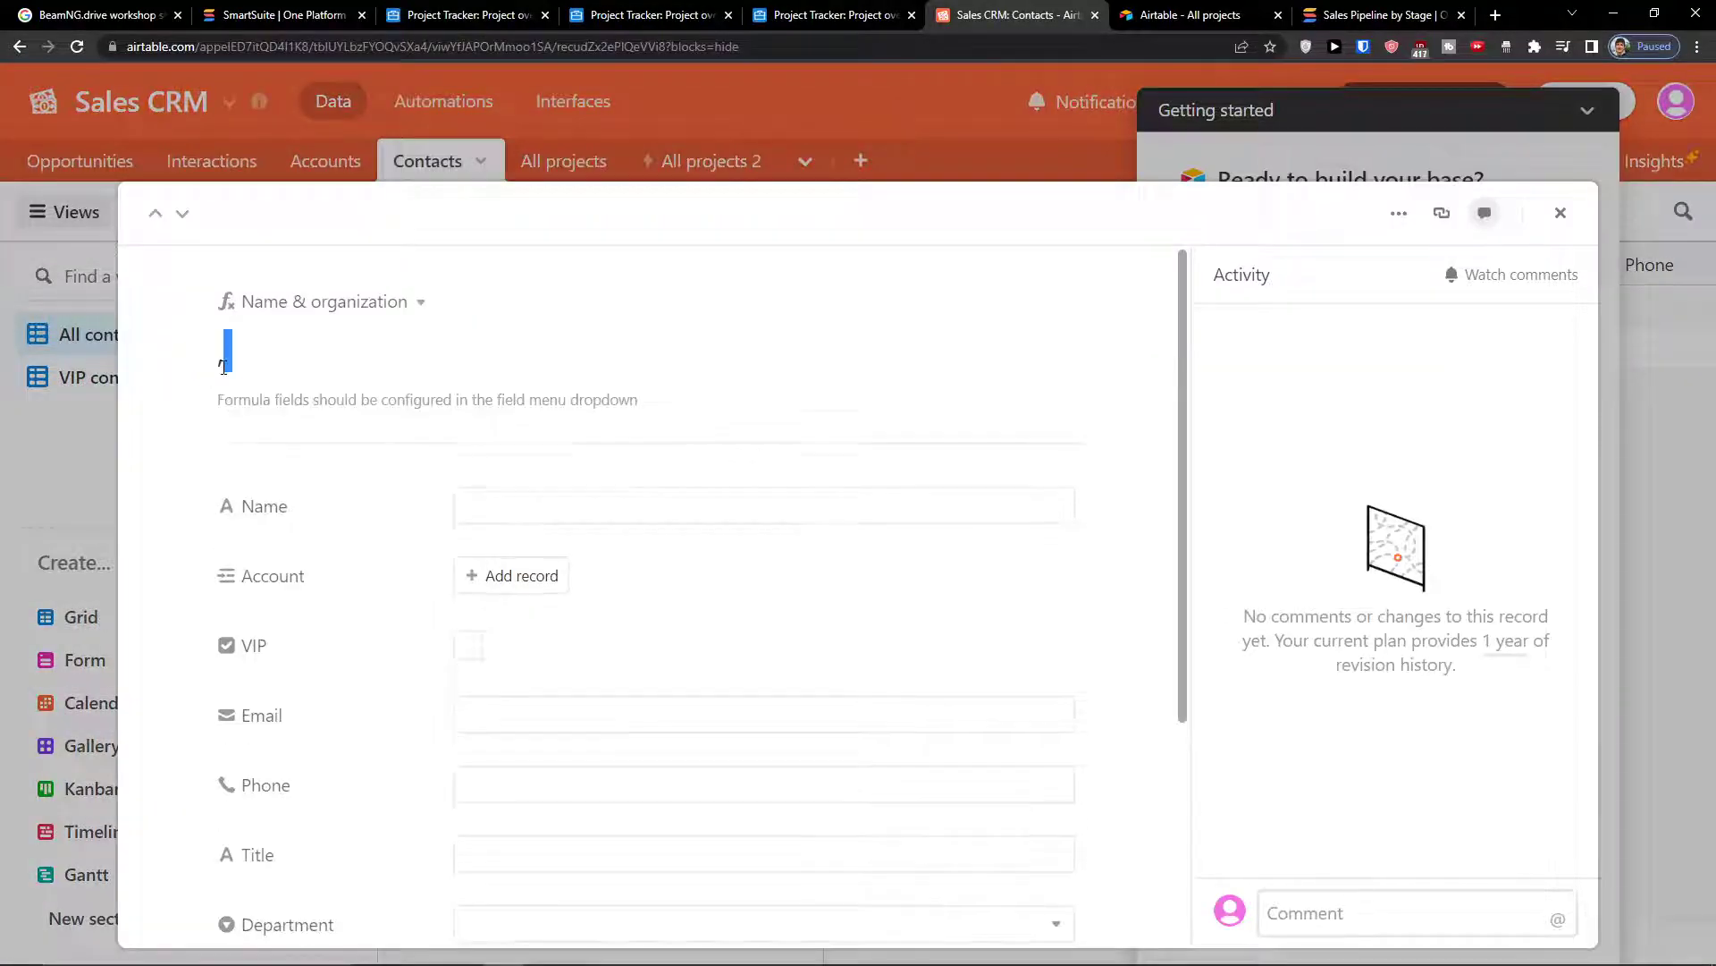
{"action": "key", "text": "BackSpace"}
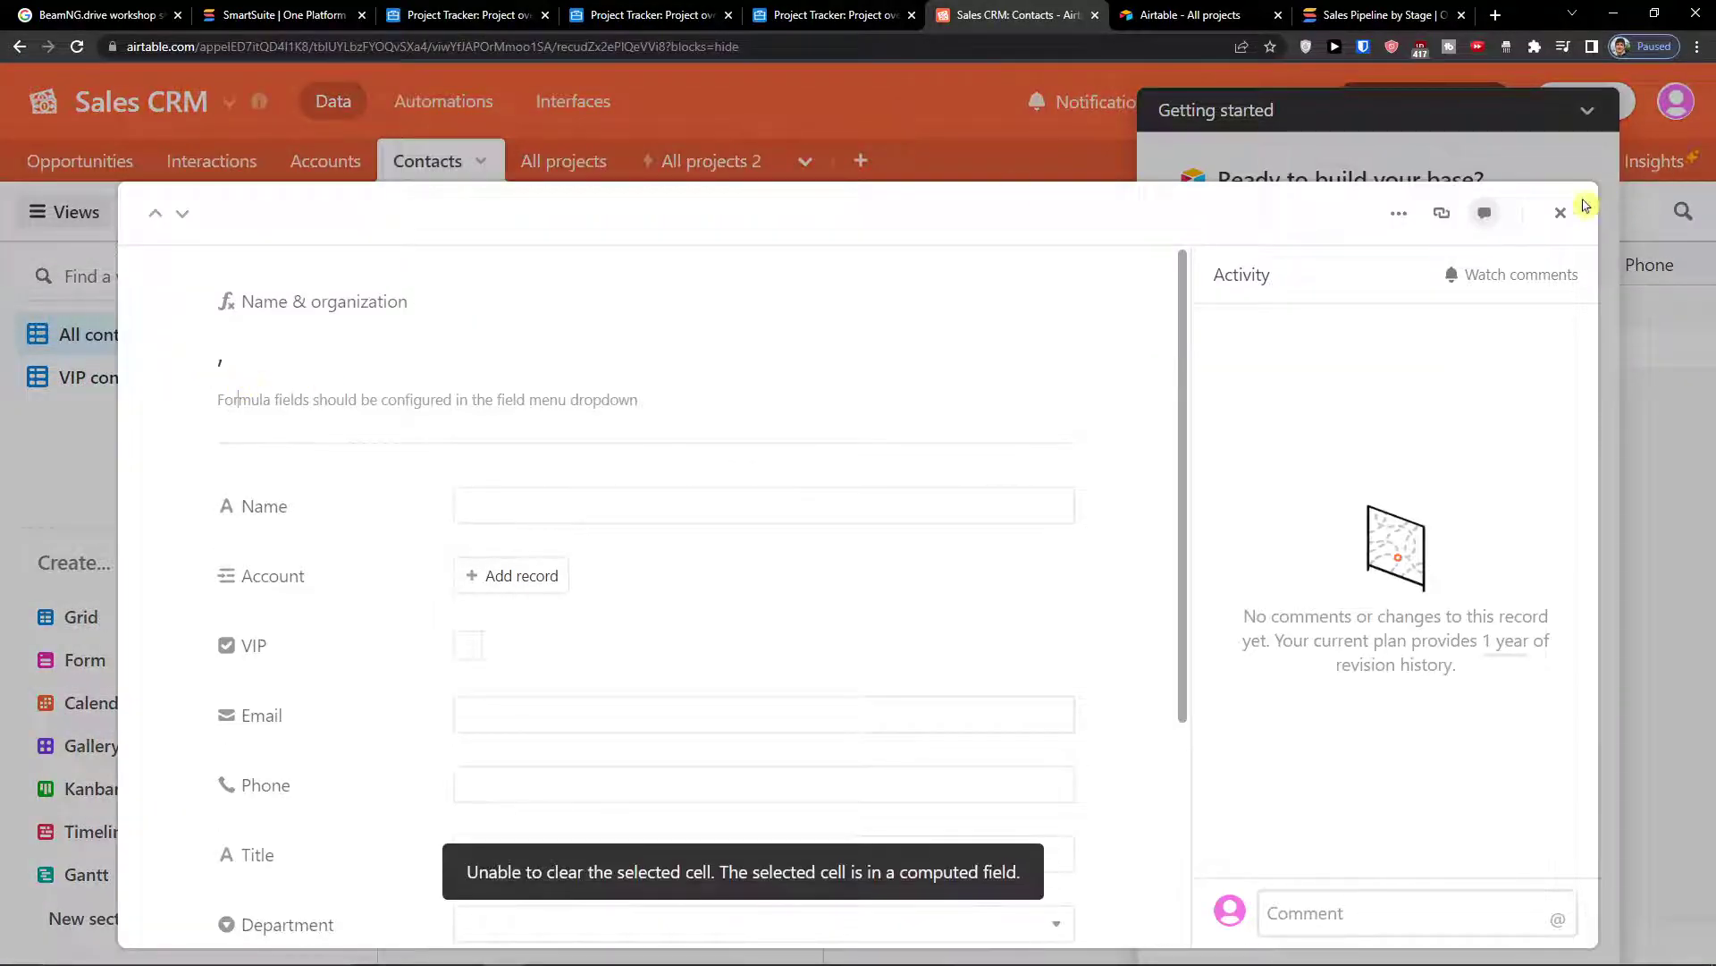
{"action": "left_click", "coordinate": [1561, 213]}
{"action": "left_click", "coordinate": [483, 484]}
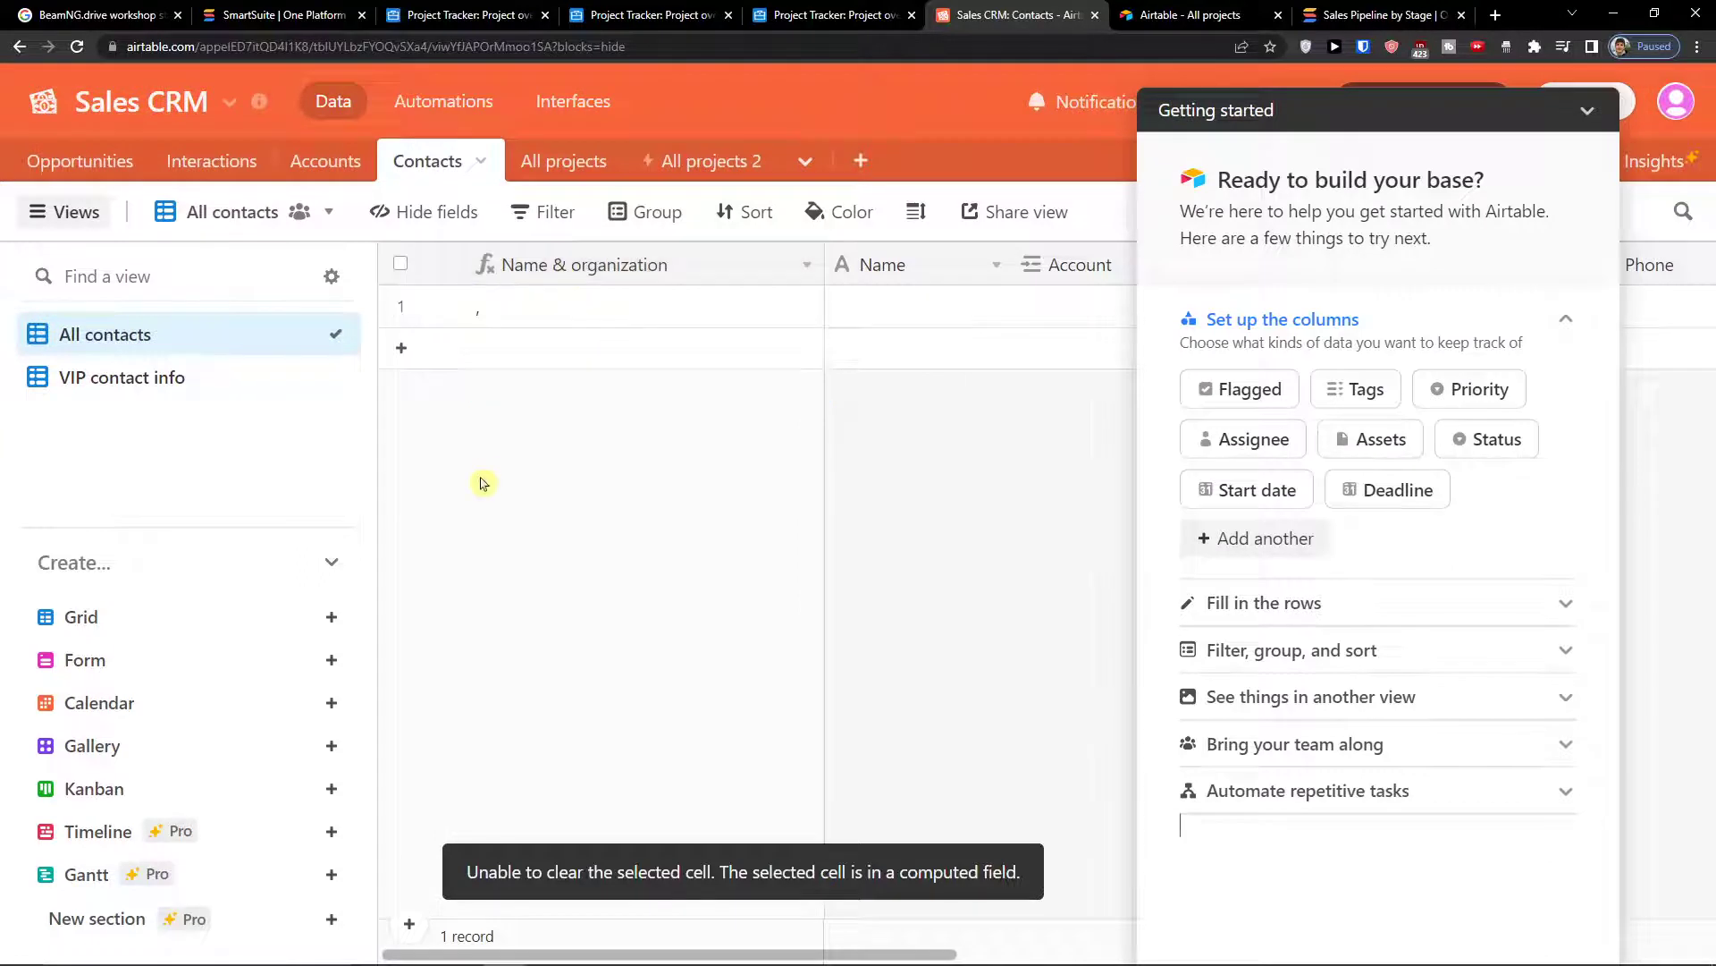
- Add two more blank records to the Contacts table and collapse the Getting started guide
{"action": "left_click", "coordinate": [511, 365]}
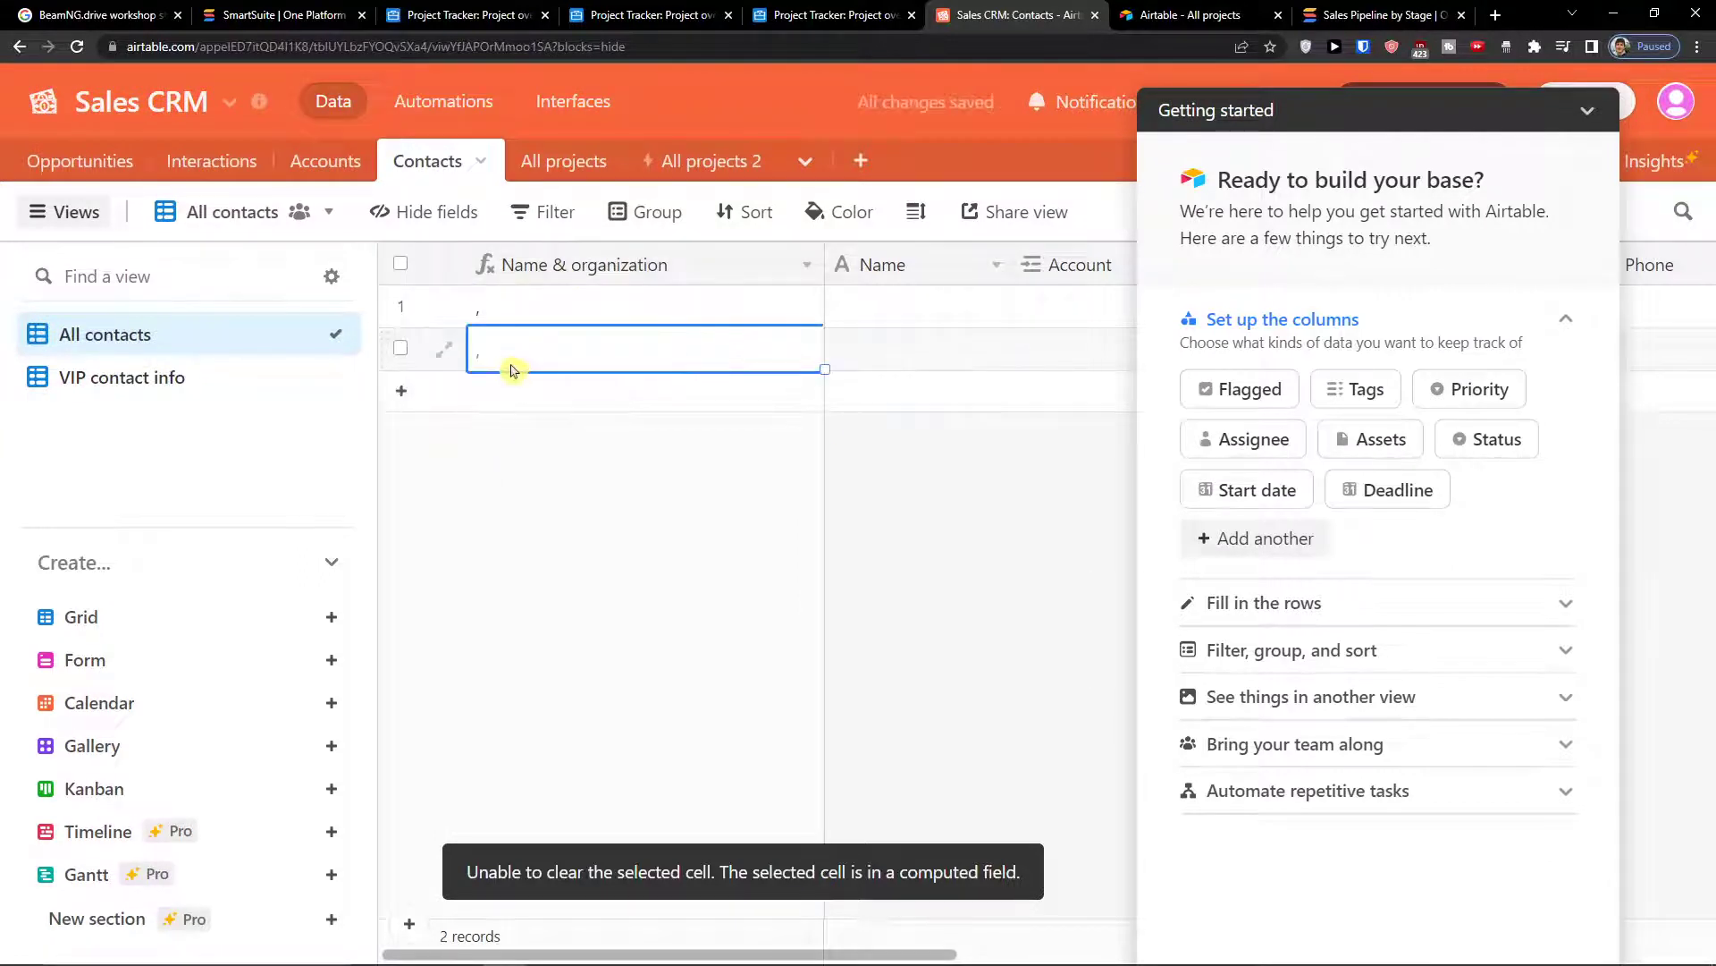
{"action": "left_click", "coordinate": [511, 368]}
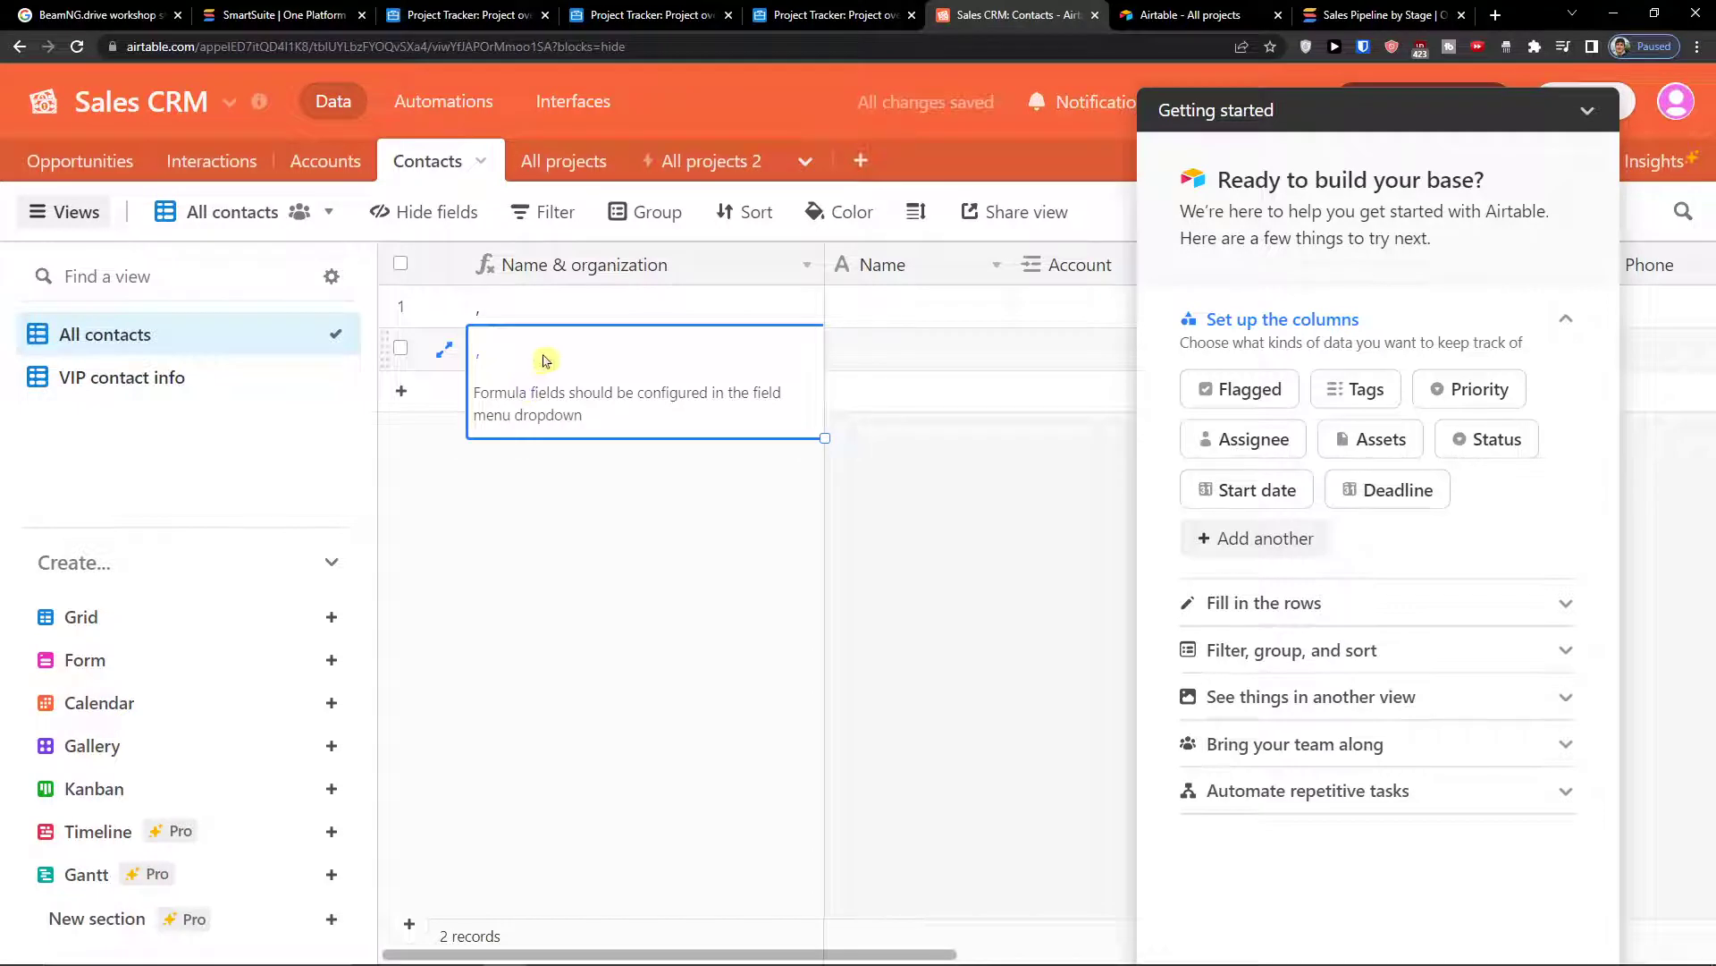
{"action": "left_click", "coordinate": [402, 390]}
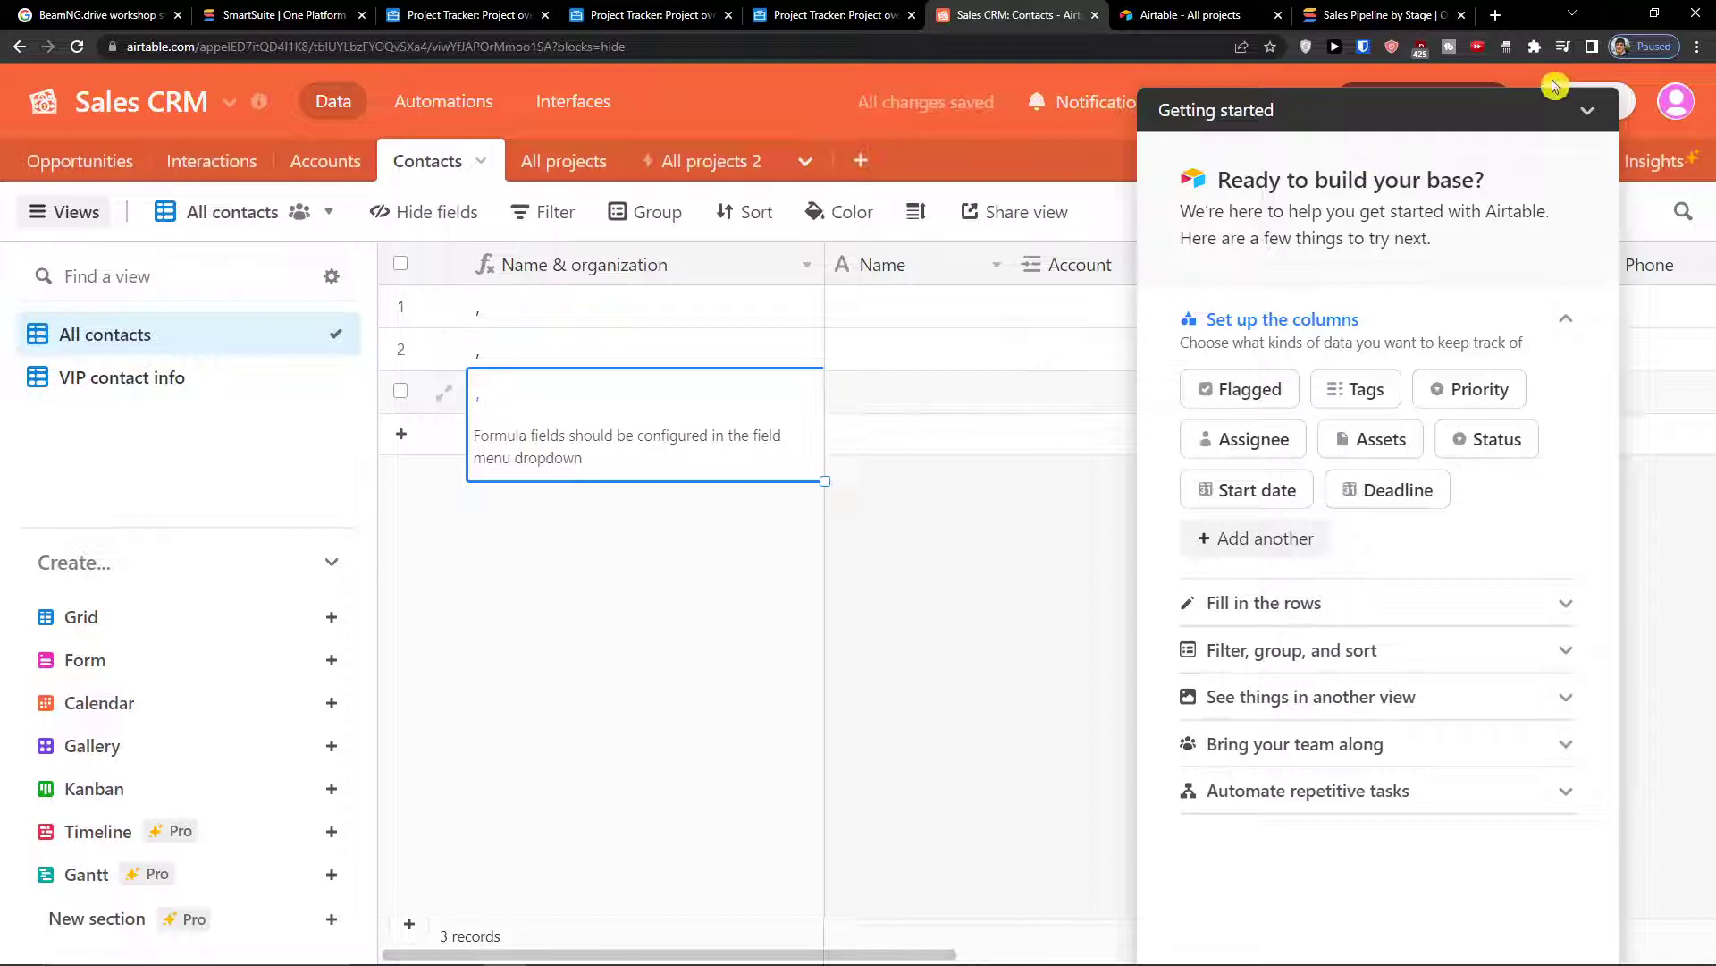
{"action": "left_click", "coordinate": [1587, 117]}
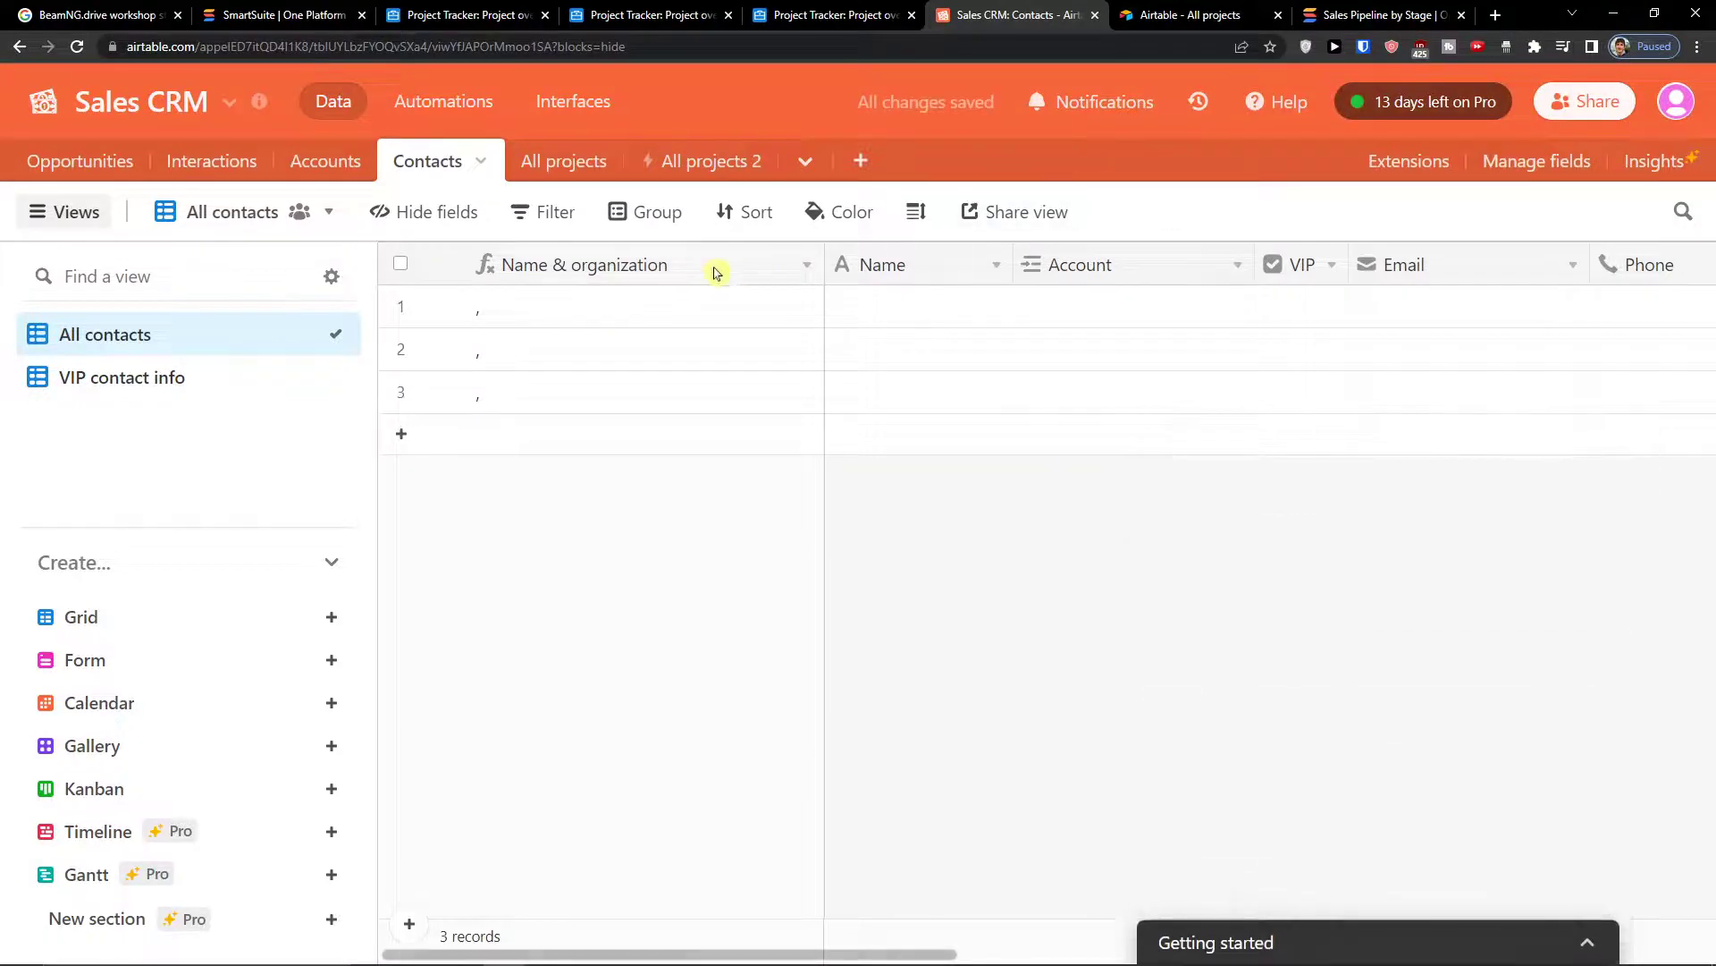
- Add a blank record to the VIP contact info view of the Contacts table
{"action": "left_click", "coordinate": [65, 393]}
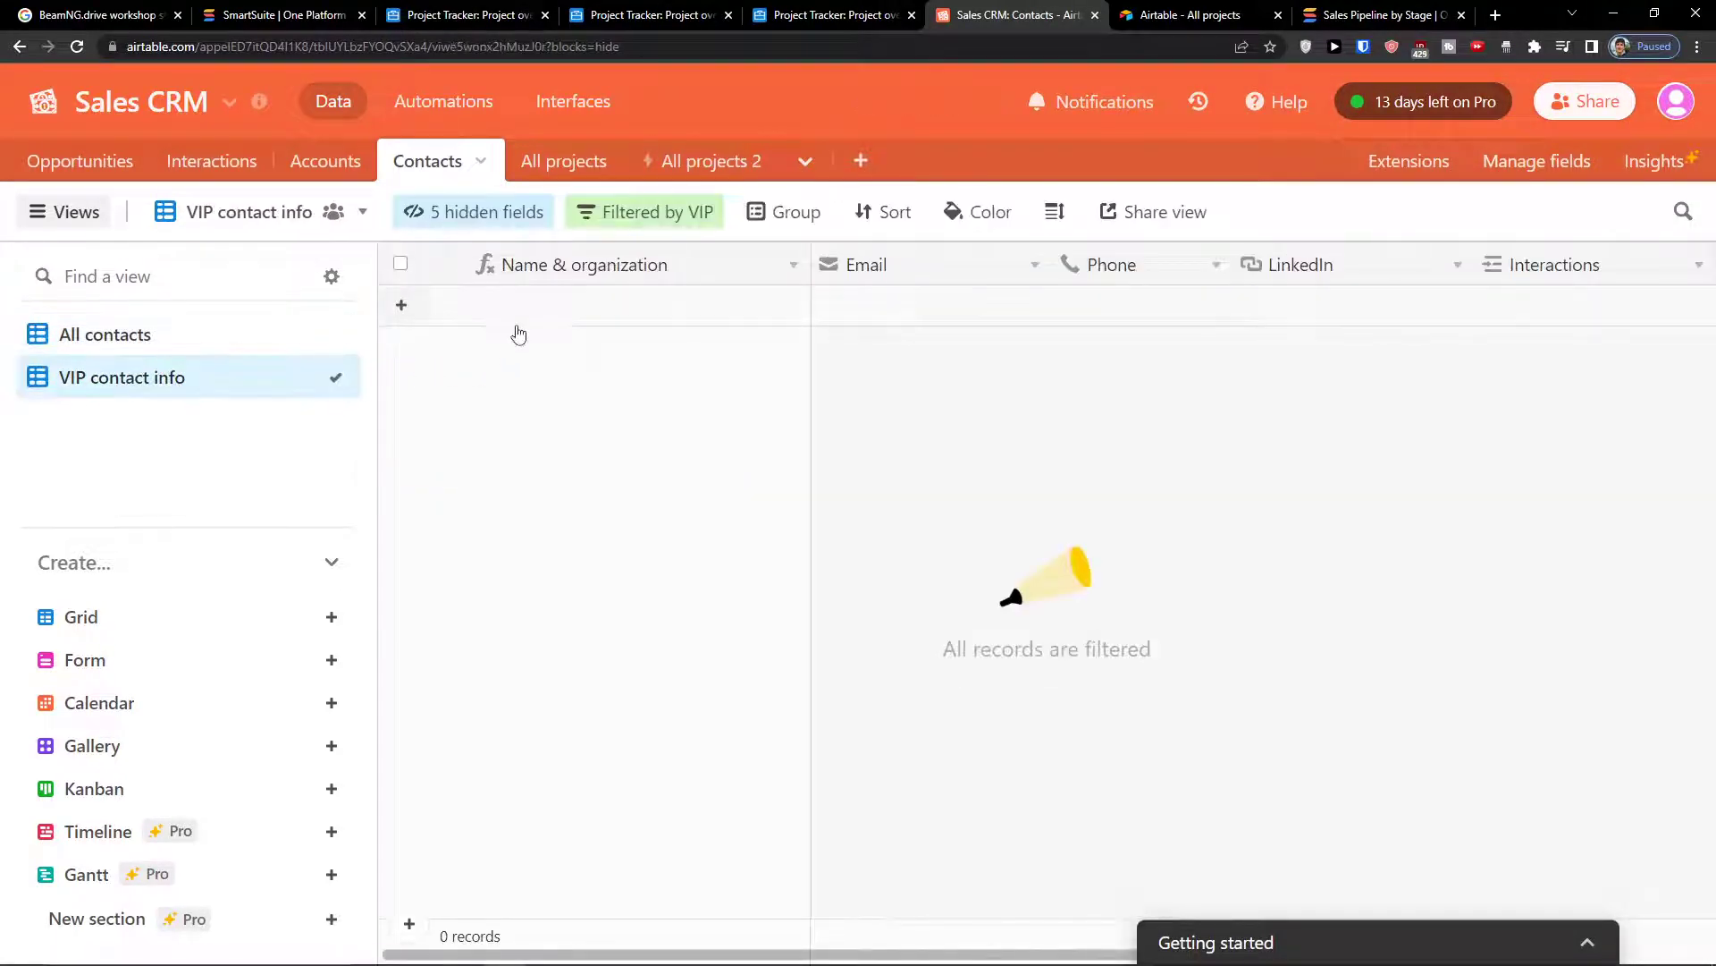
{"action": "left_click", "coordinate": [509, 319]}
{"action": "left_click", "coordinate": [516, 322]}
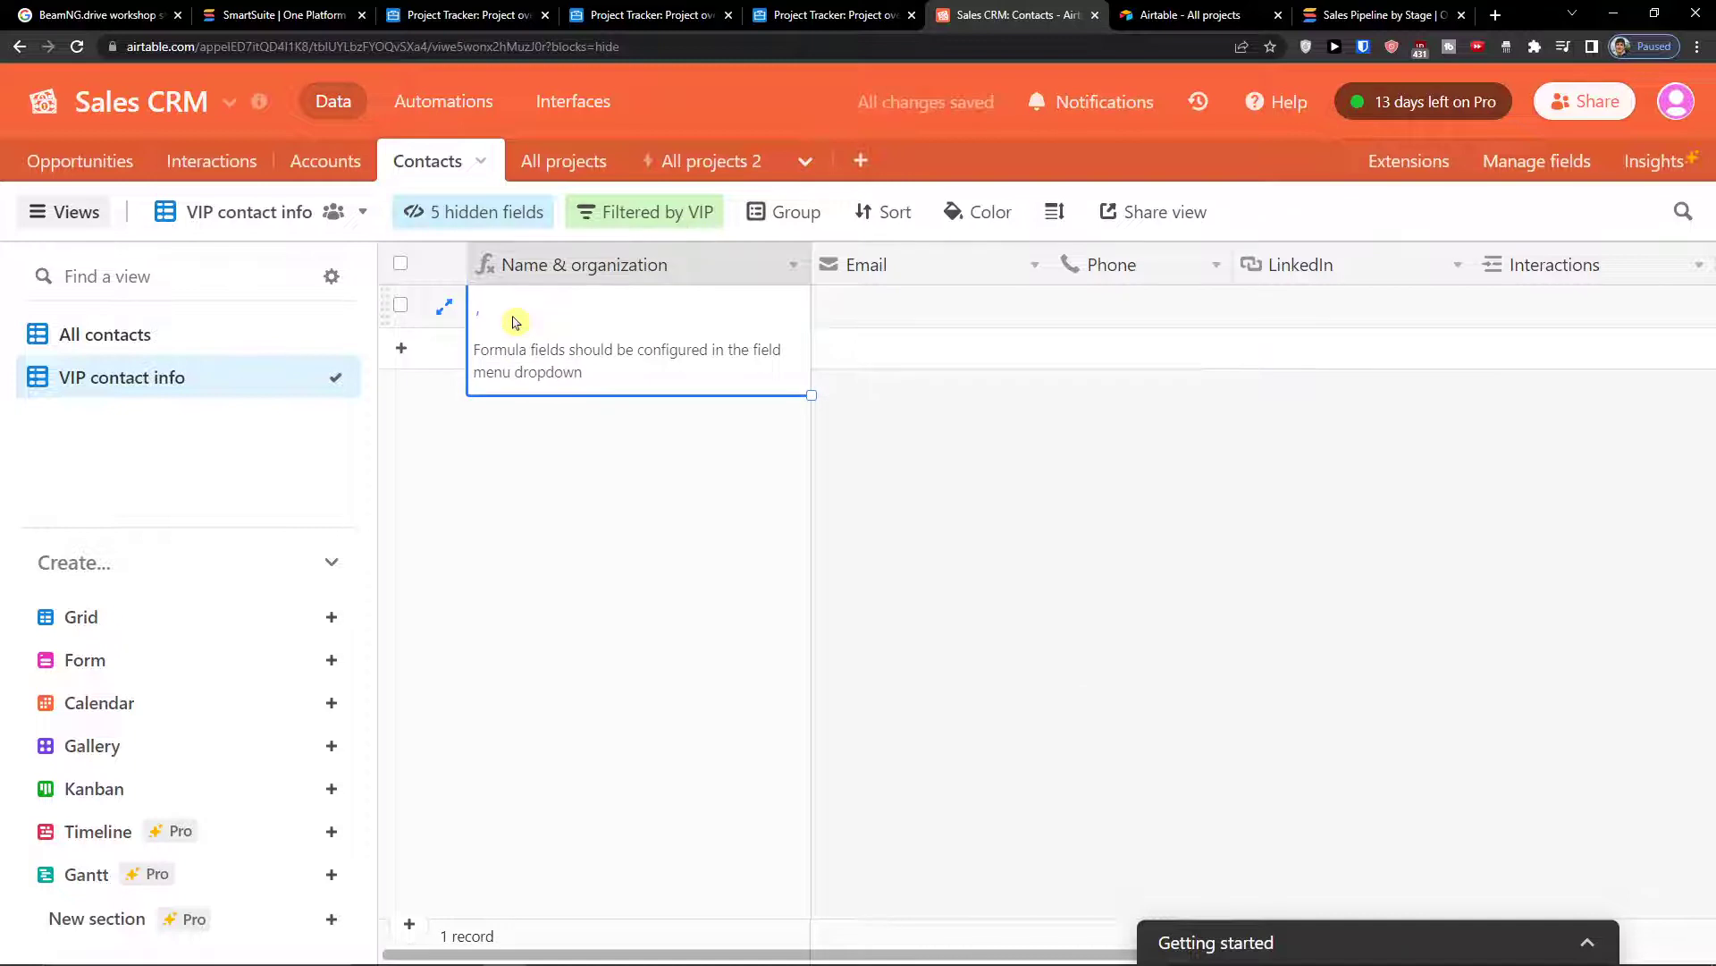
- Mark the first two contacts as VIP in the All contacts view
{"action": "left_click", "coordinate": [175, 341]}
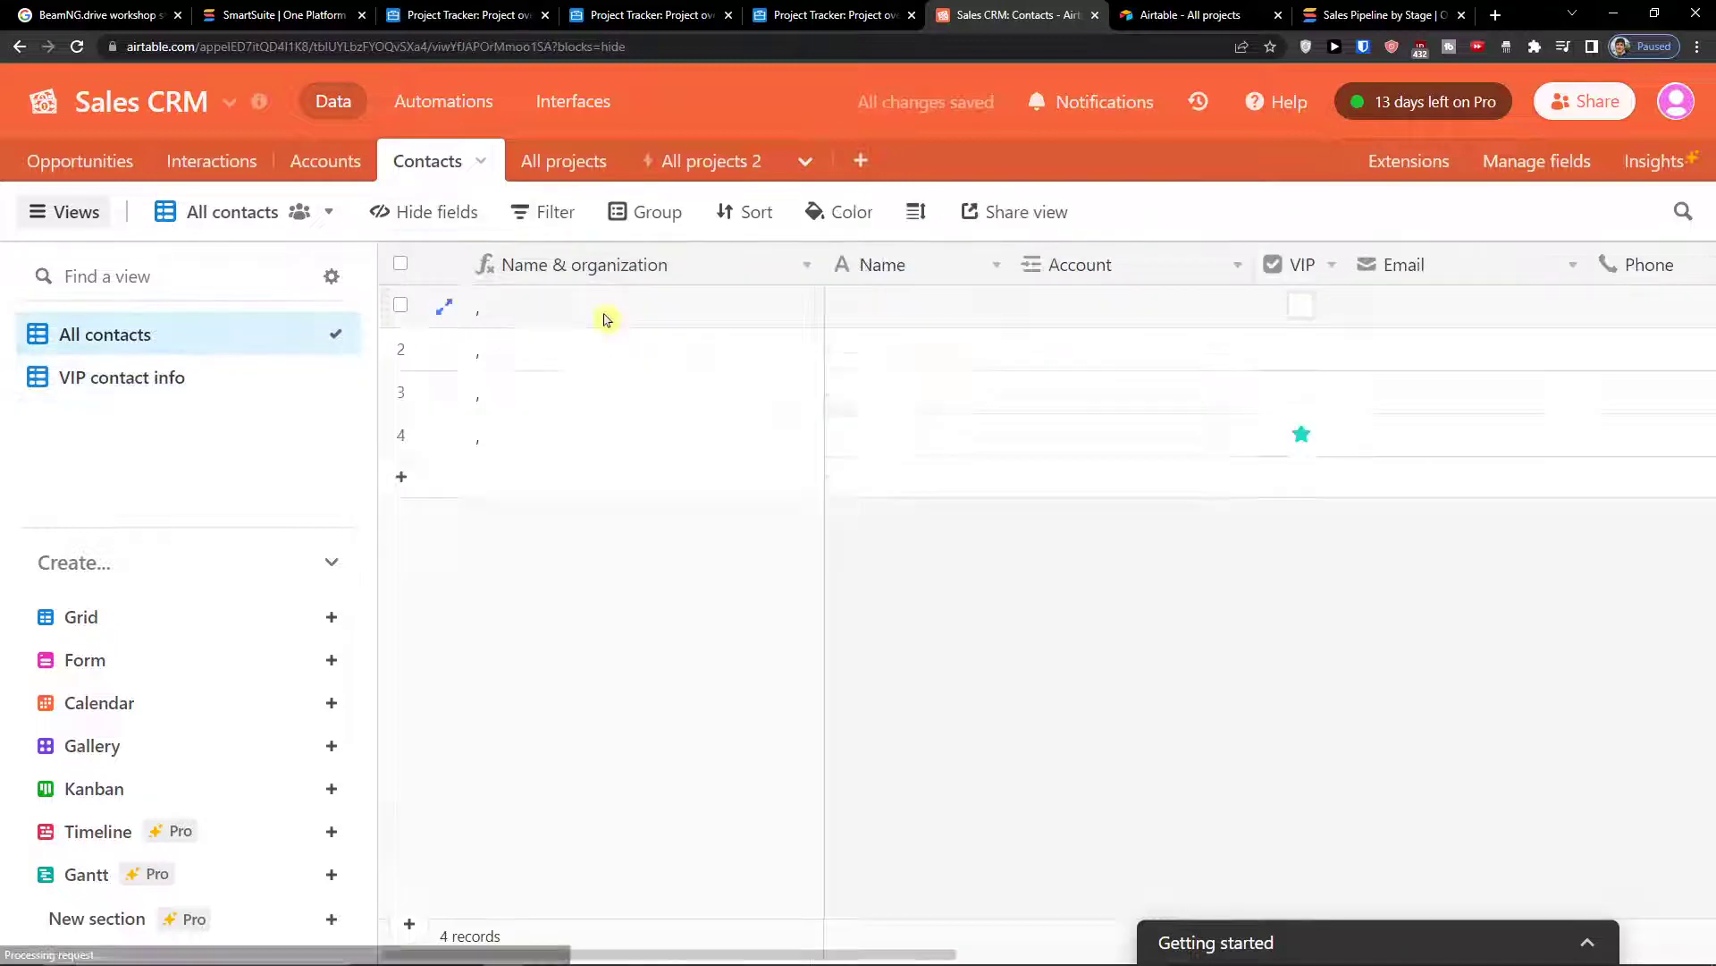
{"action": "left_click", "coordinate": [813, 300]}
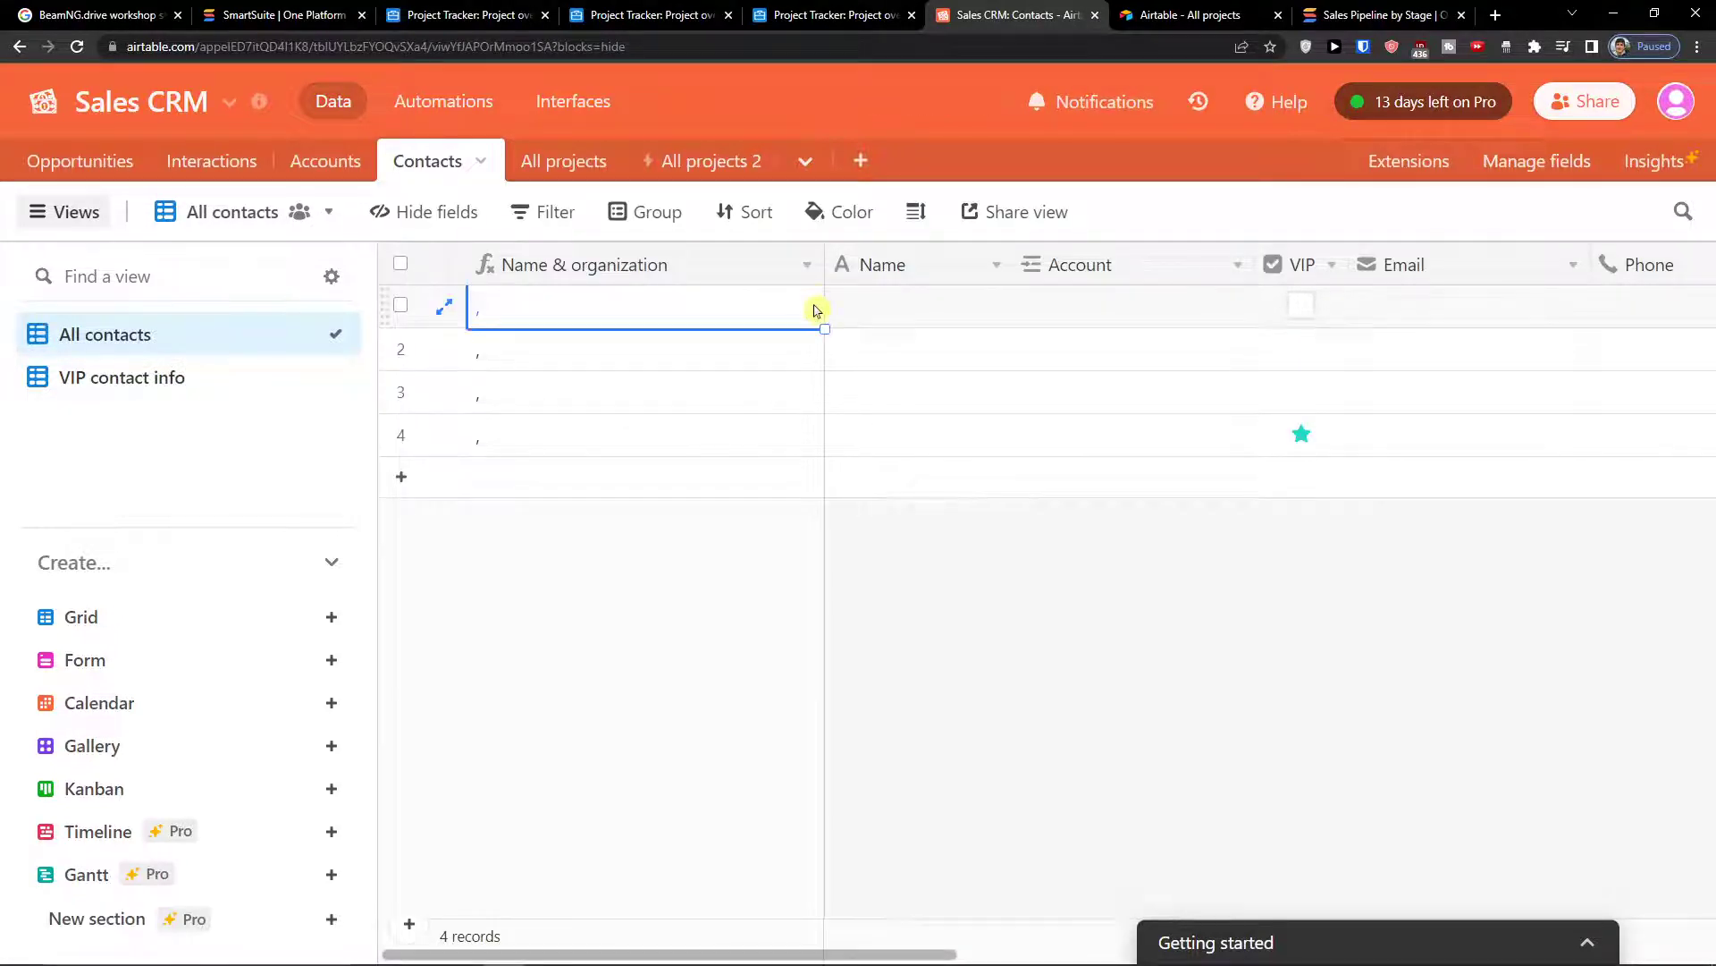
{"action": "left_click", "coordinate": [1303, 350]}
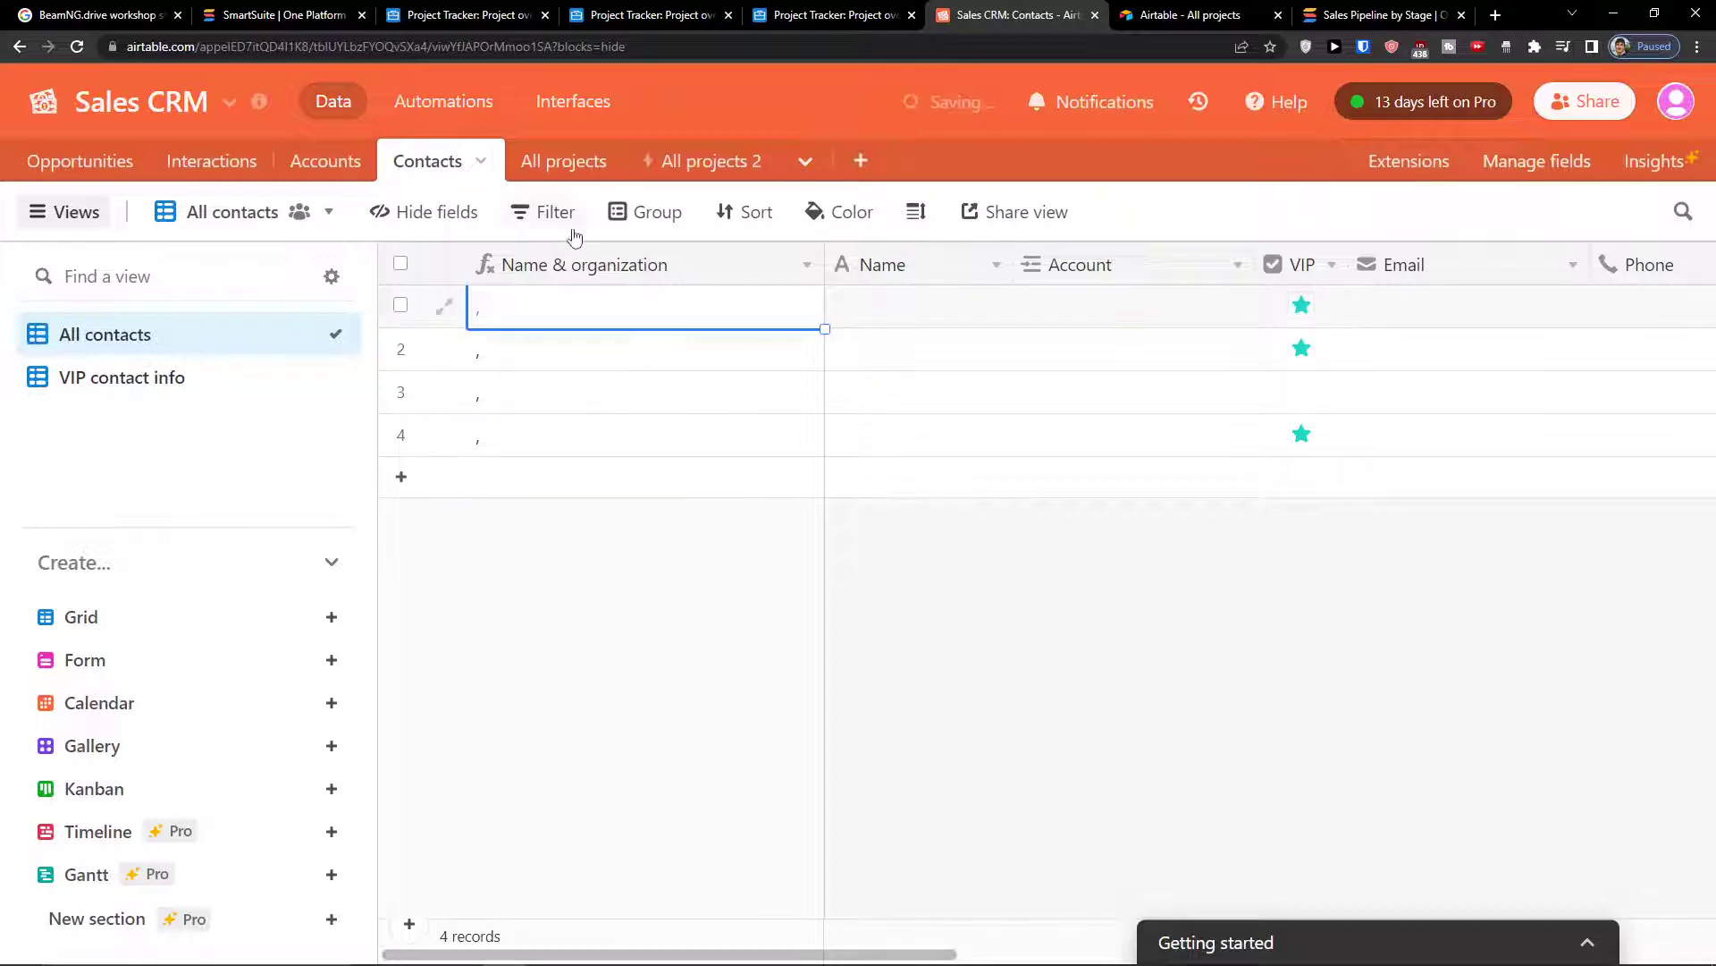
- Check the Interactions table for records created by the automation
{"action": "left_click", "coordinate": [256, 167]}
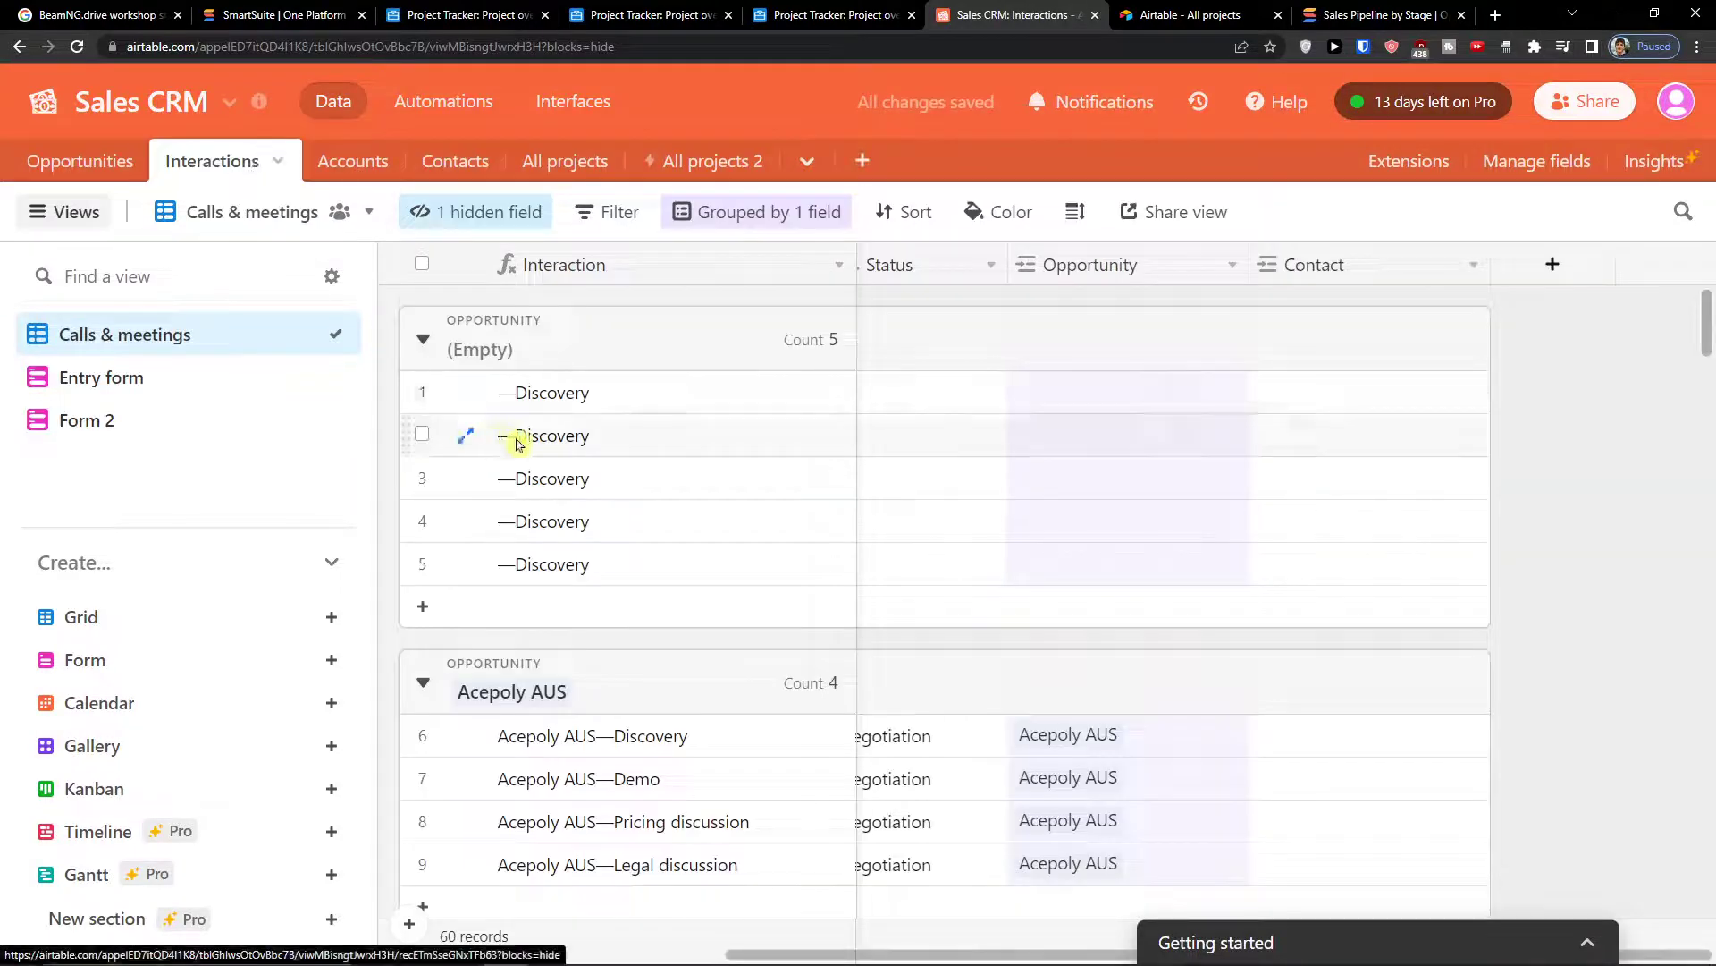
{"action": "scroll", "coordinate": [523, 420], "scroll_direction": "down", "scroll_amount": 10}
{"action": "scroll", "coordinate": [524, 439], "scroll_direction": "up", "scroll_amount": 10}
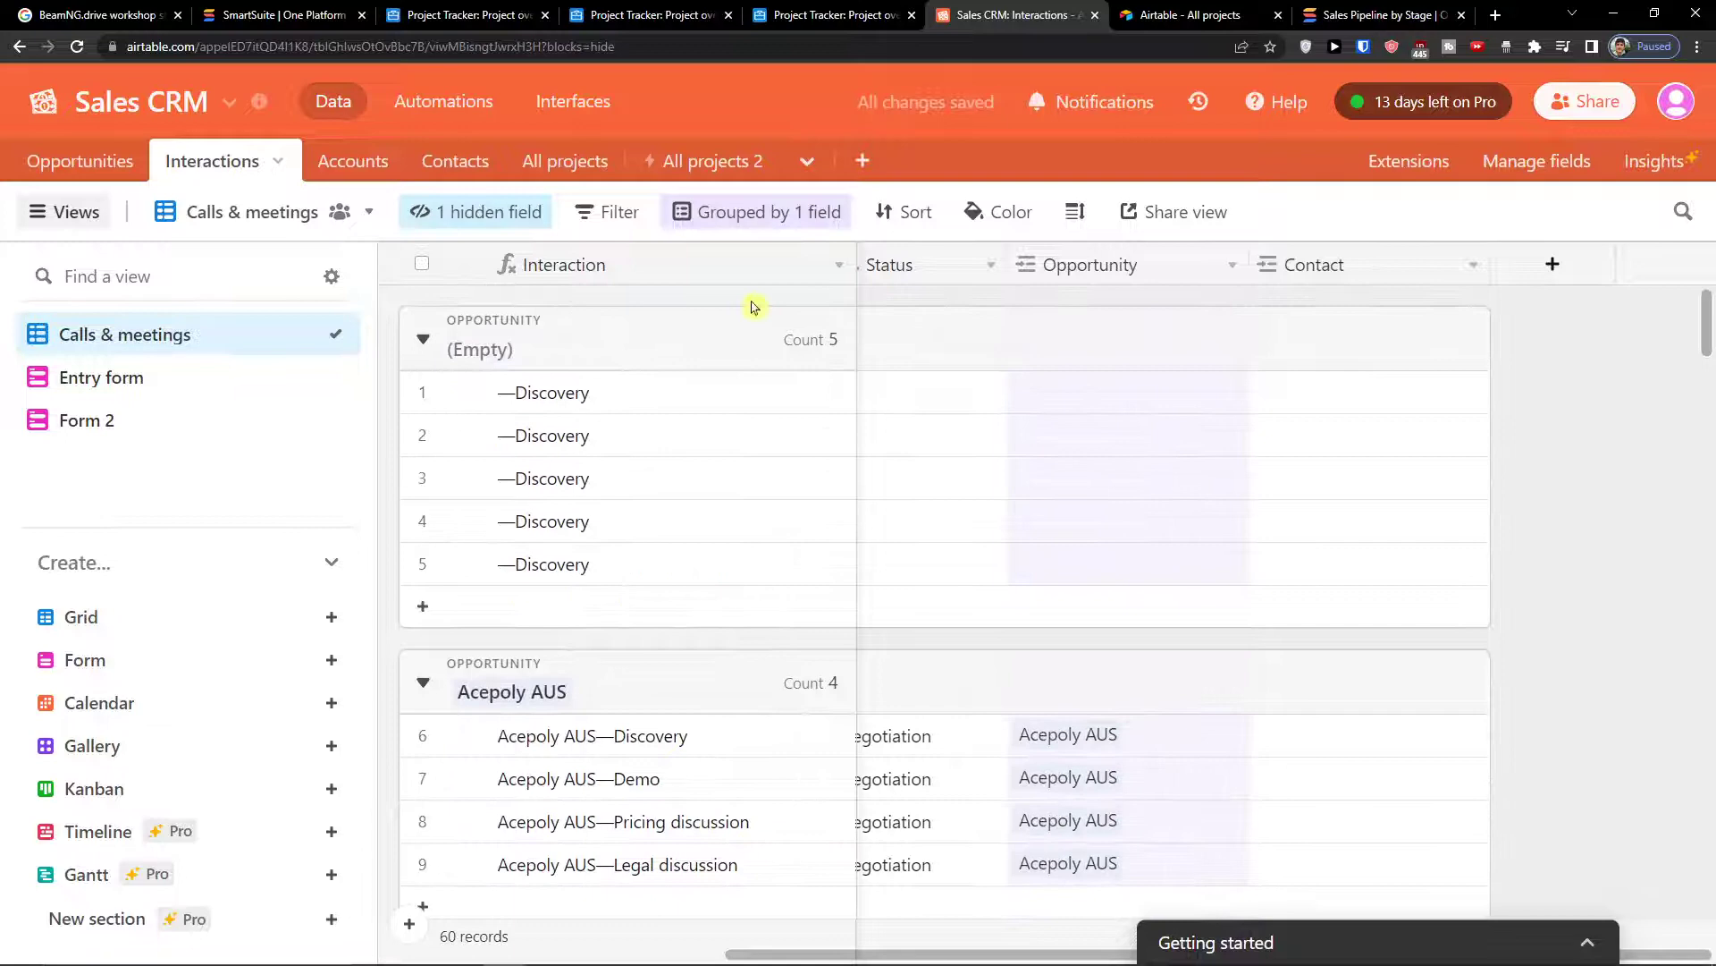
- Hide all fields in the Calls & meetings view, and show all of them again
{"action": "left_click", "coordinate": [524, 219]}
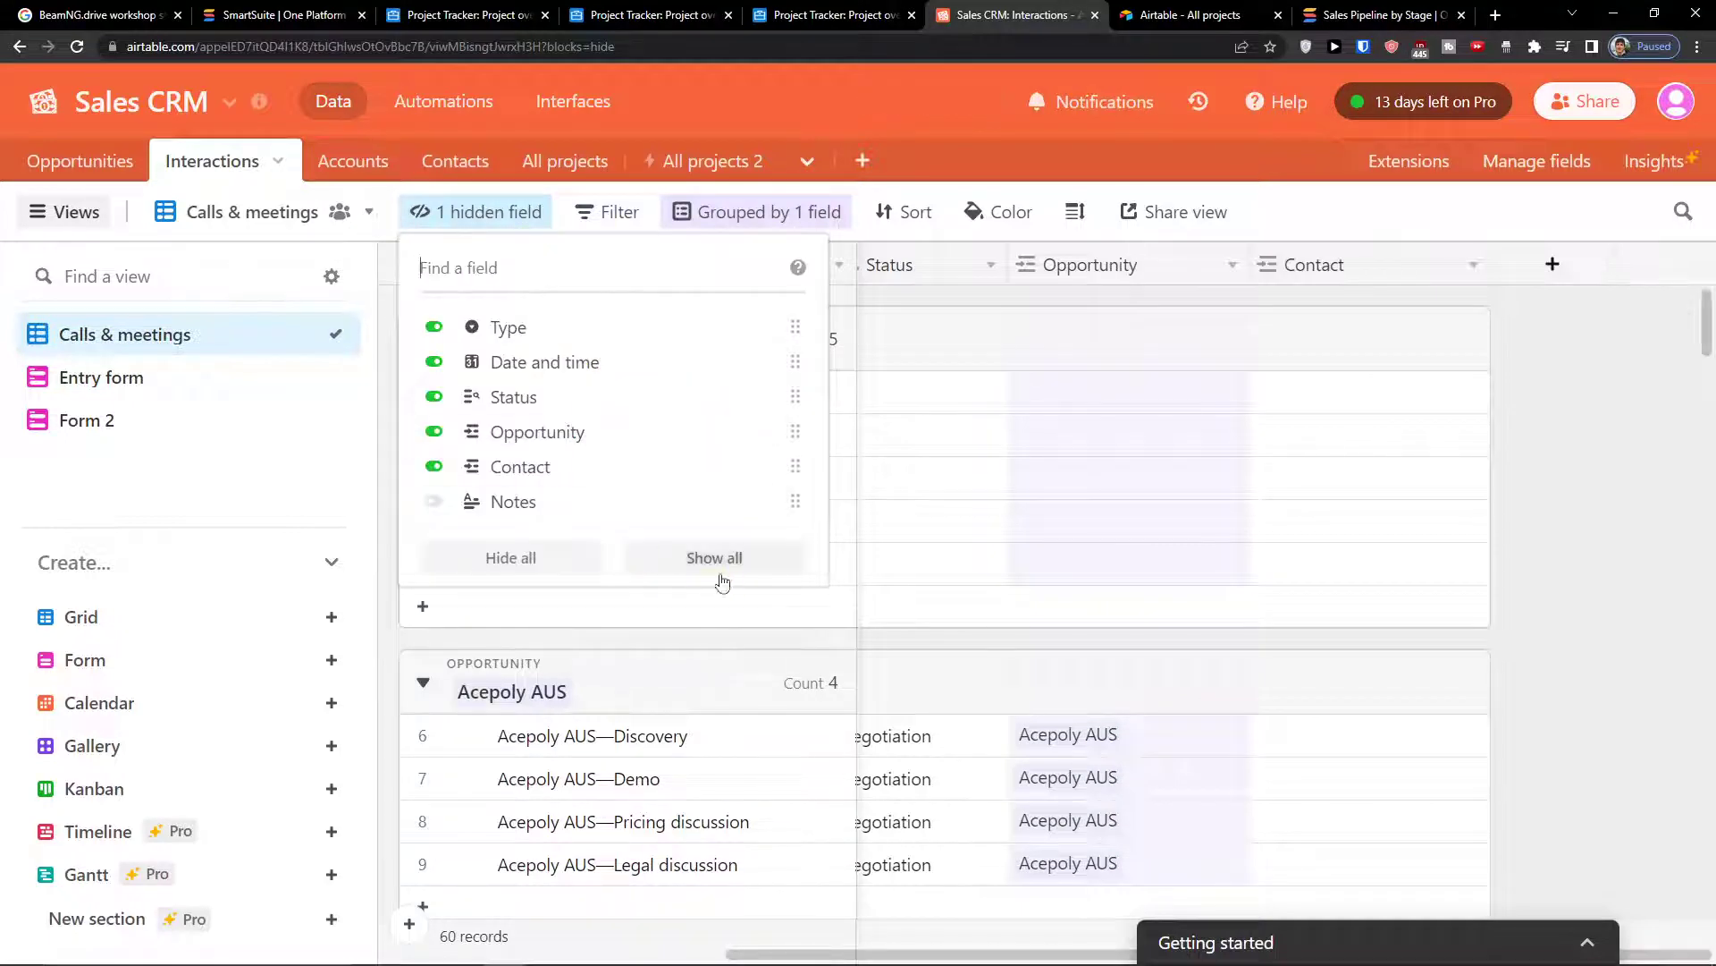
{"action": "left_click", "coordinate": [537, 559]}
{"action": "left_click", "coordinate": [777, 212]}
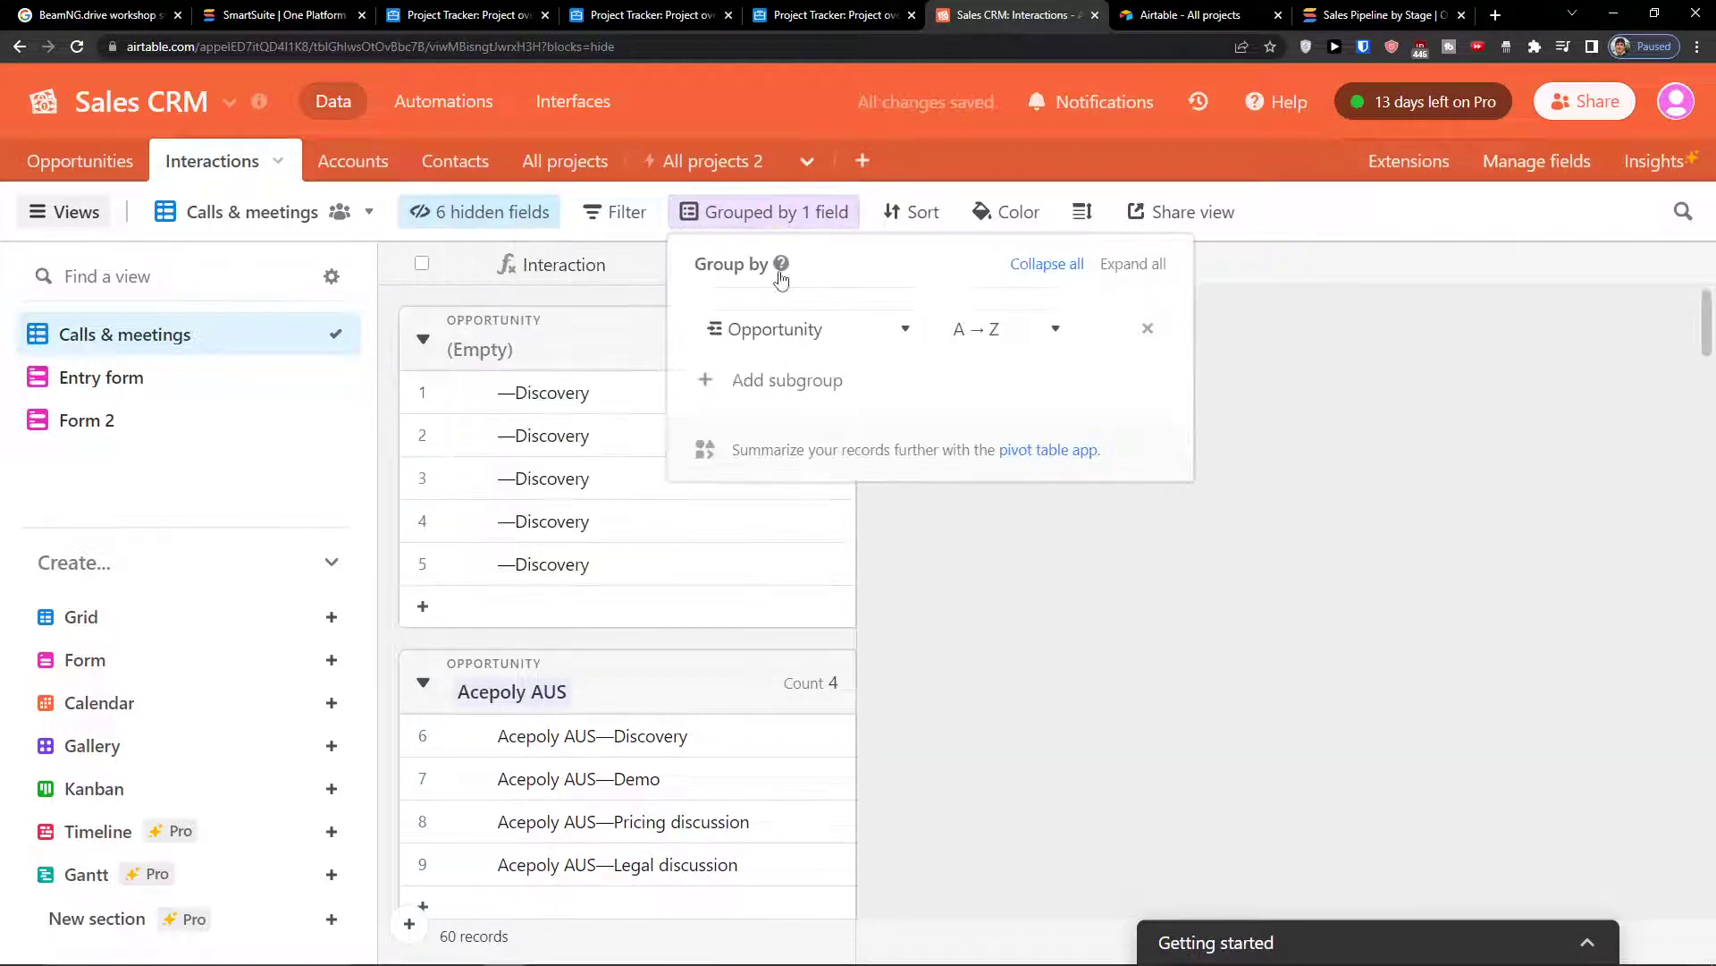
{"action": "left_click", "coordinate": [527, 215]}
{"action": "left_click", "coordinate": [707, 556]}
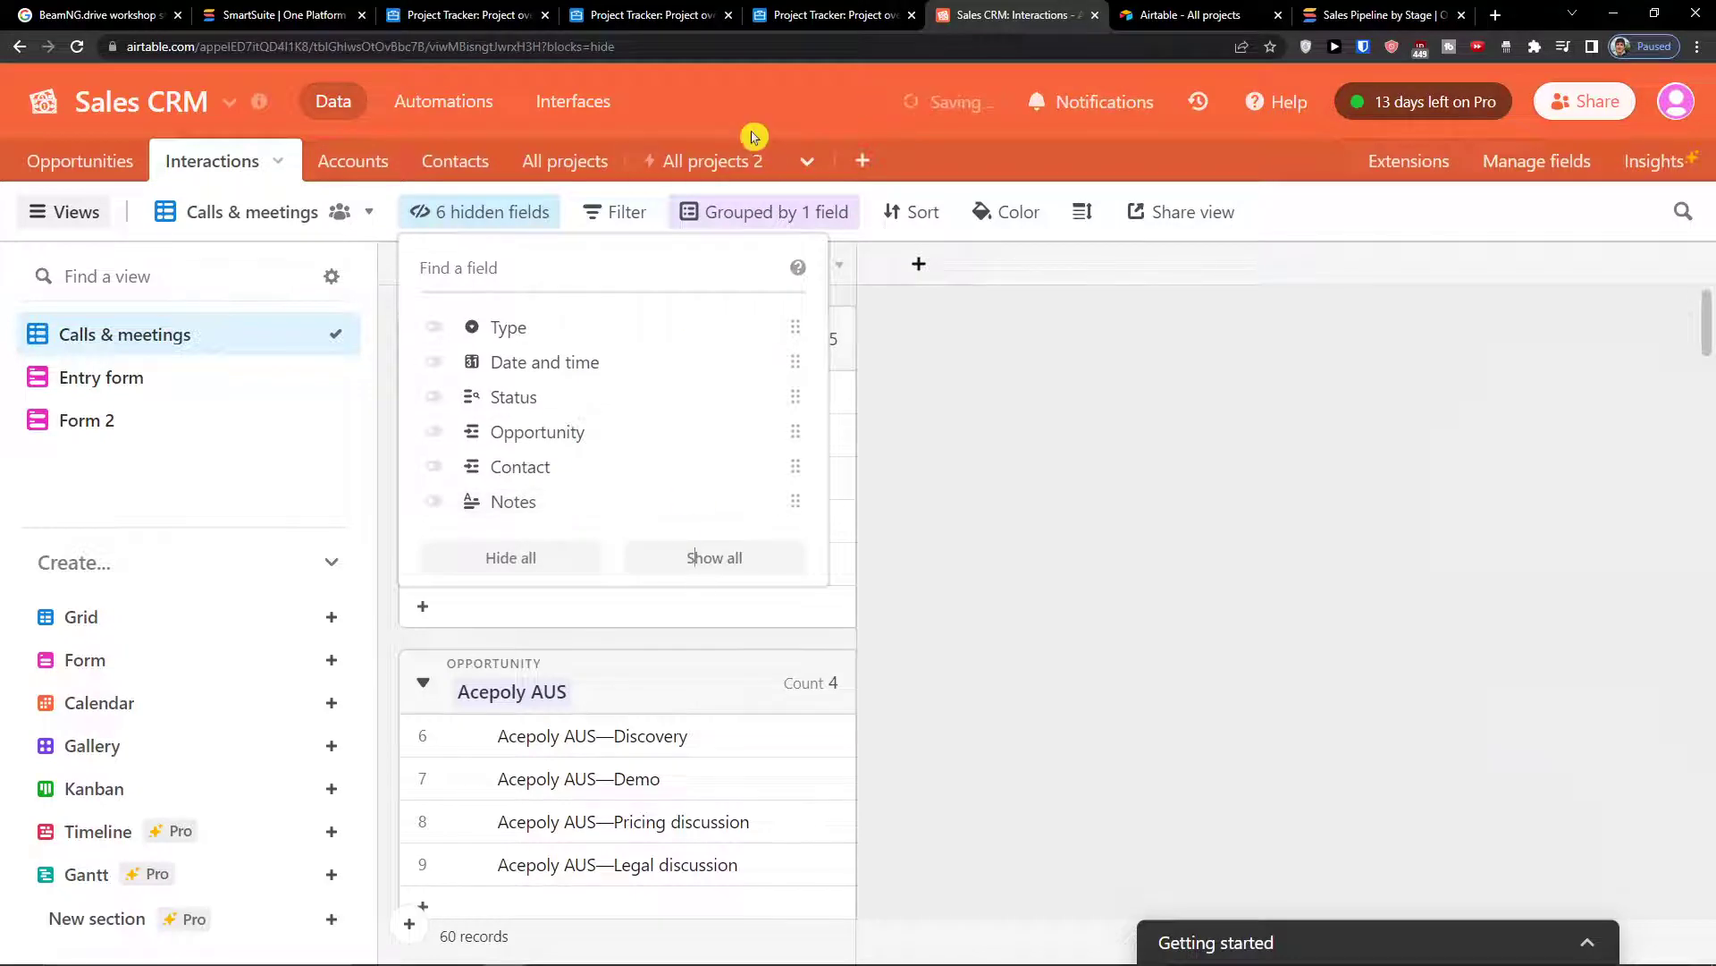
- Collapse all opportunity groups in the Calls & meetings view and look through the list of groups
{"action": "left_click", "coordinate": [764, 213]}
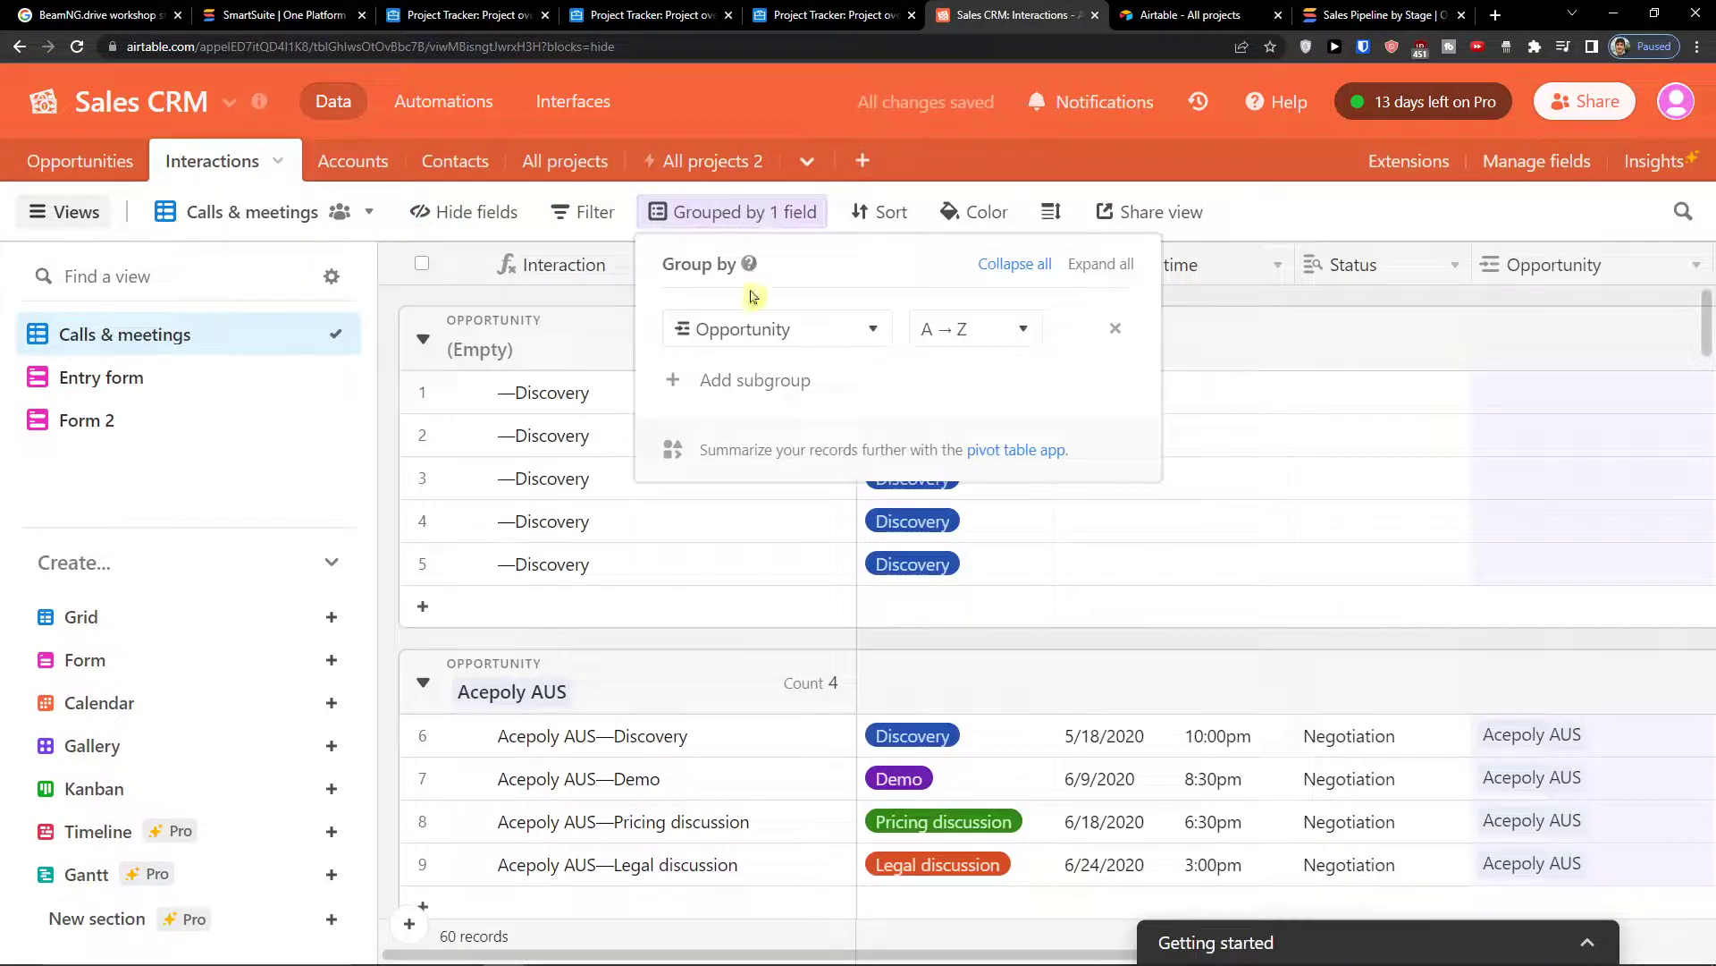
{"action": "left_click", "coordinate": [1018, 267]}
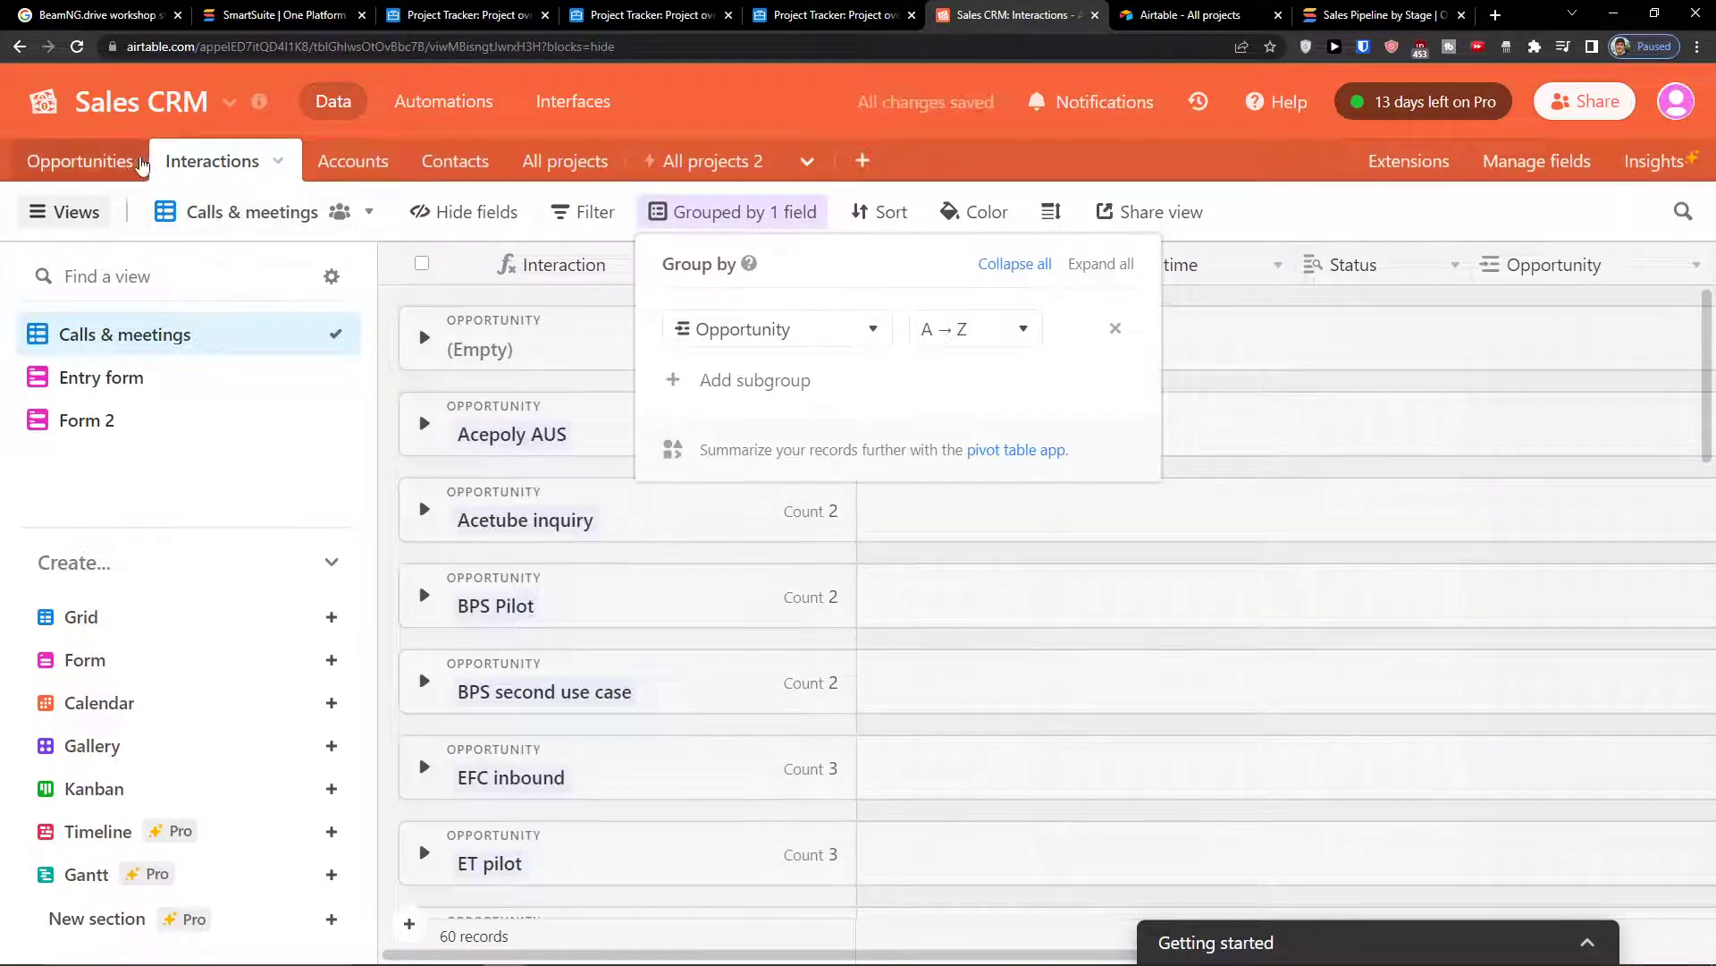
{"action": "left_click", "coordinate": [133, 163]}
{"action": "left_click", "coordinate": [278, 178]}
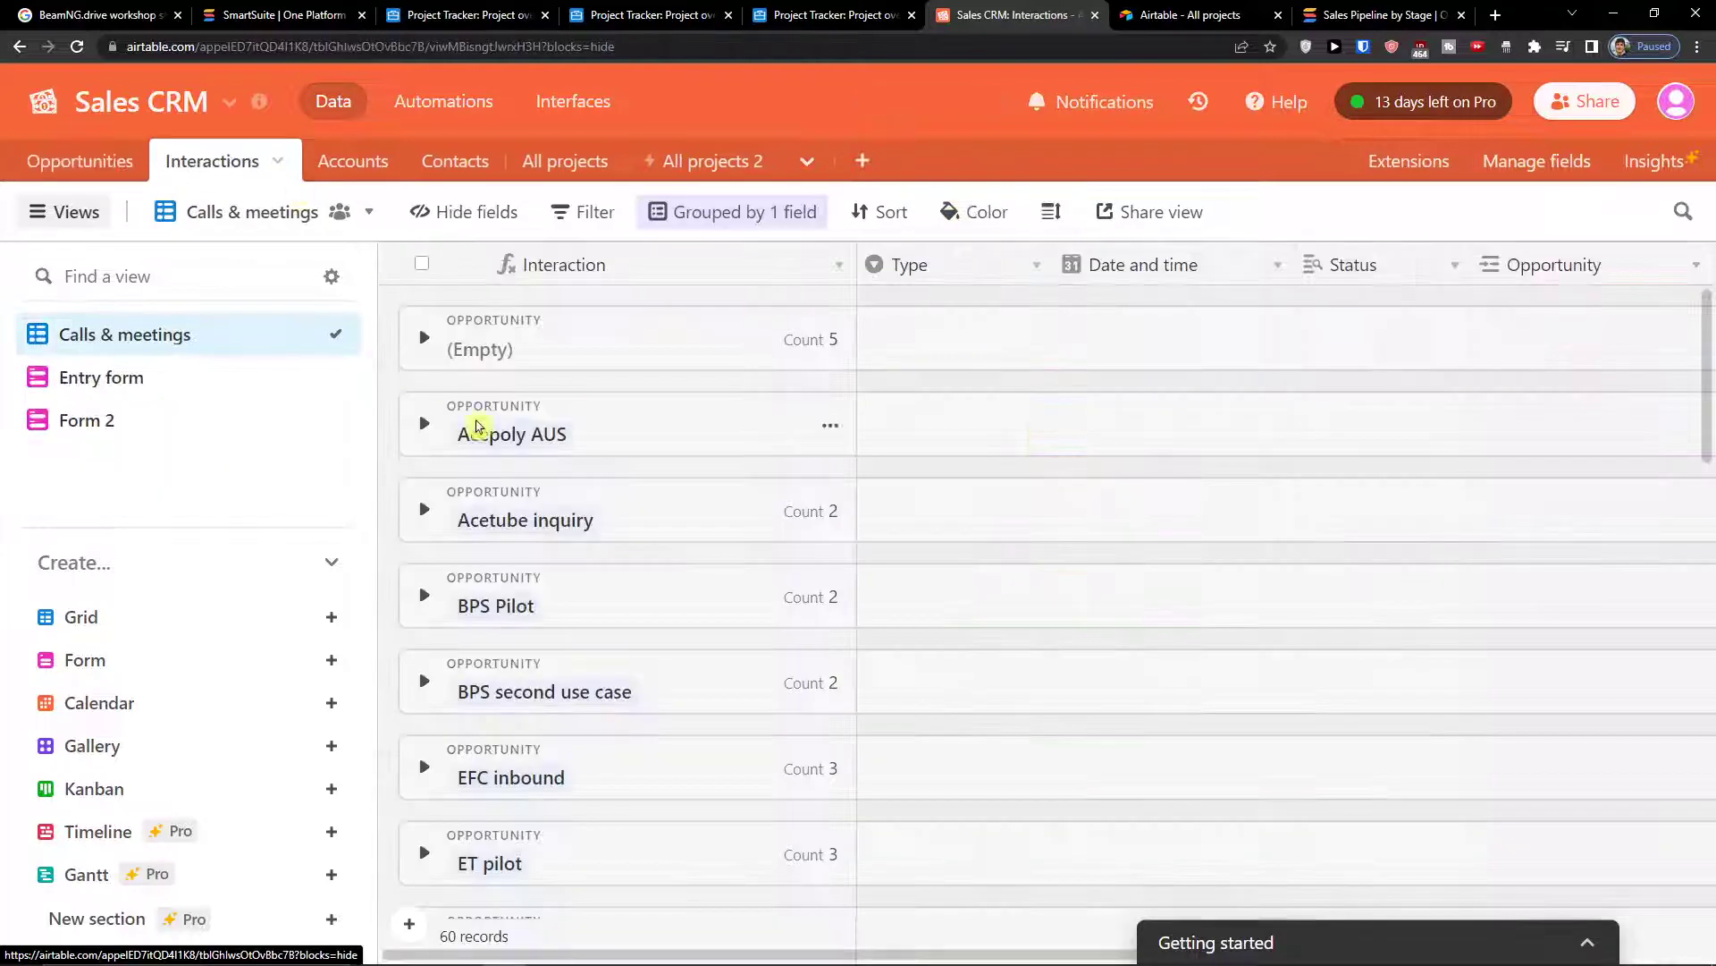
{"action": "scroll", "coordinate": [567, 506], "scroll_direction": "down", "scroll_amount": 20}
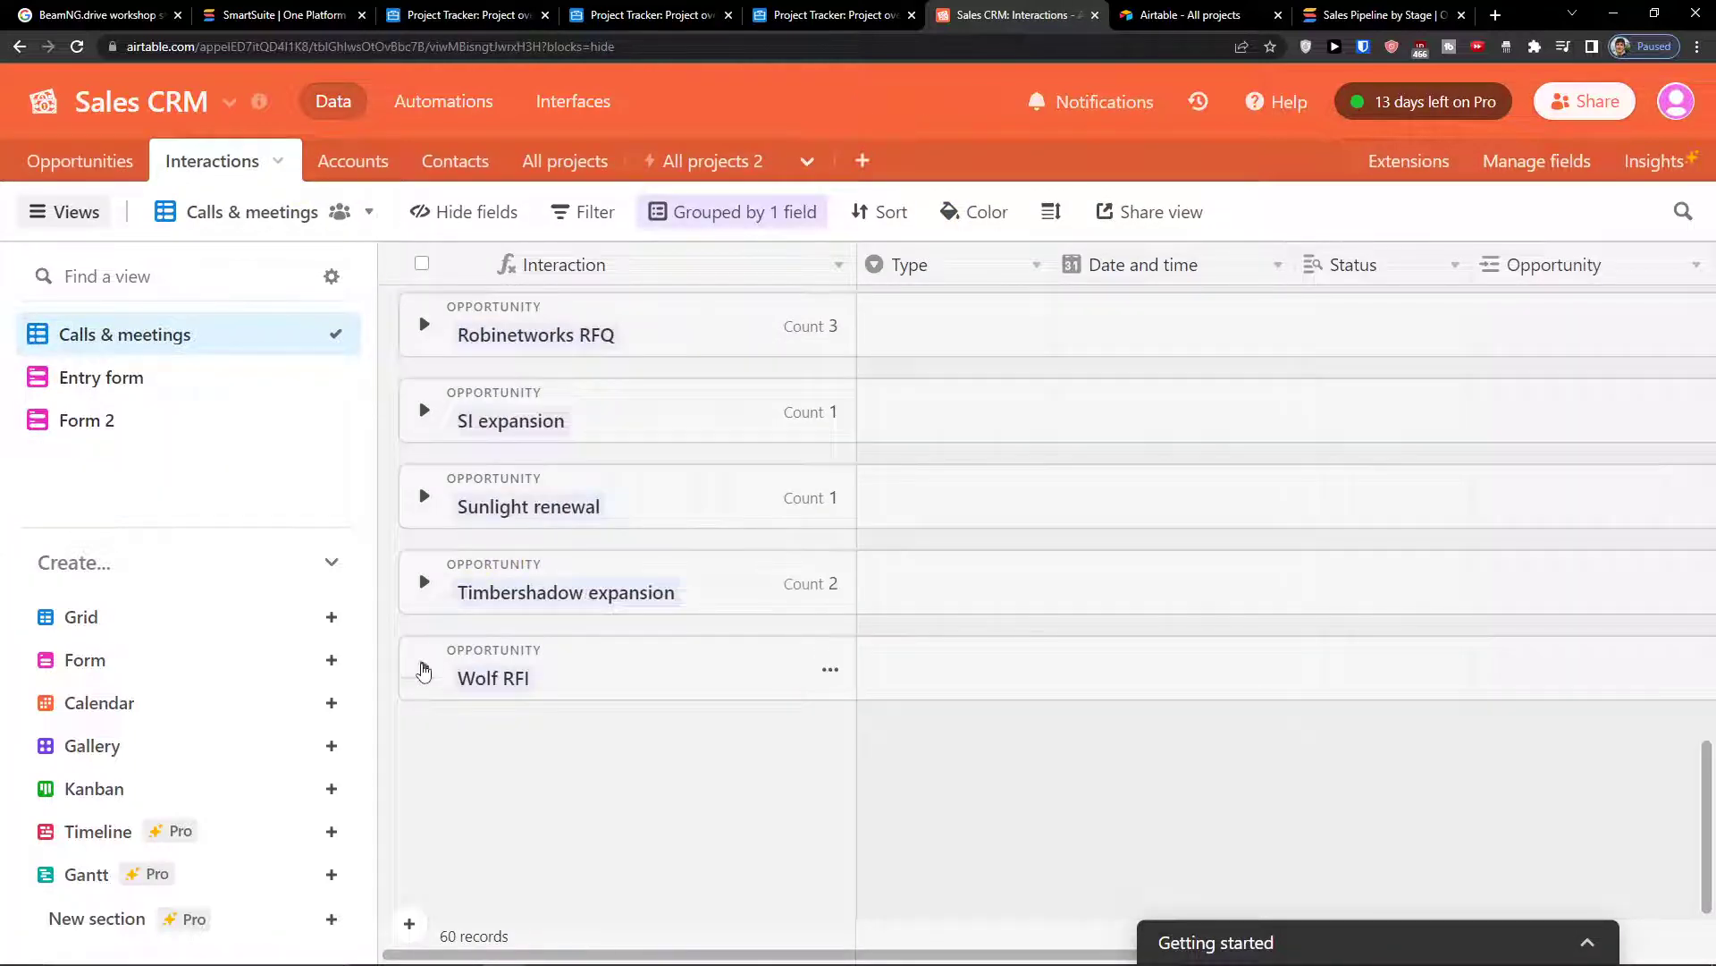
{"action": "left_click", "coordinate": [424, 671]}
{"action": "scroll", "coordinate": [422, 676], "scroll_direction": "up", "scroll_amount": 2}
{"action": "scroll", "coordinate": [421, 677], "scroll_direction": "down", "scroll_amount": 4}
{"action": "scroll", "coordinate": [430, 666], "scroll_direction": "up", "scroll_amount": 10}
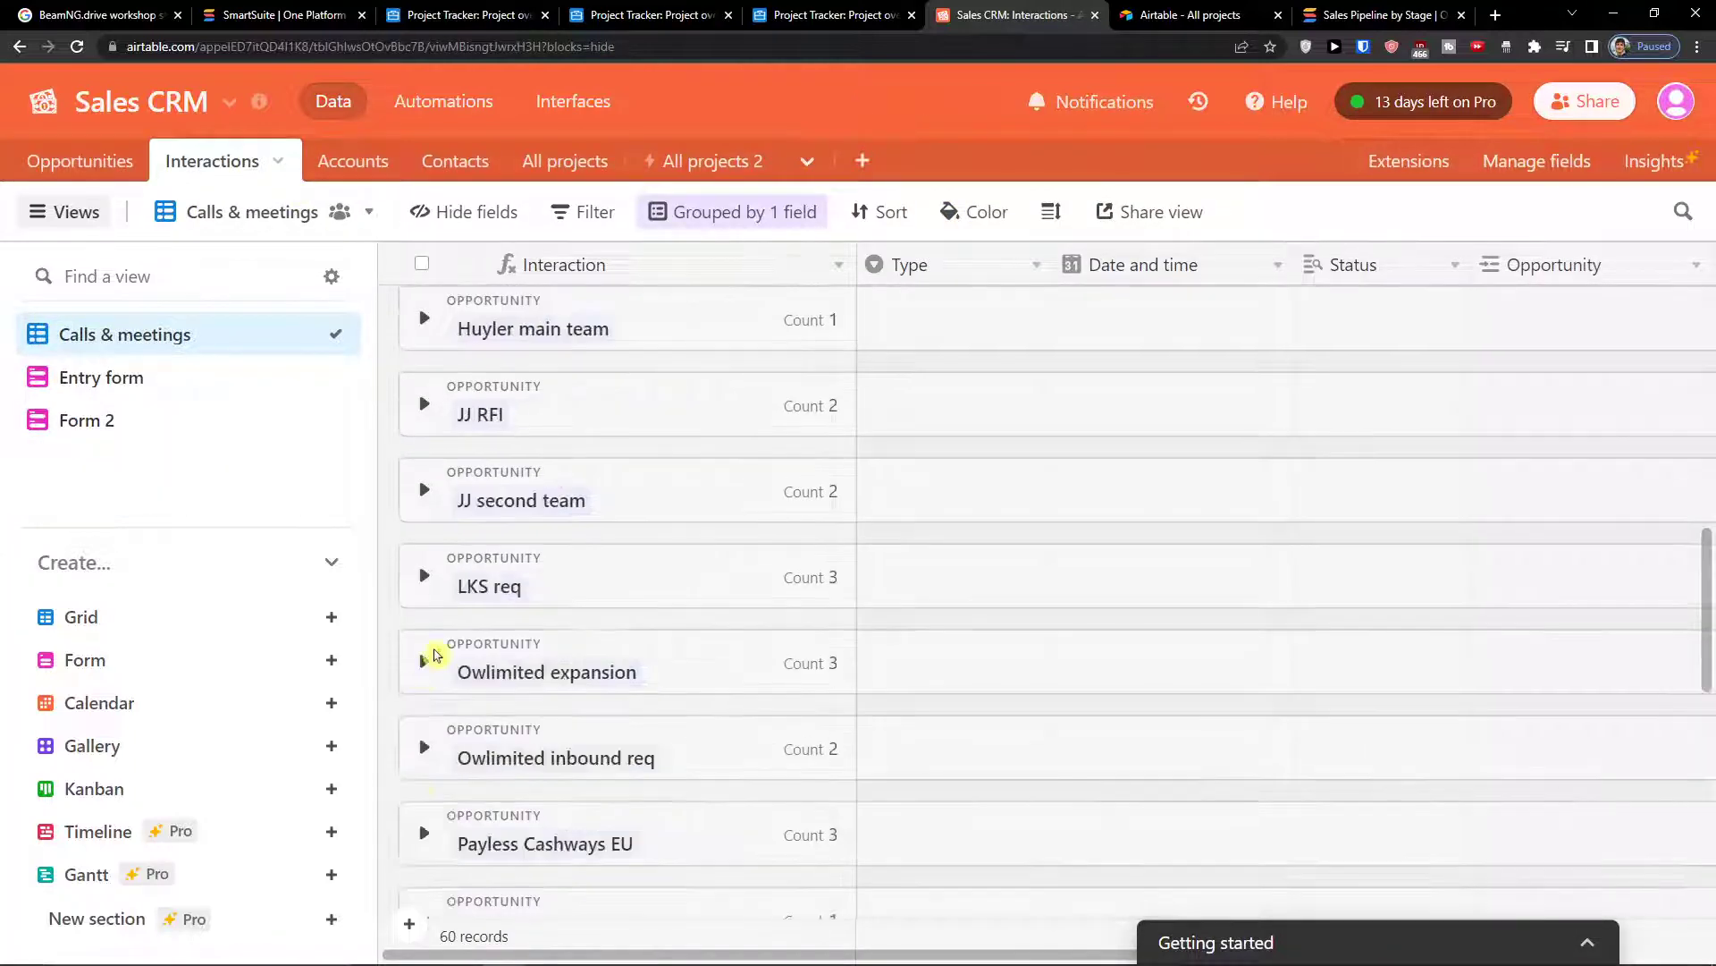
{"action": "scroll", "coordinate": [429, 626], "scroll_direction": "up", "scroll_amount": 5}
- Examine the Name & organization field's formula from the first contact's record, and close it without saving changes
{"action": "left_click", "coordinate": [455, 161]}
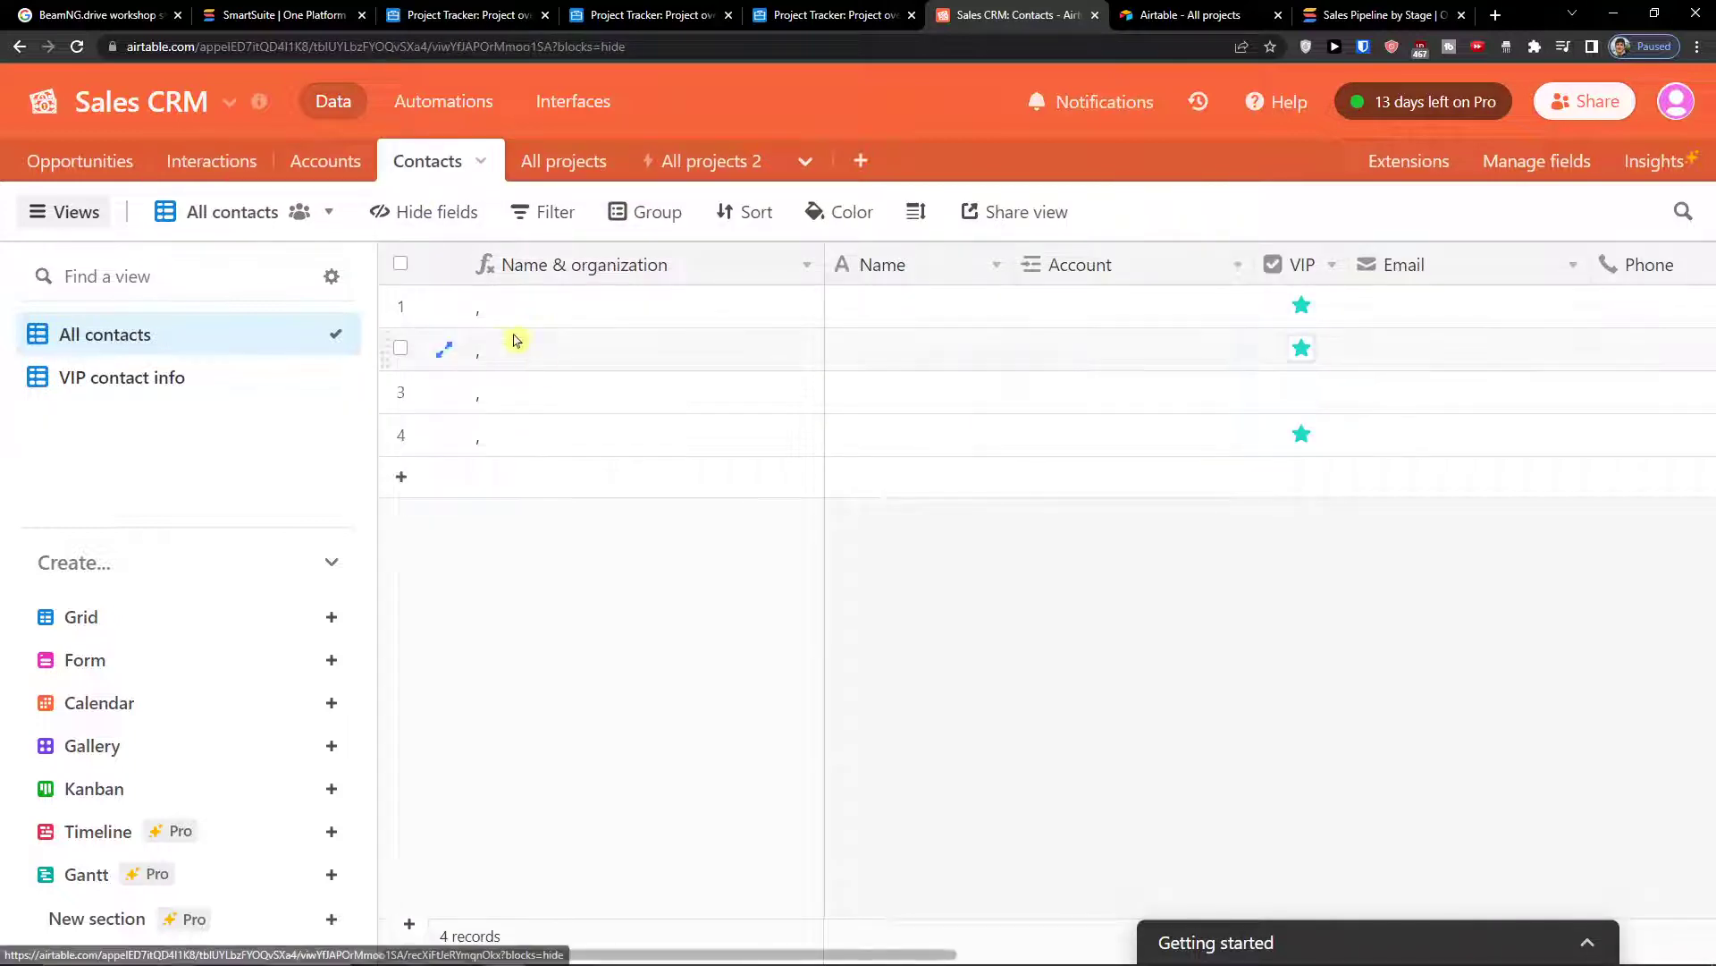
{"action": "left_click", "coordinate": [444, 306]}
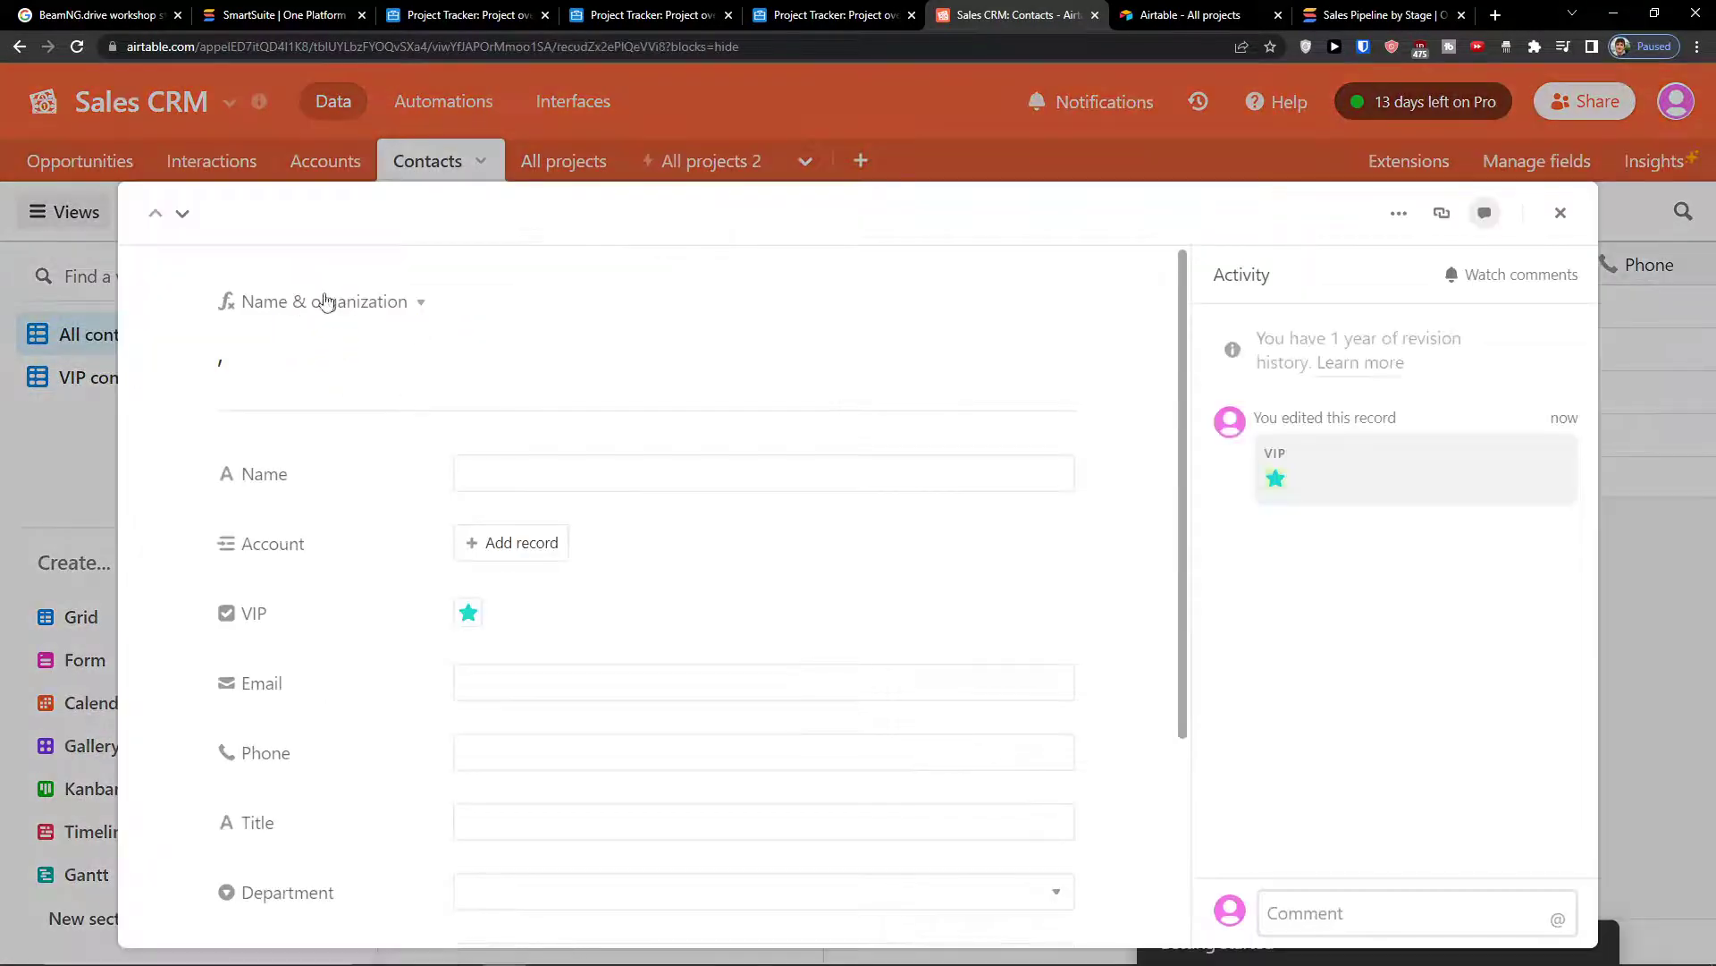
{"action": "left_click", "coordinate": [421, 303]}
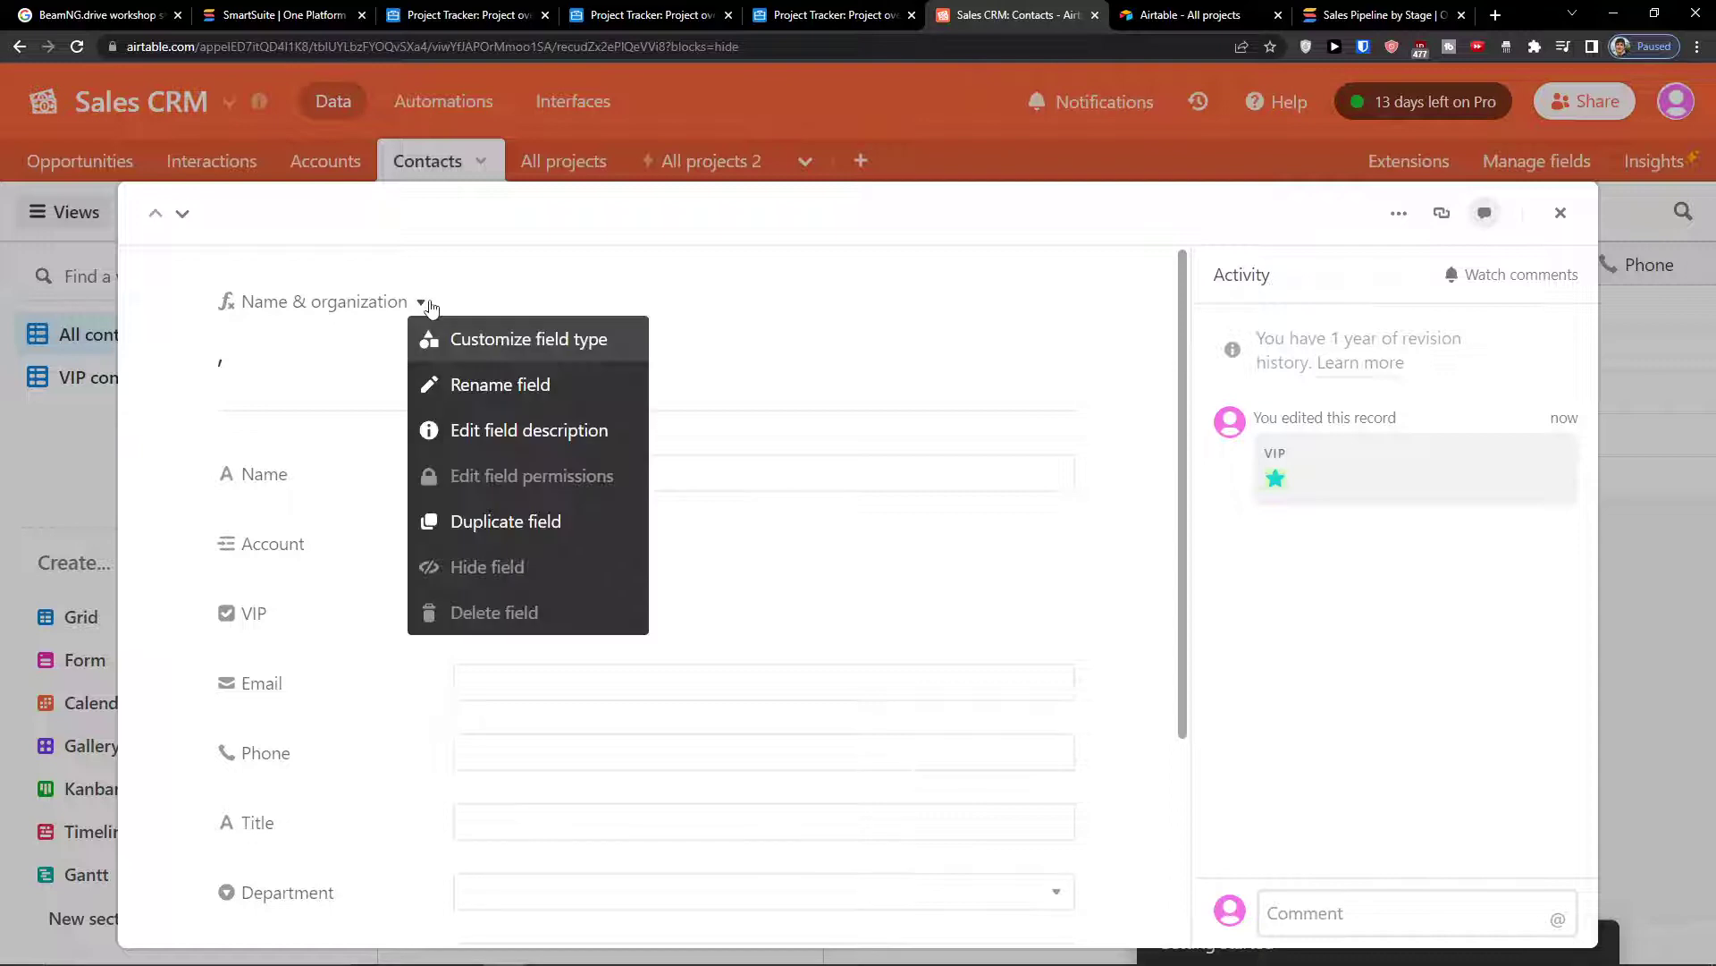
{"action": "left_click", "coordinate": [468, 384]}
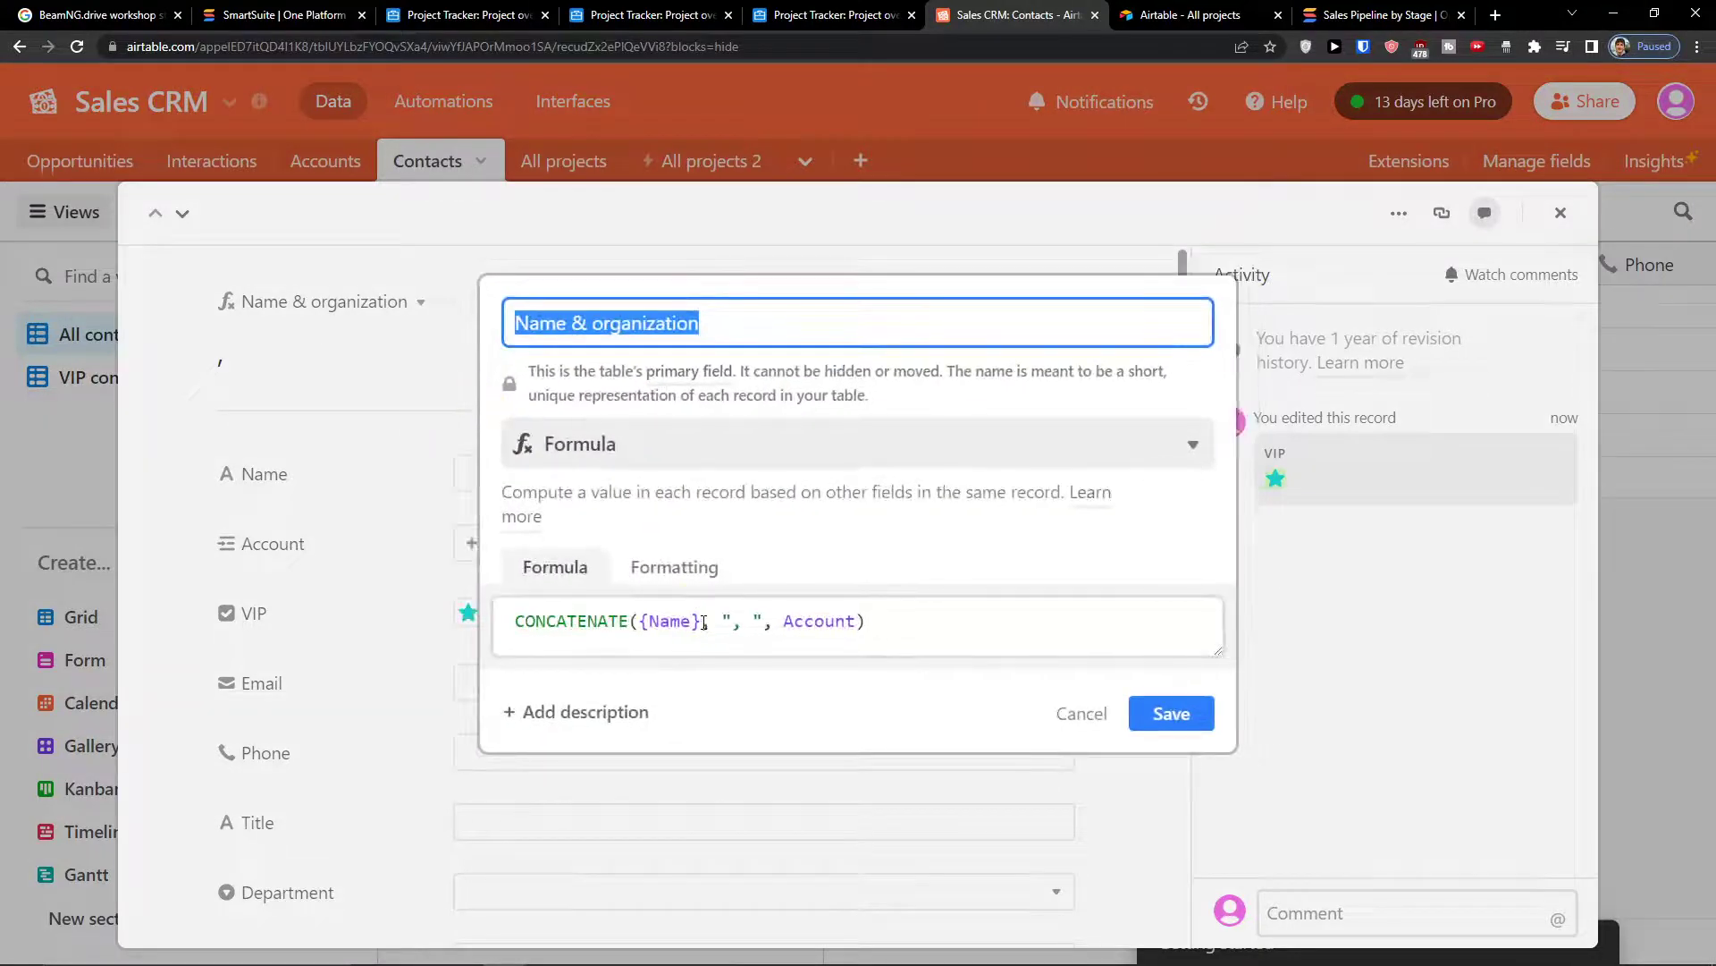
{"action": "right_click", "coordinate": [732, 633]}
{"action": "left_click", "coordinate": [1135, 716]}
{"action": "left_click", "coordinate": [1098, 716]}
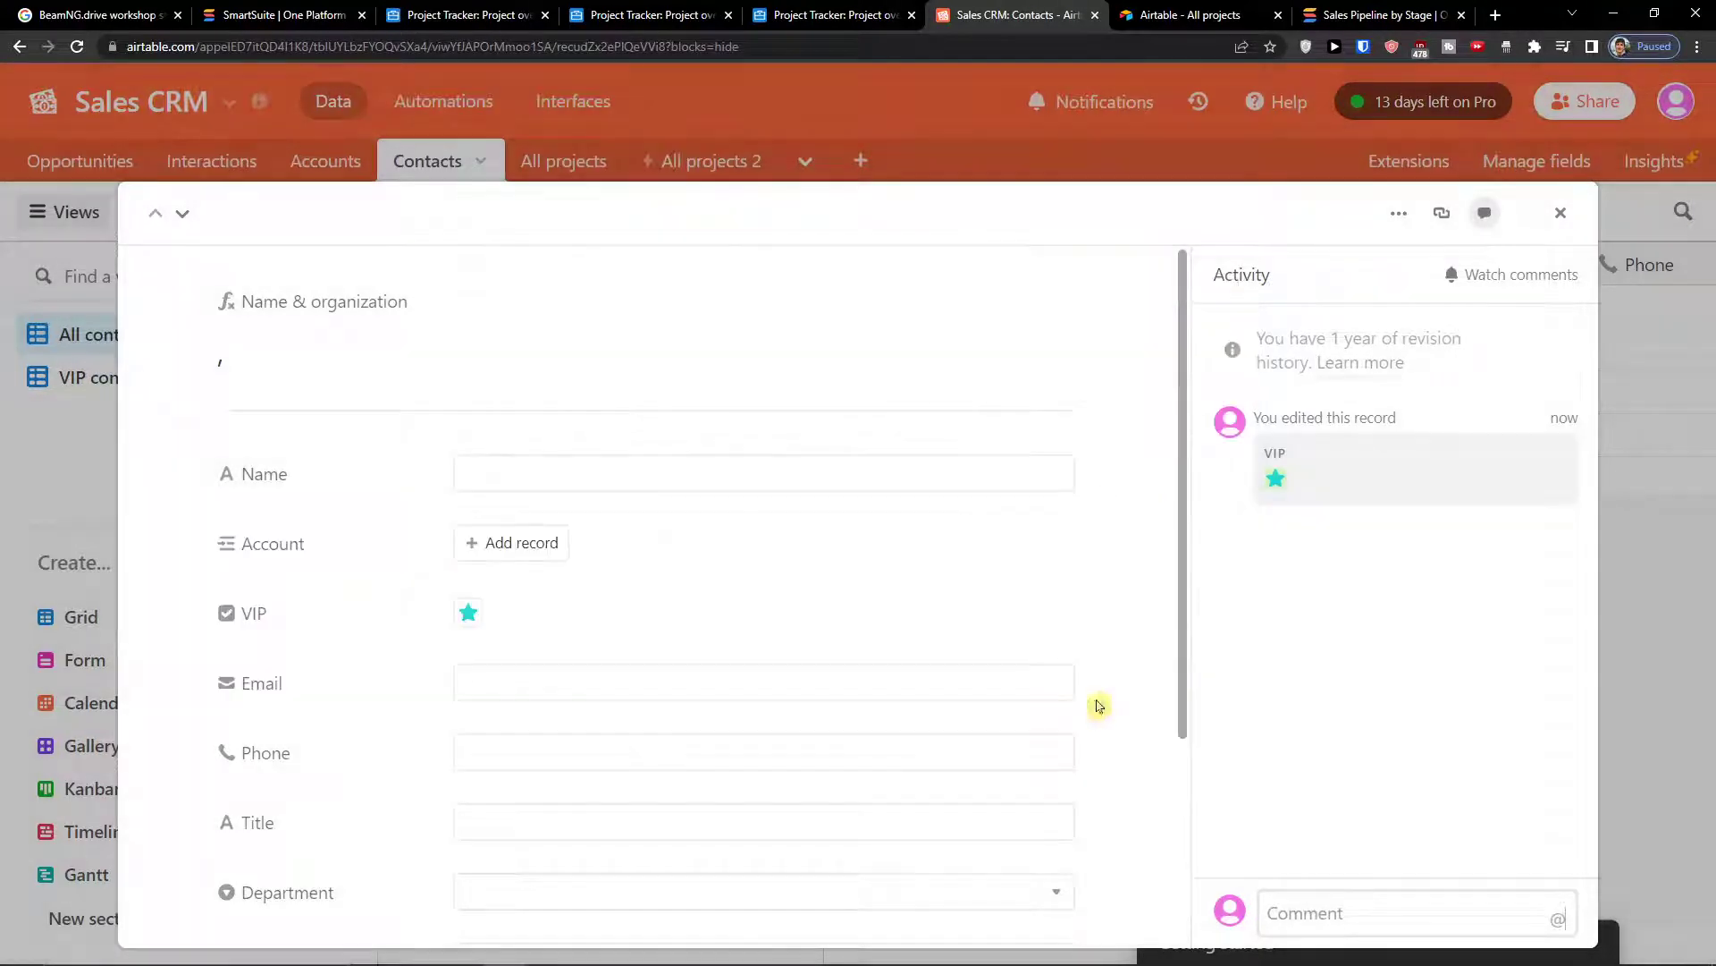
{"action": "left_click", "coordinate": [1562, 214]}
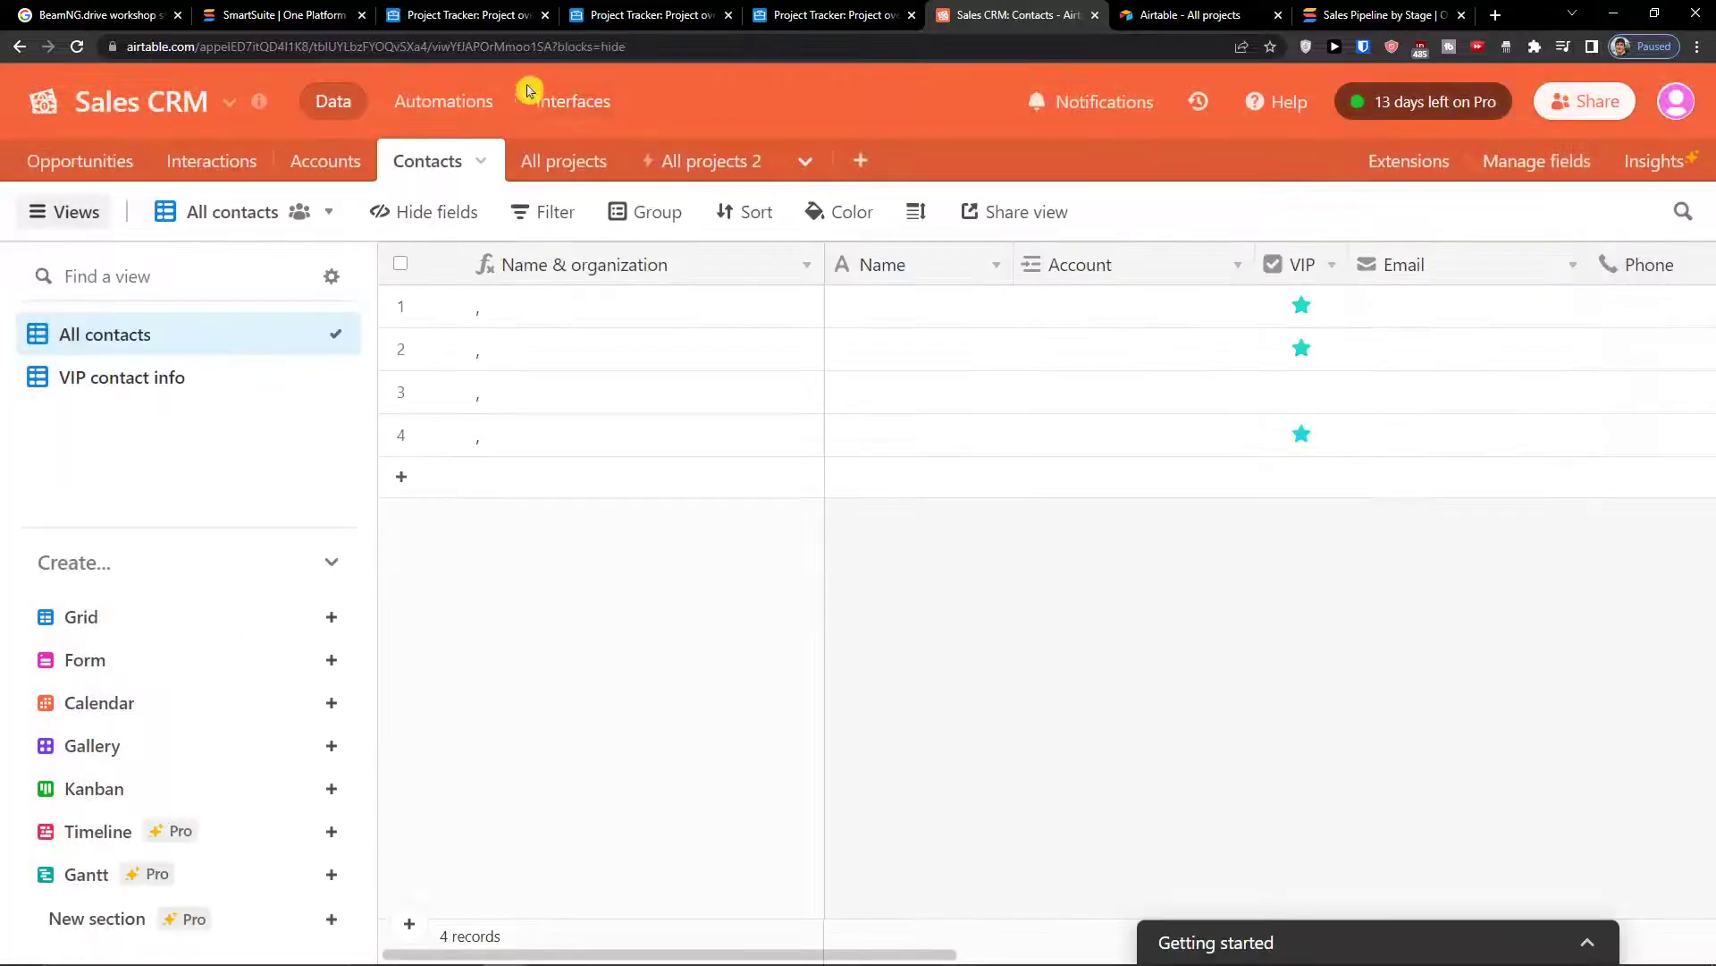
- Return to Automation 1 and review the available trigger types, keeping When record created
{"action": "left_click", "coordinate": [473, 100]}
{"action": "left_click", "coordinate": [1406, 321]}
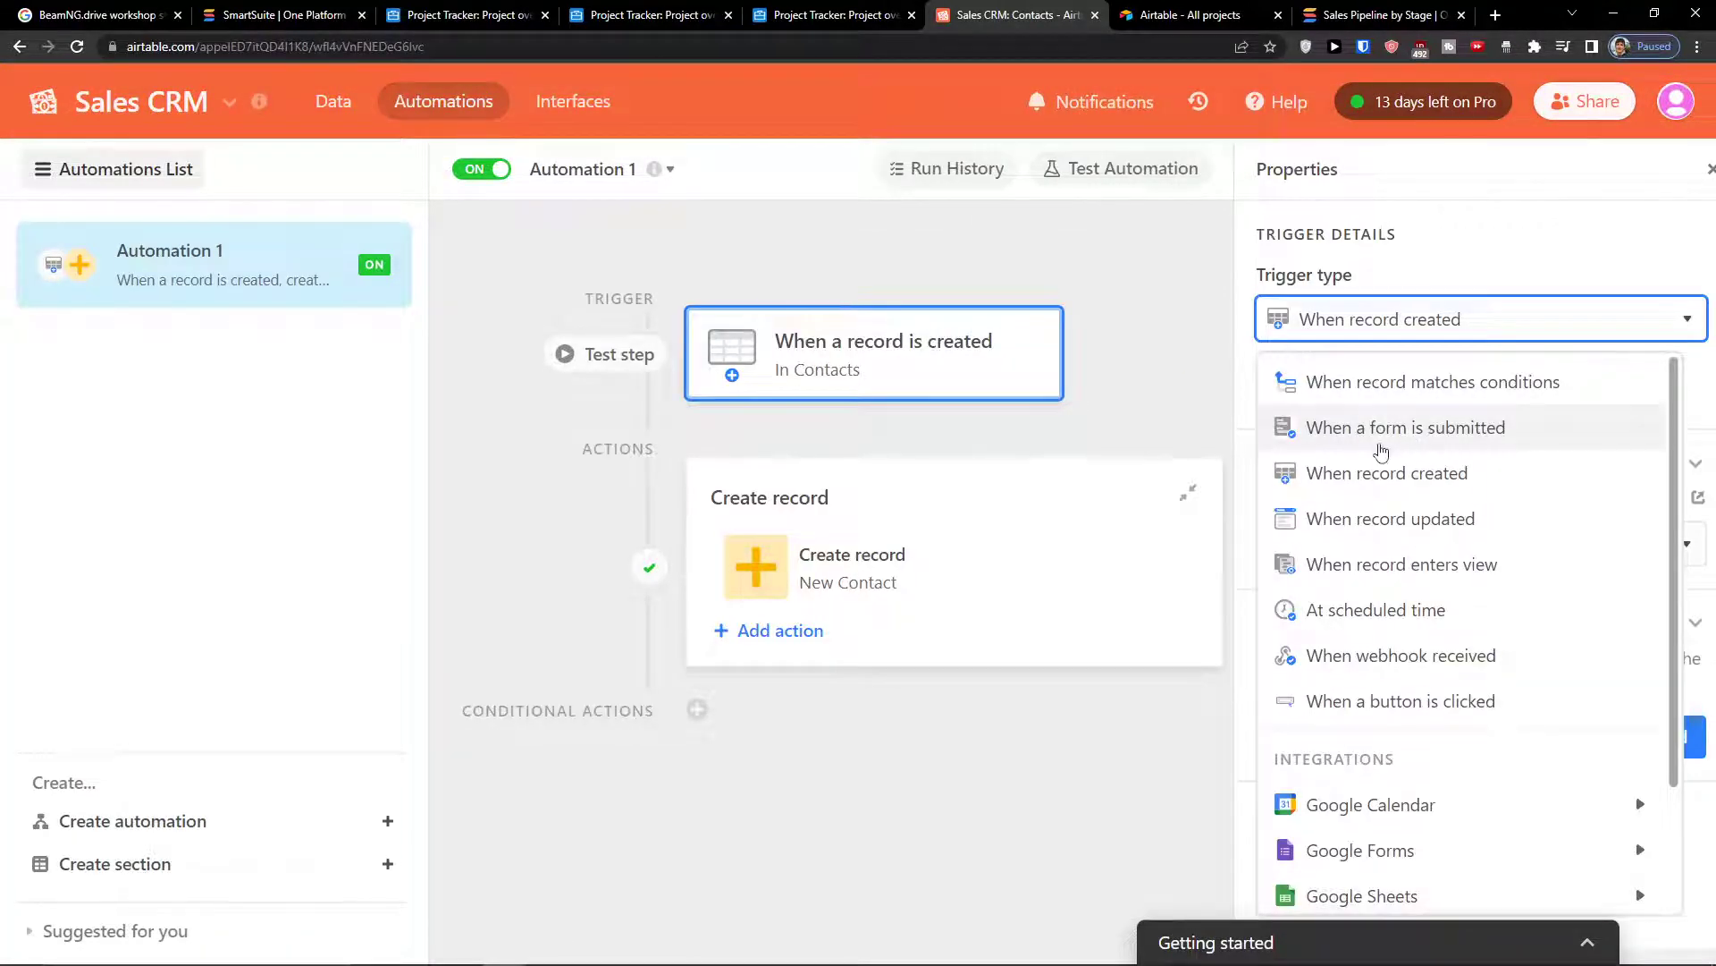
{"action": "left_click", "coordinate": [1401, 485]}
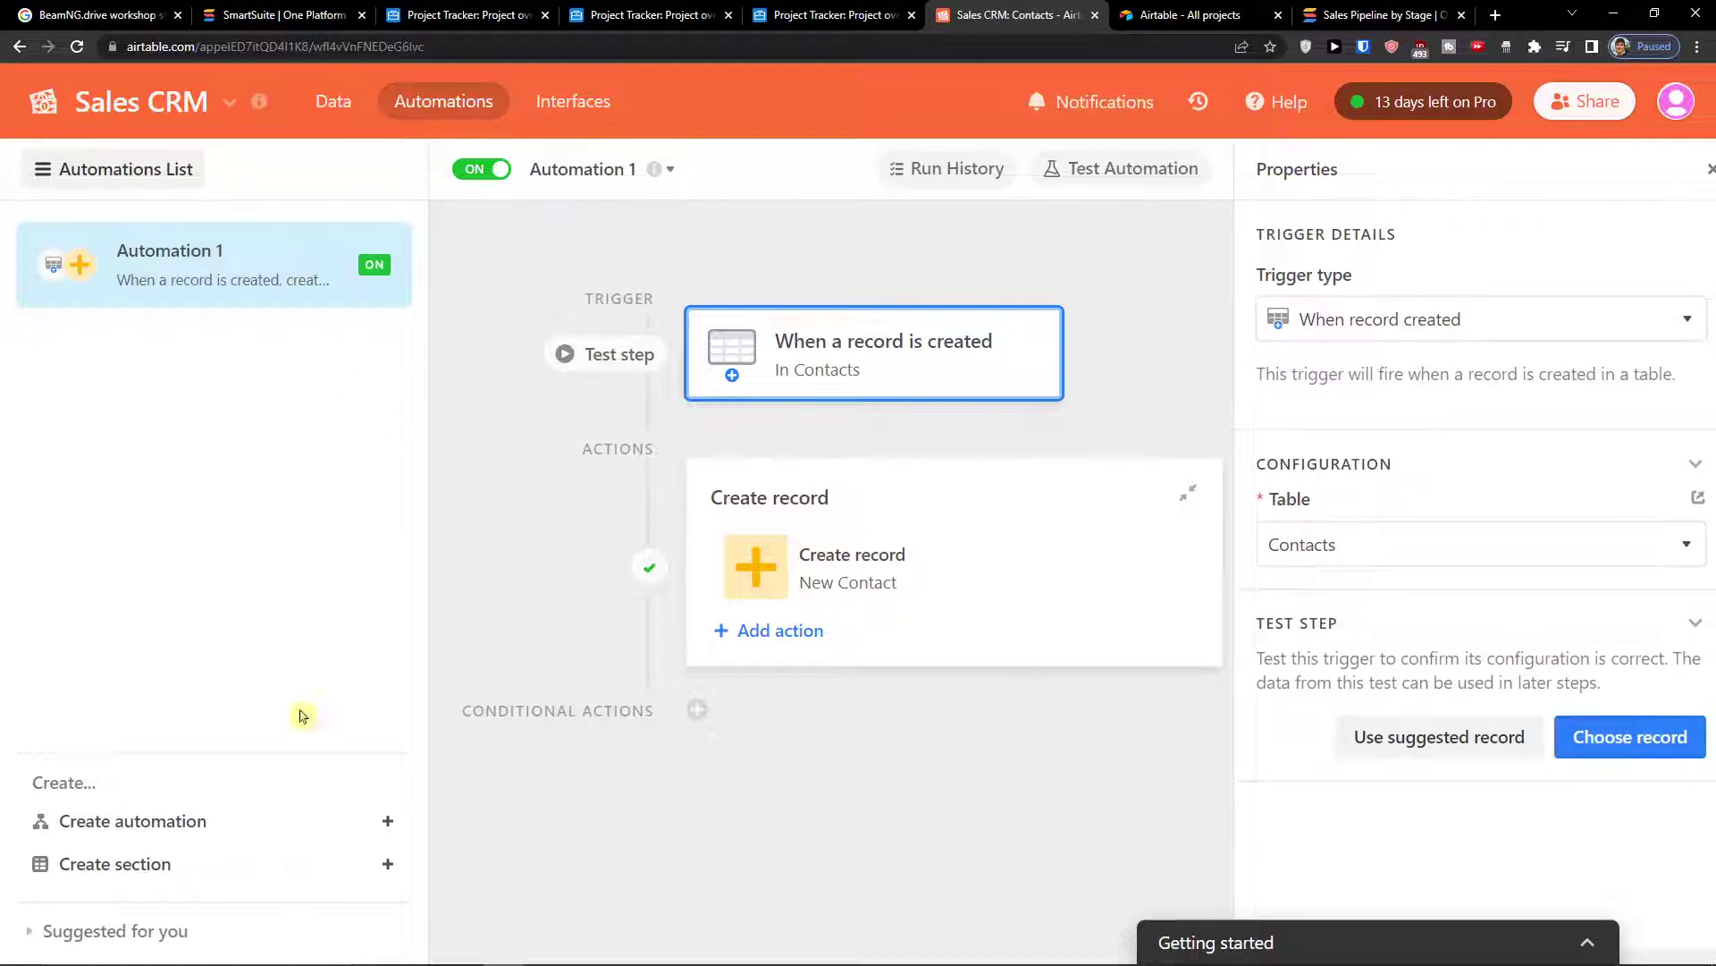
- Create a second automation in the Sales CRM base and open the list of triggers available for it
{"action": "left_click", "coordinate": [387, 821]}
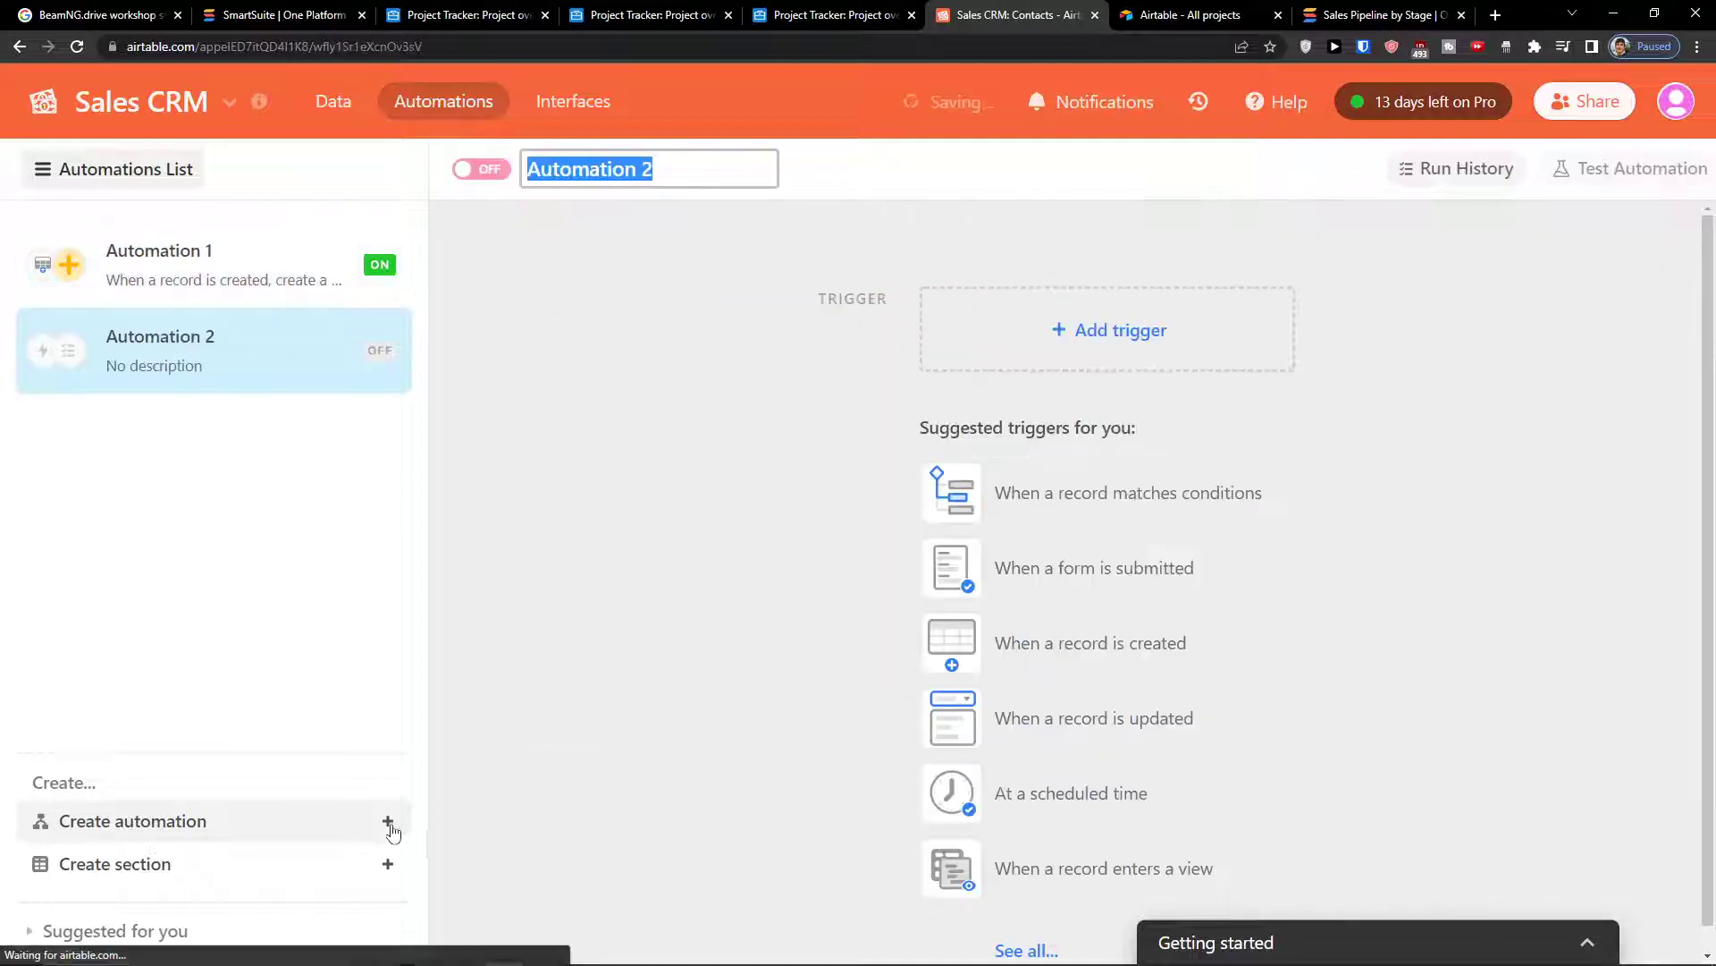
{"action": "left_click", "coordinate": [1053, 351]}
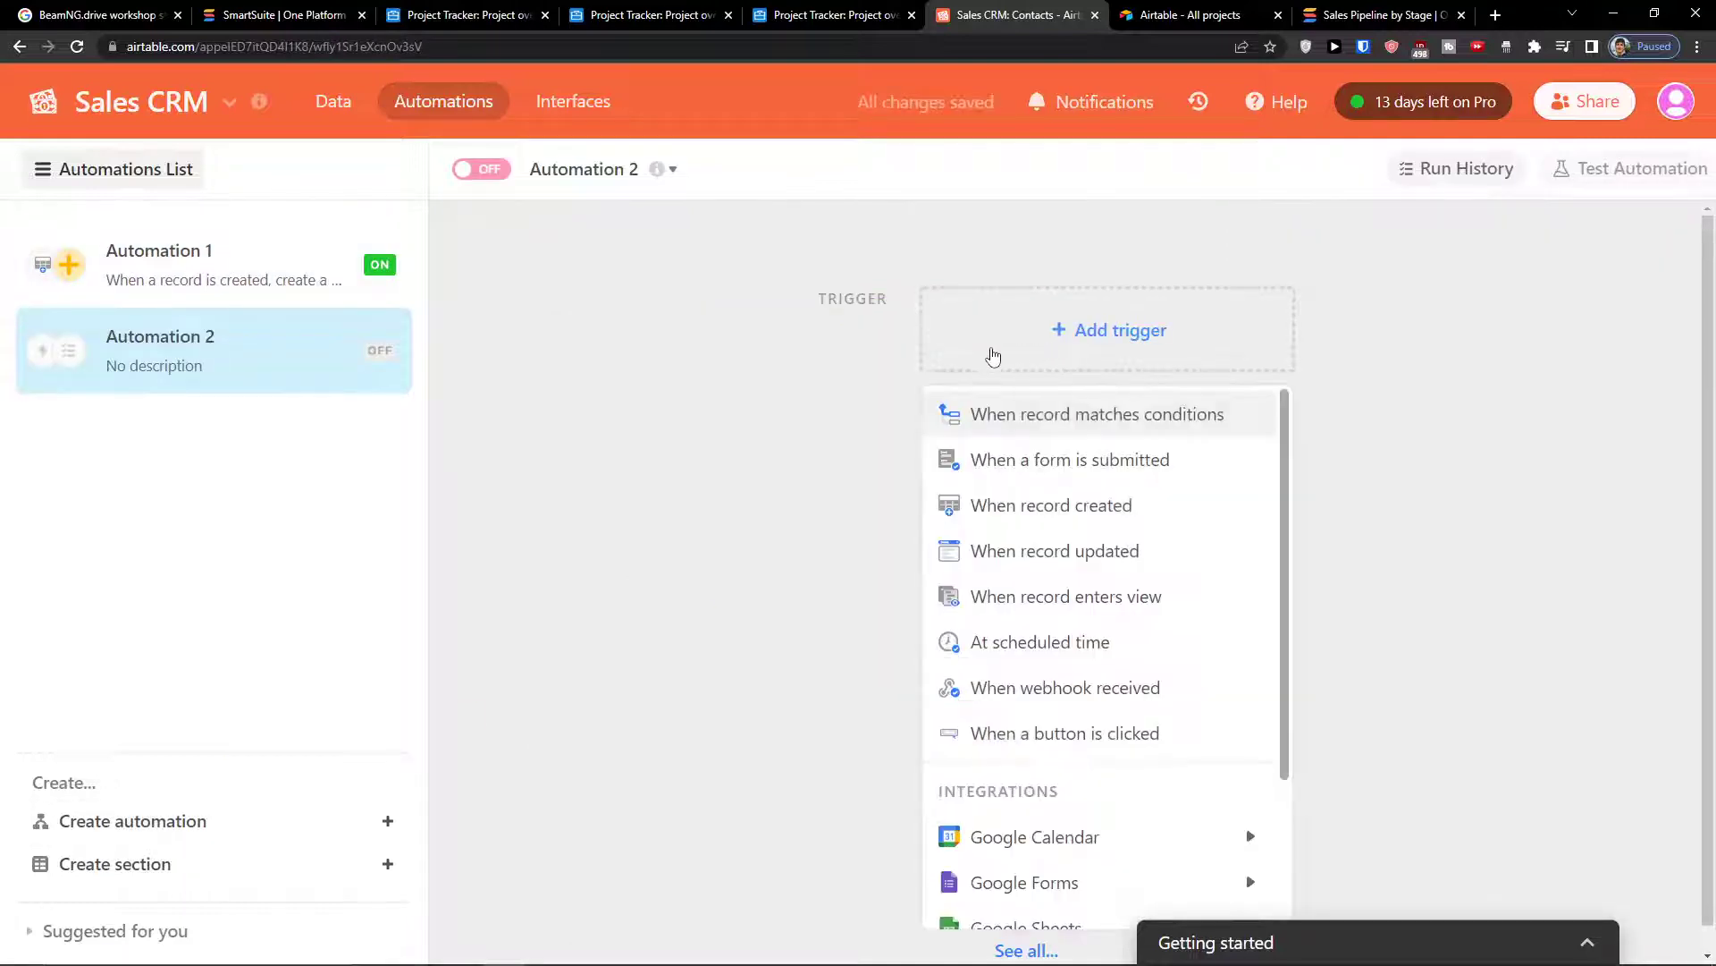
- Leave the Sales CRM base, open the Youtube Channel Business base and go to its automations
{"action": "left_click", "coordinate": [224, 108]}
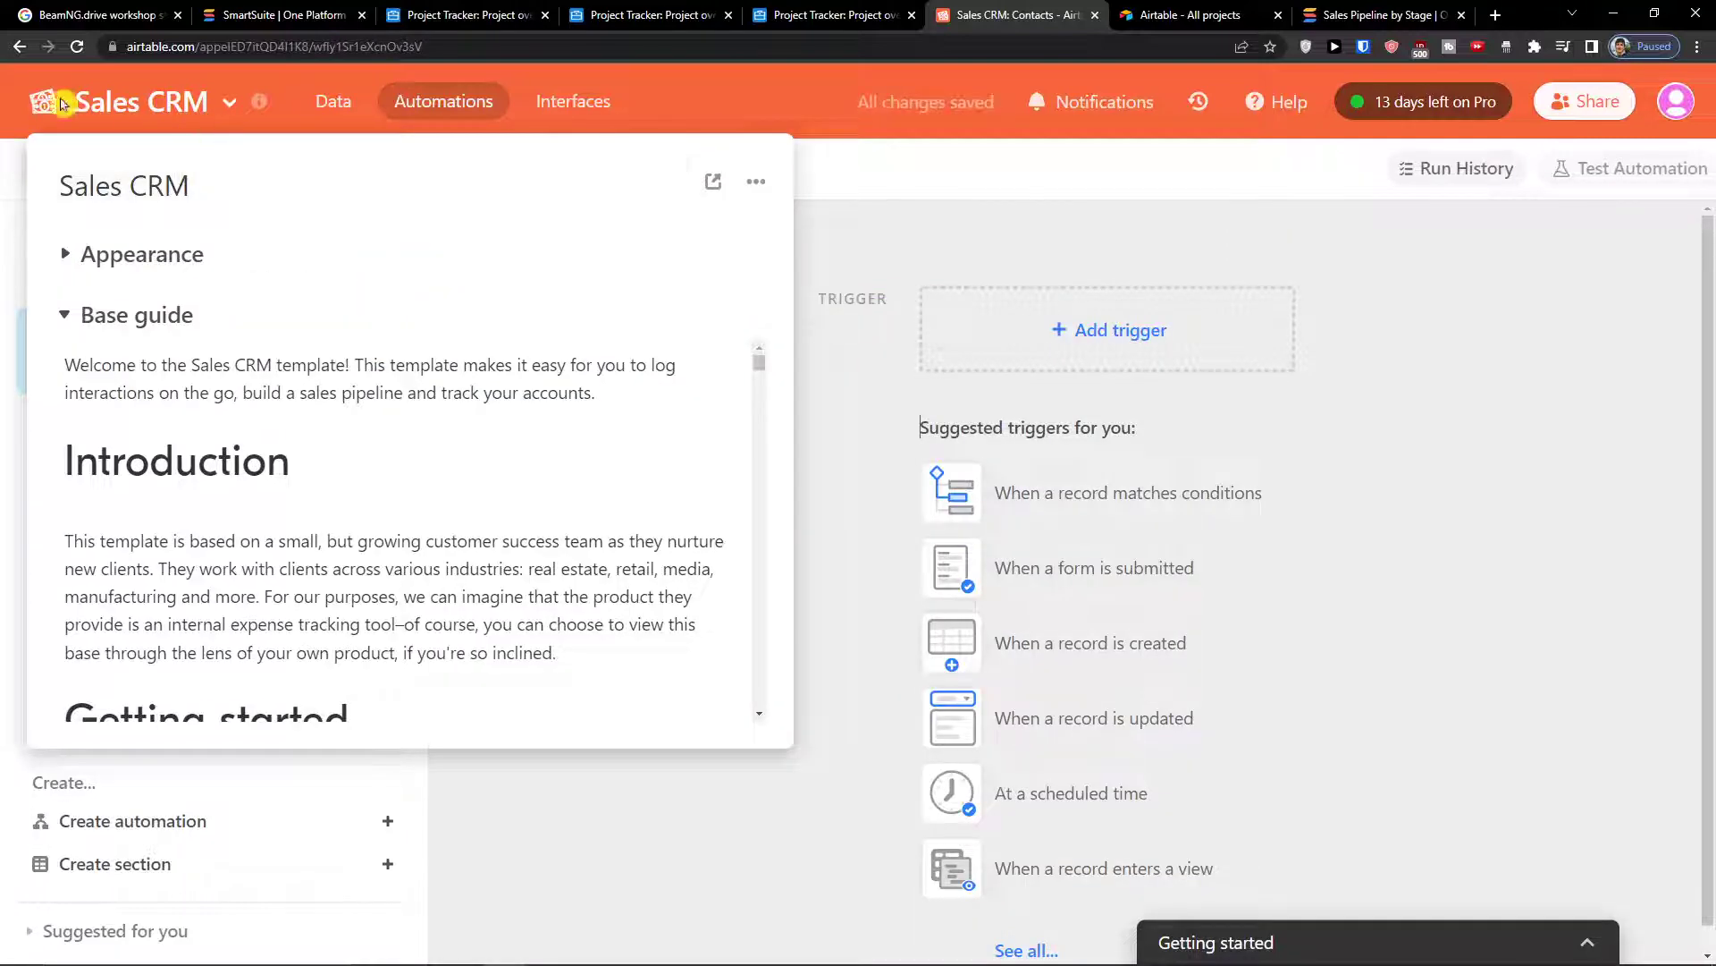
{"action": "left_click", "coordinate": [60, 104]}
{"action": "left_click", "coordinate": [818, 317]}
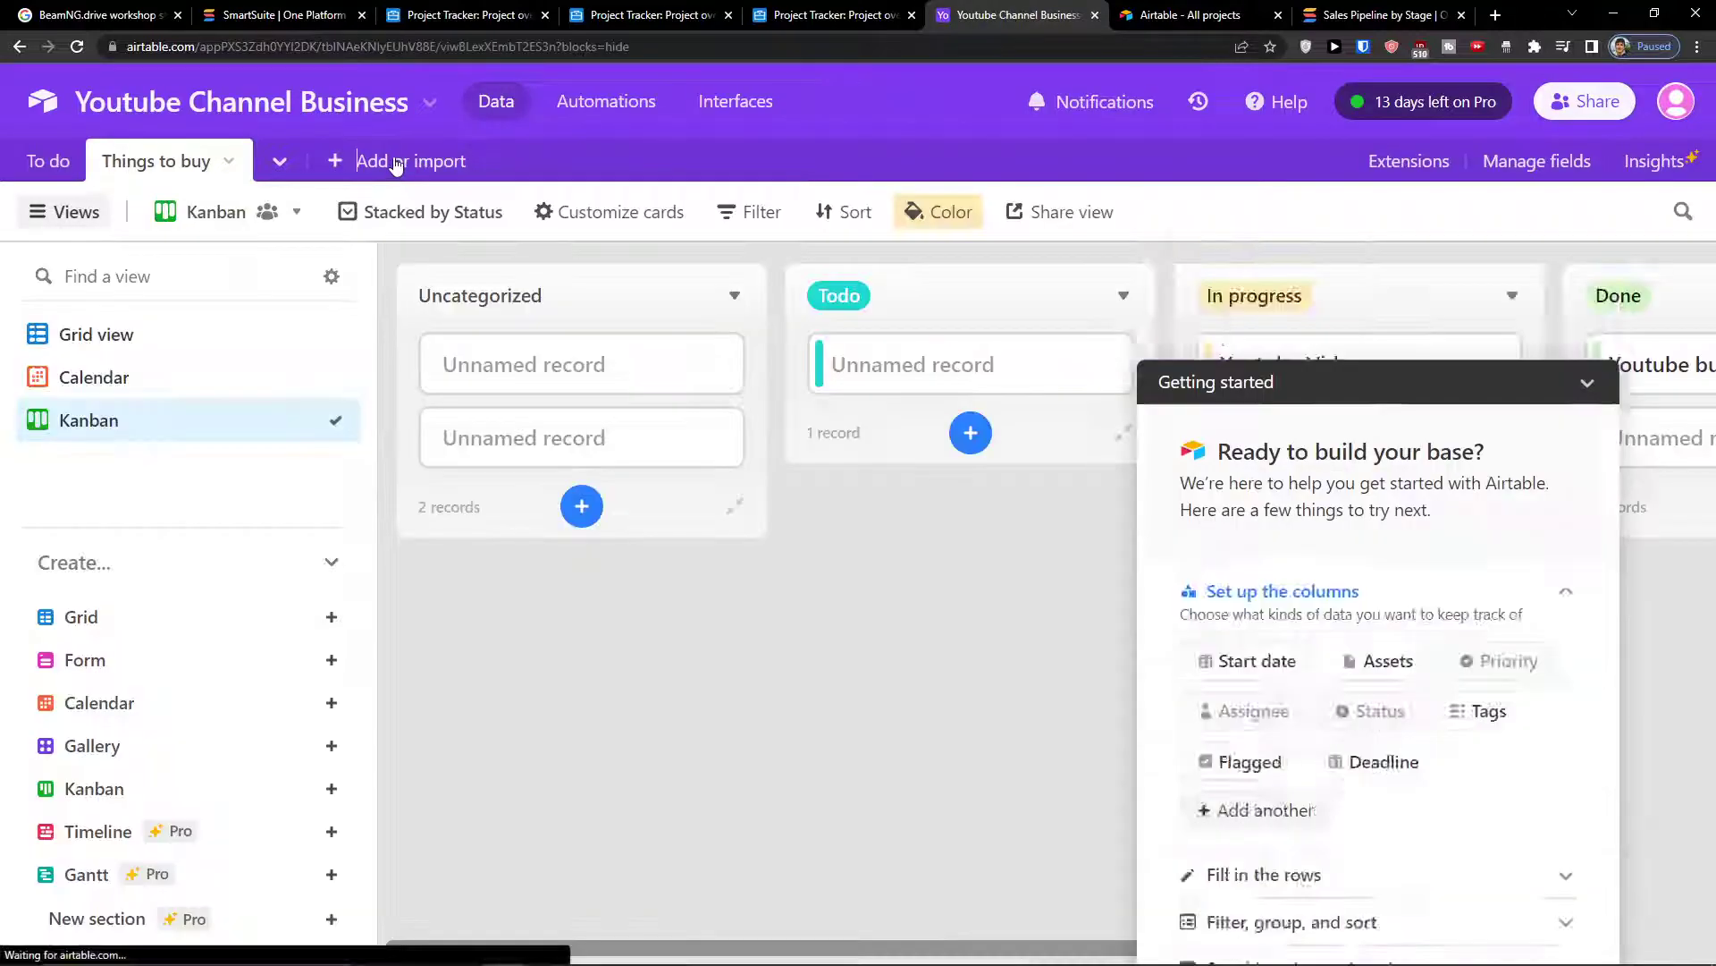
{"action": "left_click", "coordinate": [398, 161]}
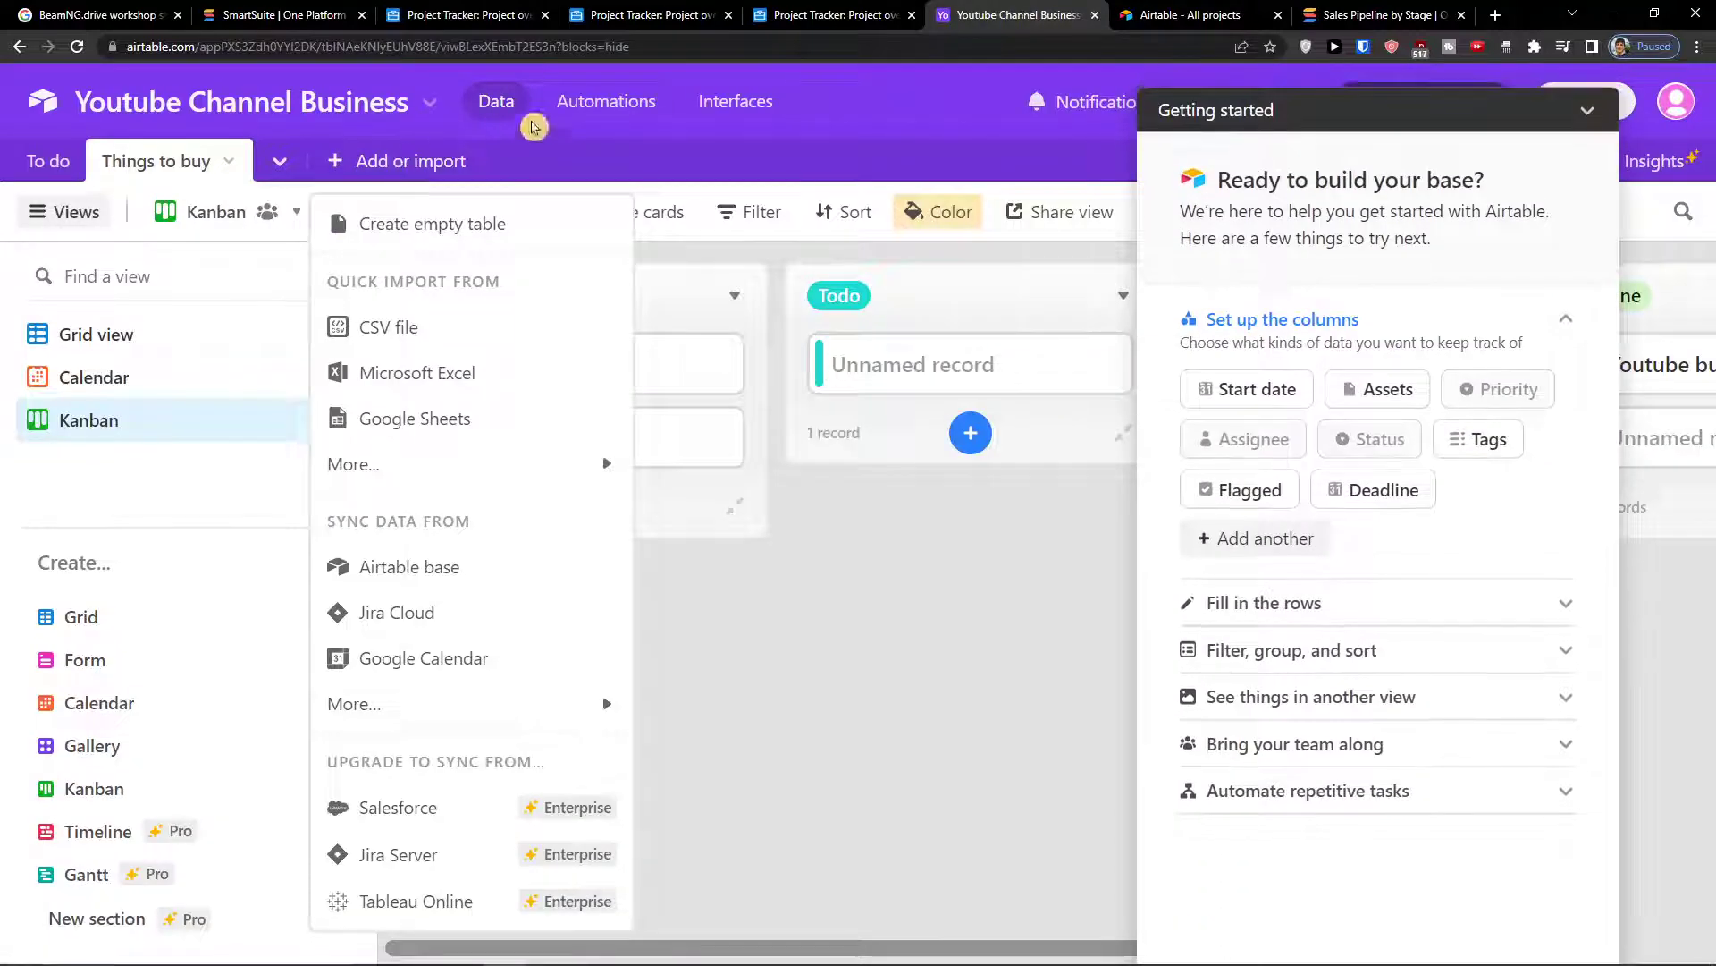
{"action": "left_click", "coordinate": [581, 106]}
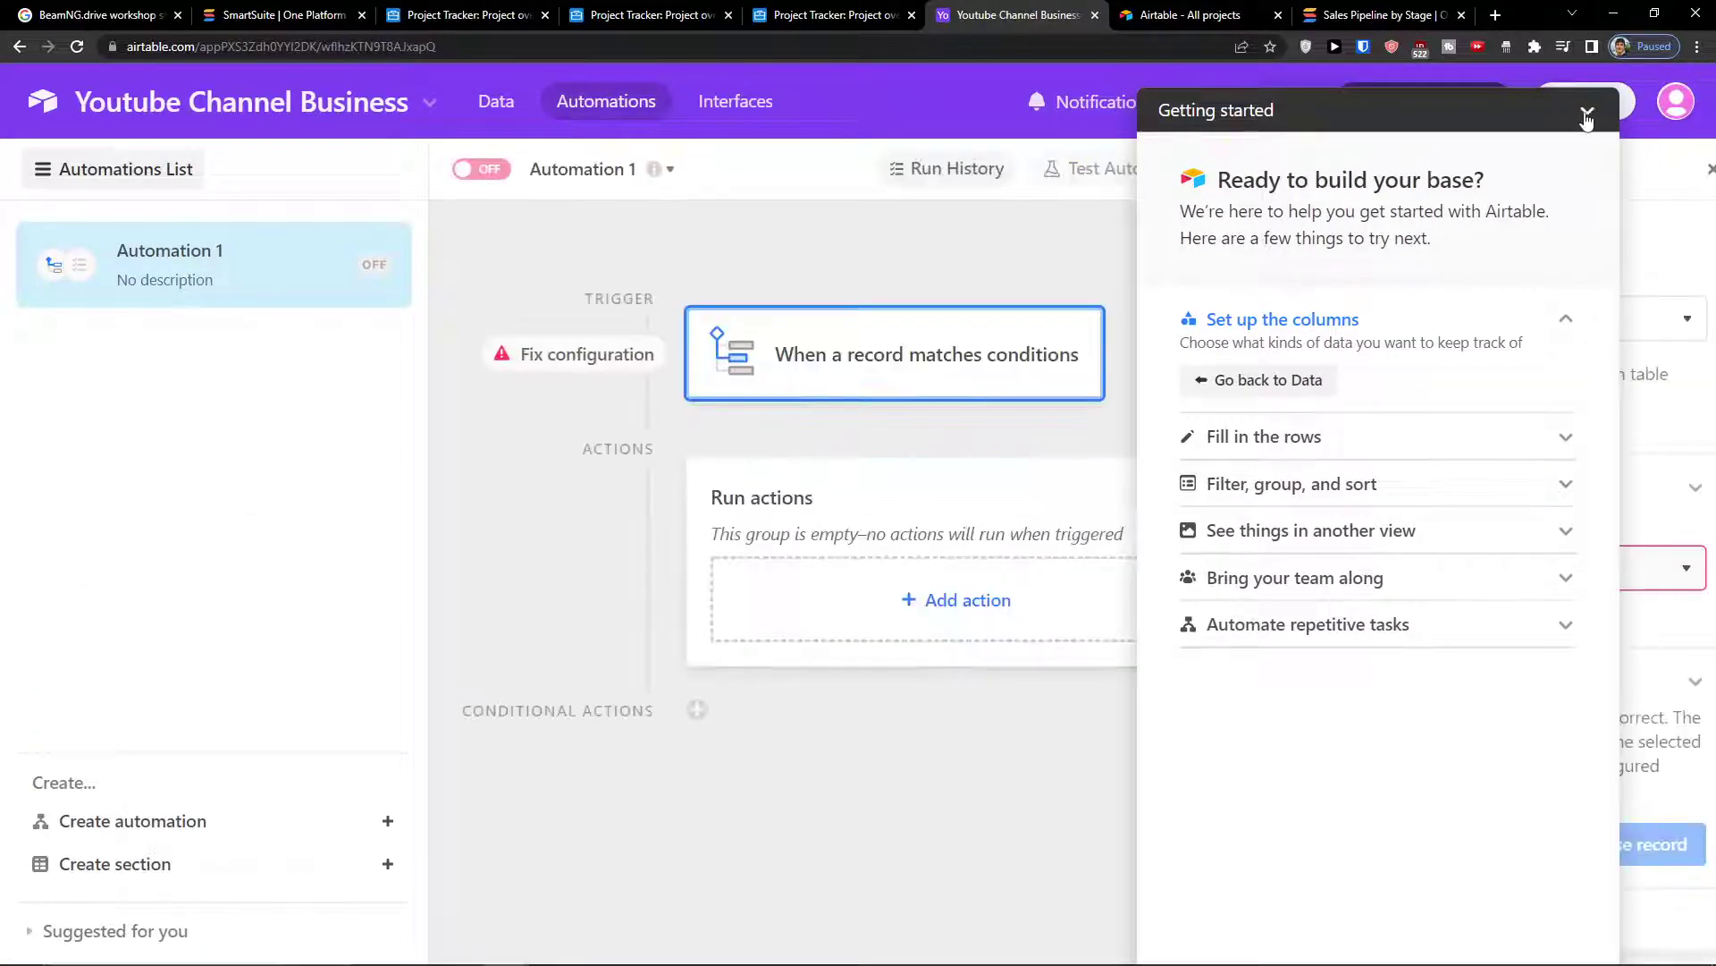
- Change Automation 1's trigger to When record created and apply it to the To do table
{"action": "left_click", "coordinate": [1587, 113]}
{"action": "left_click", "coordinate": [1514, 319]}
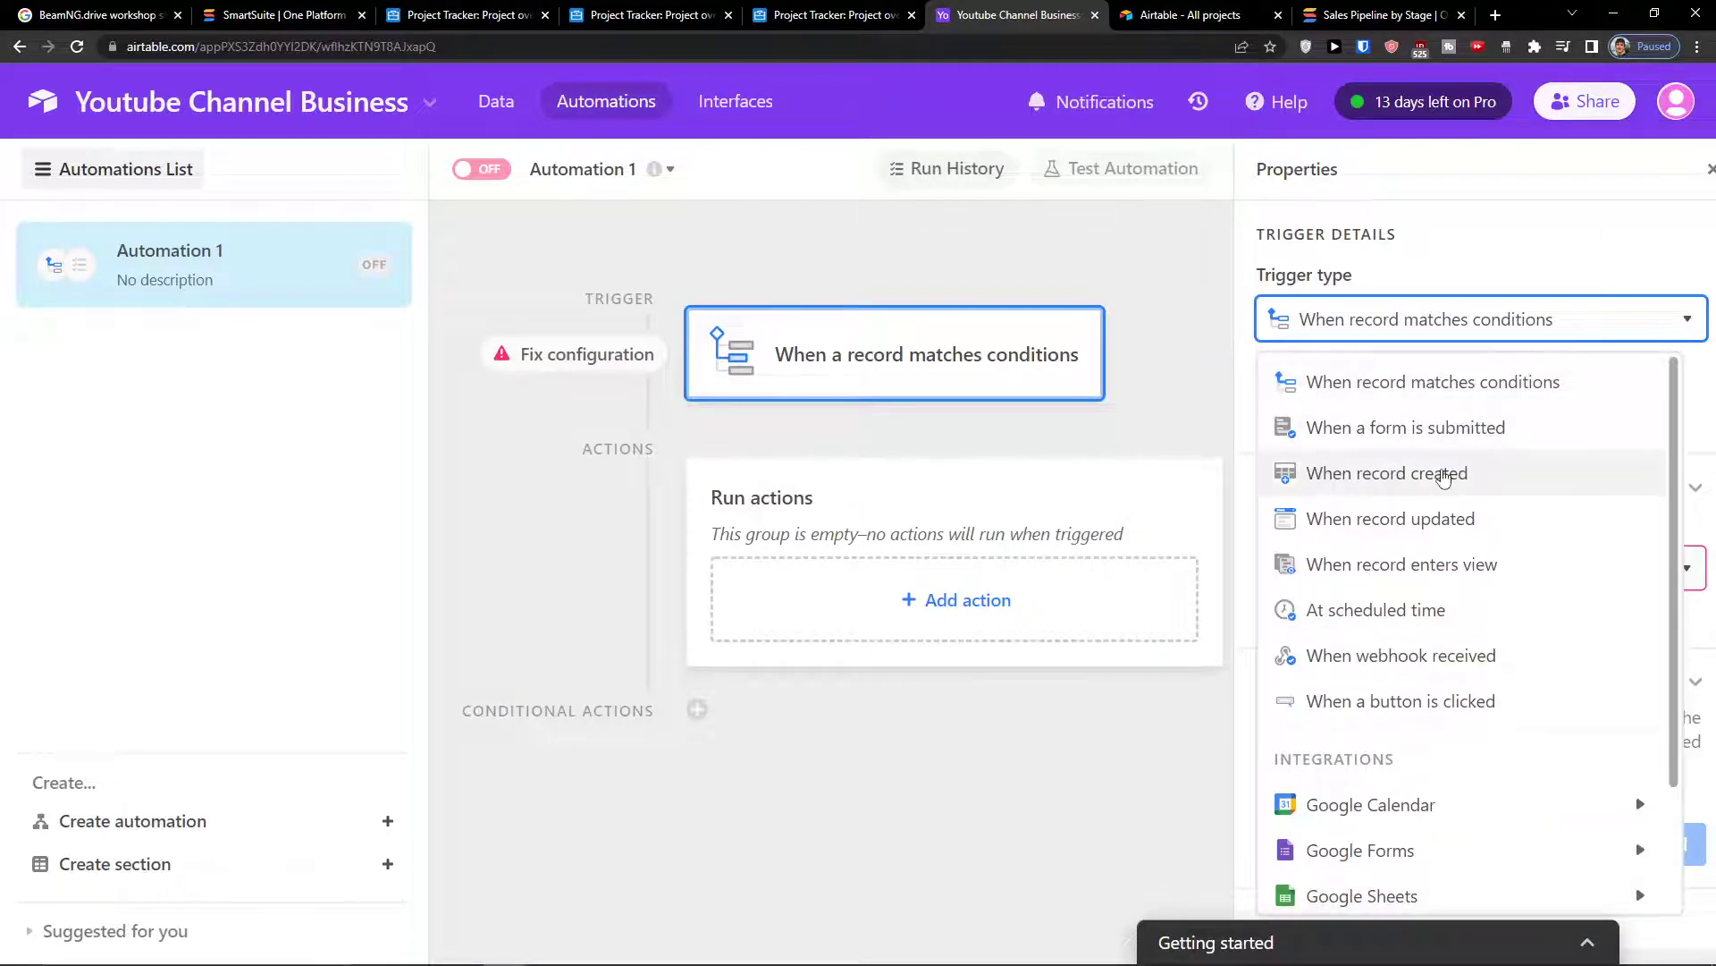
{"action": "left_click", "coordinate": [1430, 474]}
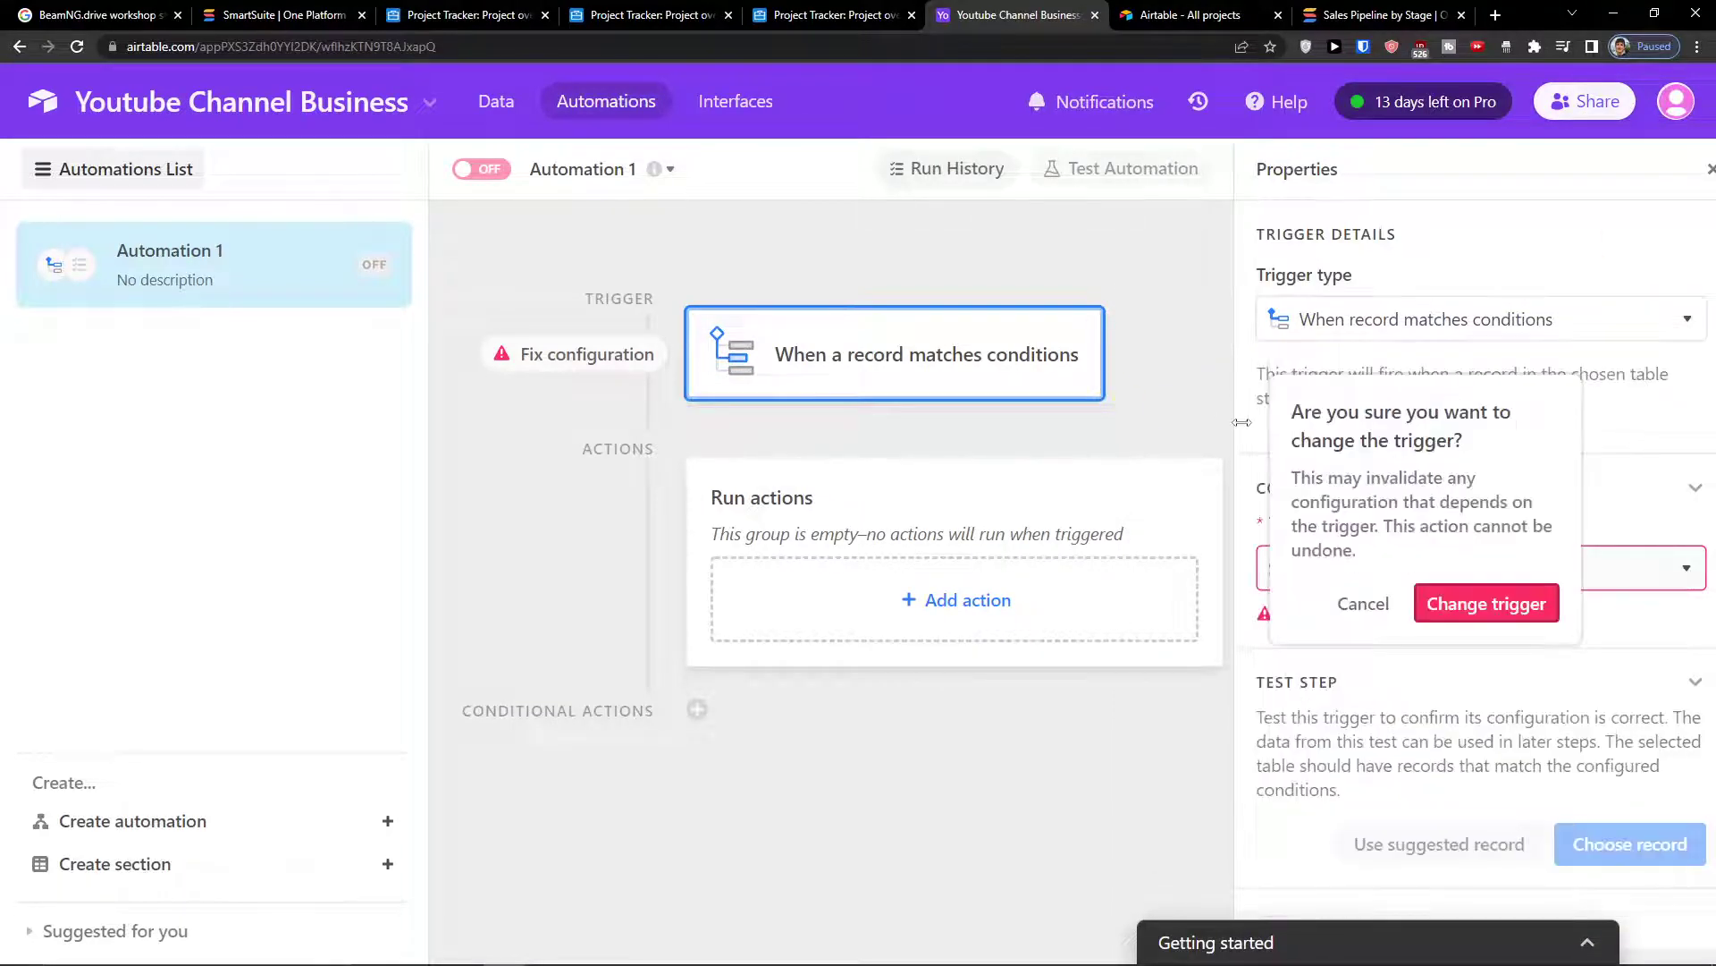
{"action": "left_click", "coordinate": [1475, 600]}
{"action": "left_click", "coordinate": [1415, 563]}
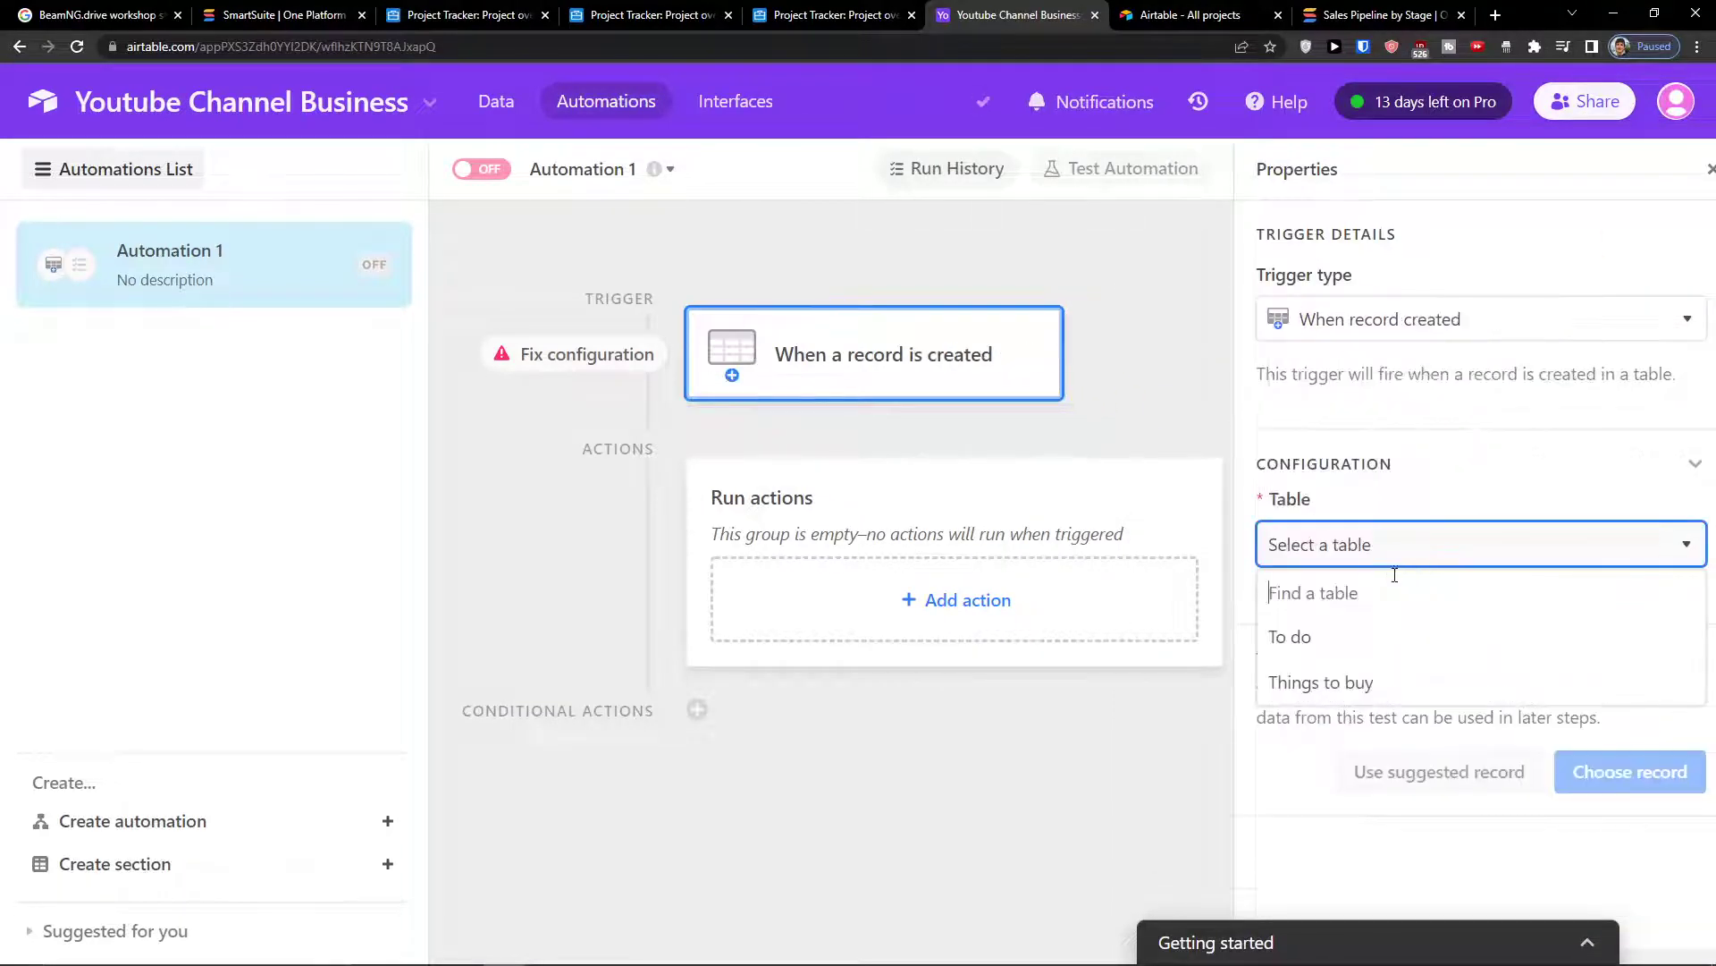
{"action": "left_click", "coordinate": [1352, 648]}
- Add a Create record action to Automation 1 with the description "New record"
{"action": "left_click", "coordinate": [981, 605]}
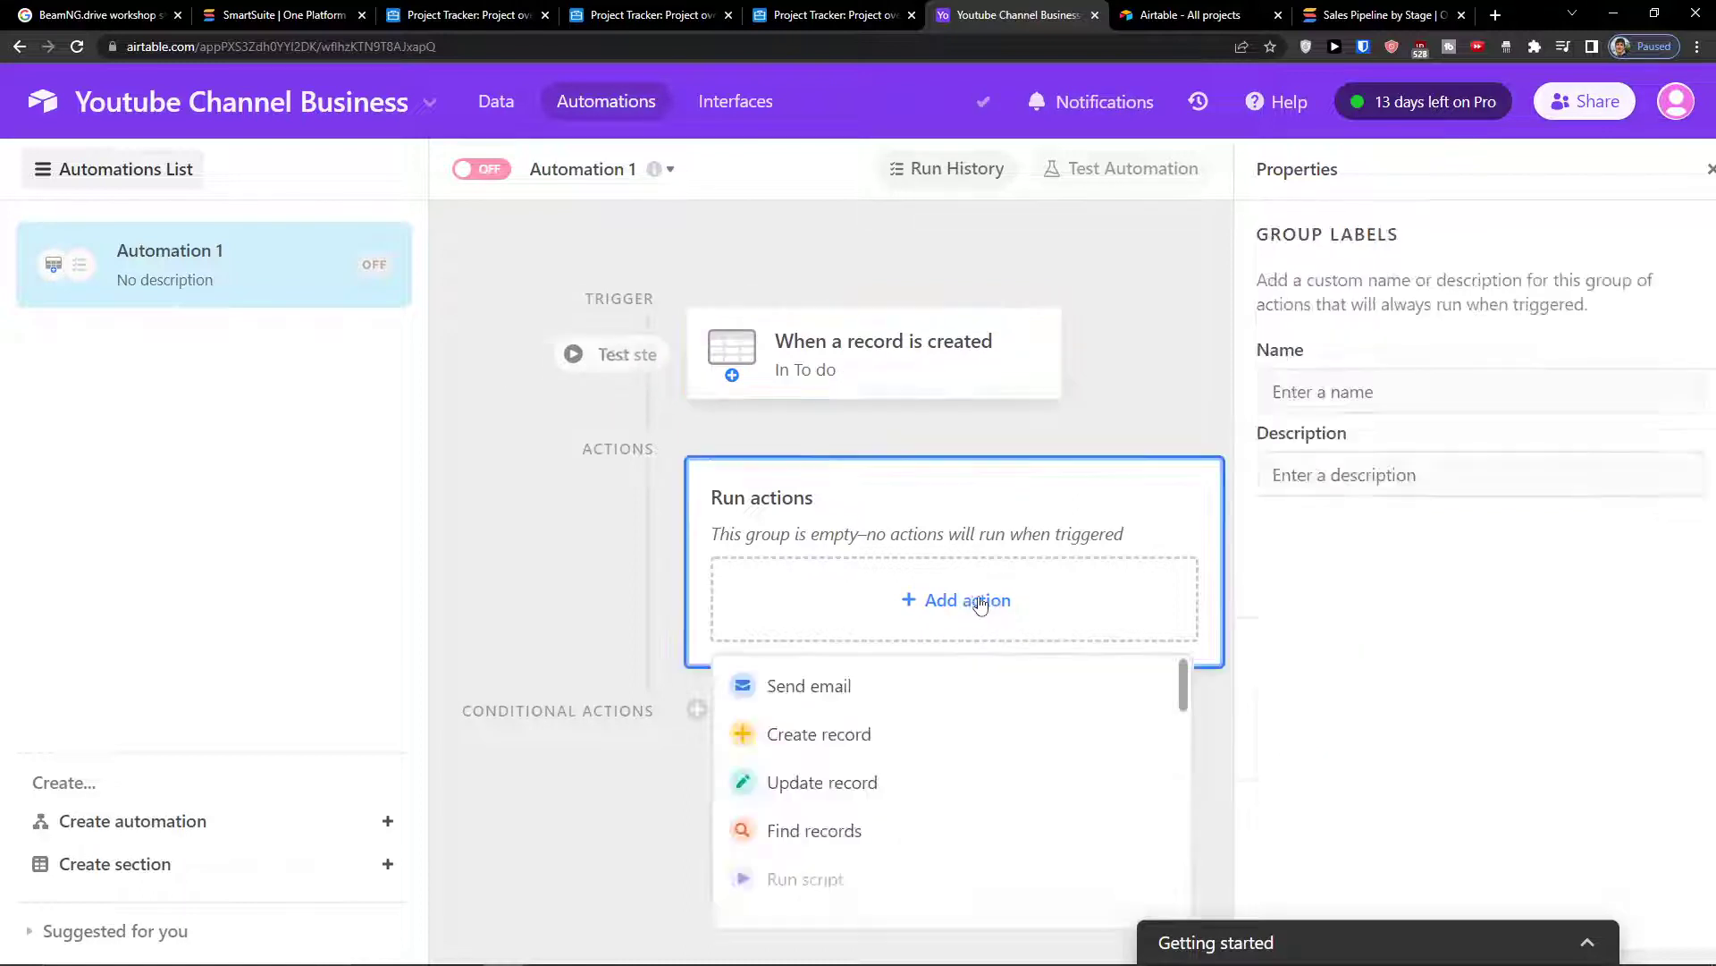
{"action": "left_click", "coordinate": [903, 753]}
{"action": "left_click", "coordinate": [1359, 499]}
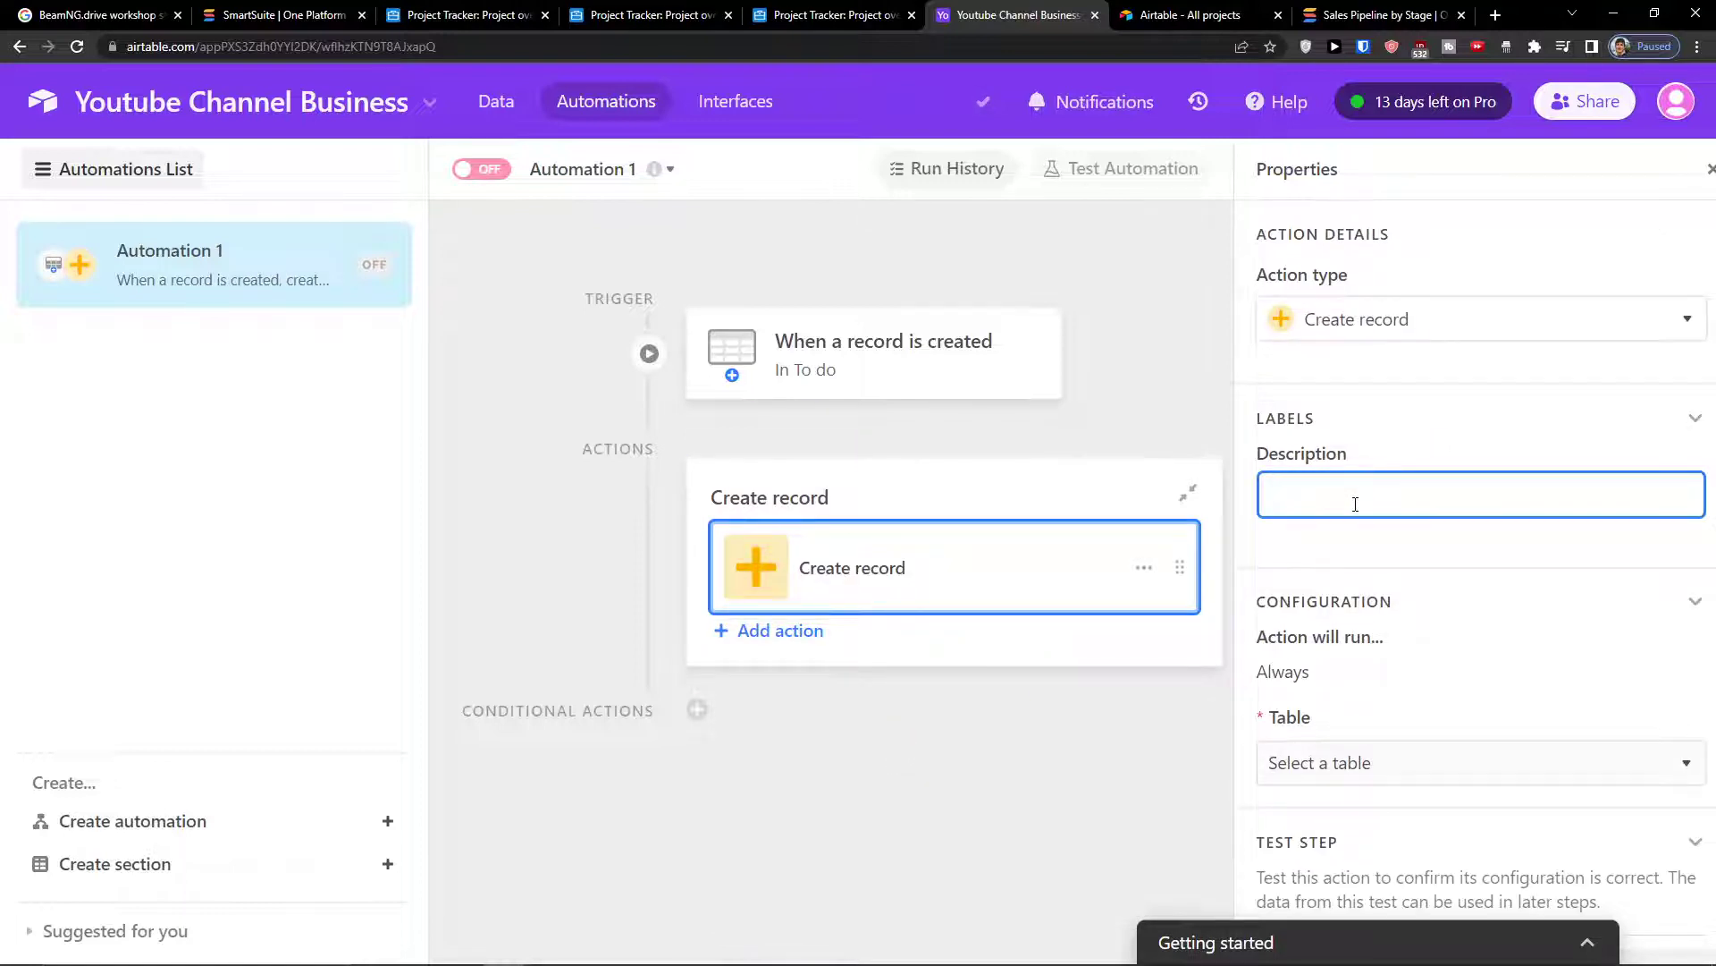
{"action": "type", "text": "New recor"}
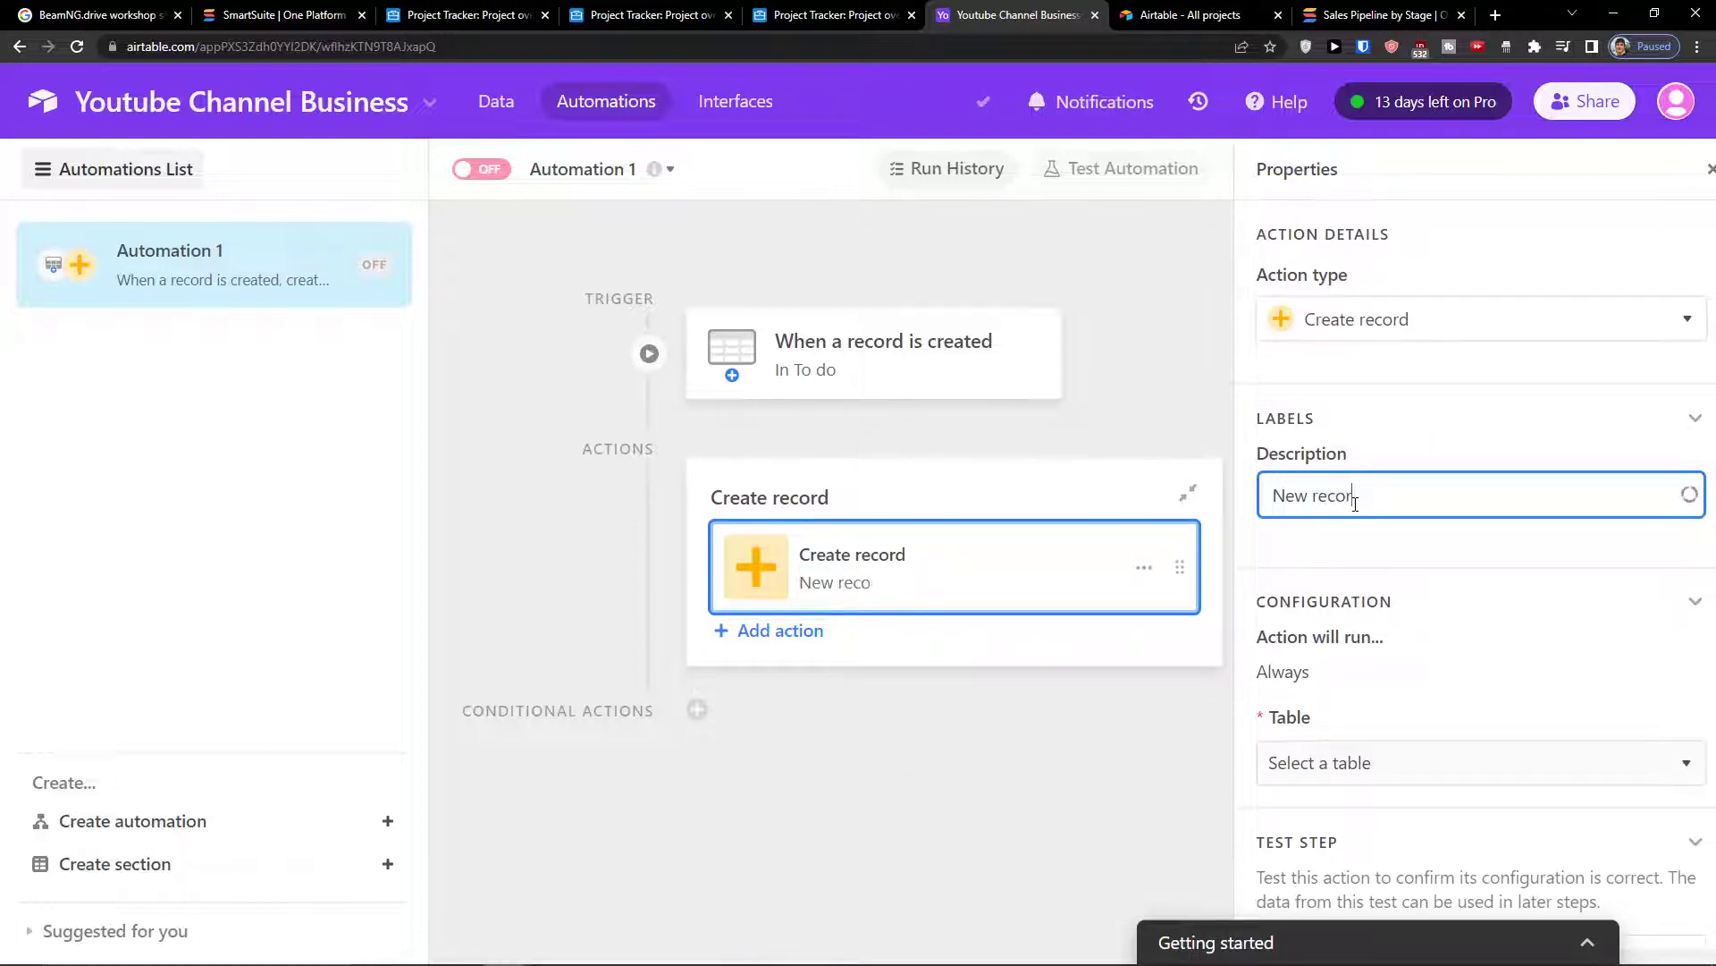
{"action": "type", "text": "d"}
- Configure the action to create its record in the Things to buy table with the Name "Buy a new monitor"
{"action": "scroll", "coordinate": [1346, 545], "scroll_direction": "down", "scroll_amount": 1}
{"action": "left_click", "coordinate": [1349, 644]}
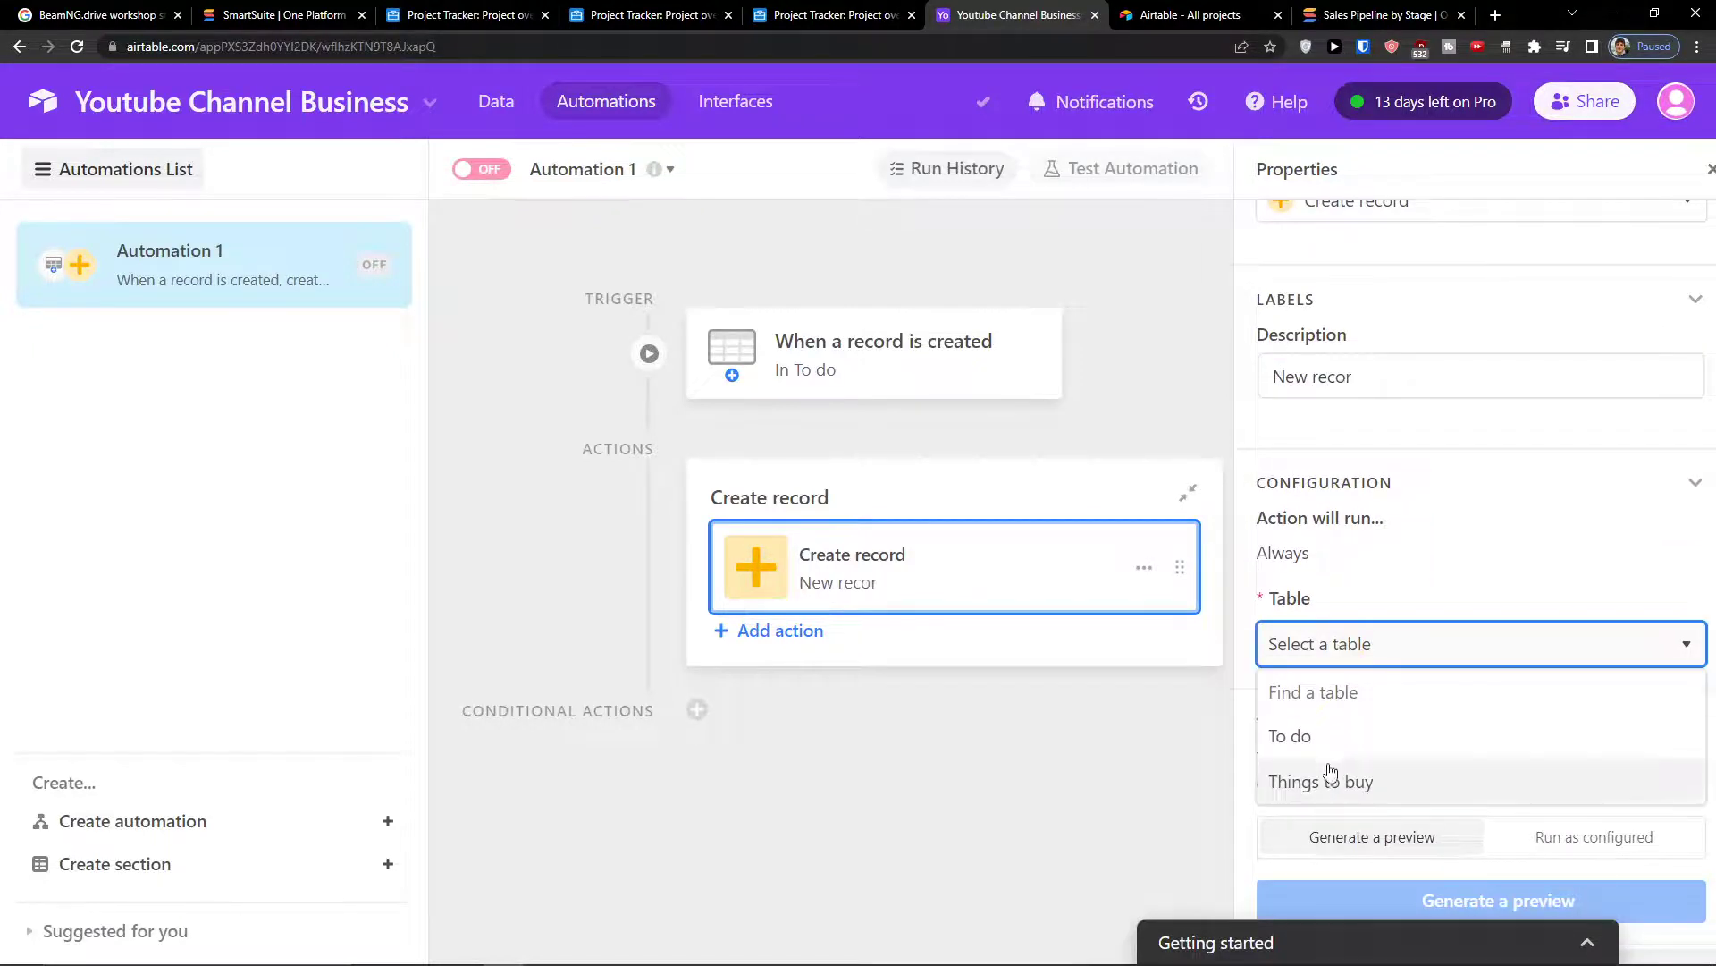
{"action": "left_click", "coordinate": [1329, 770]}
{"action": "scroll", "coordinate": [1309, 640], "scroll_direction": "down", "scroll_amount": 1}
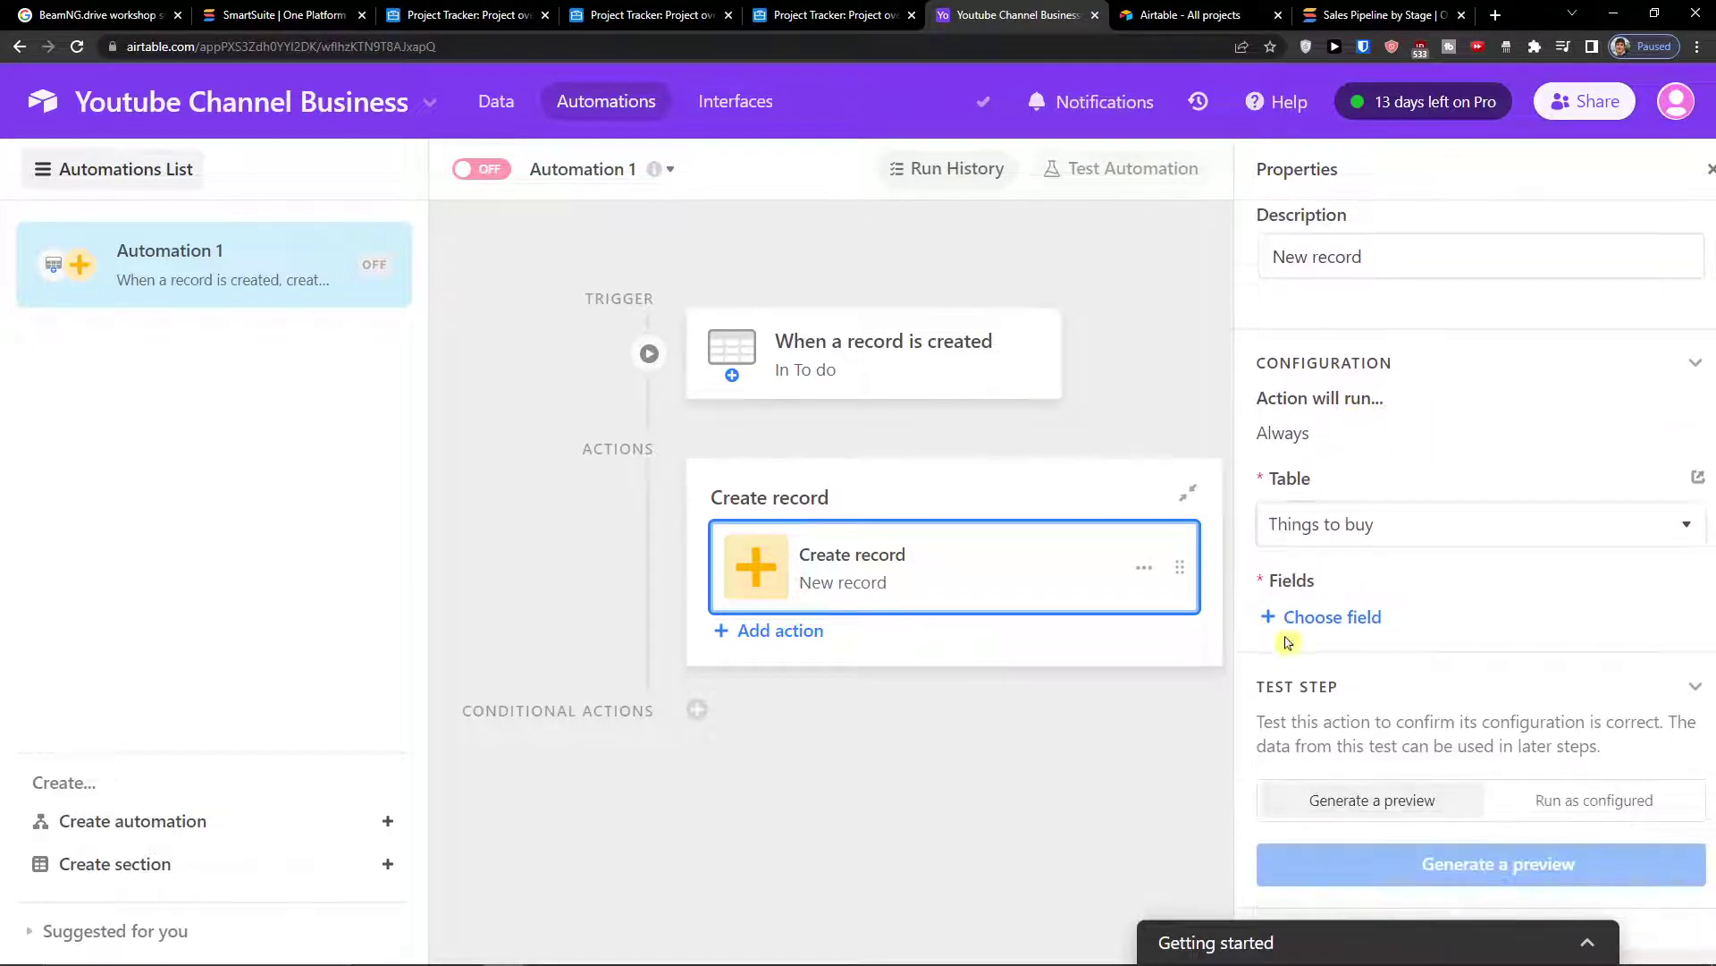
{"action": "left_click", "coordinate": [1318, 620]}
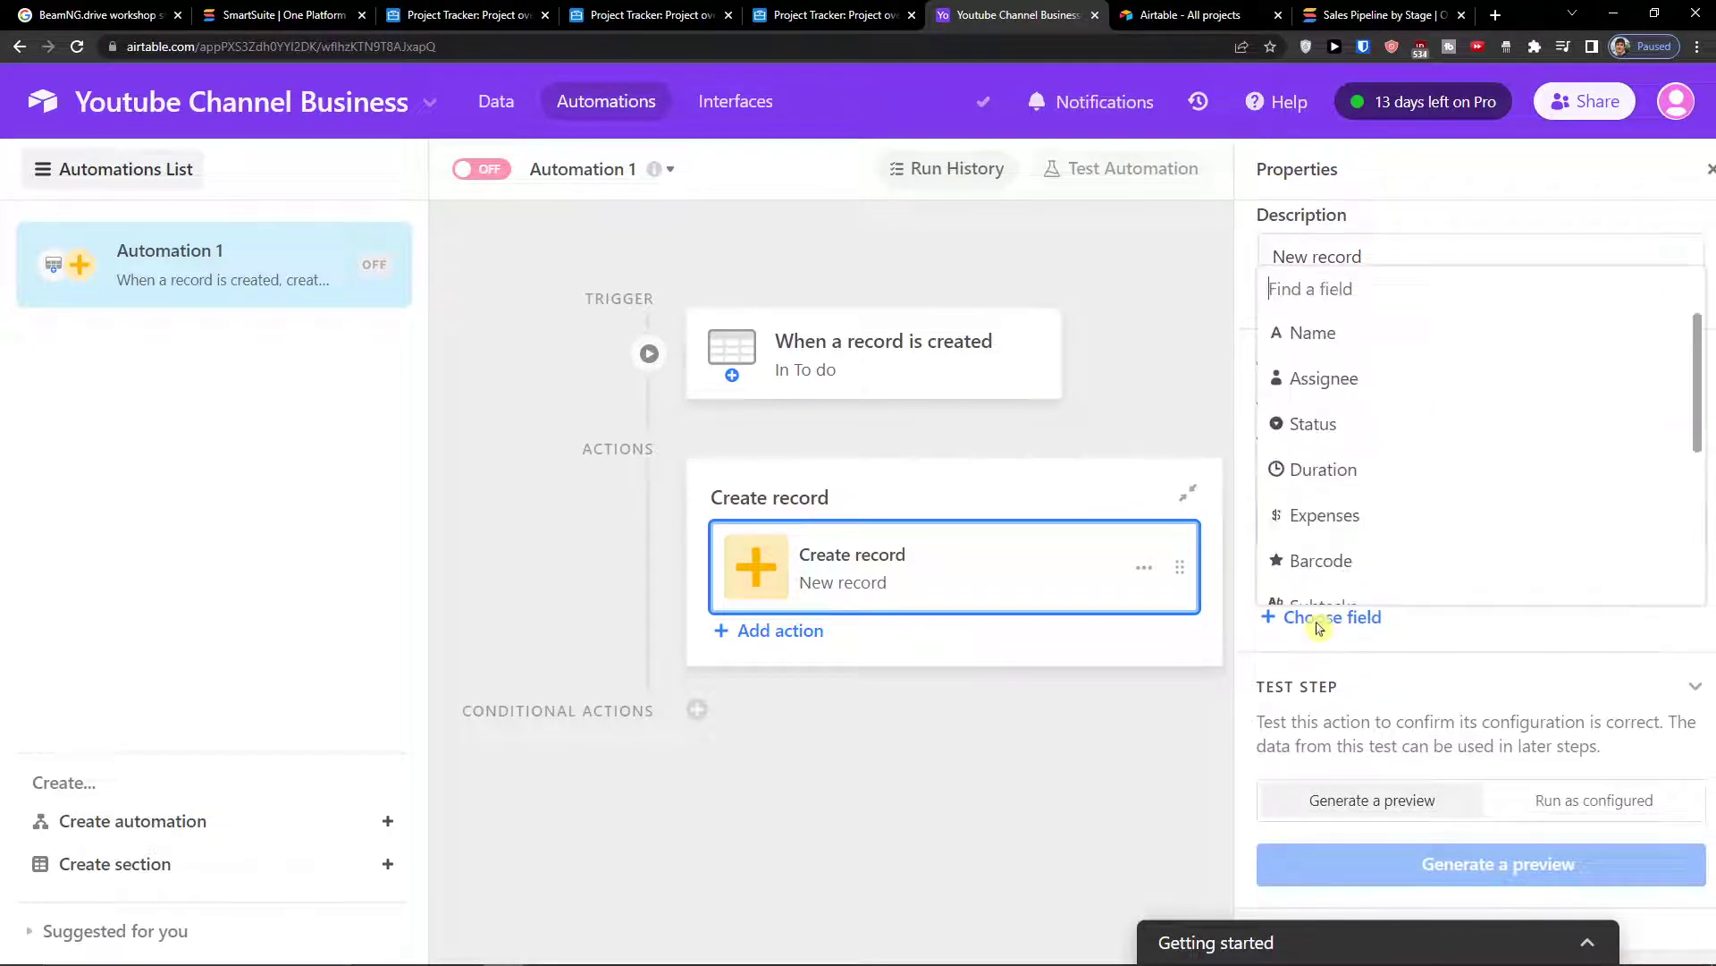
{"action": "left_click", "coordinate": [1352, 350]}
{"action": "left_click", "coordinate": [1306, 666]}
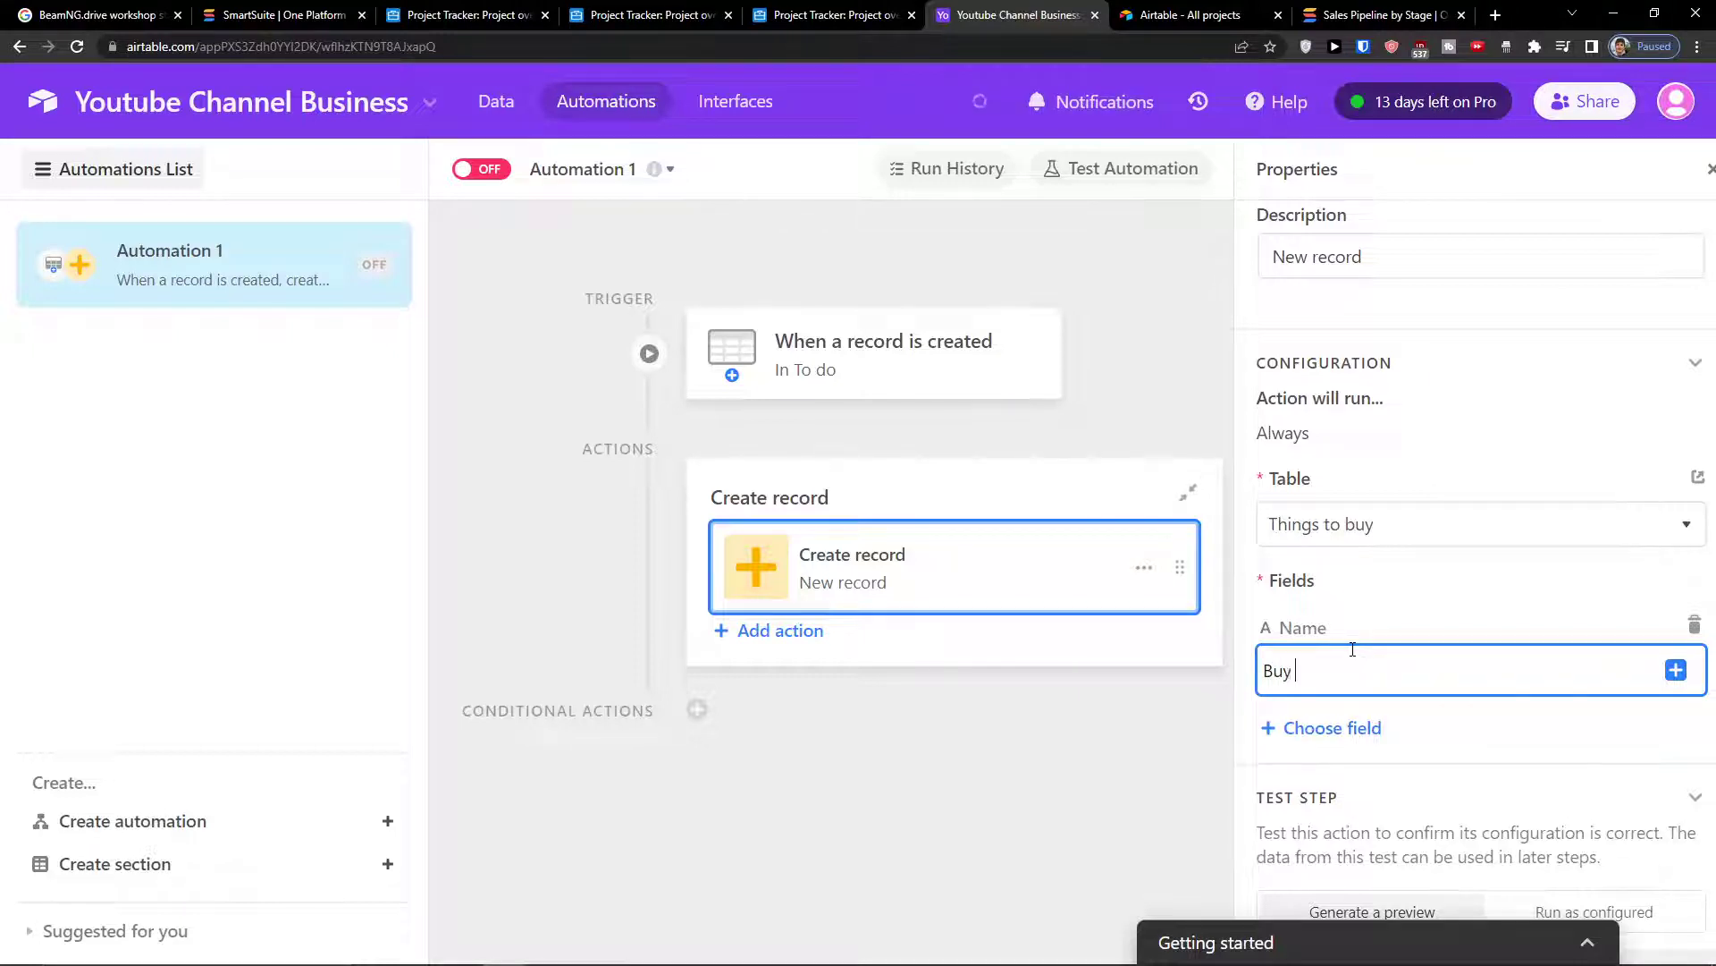
{"action": "left_click", "coordinate": [1403, 613]}
{"action": "scroll", "coordinate": [1360, 613], "scroll_direction": "down", "scroll_amount": 2}
- Test the Create record action by generating a preview, close the preview and review the action's configuration
{"action": "left_click", "coordinate": [1402, 849]}
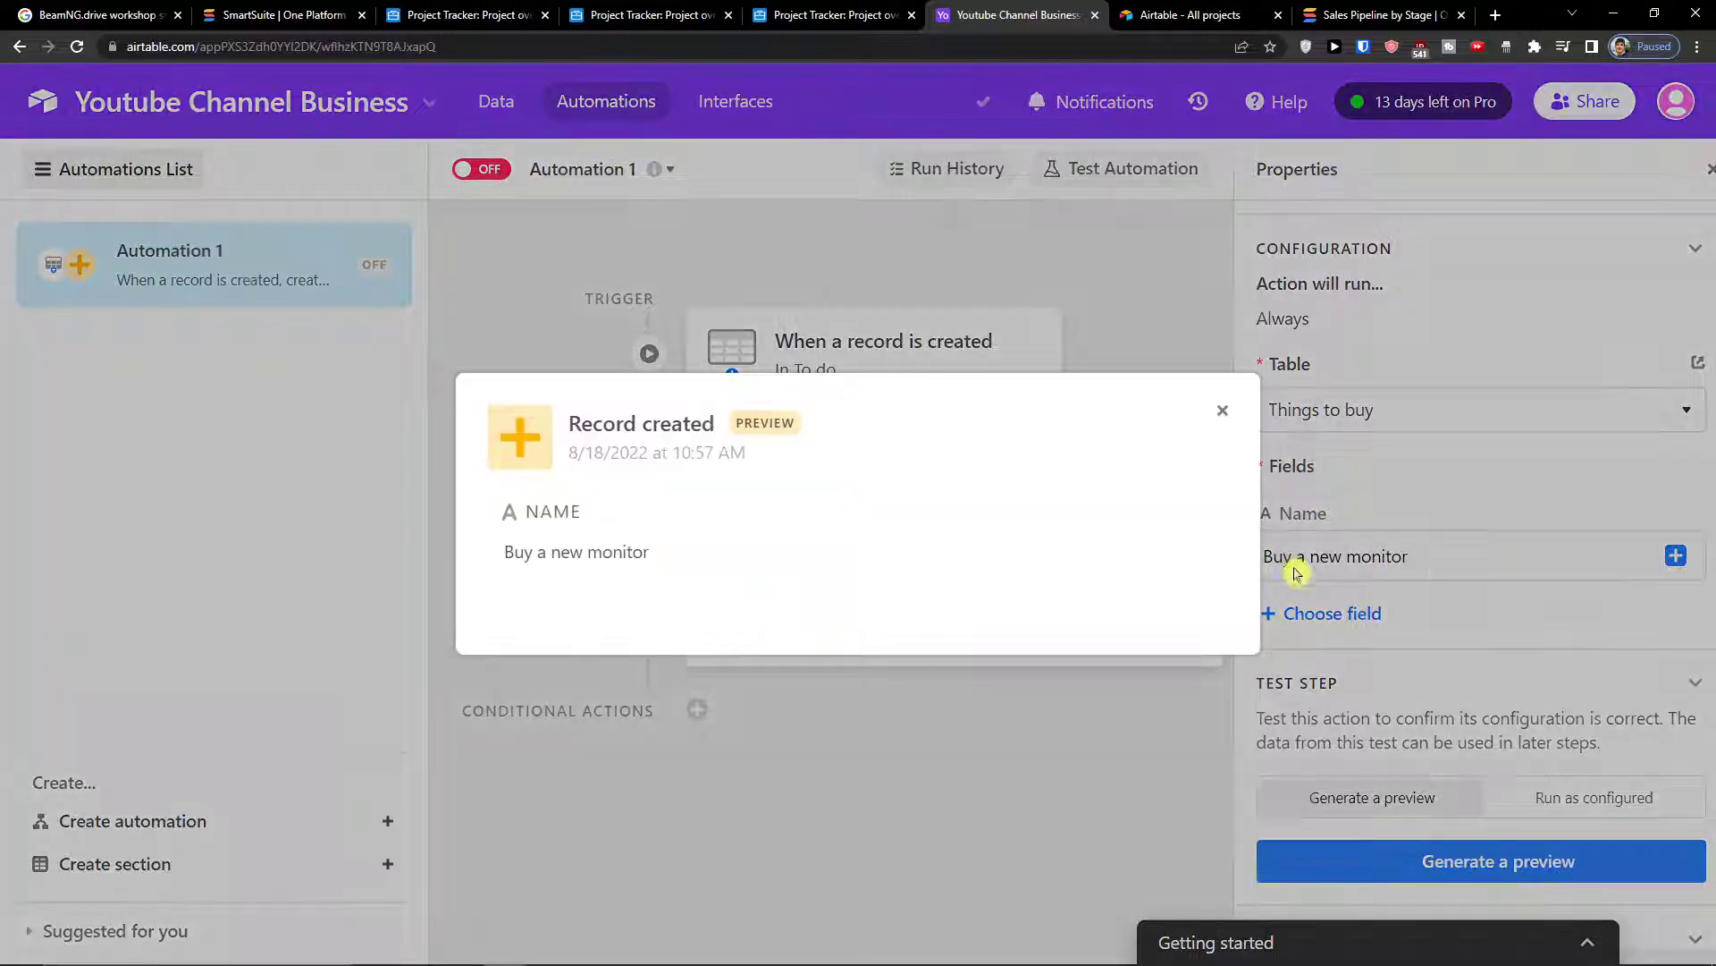
{"action": "left_click", "coordinate": [1223, 412]}
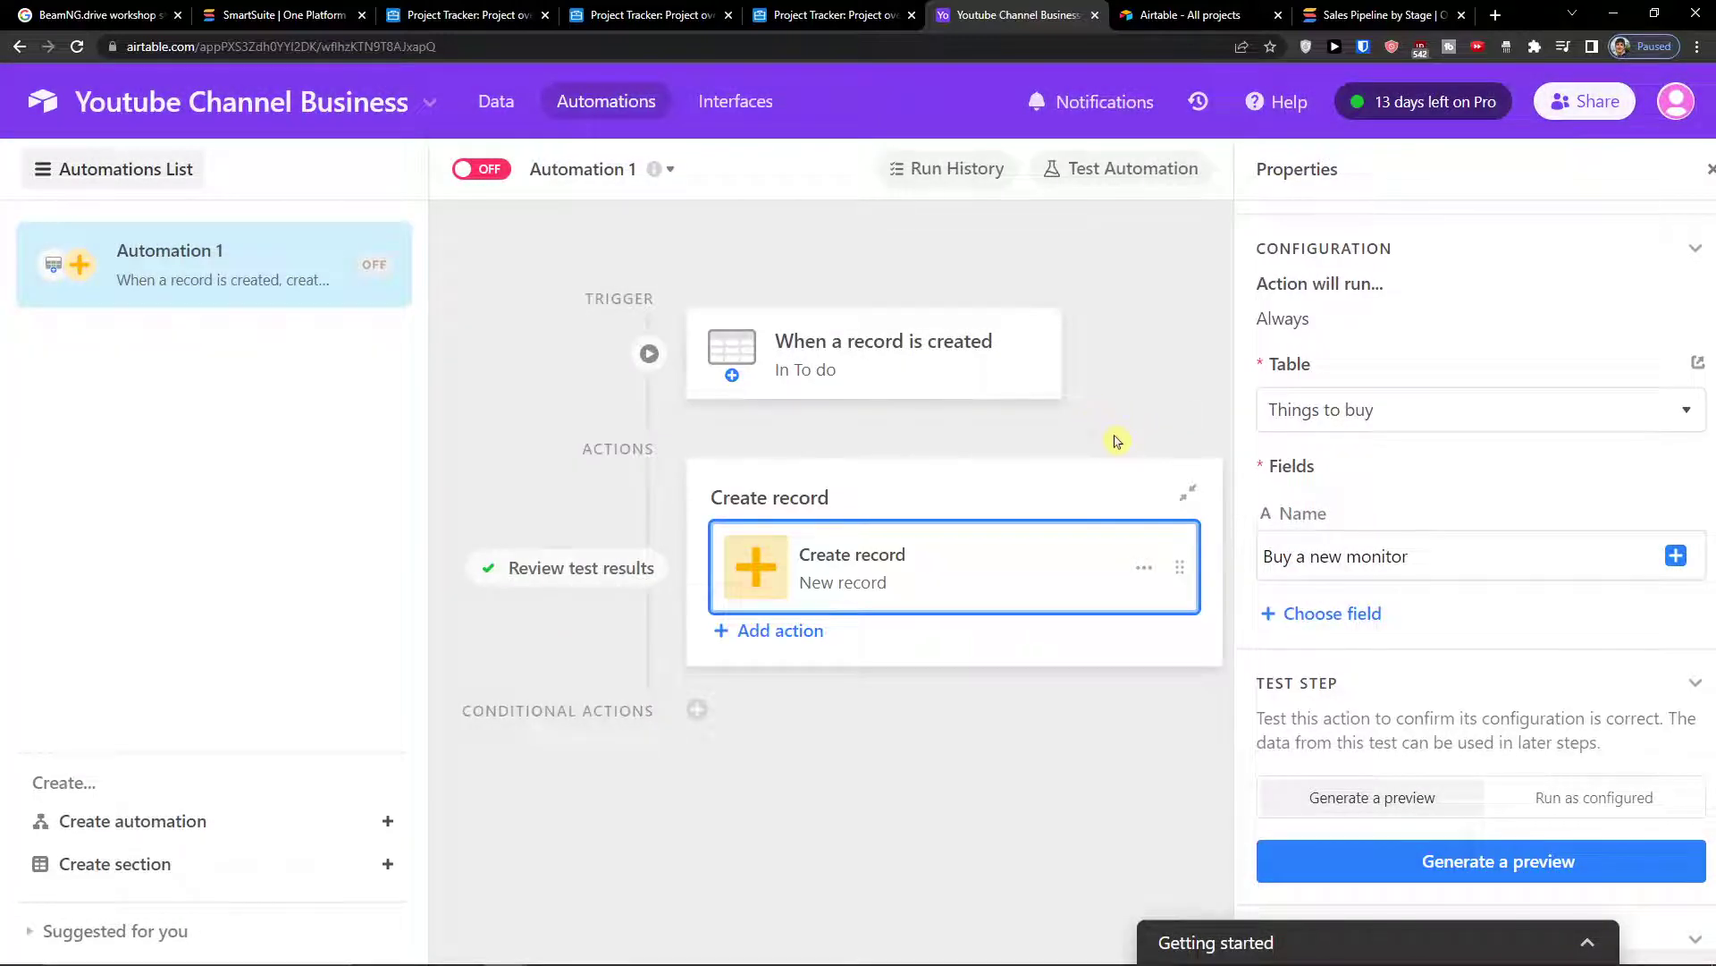
{"action": "scroll", "coordinate": [1337, 499], "scroll_direction": "up", "scroll_amount": 2}
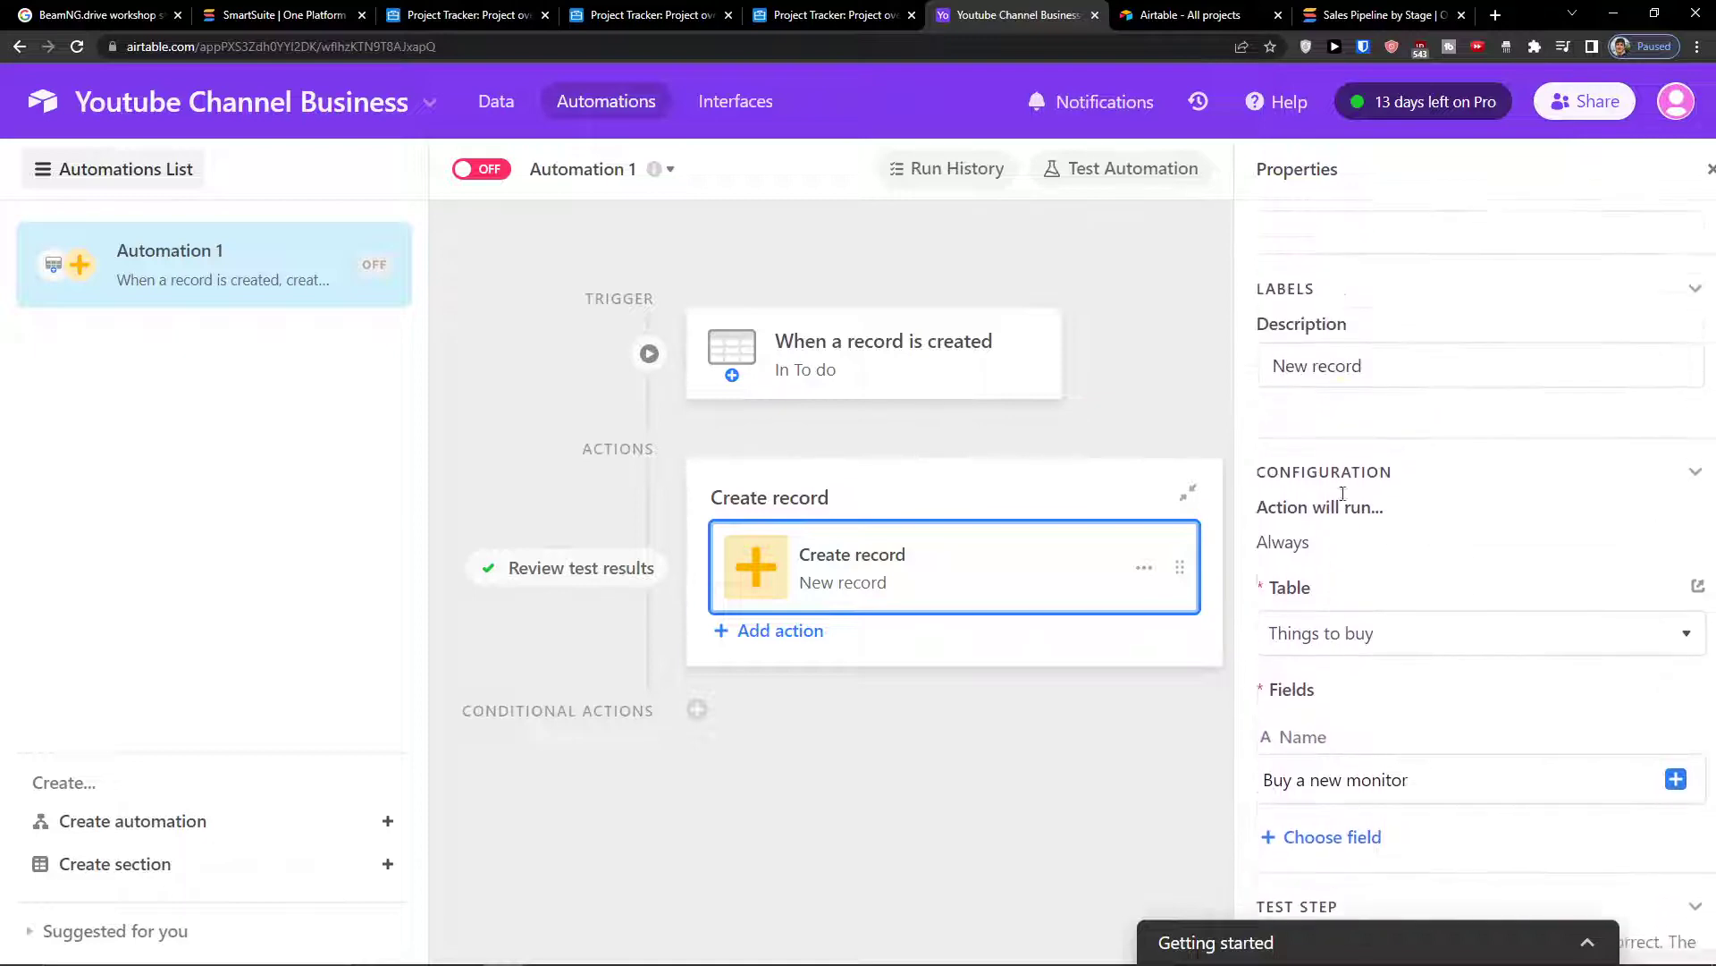
{"action": "scroll", "coordinate": [1342, 501], "scroll_direction": "down", "scroll_amount": 3}
- Turn Automation 1 on and open the Grid view of the Things to buy table
{"action": "left_click", "coordinate": [501, 103]}
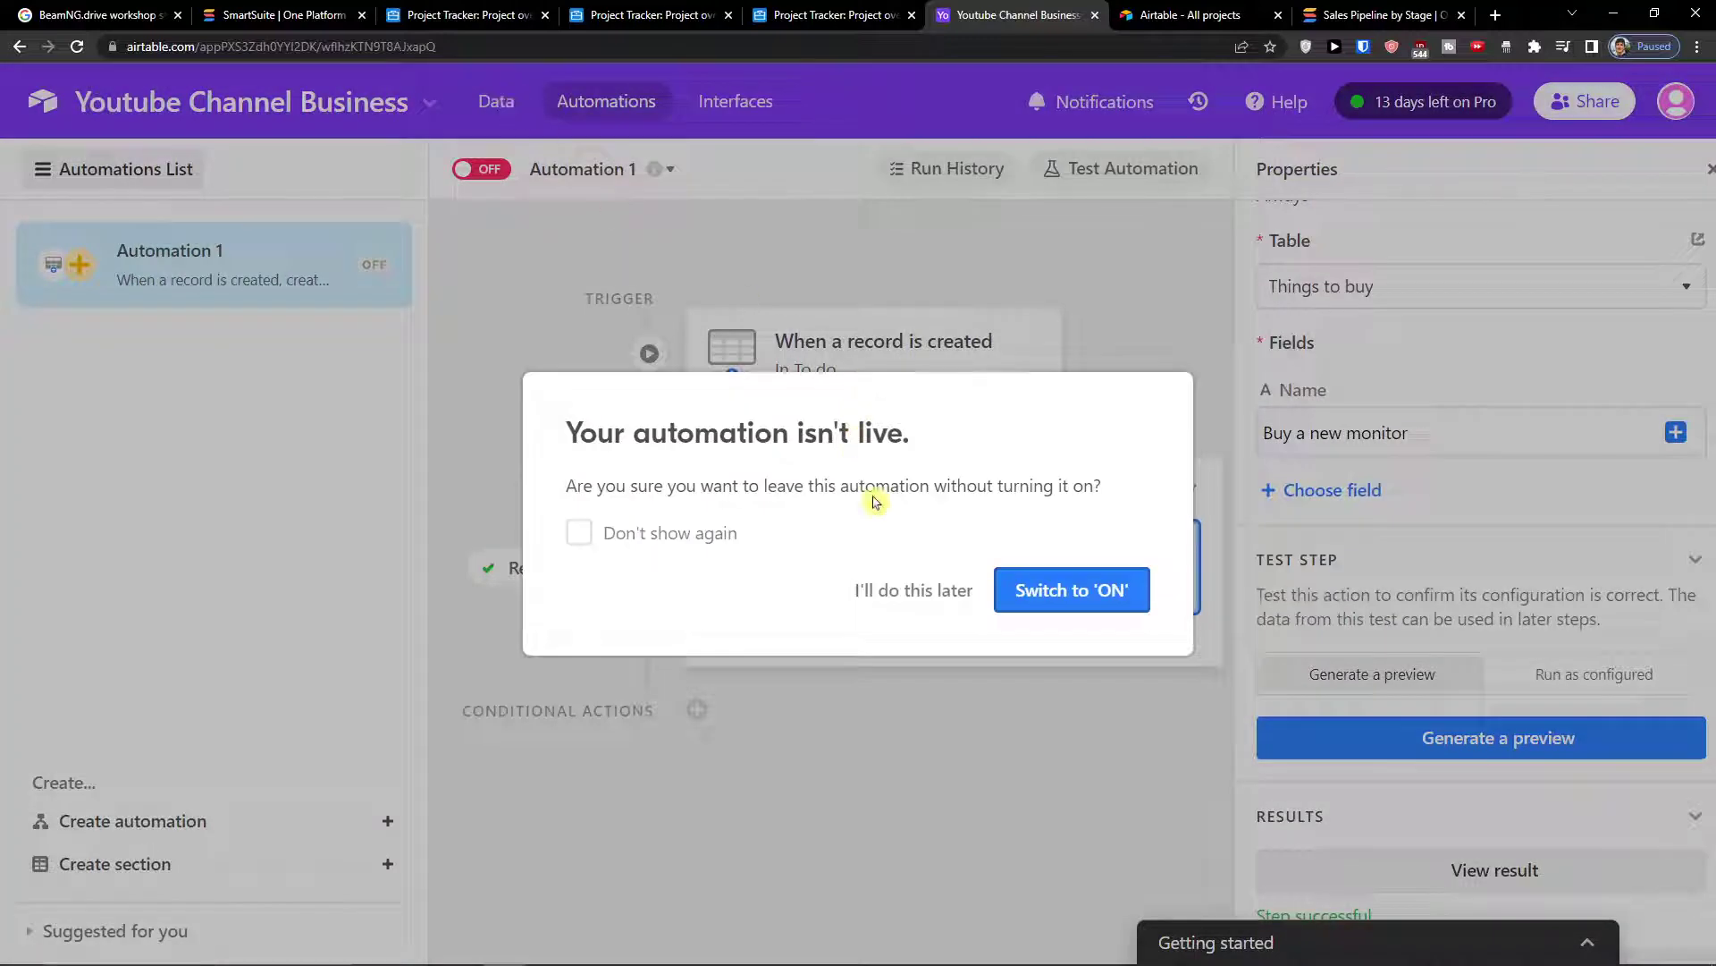
{"action": "left_click", "coordinate": [1052, 603]}
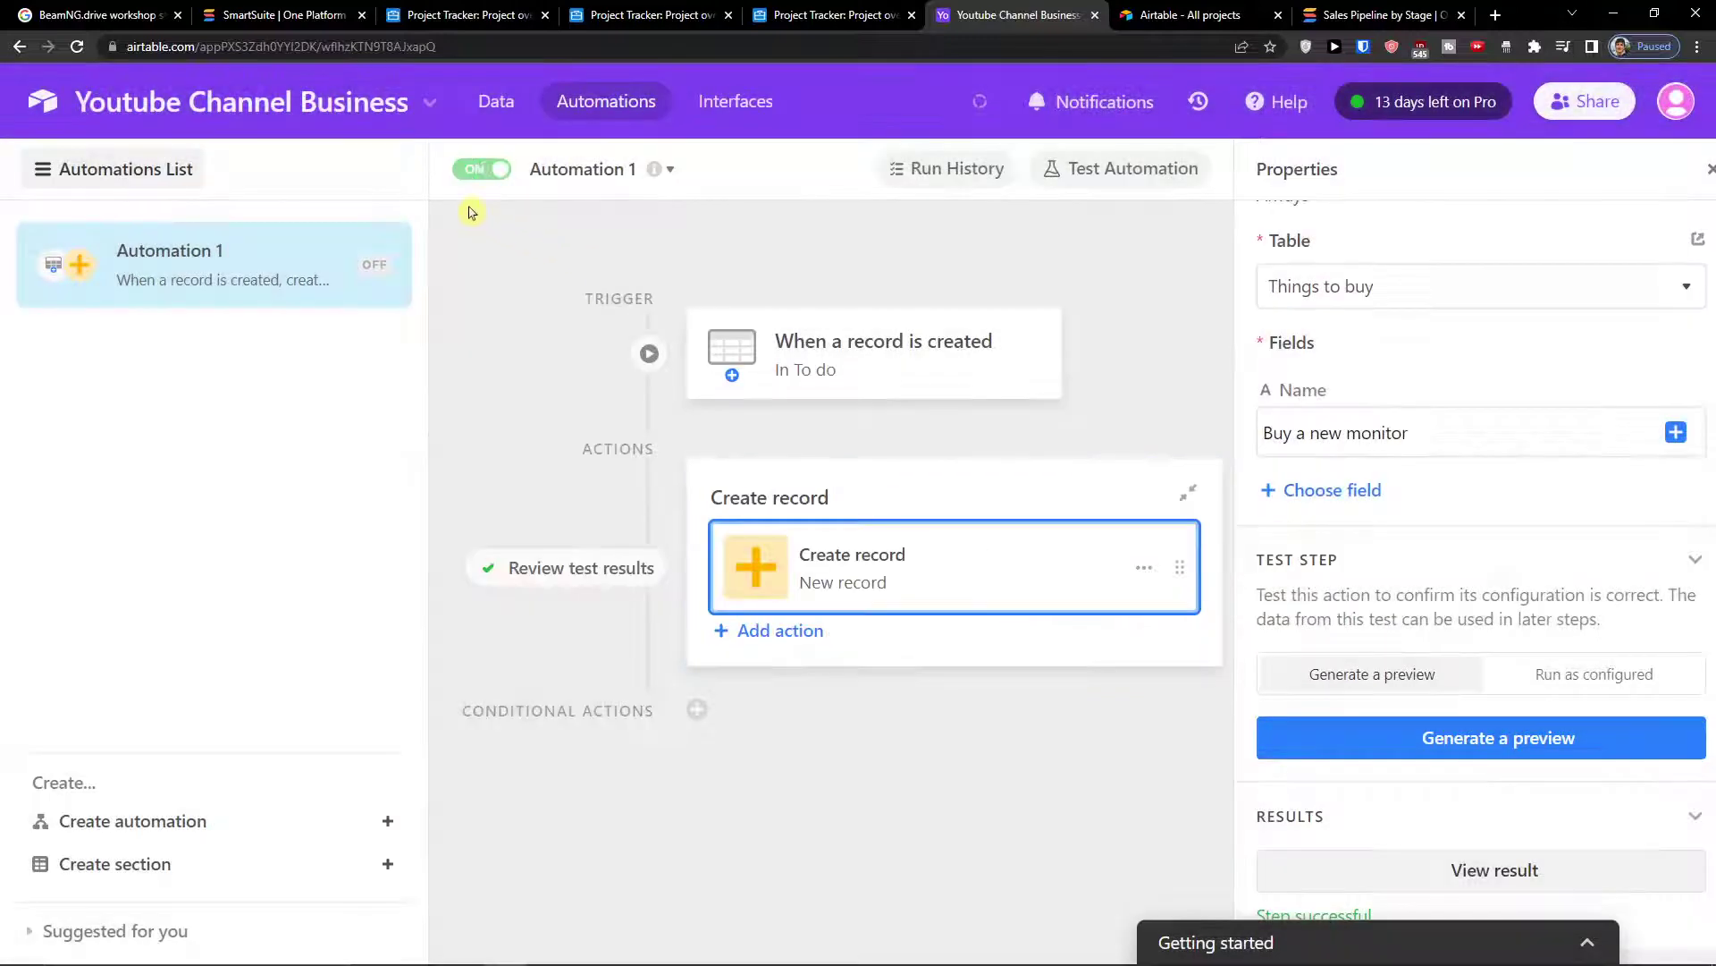
{"action": "left_click", "coordinate": [501, 103]}
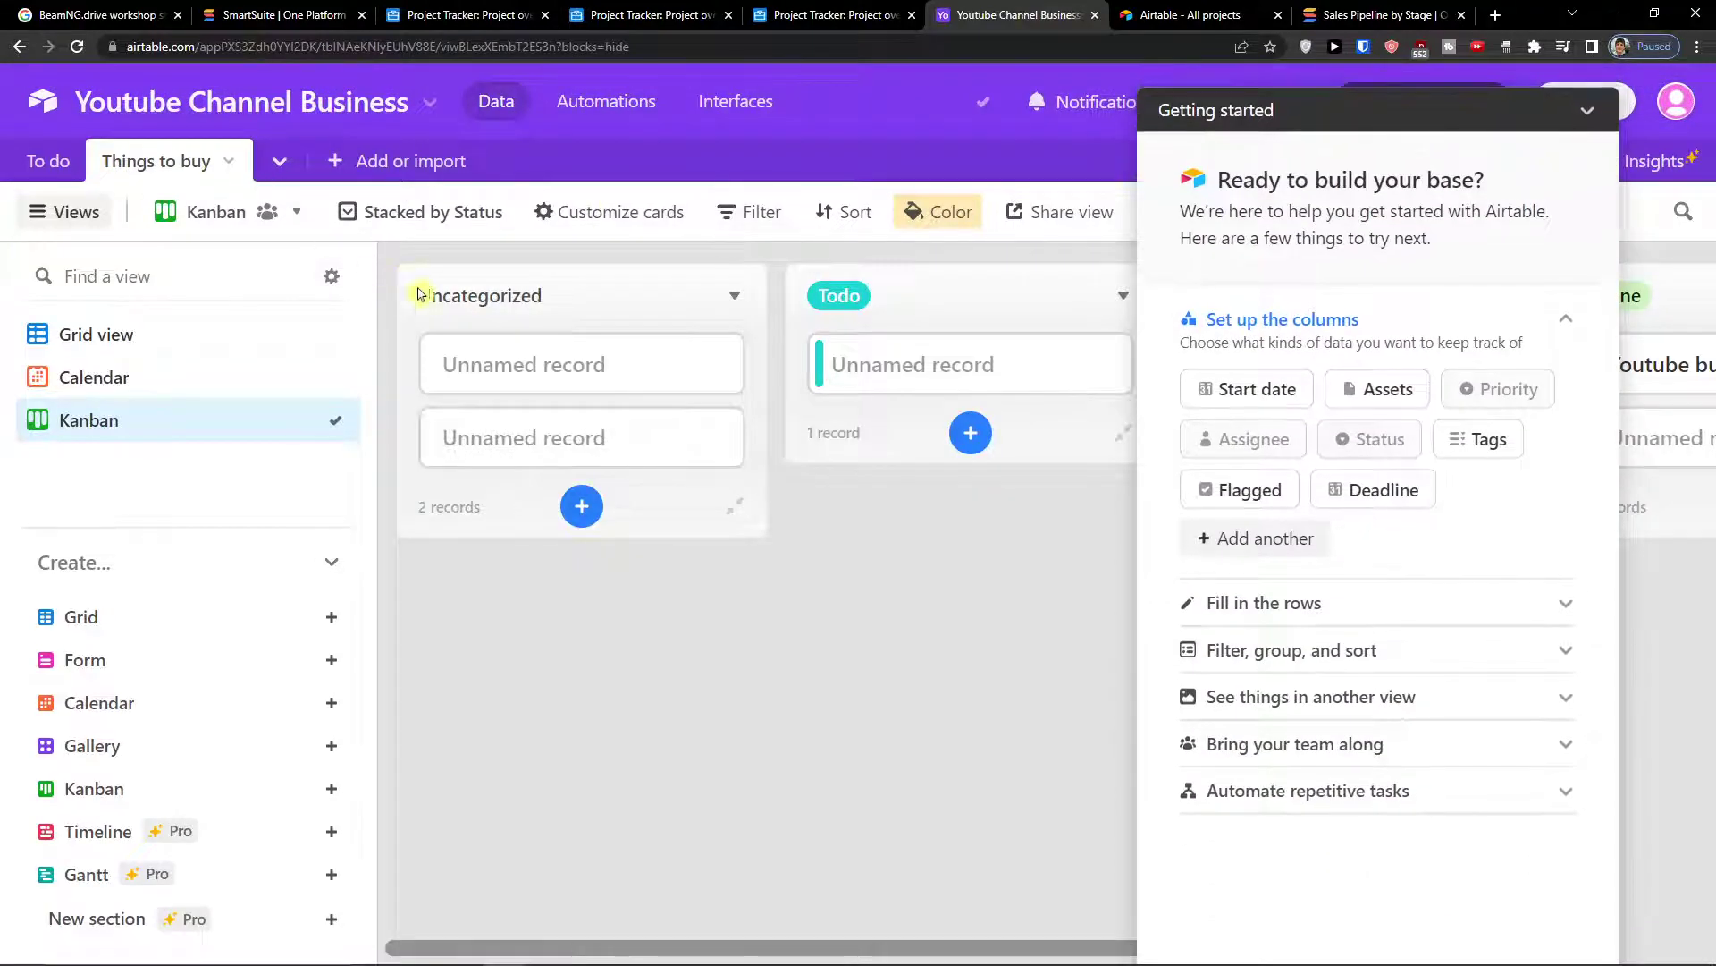
{"action": "left_click", "coordinate": [134, 334]}
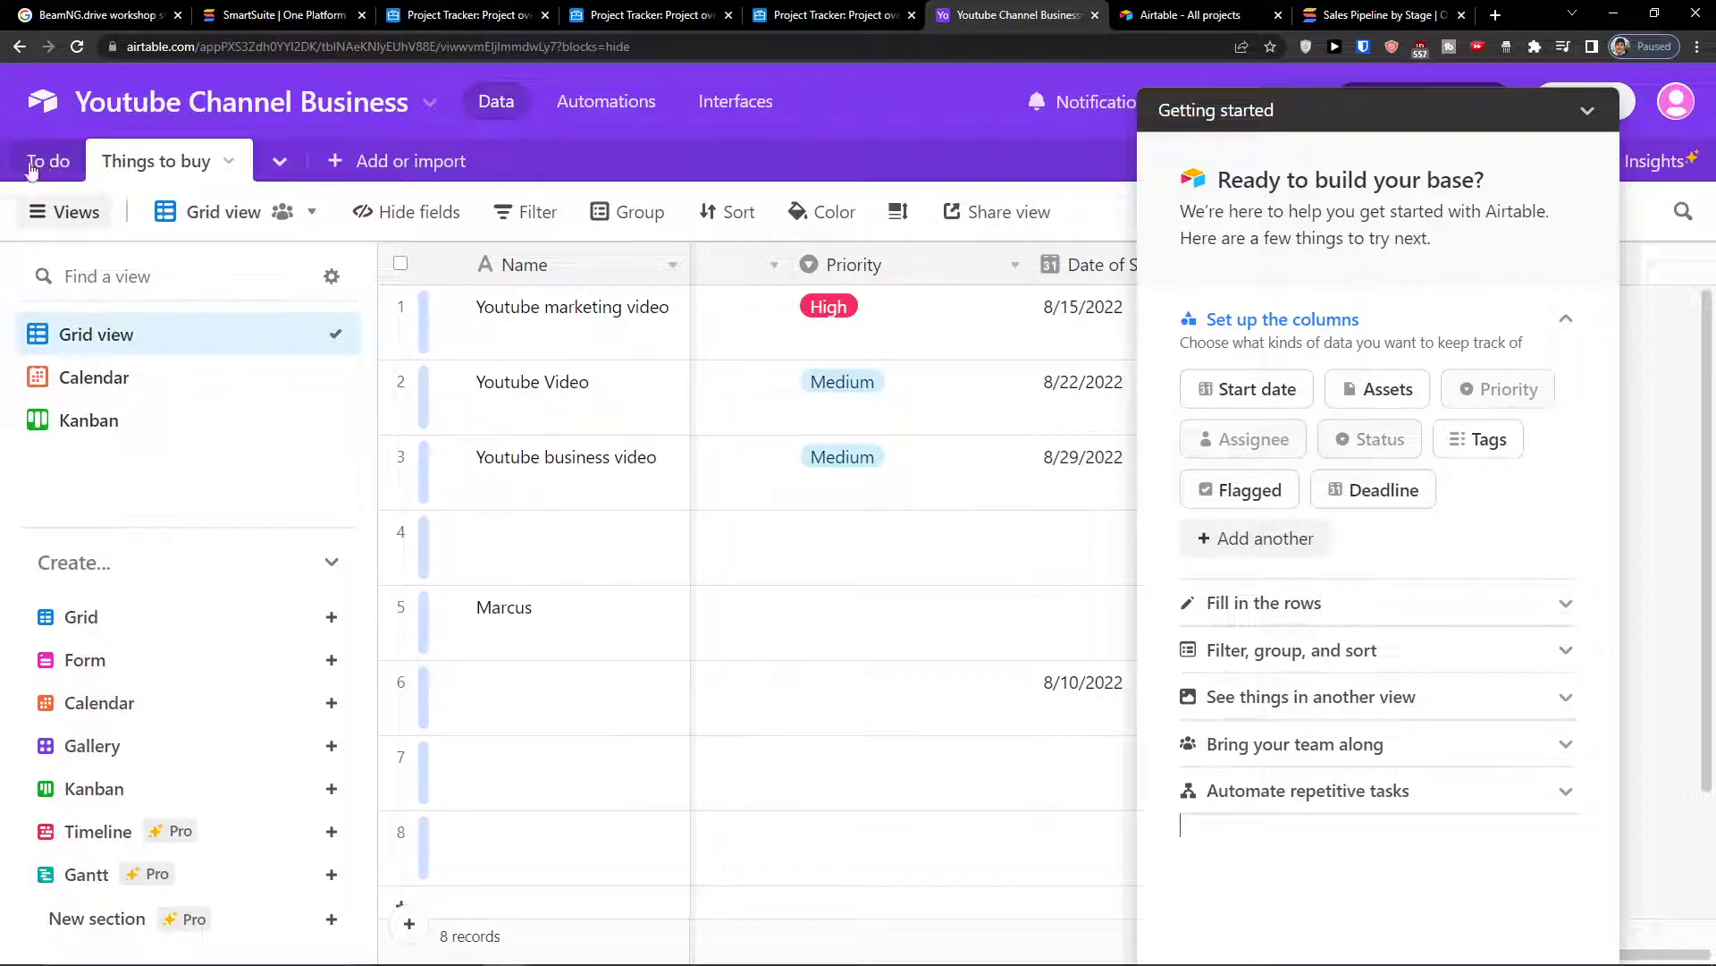
- Name the empty third record of the To do table 123, and add another blank record below it
{"action": "left_click", "coordinate": [45, 161]}
{"action": "left_click", "coordinate": [574, 461]}
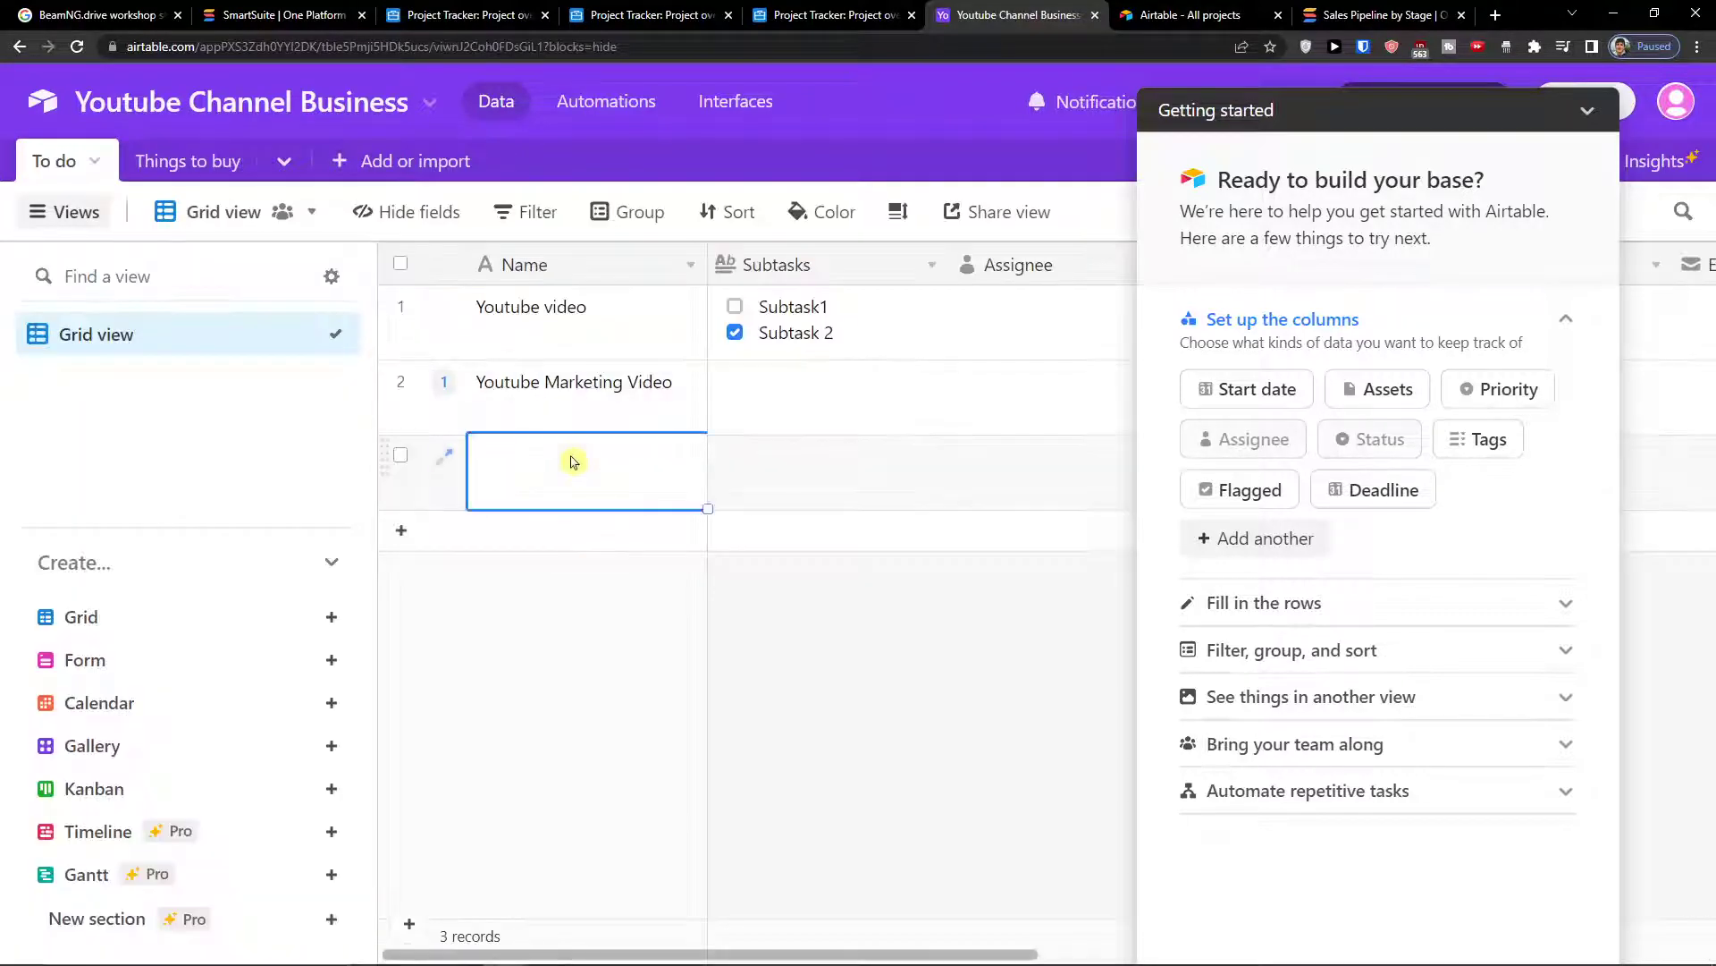
{"action": "type", "text": "123"}
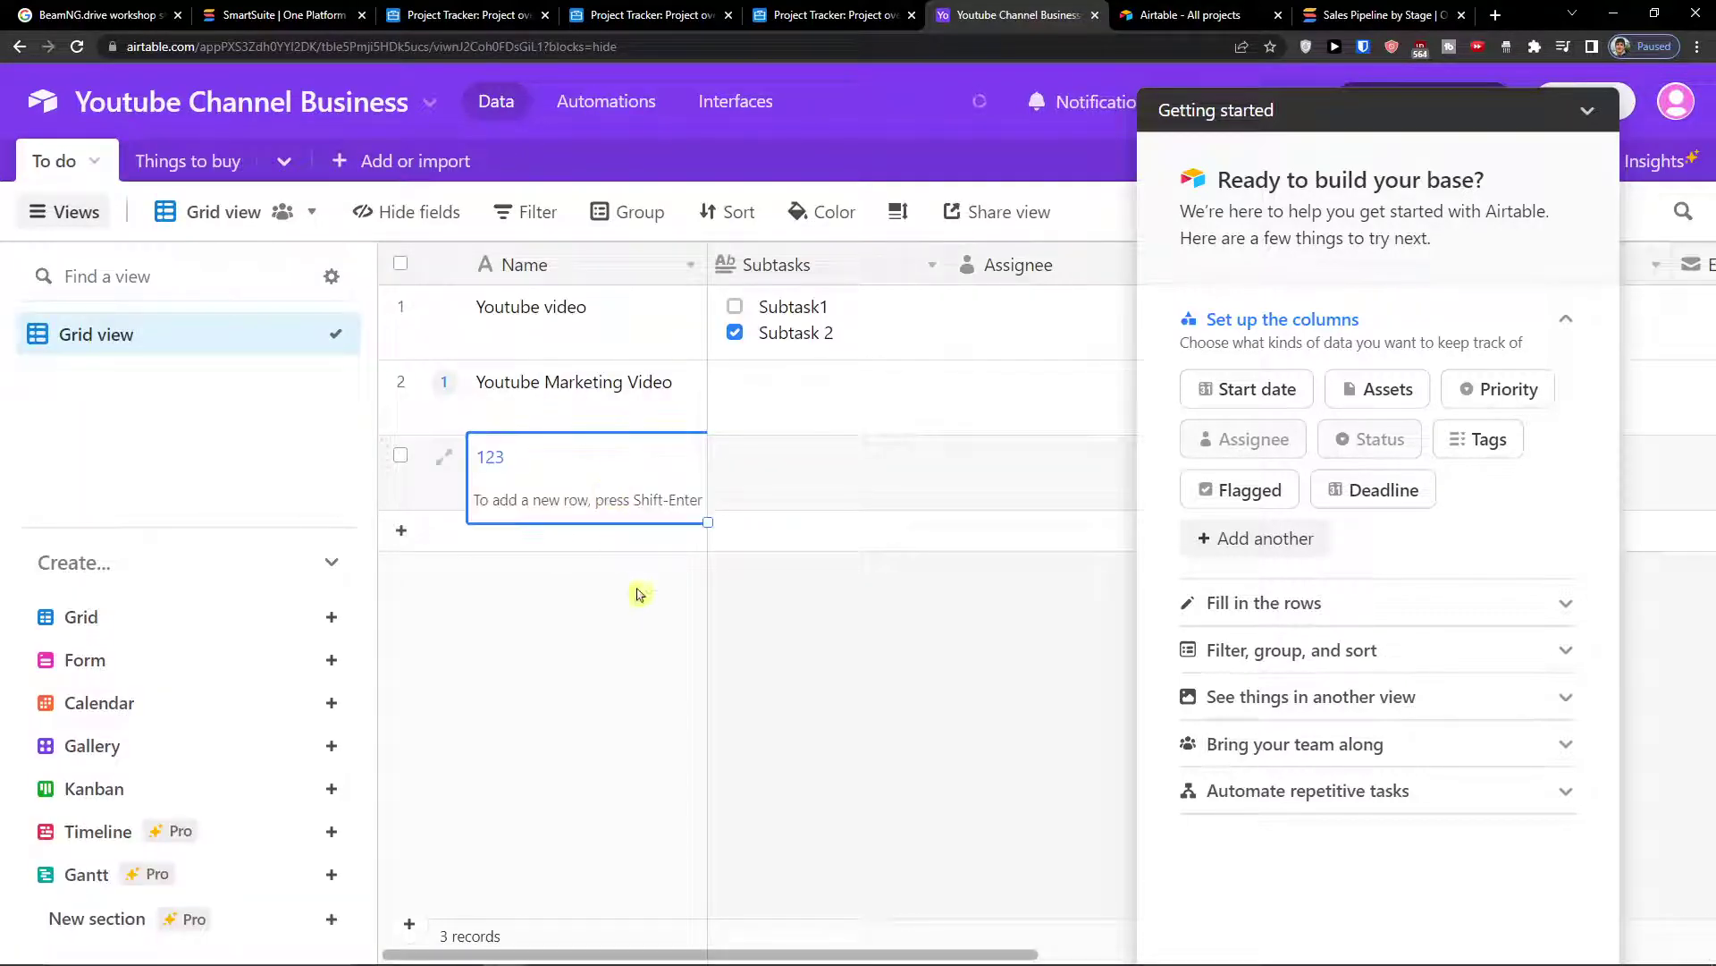
{"action": "left_click", "coordinate": [1582, 116]}
{"action": "left_click", "coordinate": [679, 536]}
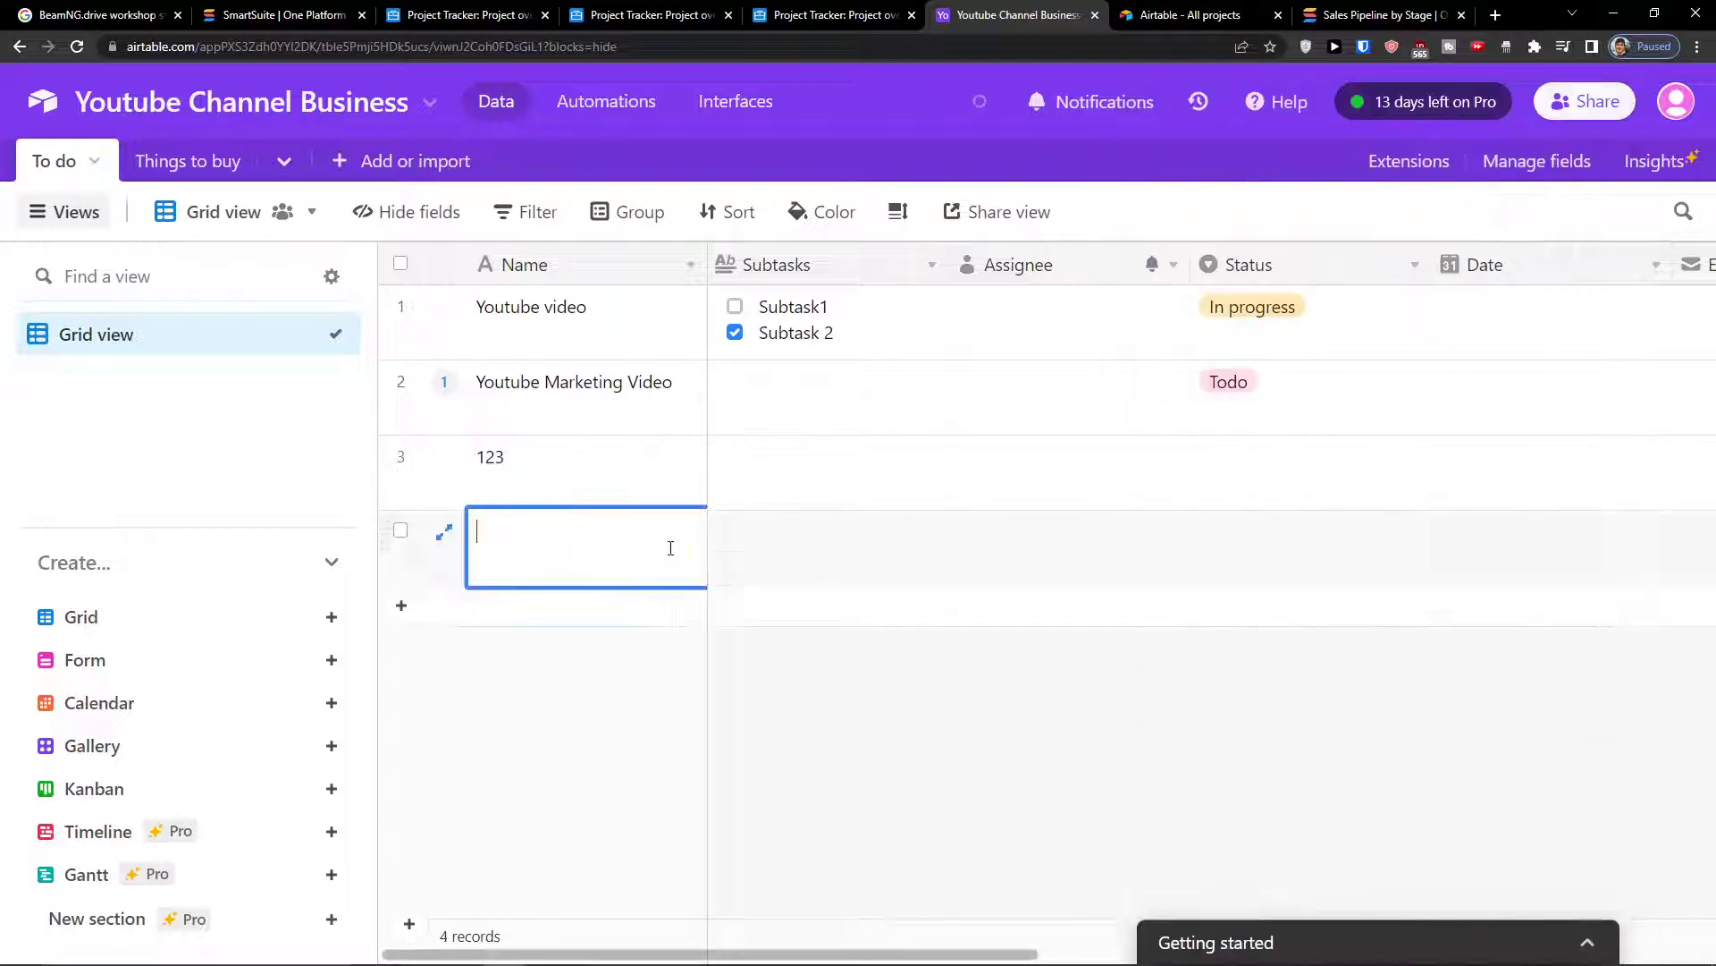
- Look through the Things to buy table for the record added by the automation, and open the base's extensions
{"action": "left_click", "coordinate": [193, 162]}
{"action": "scroll", "coordinate": [715, 465], "scroll_direction": "down", "scroll_amount": 2}
{"action": "scroll", "coordinate": [706, 464], "scroll_direction": "up", "scroll_amount": 2}
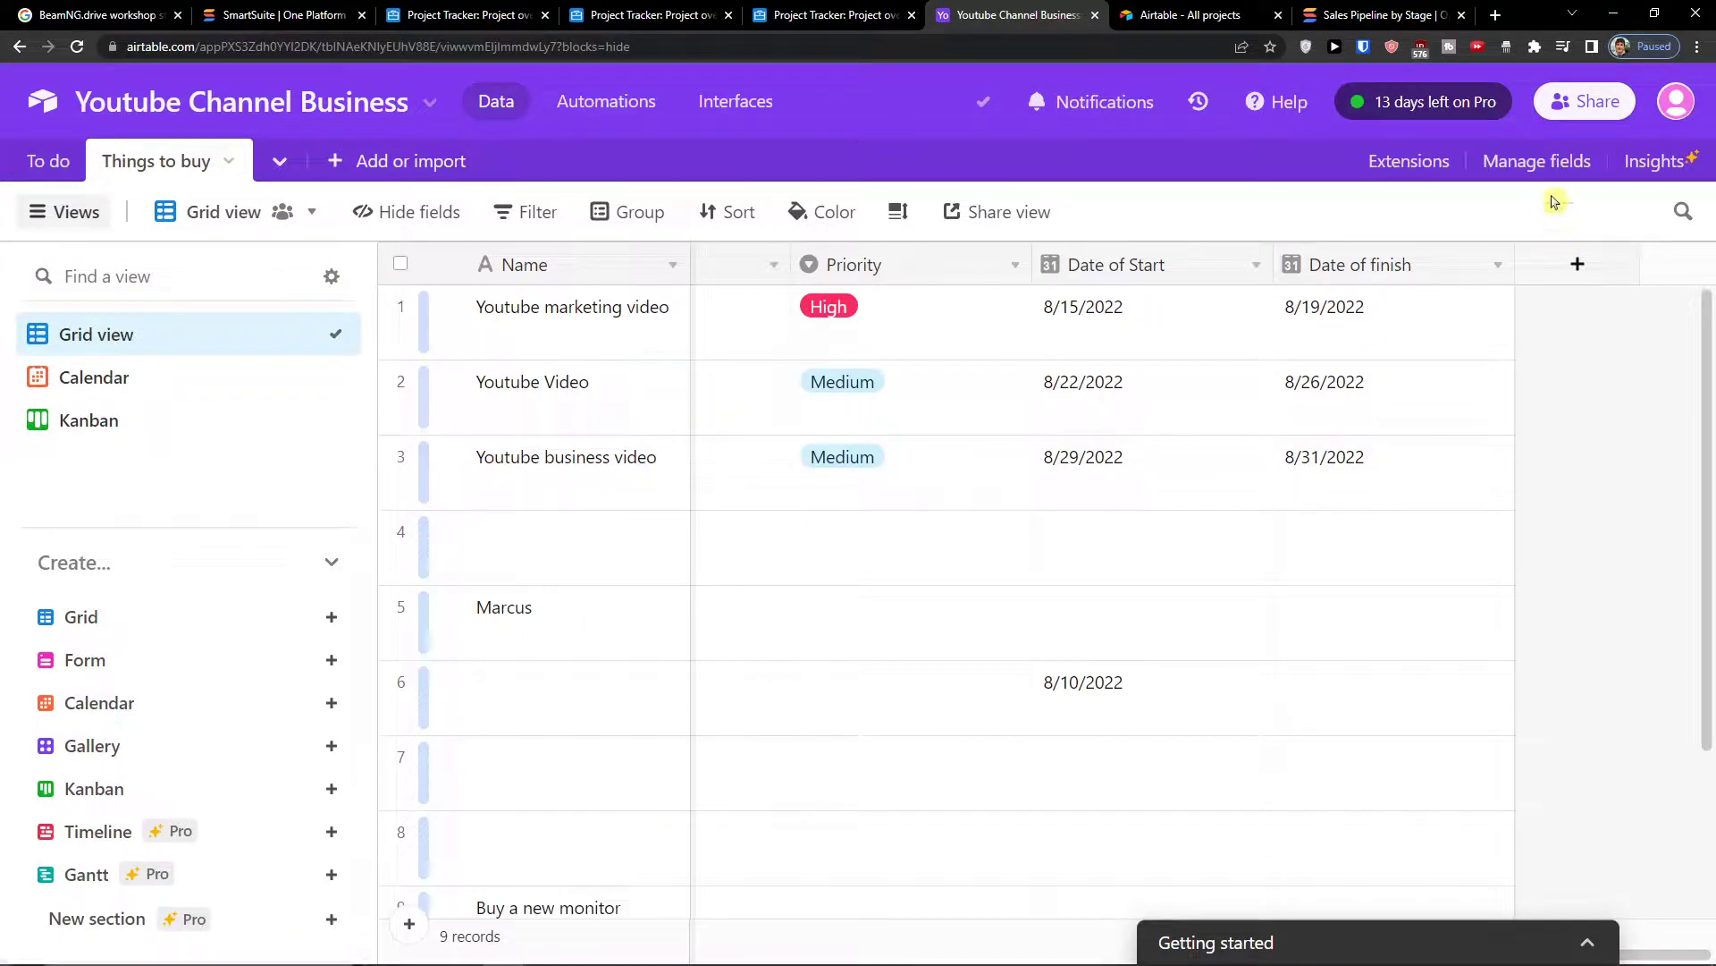
{"action": "left_click", "coordinate": [1414, 161]}
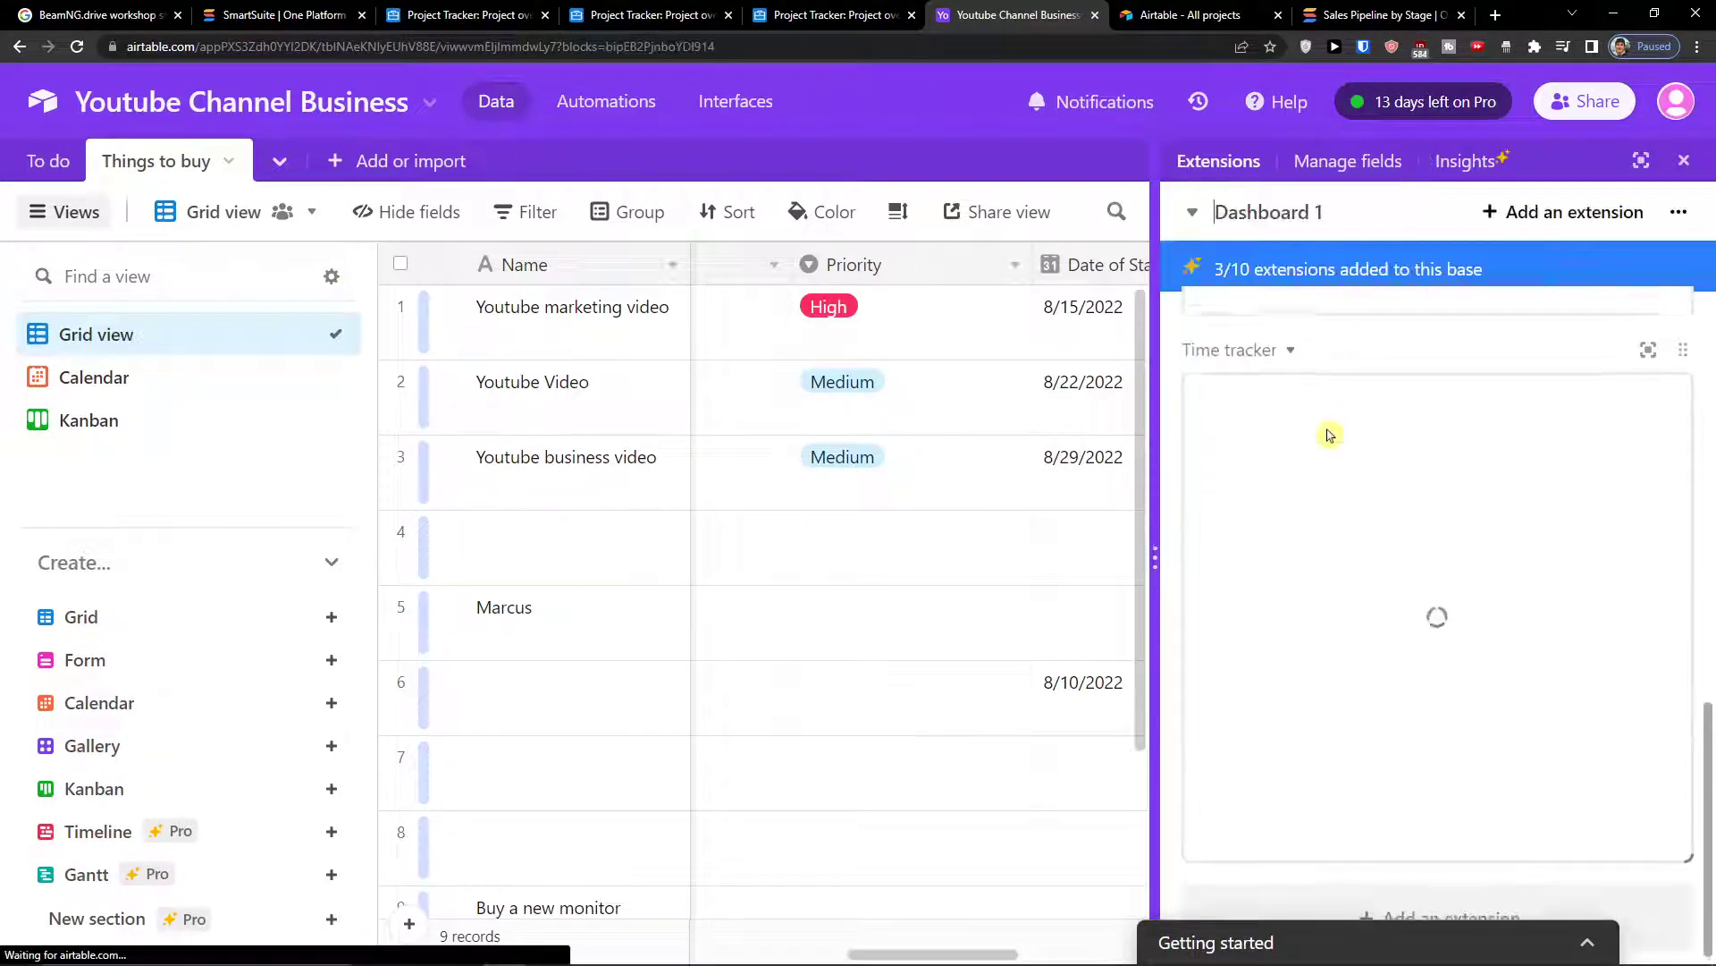
- Review the test results of Automation 1's Create record action and close them
{"action": "left_click", "coordinate": [608, 102]}
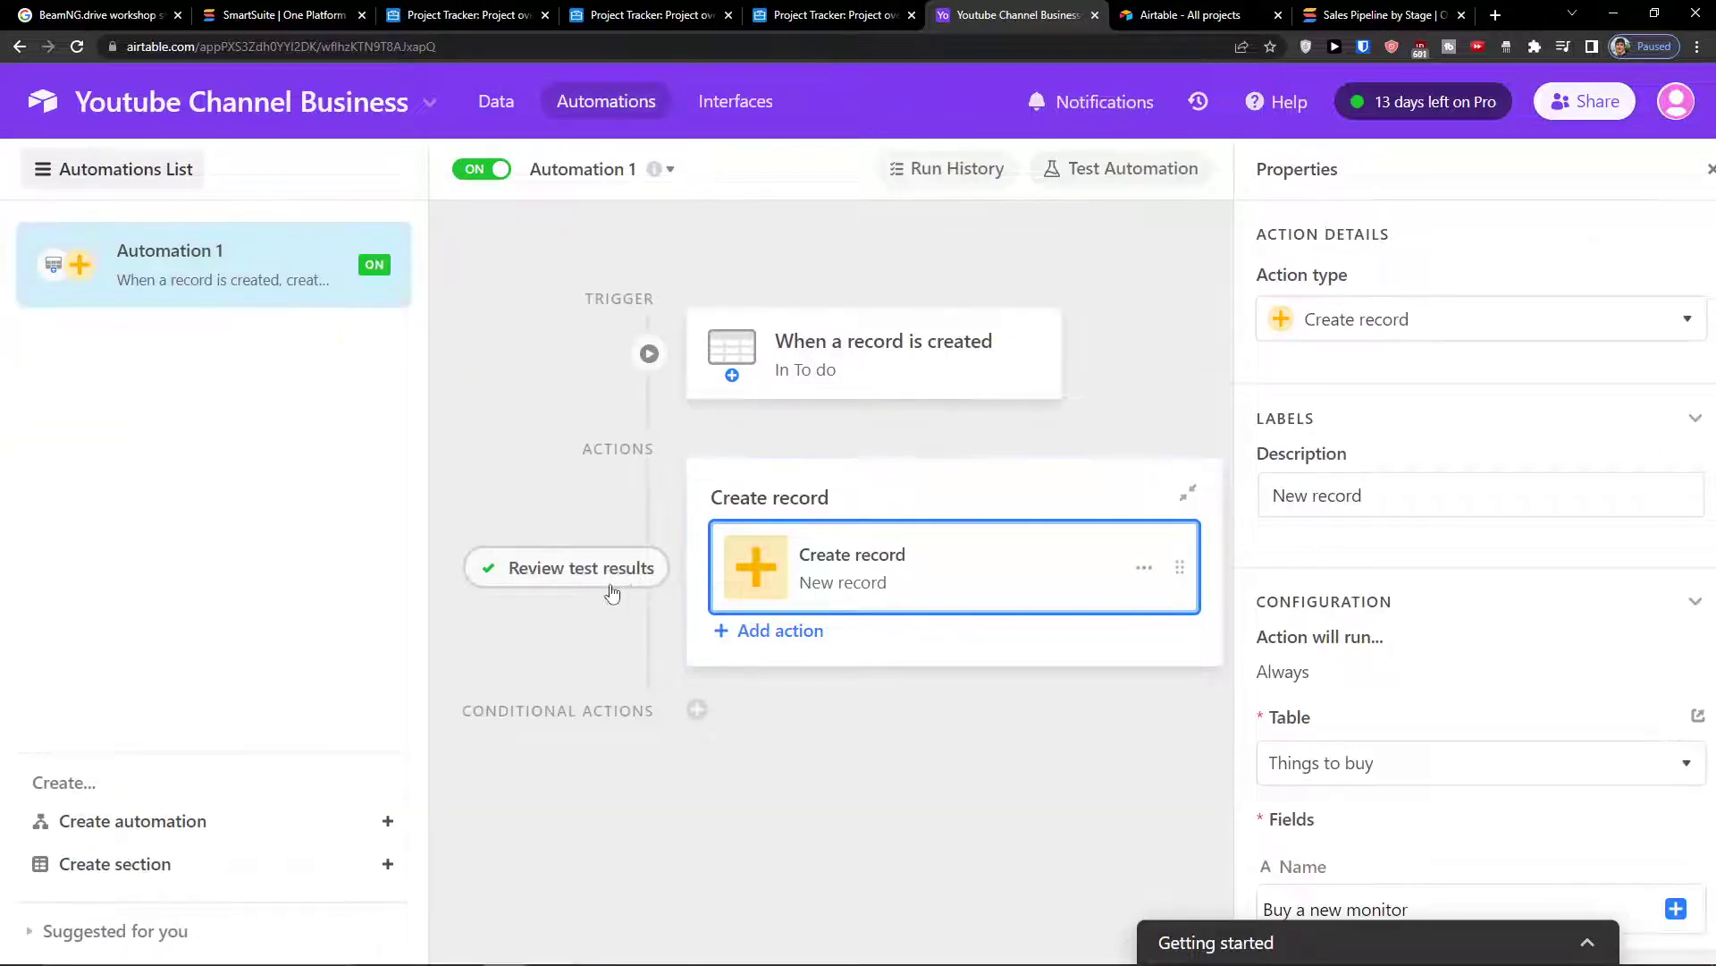
{"action": "left_click", "coordinate": [601, 579]}
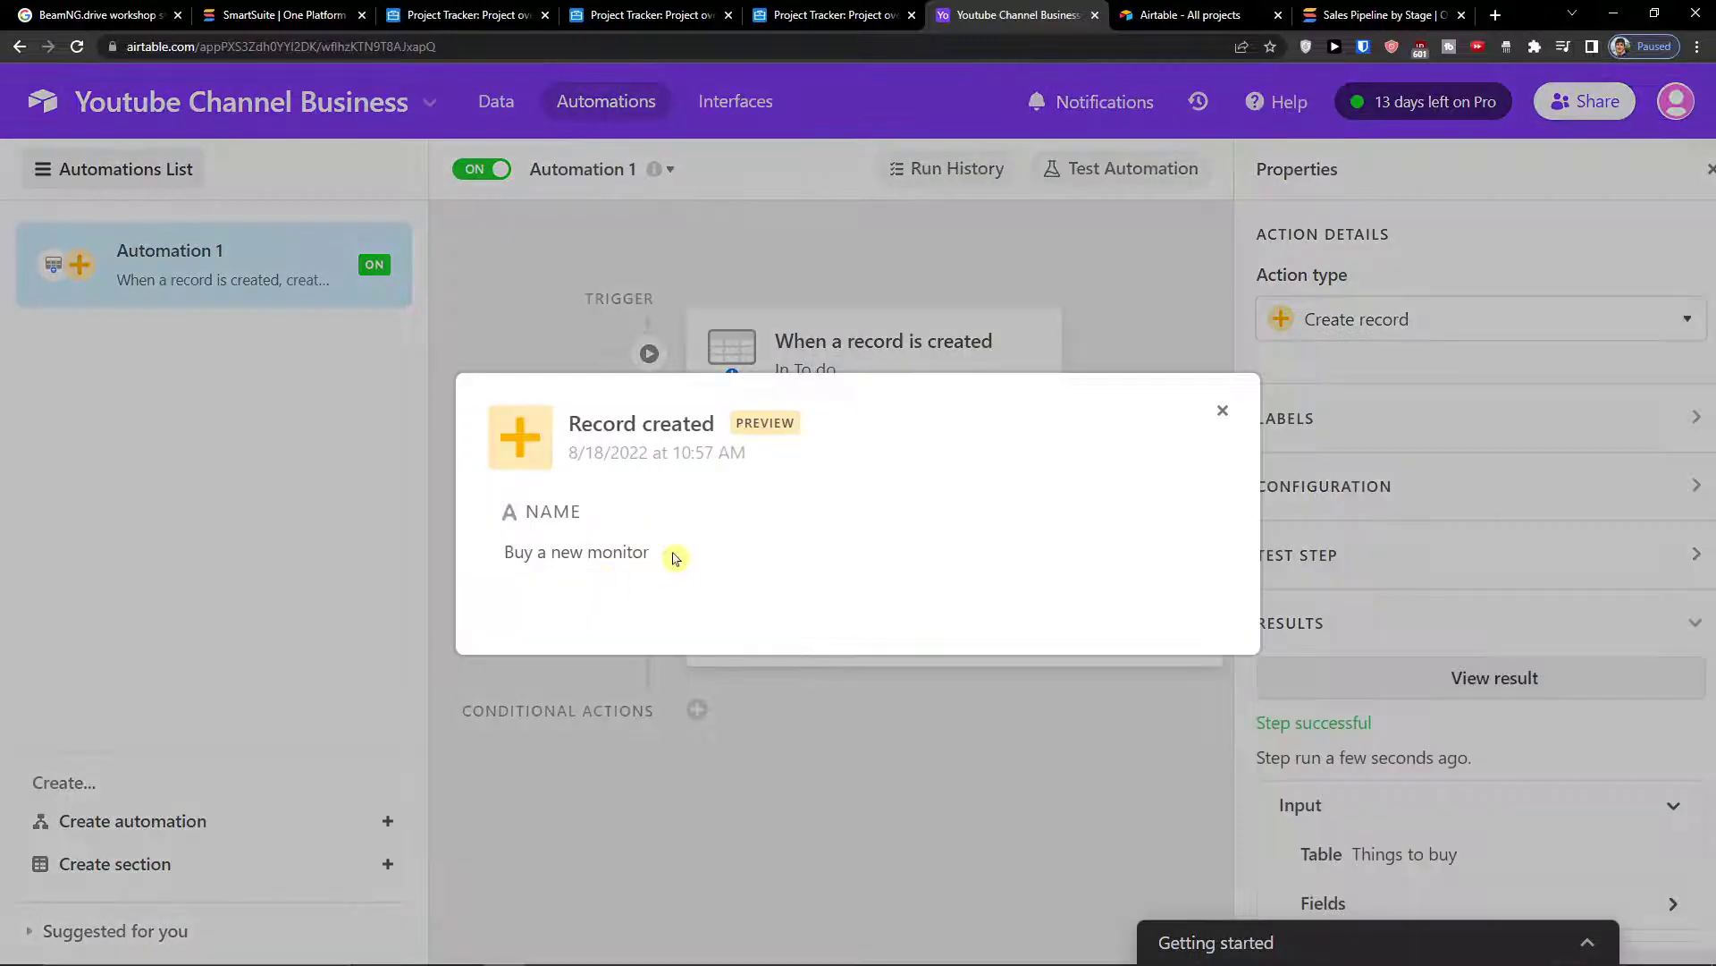
{"action": "left_click", "coordinate": [724, 755]}
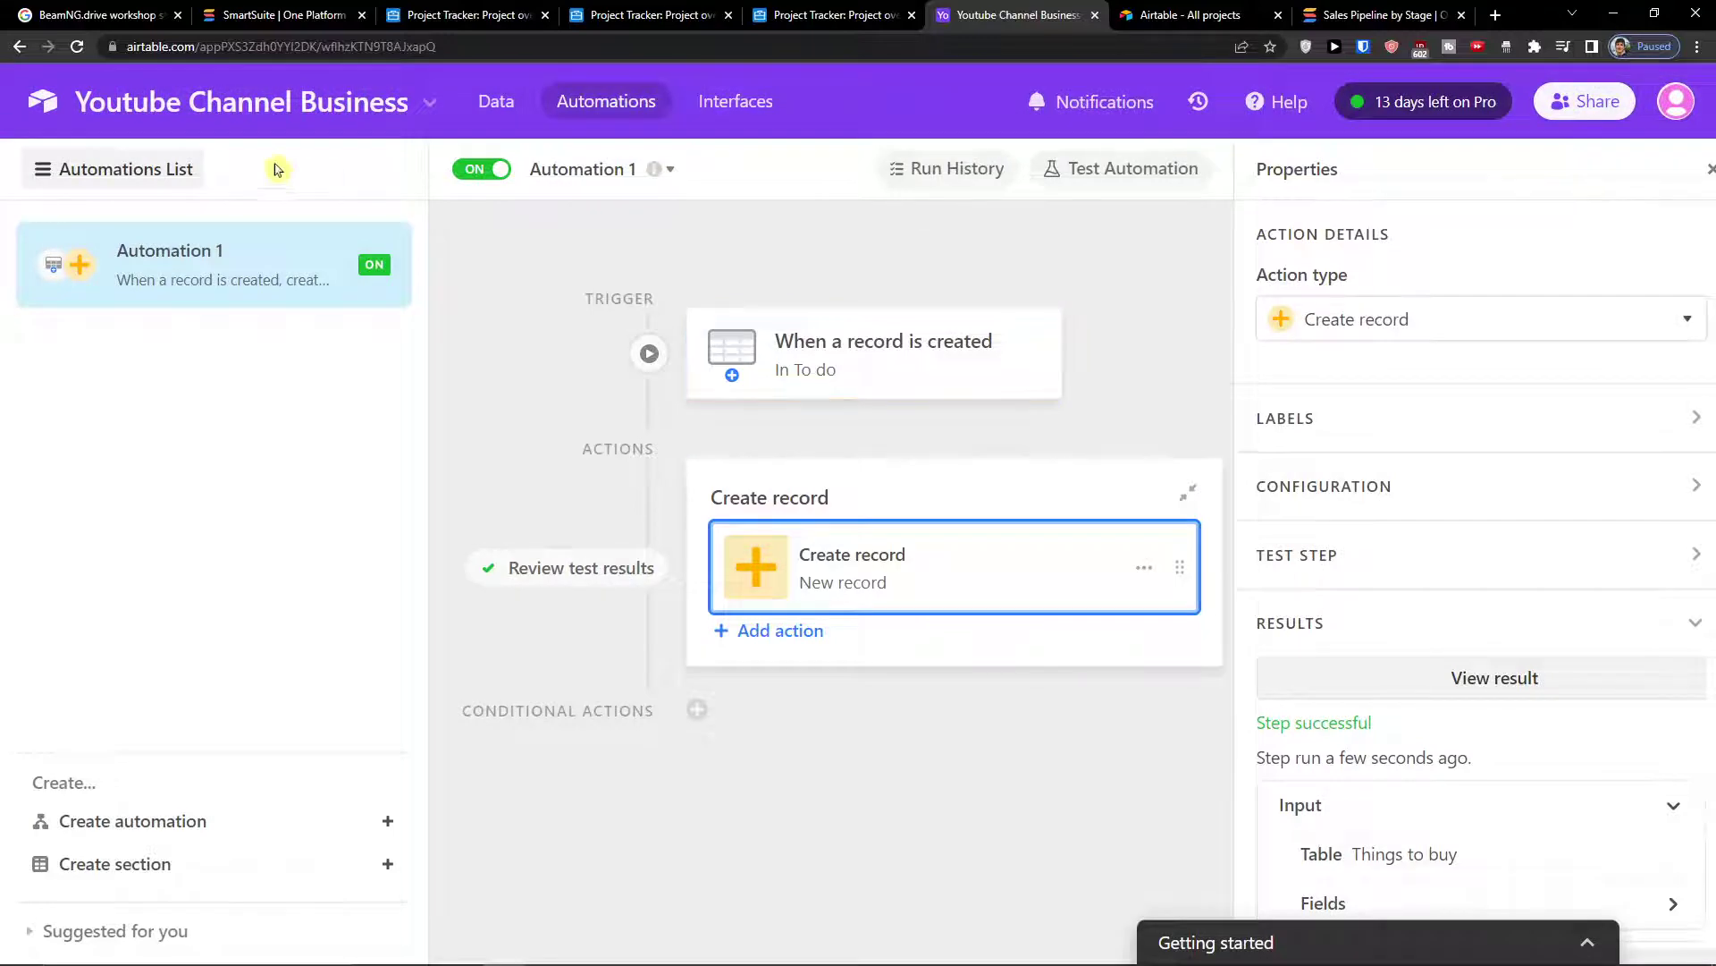
- Return to the Things to buy table, close the extensions and look through the table's records
{"action": "left_click", "coordinate": [496, 101]}
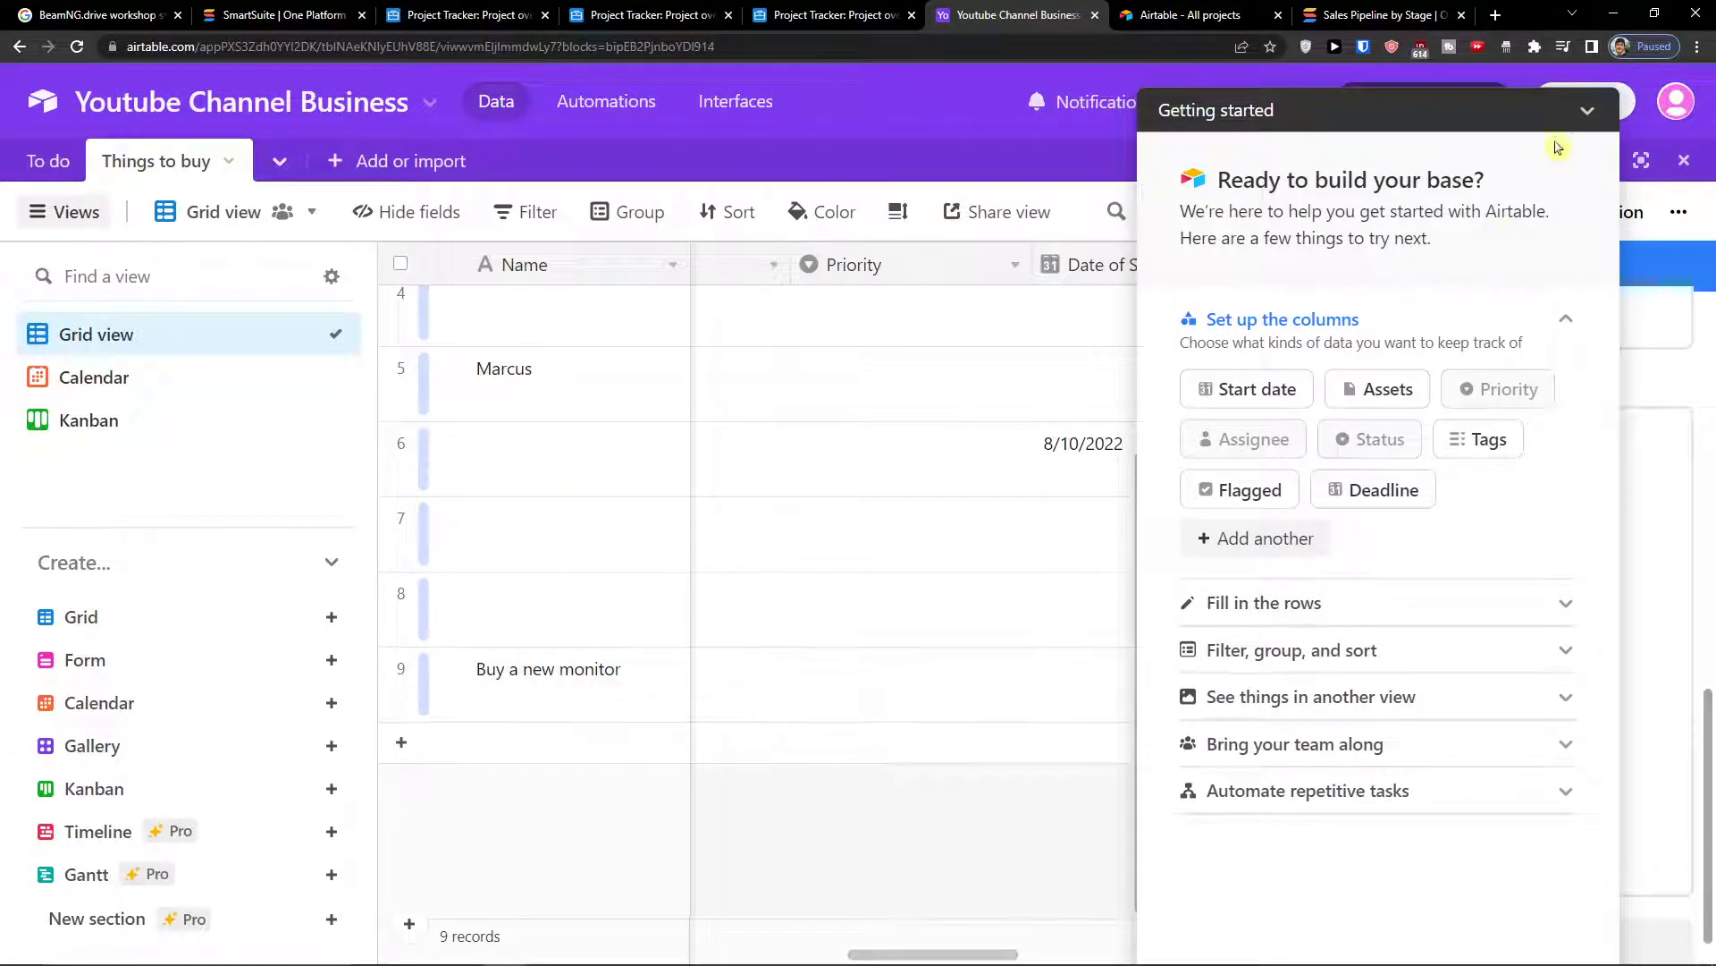
{"action": "left_click", "coordinate": [1589, 114]}
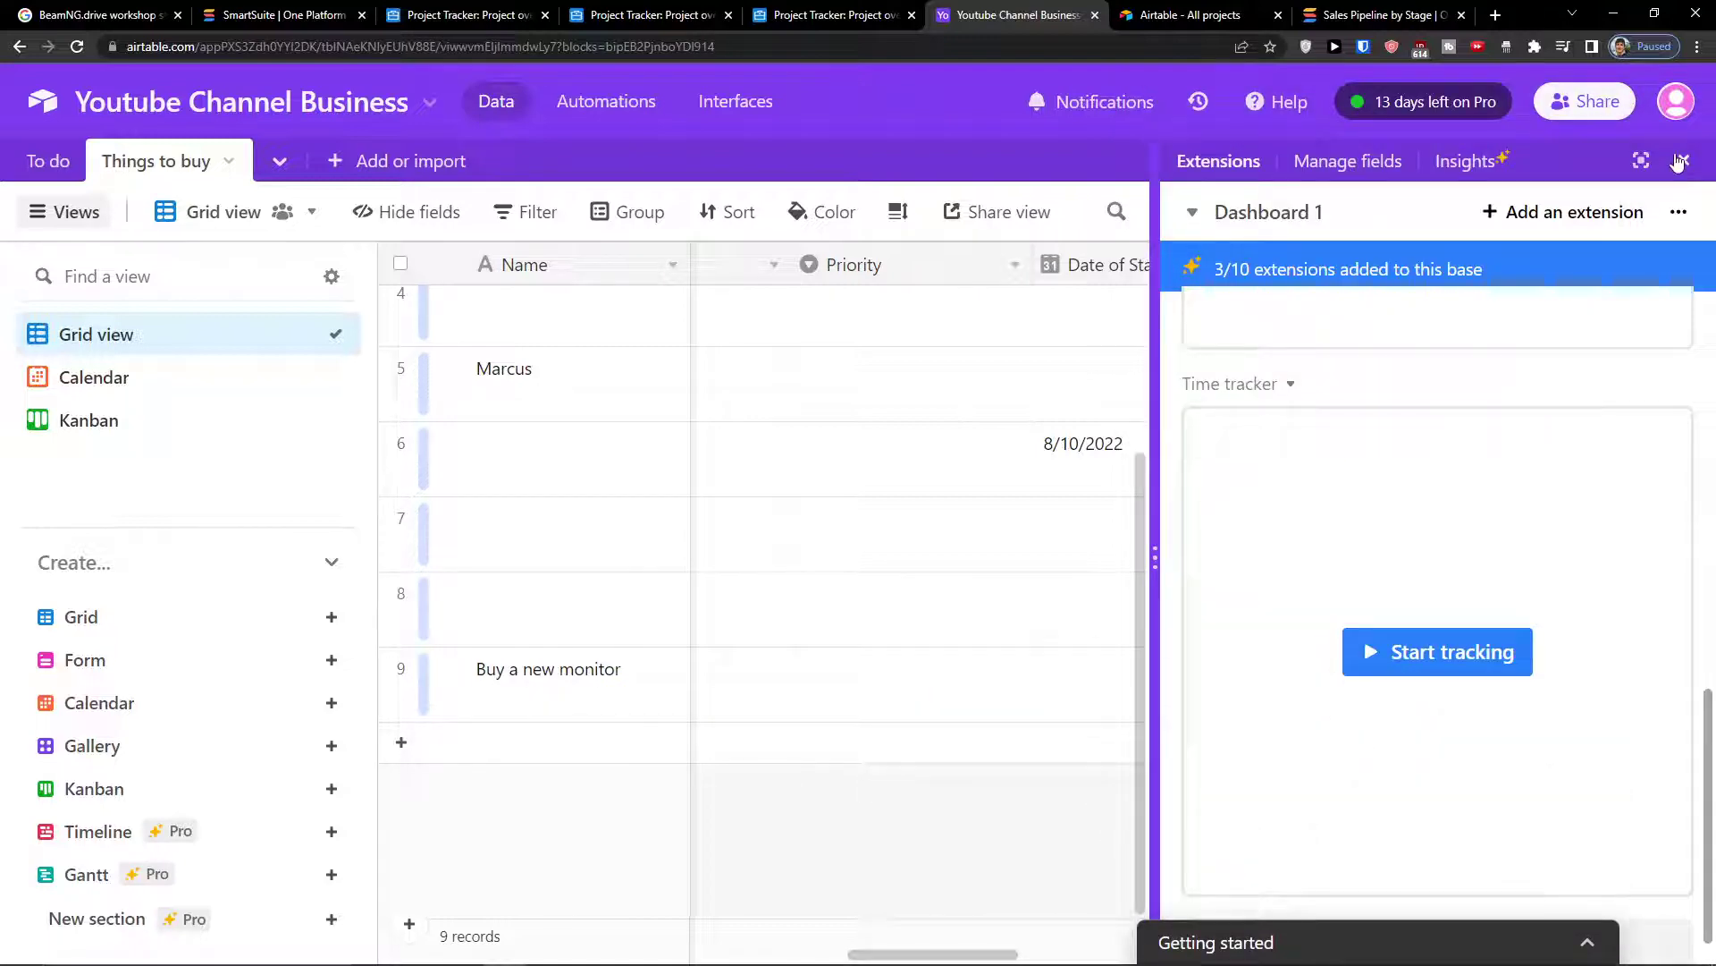
{"action": "left_click", "coordinate": [1679, 161]}
{"action": "scroll", "coordinate": [812, 630], "scroll_direction": "up", "scroll_amount": 3}
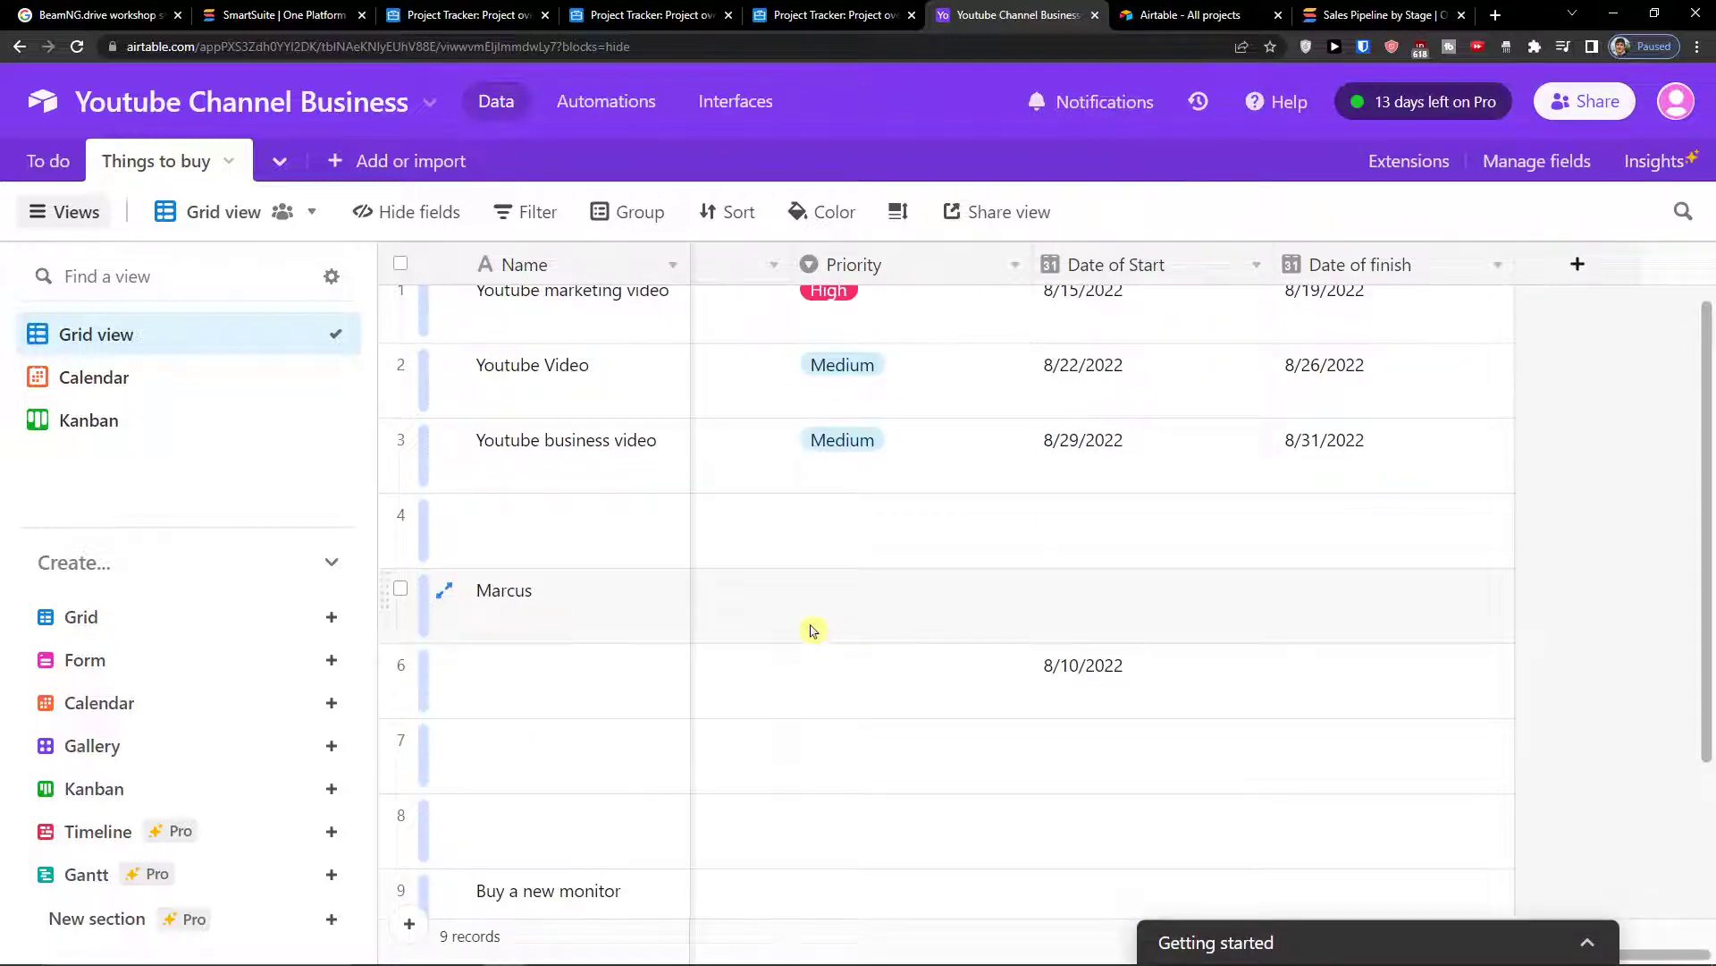
{"action": "scroll", "coordinate": [813, 630], "scroll_direction": "up", "scroll_amount": 1}
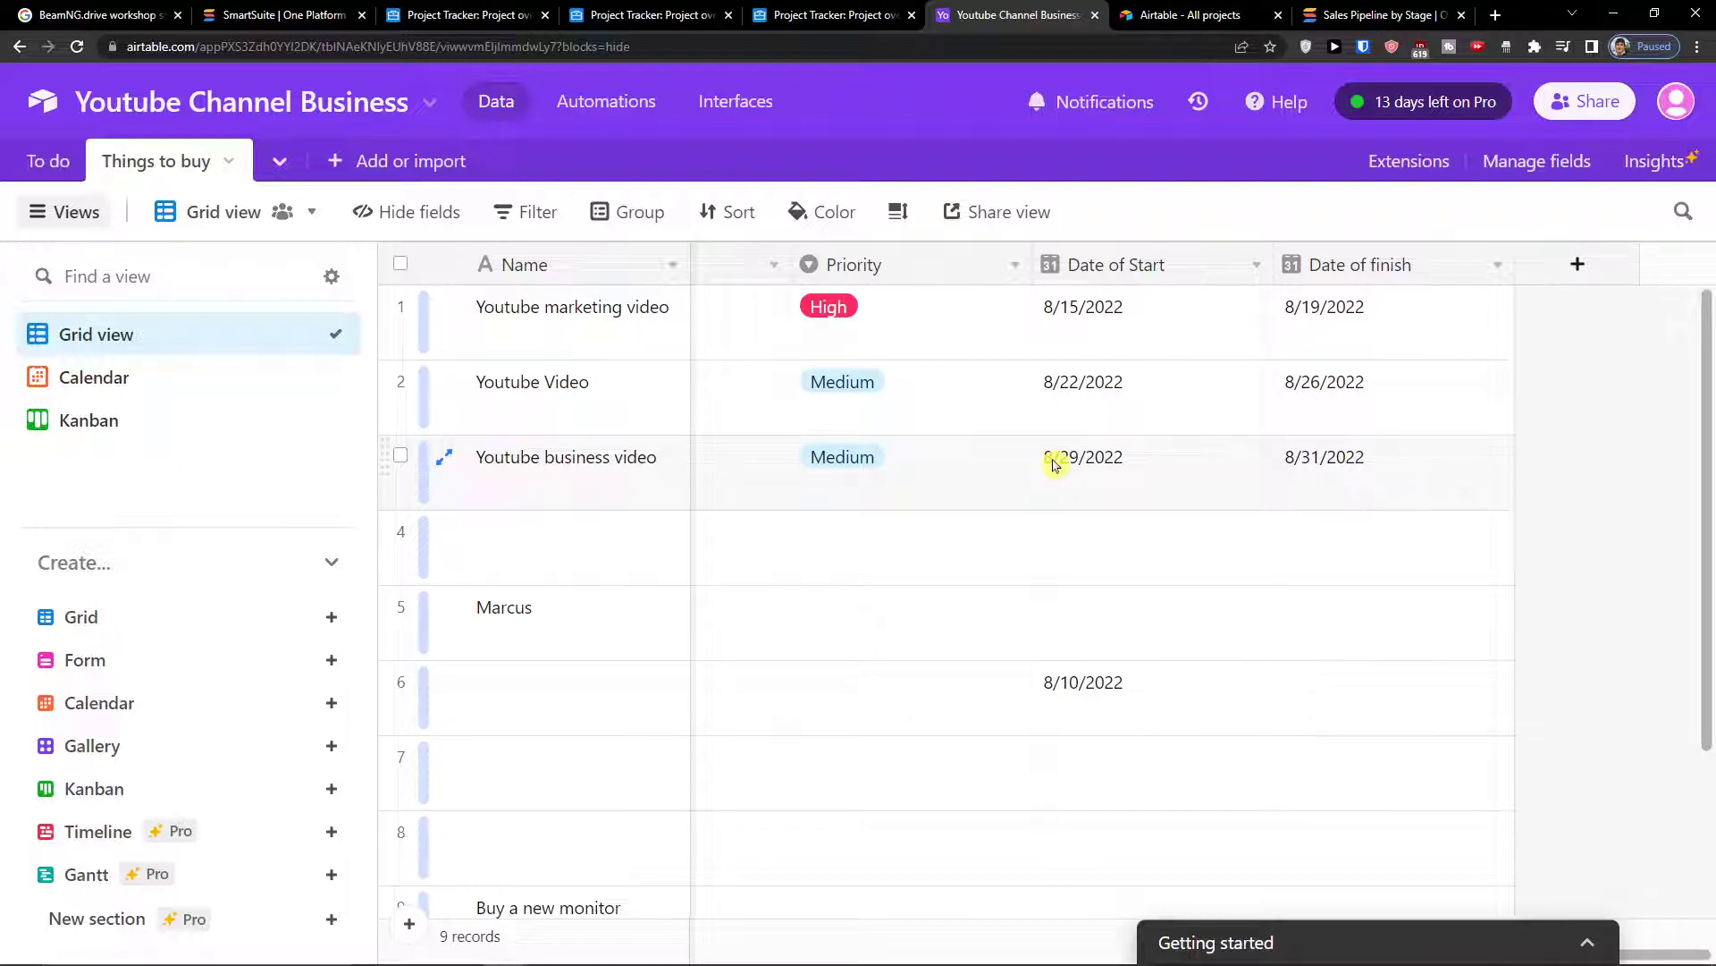